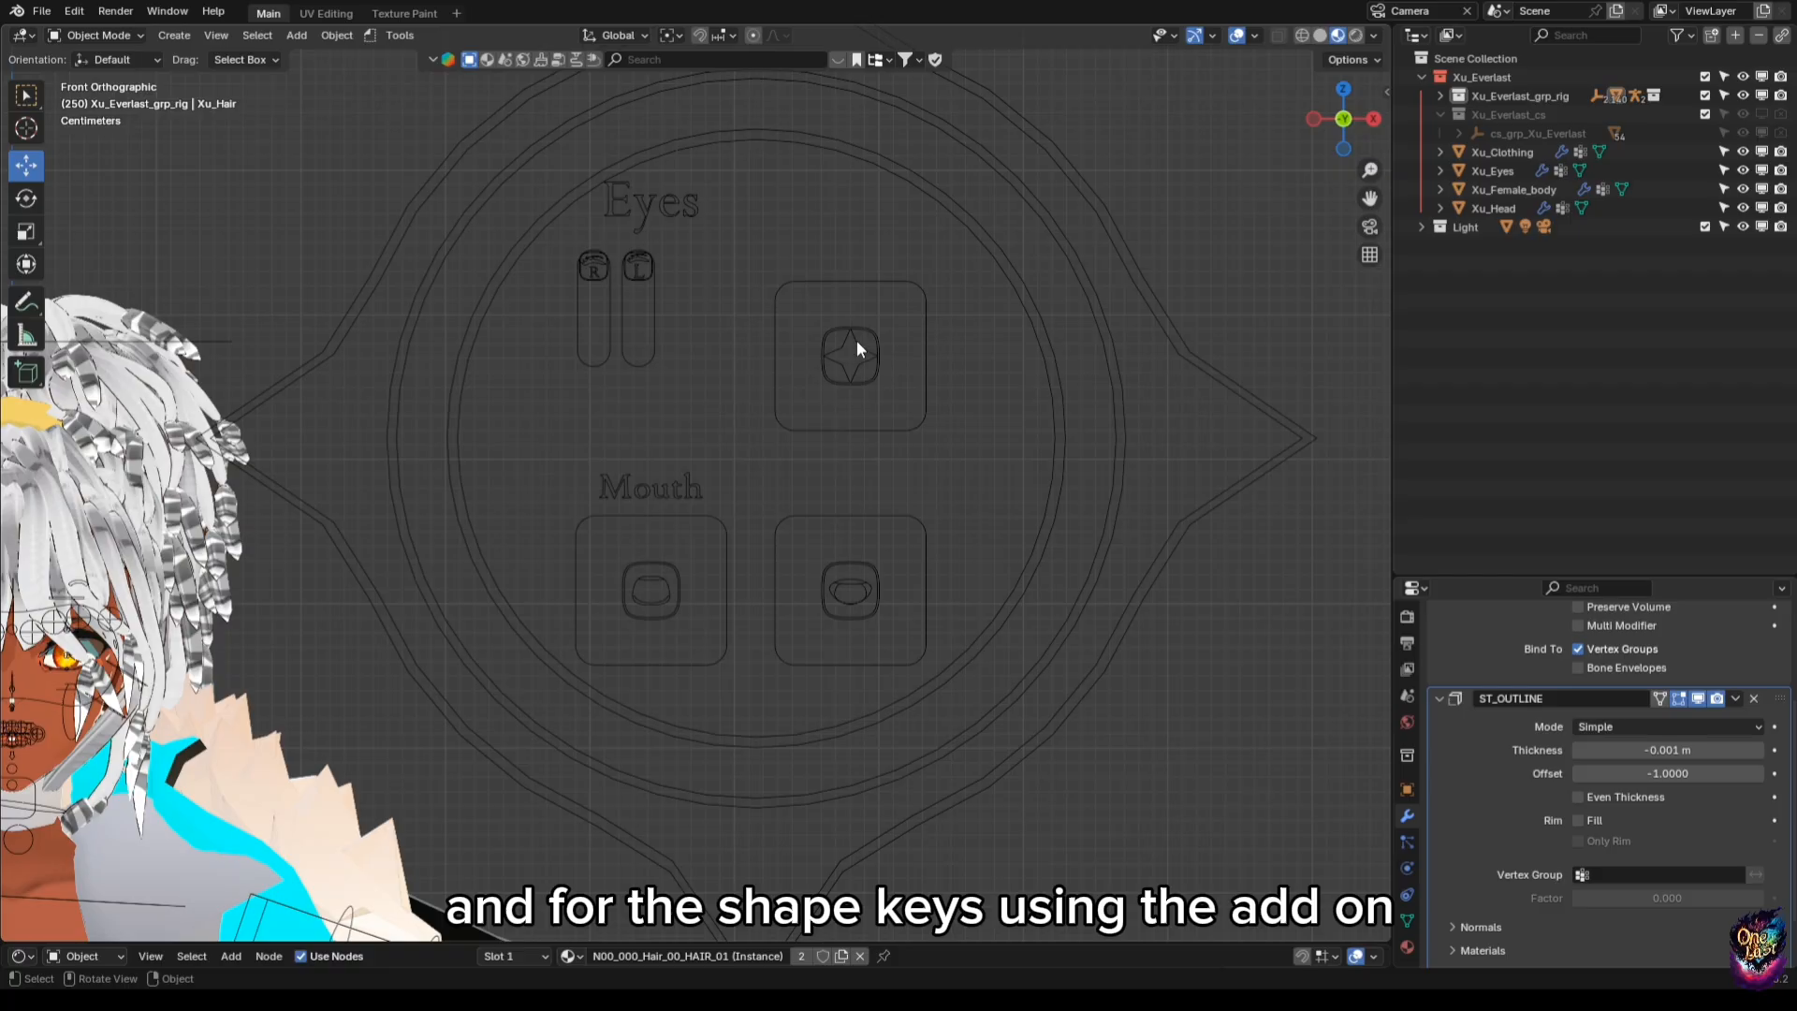
# Examine the facial control panel with its Eyes and Mouth controllers beside the rigged character.
pyautogui.click(884, 337)
pyautogui.scroll(-4, 883, 337)
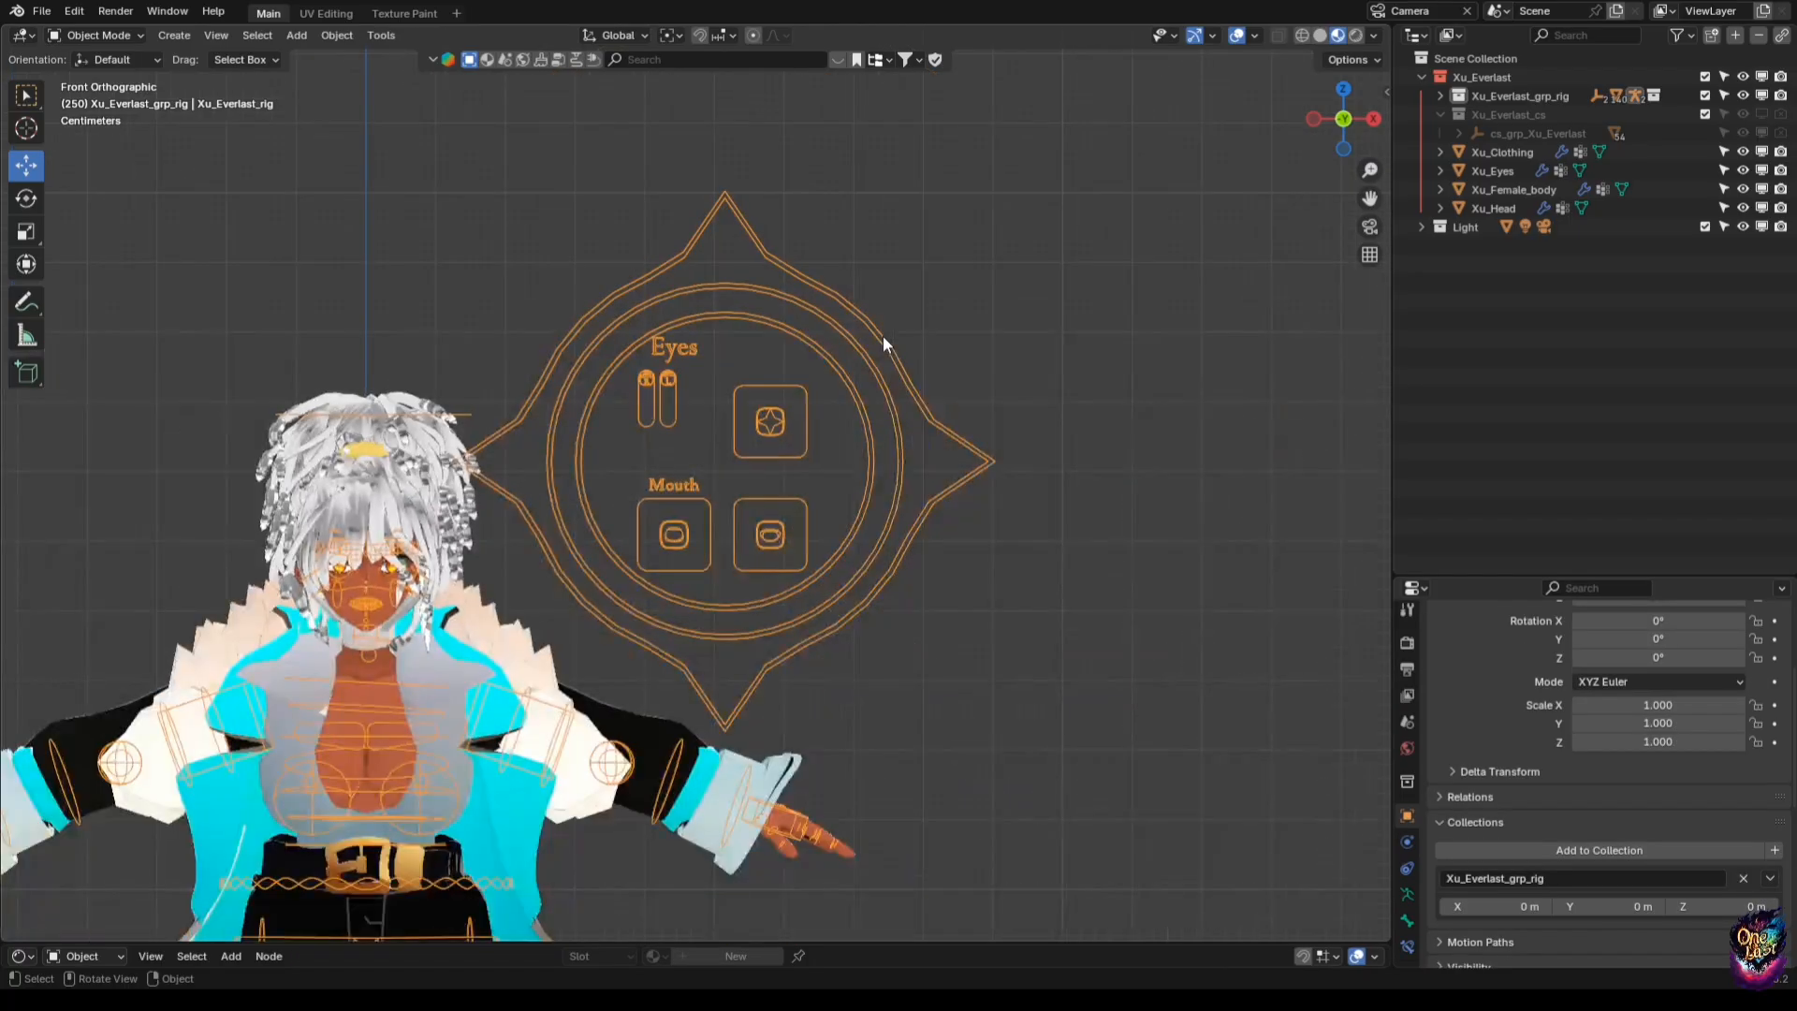
pyautogui.scroll(2, 883, 337)
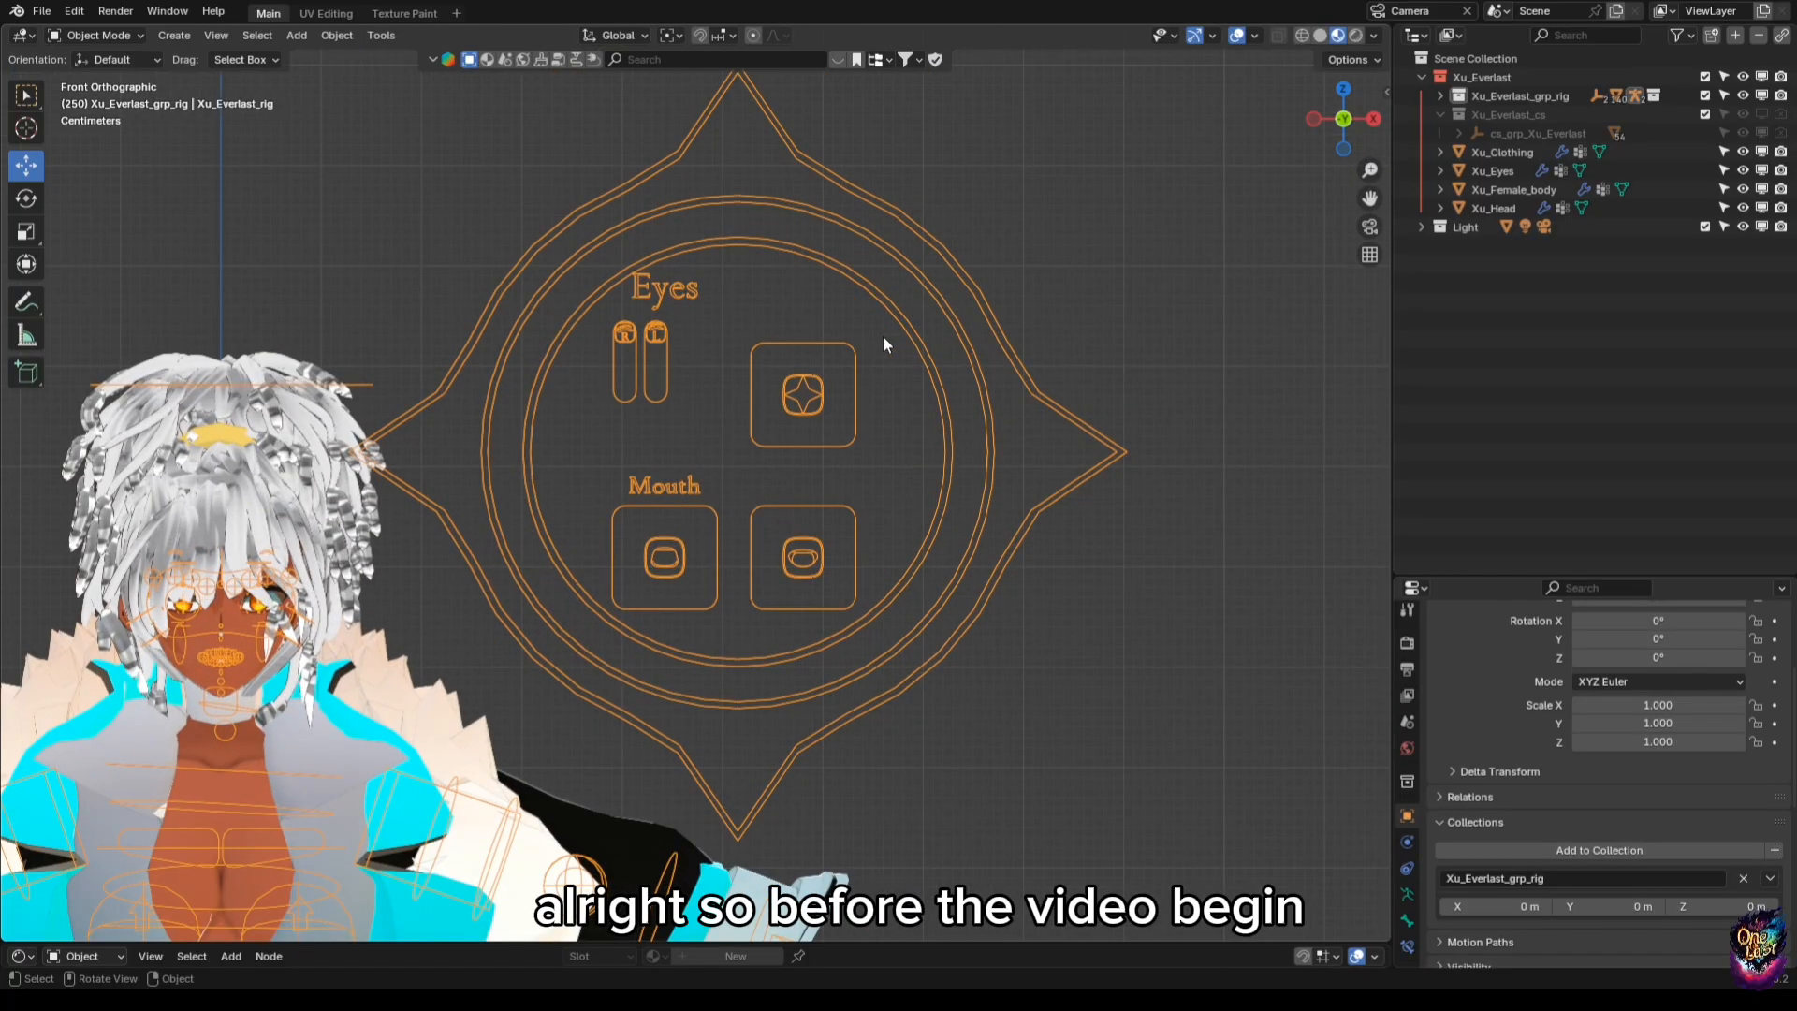
pyautogui.scroll(-2, 737, 423)
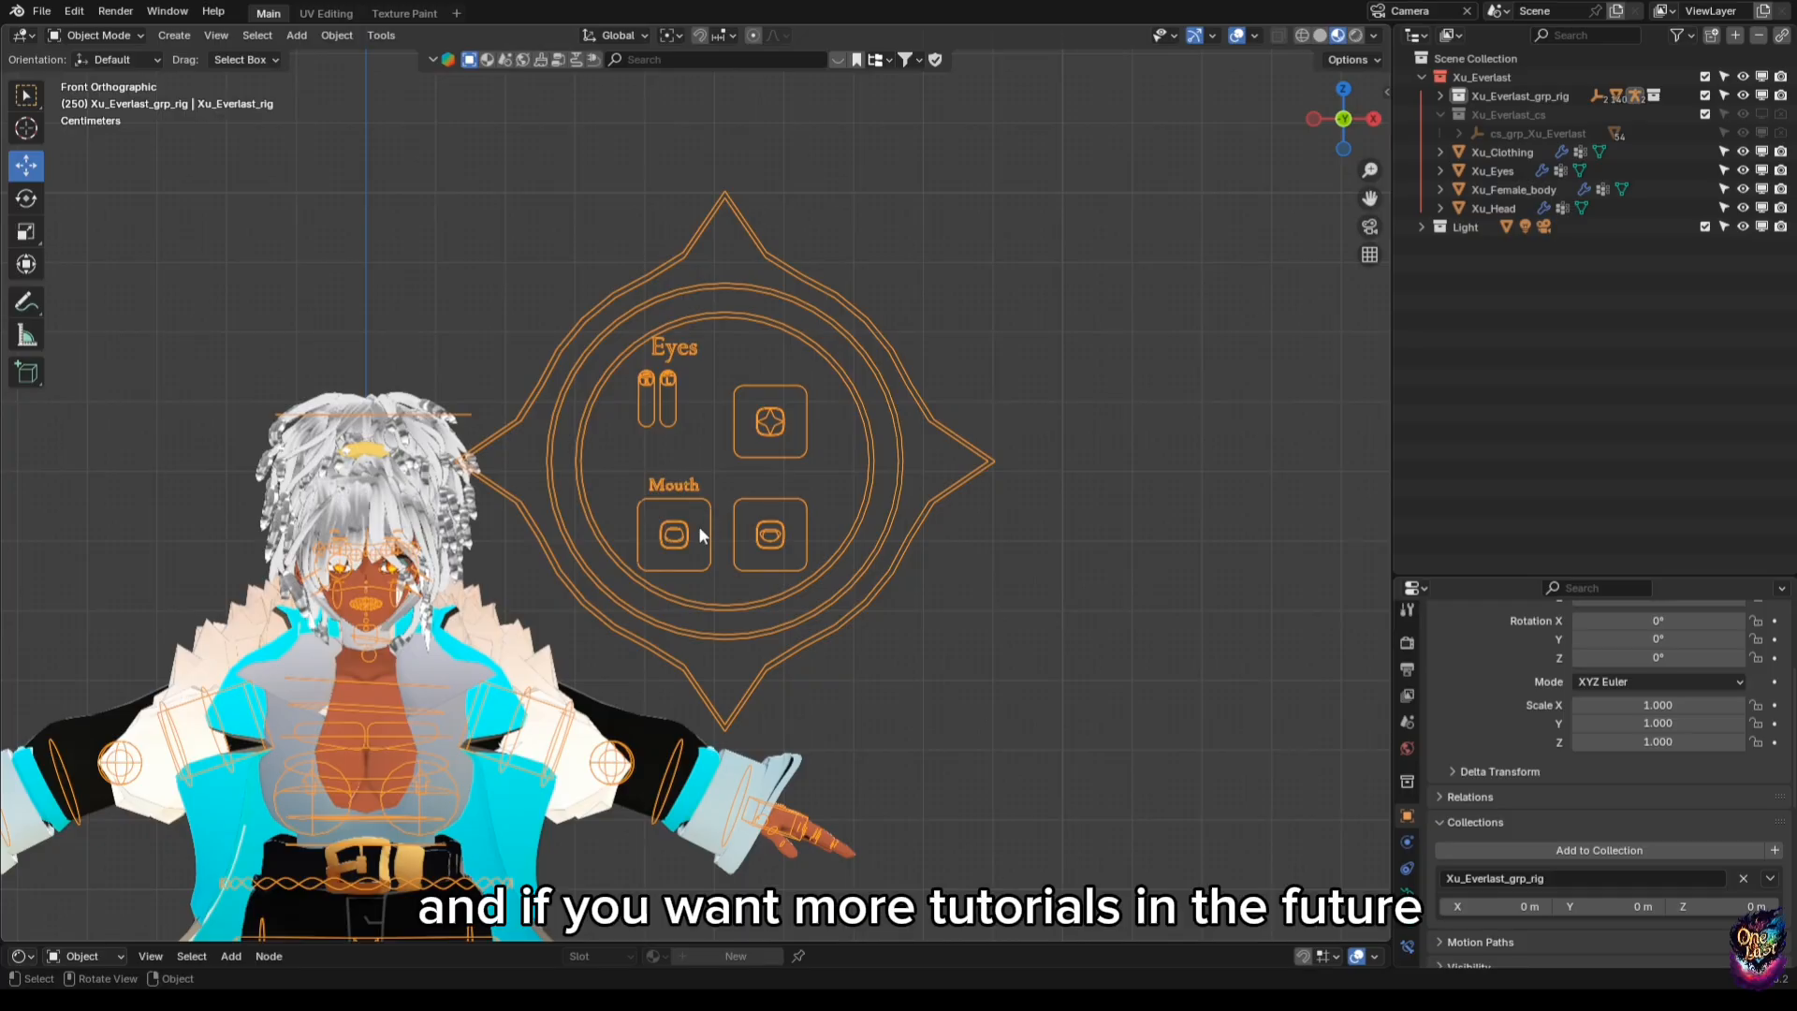
pyautogui.keyDown('shift'); pyautogui.moveTo(698, 526); pyautogui.dragTo(810, 474, button='middle'); pyautogui.keyUp('shift')
pyautogui.scroll(2, 810, 475)
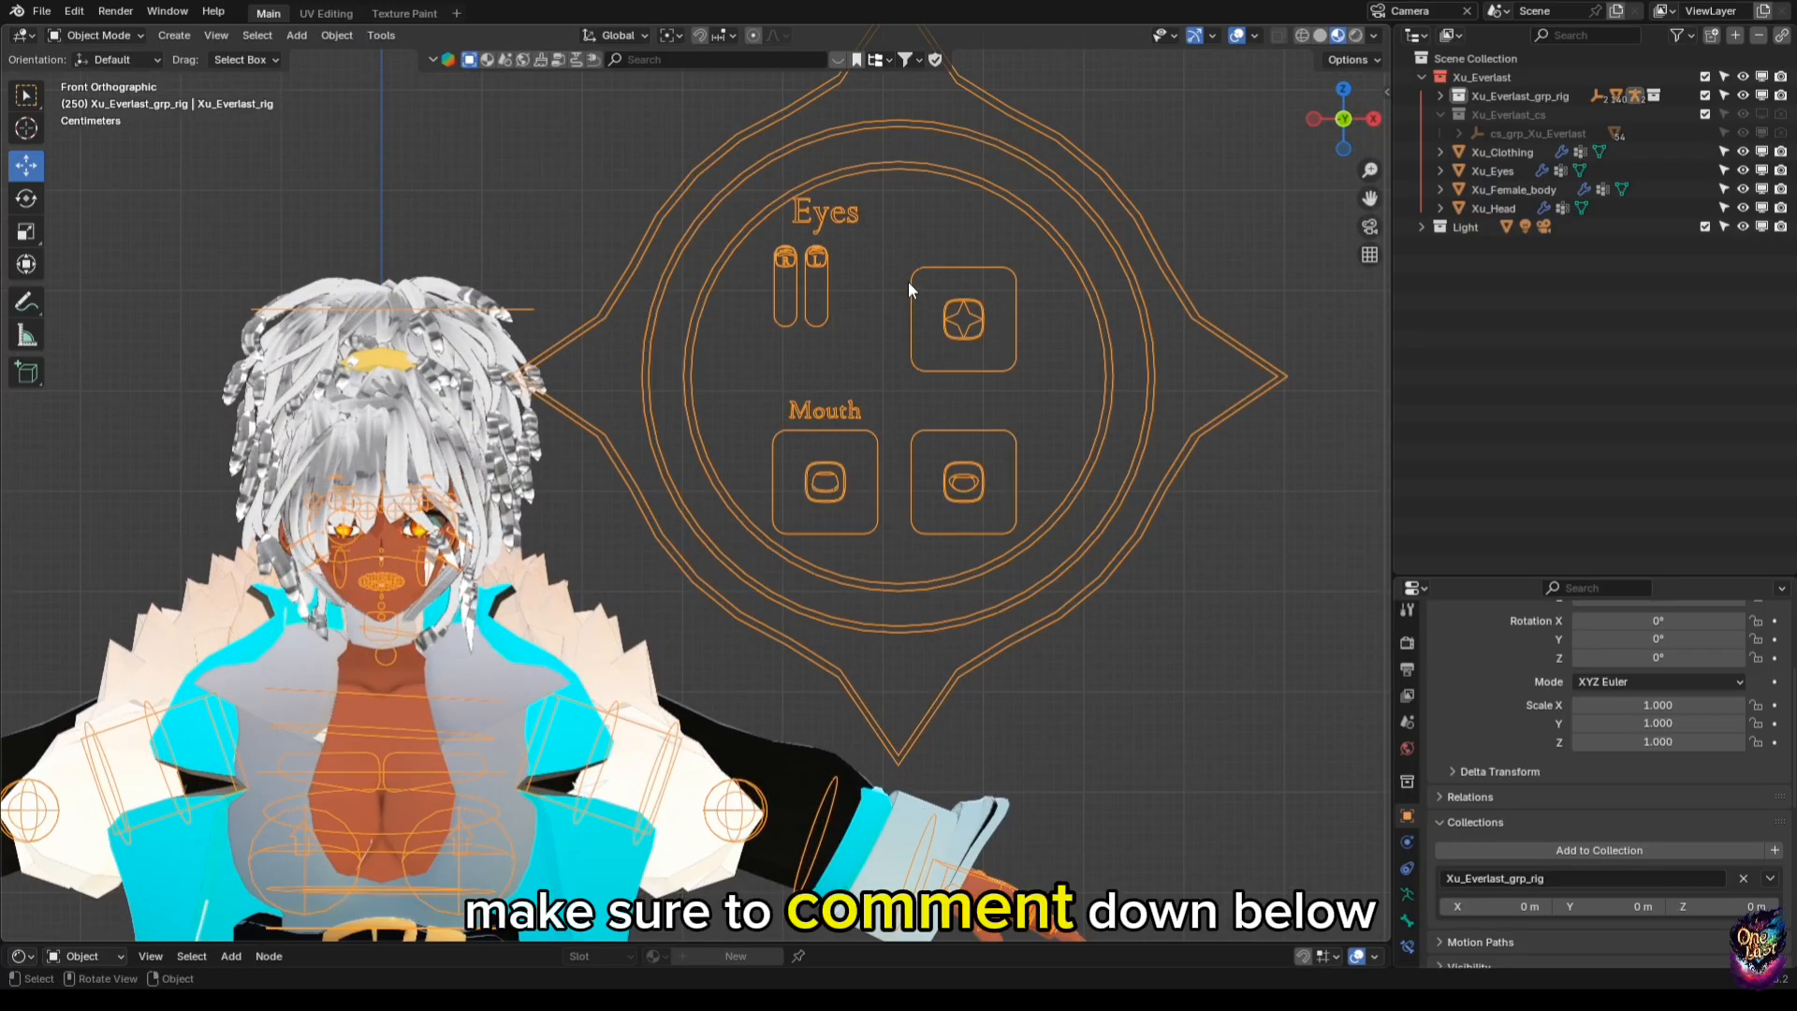
pyautogui.moveTo(908, 281); pyautogui.dragTo(803, 506, button='middle')
pyautogui.scroll(3, 854, 421)
pyautogui.press('KP_1')
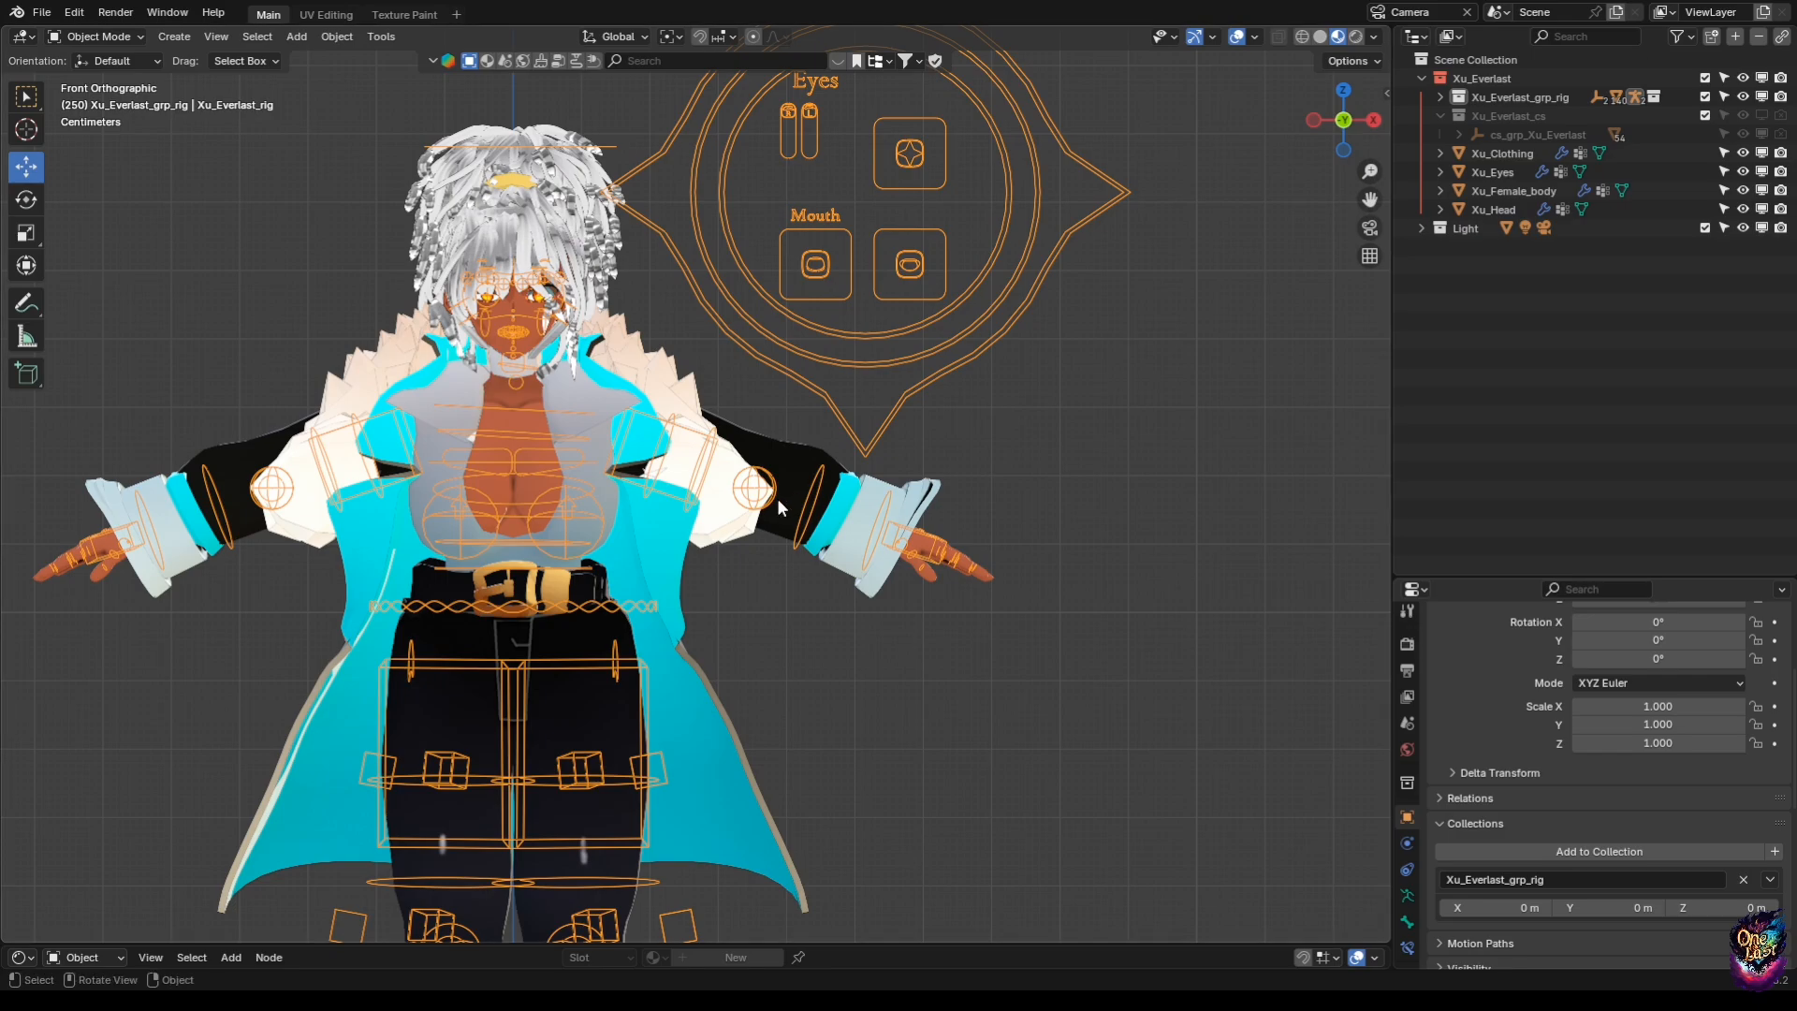
# Switch the character's Xu_Everlast_rig armature to Pose Mode.
pyautogui.scroll(2, 777, 498)
pyautogui.keyDown('shift'); pyautogui.moveTo(735, 453); pyautogui.dragTo(810, 557, button='middle'); pyautogui.keyUp('shift')
pyautogui.scroll(5, 809, 557)
pyautogui.click(121, 35)
pyautogui.click(101, 95)
# Try out the face bones by moving the mouth-corner bone upward and the jaw bone downward.
pyautogui.keyDown('shift'); pyautogui.moveTo(525, 489); pyautogui.dragTo(623, 418, button='middle'); pyautogui.keyUp('shift')
pyautogui.scroll(4, 623, 412)
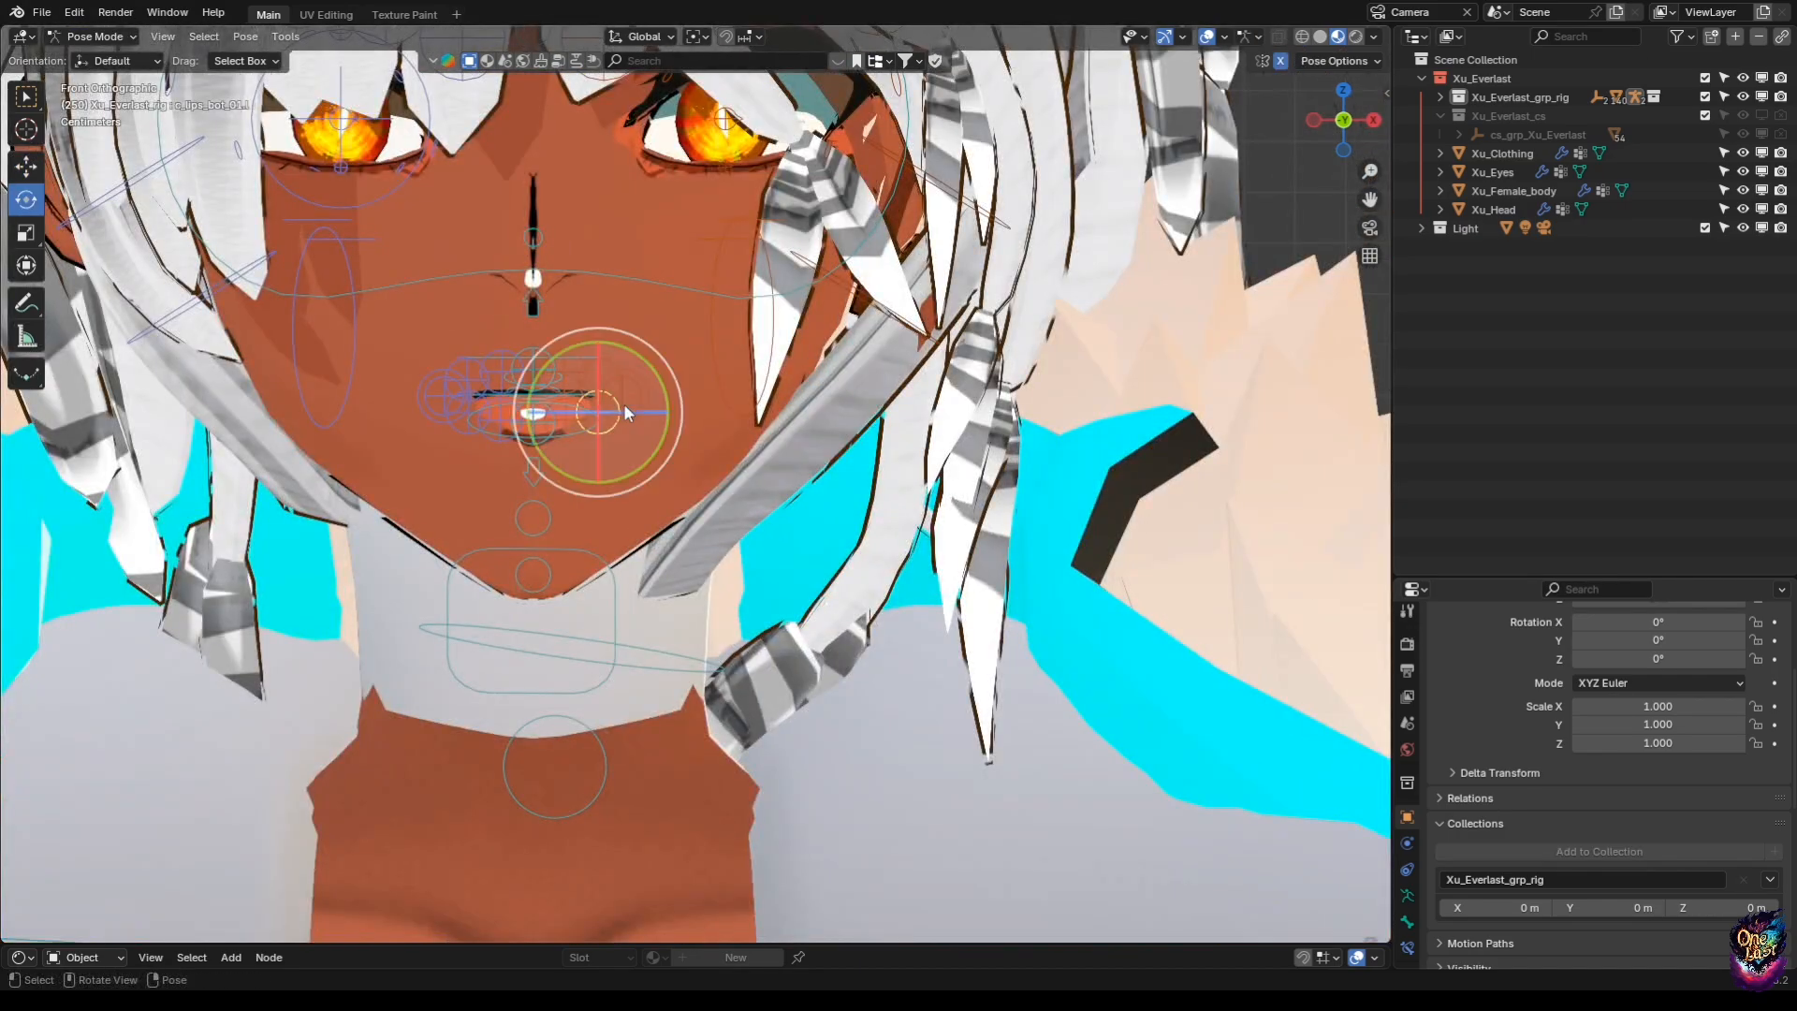
pyautogui.click(623, 400)
pyautogui.click(26, 168)
pyautogui.moveTo(622, 396); pyautogui.dragTo(639, 341)
pyautogui.scroll(-2, 633, 375)
pyautogui.click(604, 531)
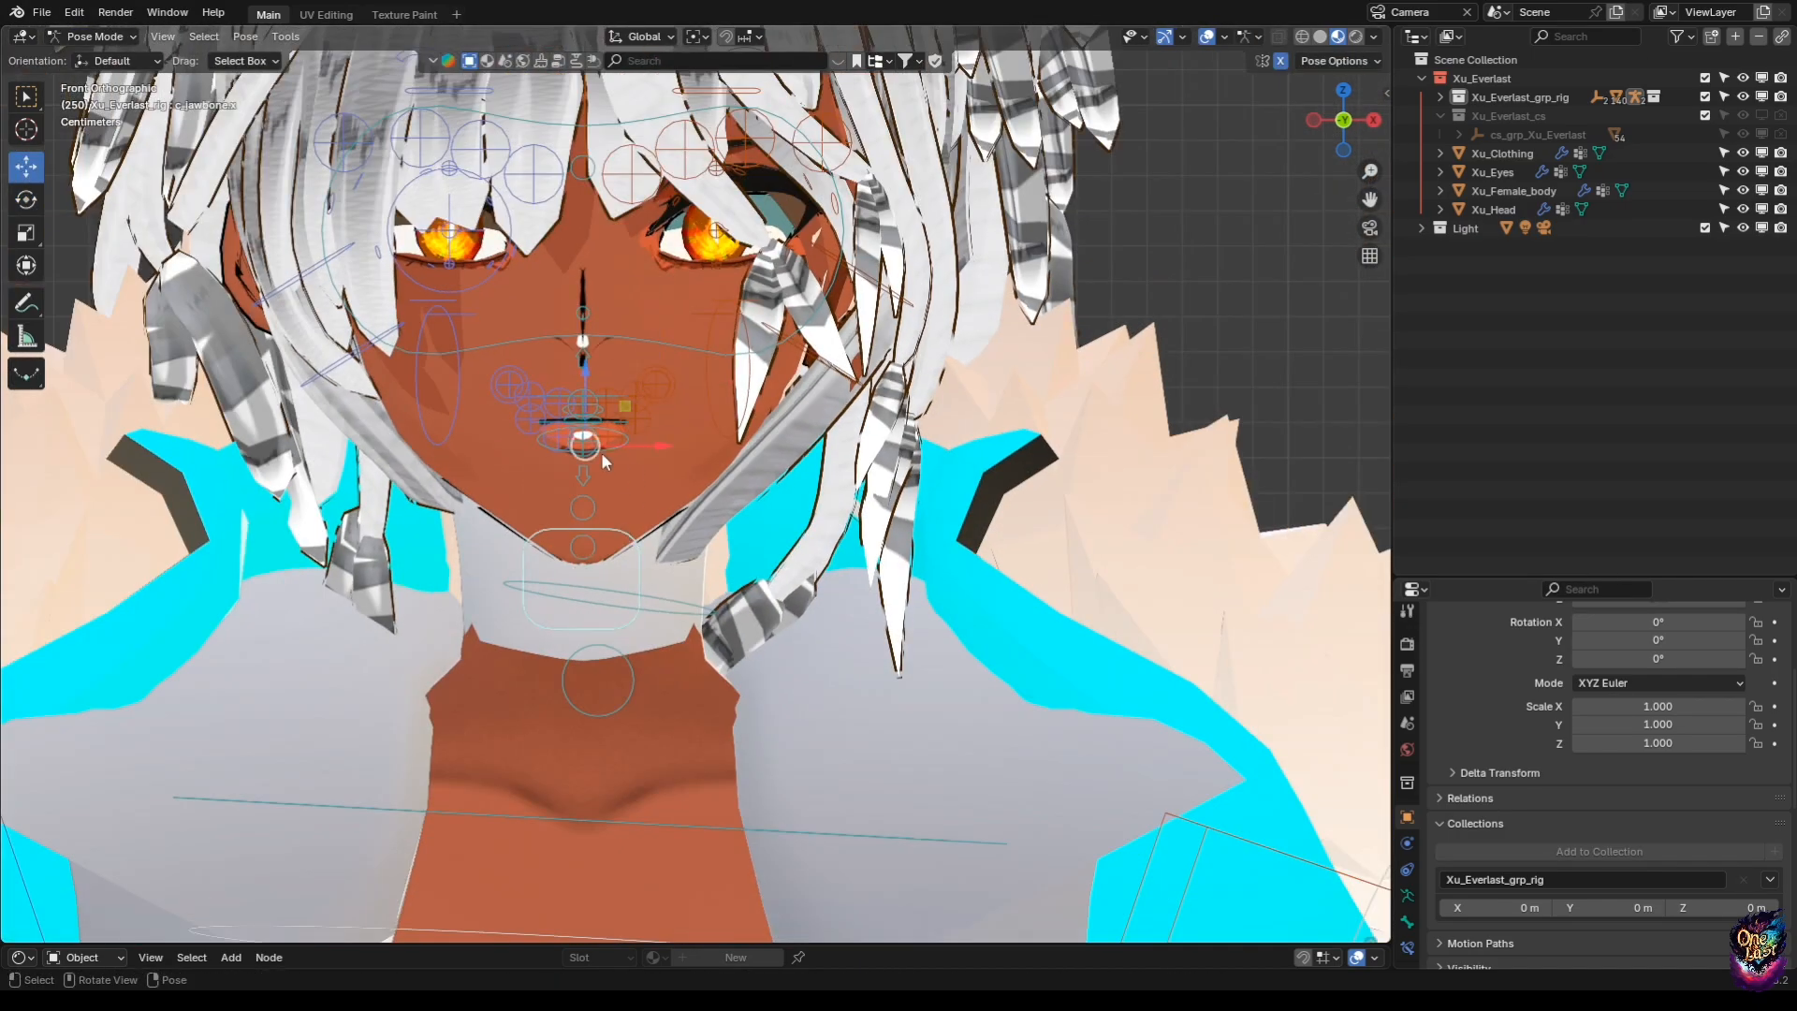
pyautogui.moveTo(584, 461); pyautogui.dragTo(583, 503)
# Select every bone in the rig and clear all pose transforms.
pyautogui.scroll(-3, 582, 496)
pyautogui.press('a')
pyautogui.click(245, 36)
pyautogui.moveTo(309, 76)
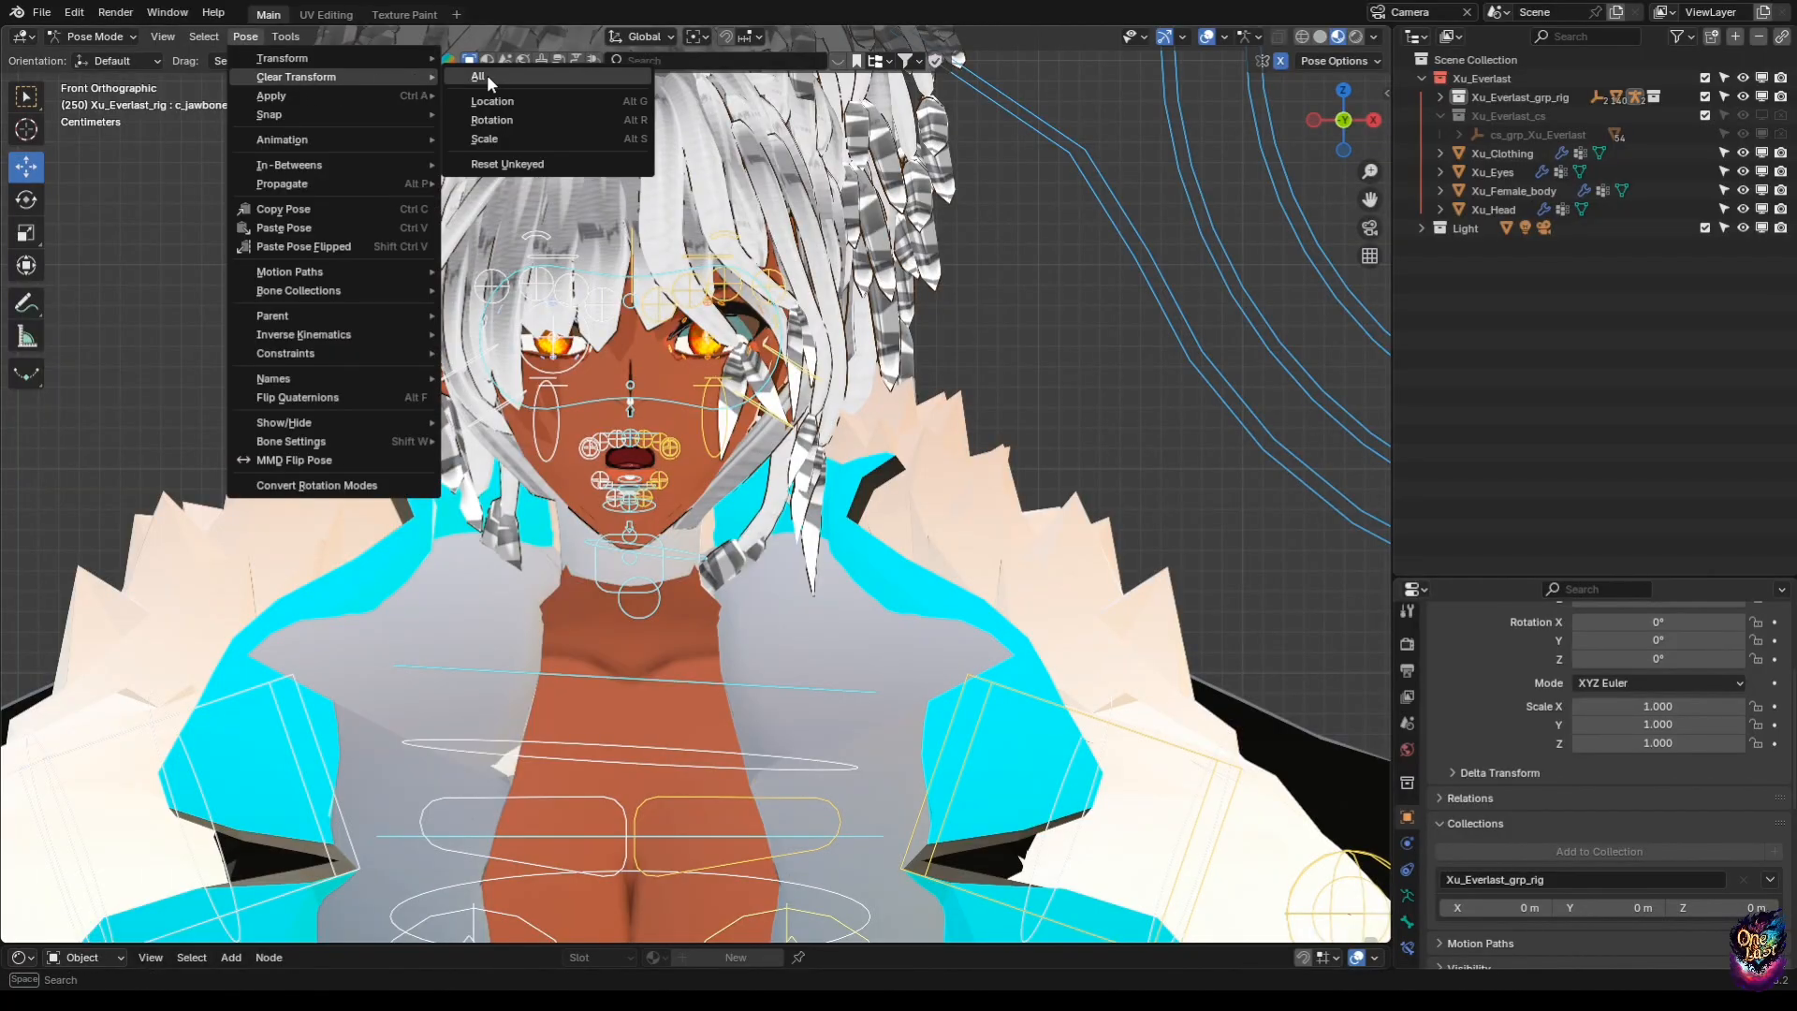
pyautogui.click(487, 78)
# Select the first Mouth controller on the face panel and hide the Main bone collection.
pyautogui.keyDown('shift'); pyautogui.moveTo(898, 234); pyautogui.dragTo(521, 290, button='middle'); pyautogui.keyUp('shift')
pyautogui.click(1151, 293)
pyautogui.click(1407, 896)
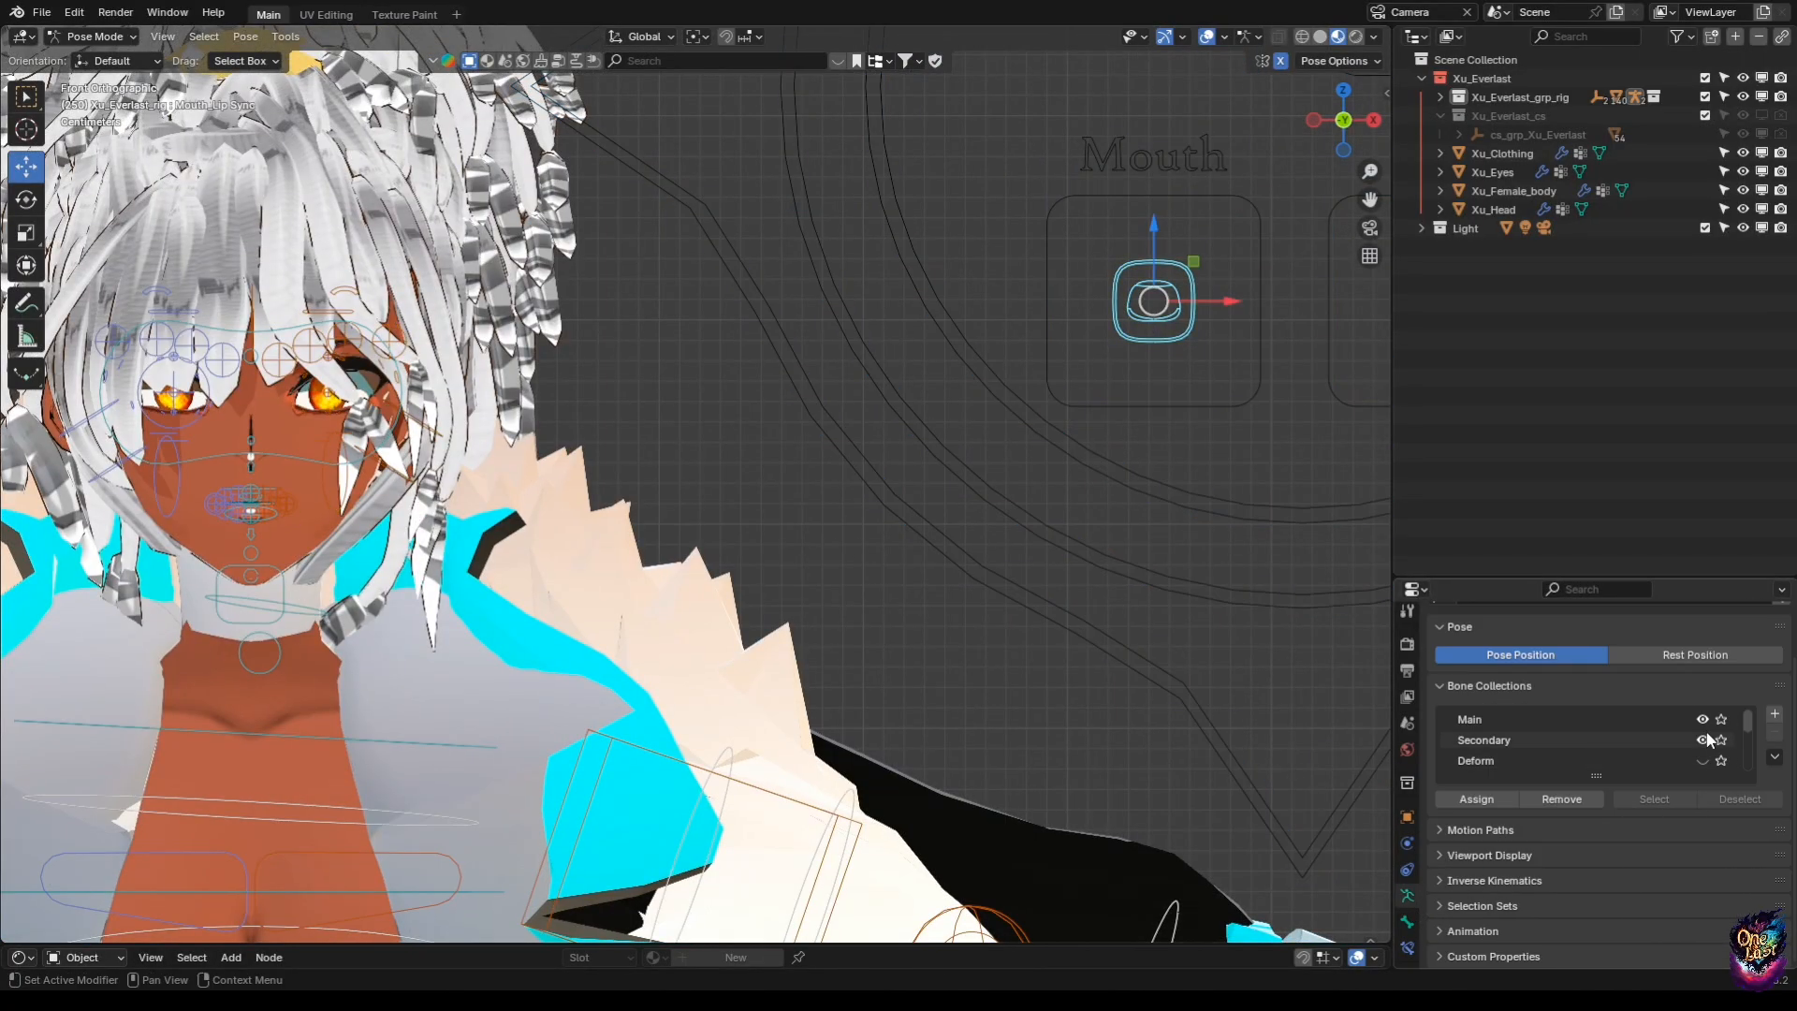
pyautogui.click(1701, 719)
# Test the first Mouth controller by moving it inside its frame, and clear all its transforms.
pyautogui.press('g')
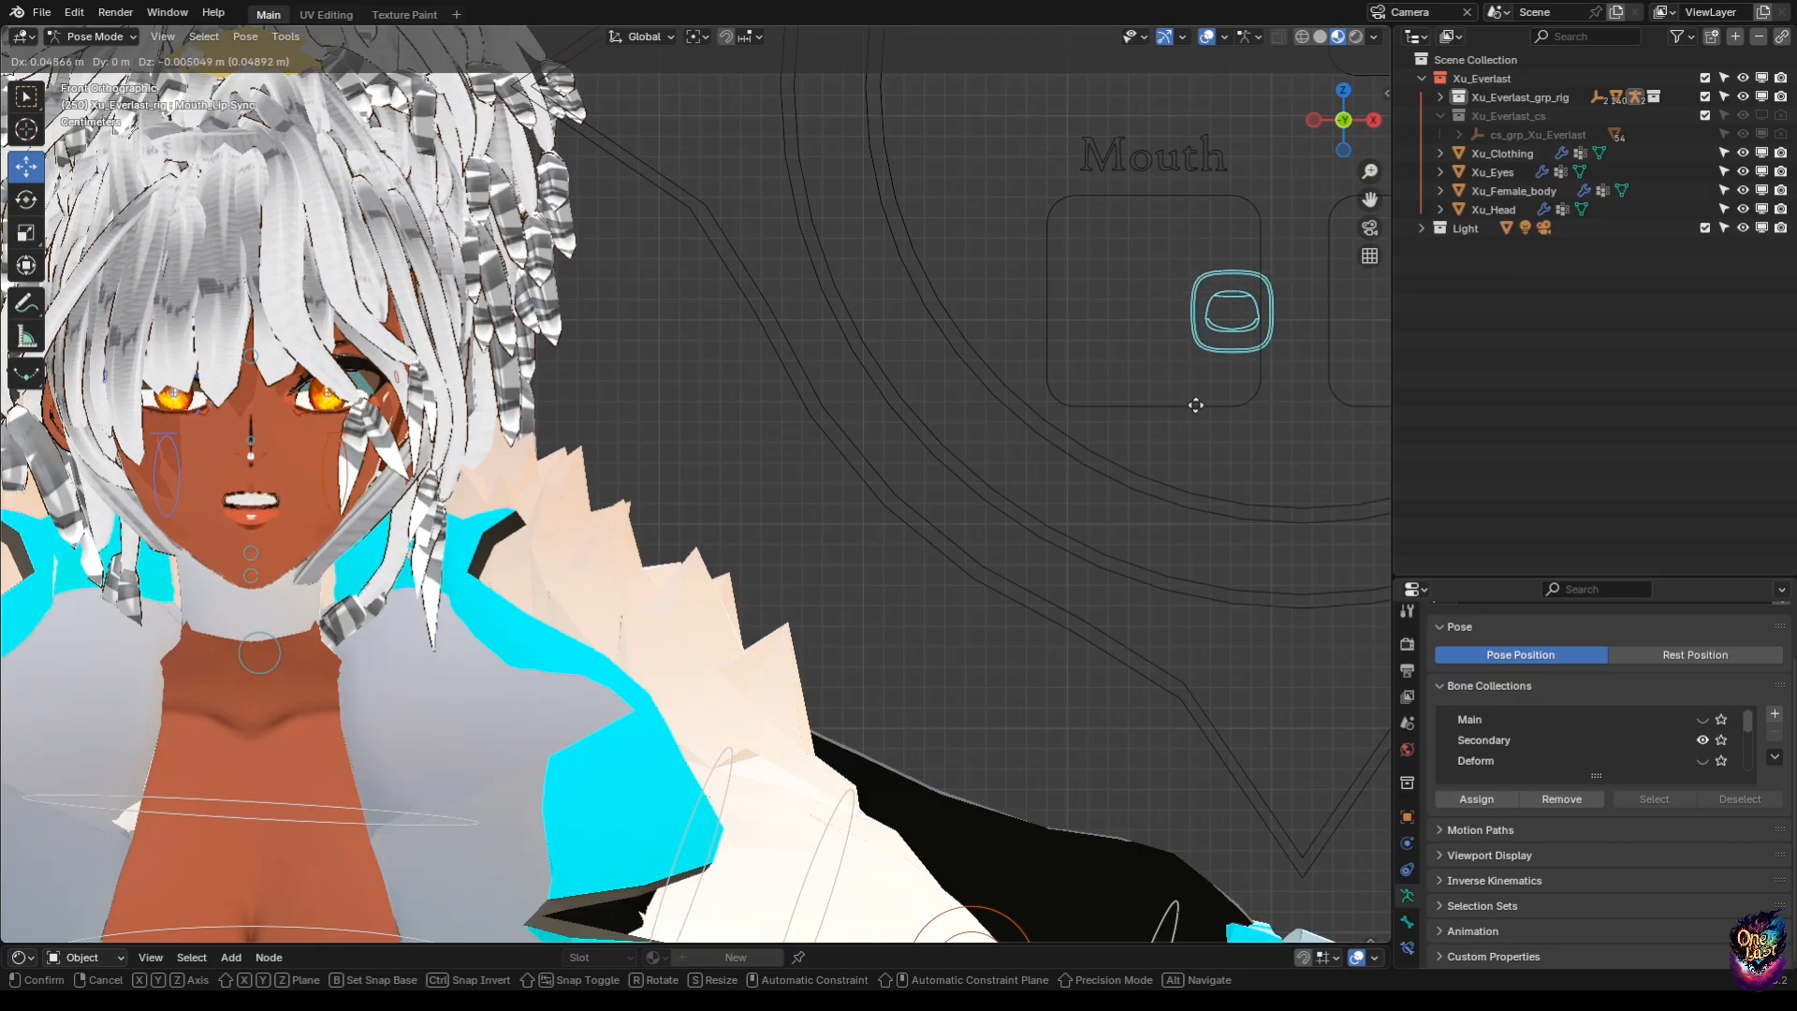
pyautogui.click(1191, 275)
pyautogui.click(244, 37)
pyautogui.moveTo(314, 77)
pyautogui.click(473, 76)
# Test the second Mouth controller by moving it toward its frame's edge, and clear all its transforms.
pyautogui.scroll(-2, 818, 524)
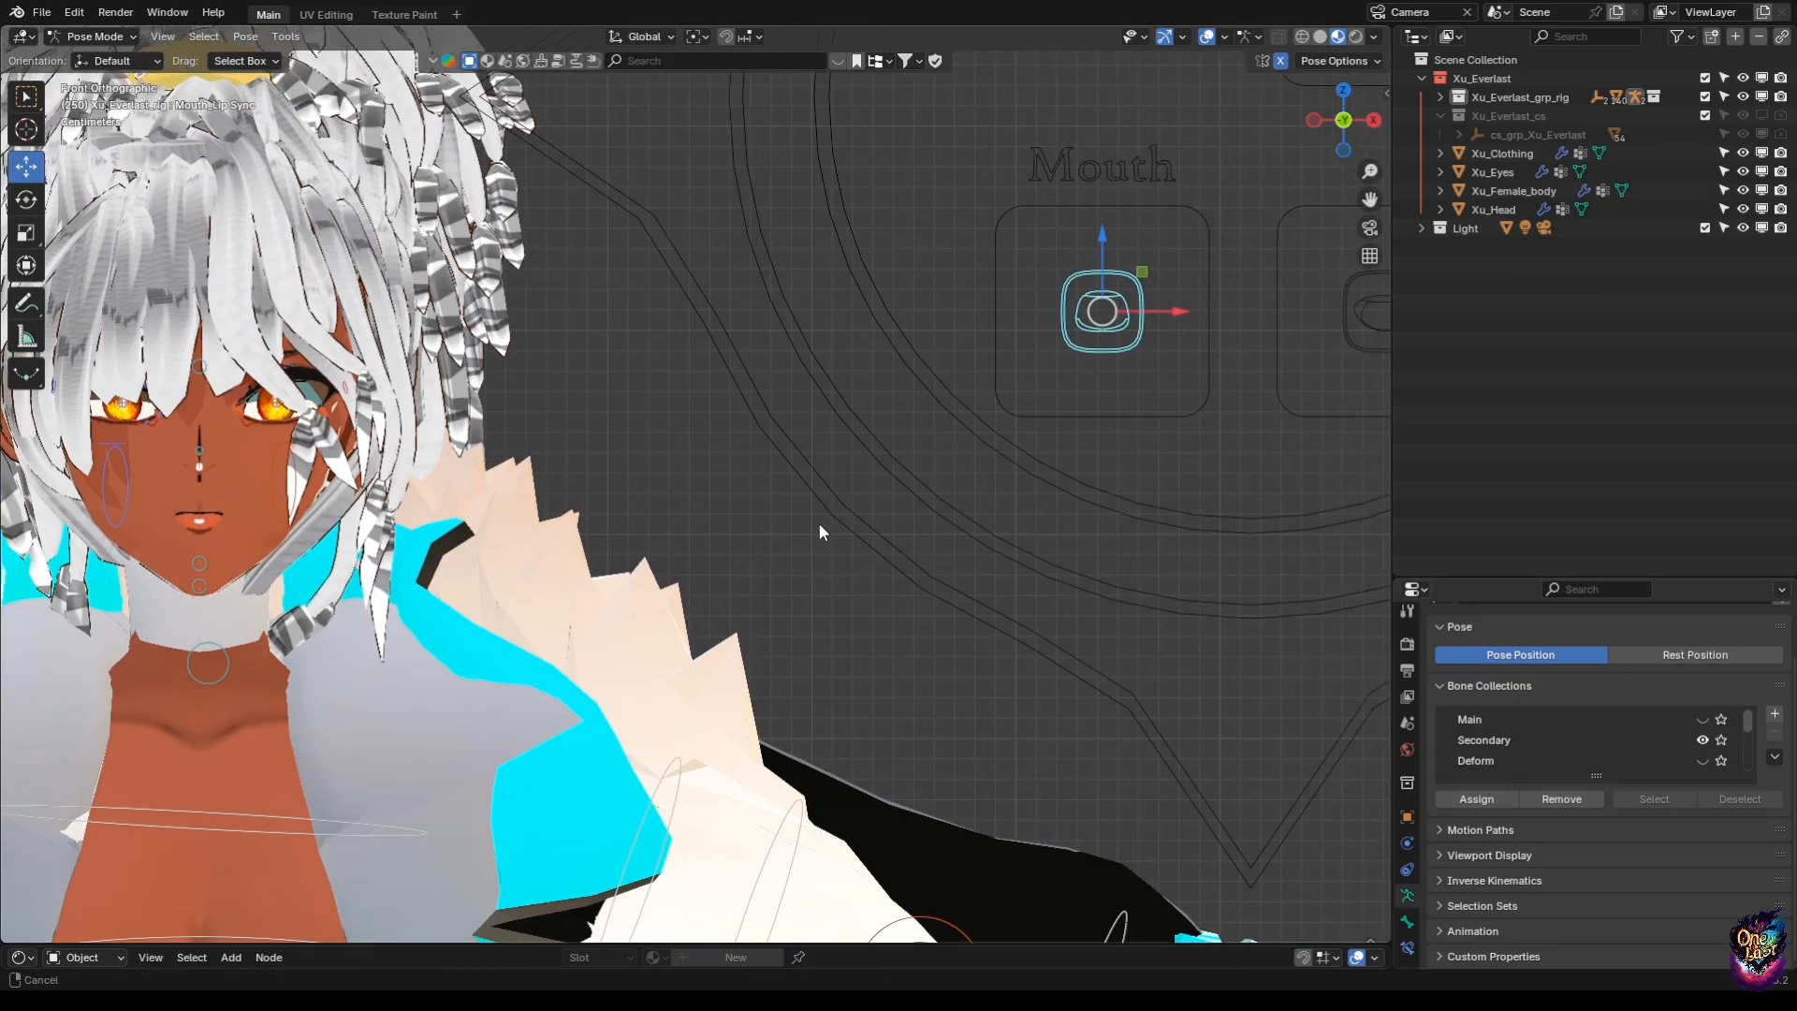
pyautogui.keyDown('shift'); pyautogui.moveTo(818, 524); pyautogui.dragTo(583, 567, button='middle'); pyautogui.keyUp('shift')
pyautogui.click(1039, 396)
pyautogui.press('g')
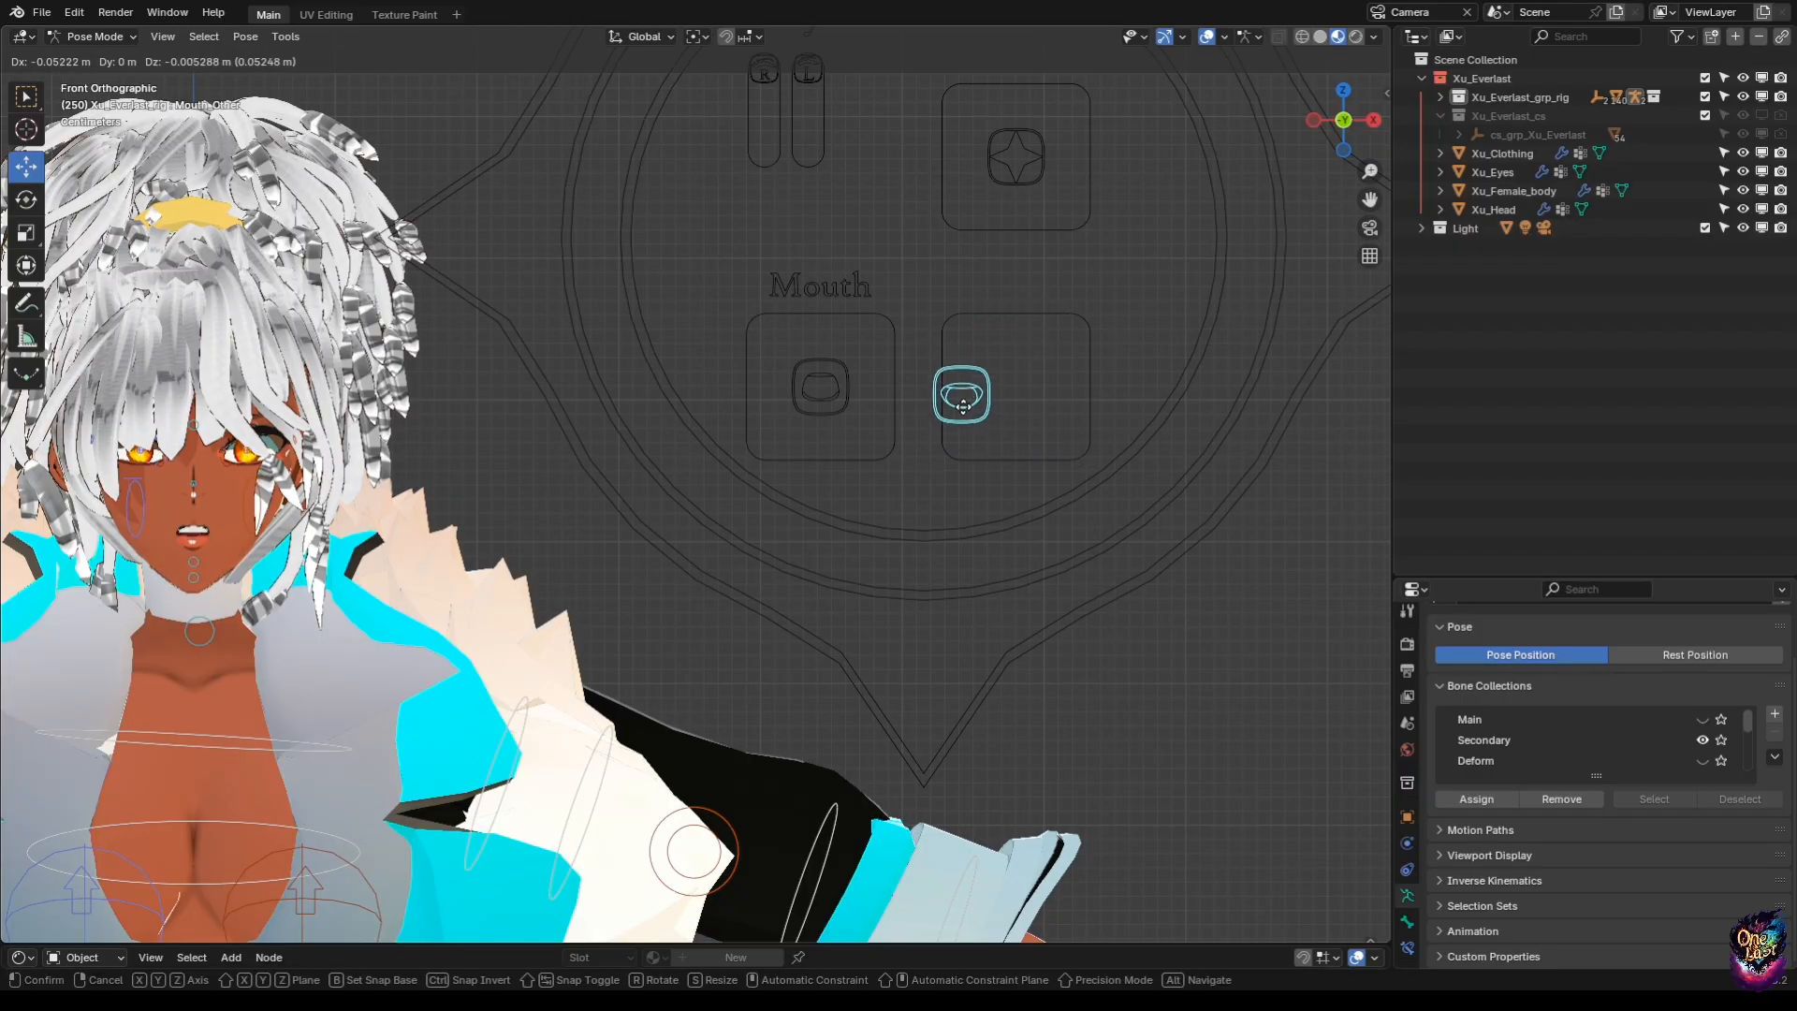
pyautogui.click(985, 368)
pyautogui.click(246, 36)
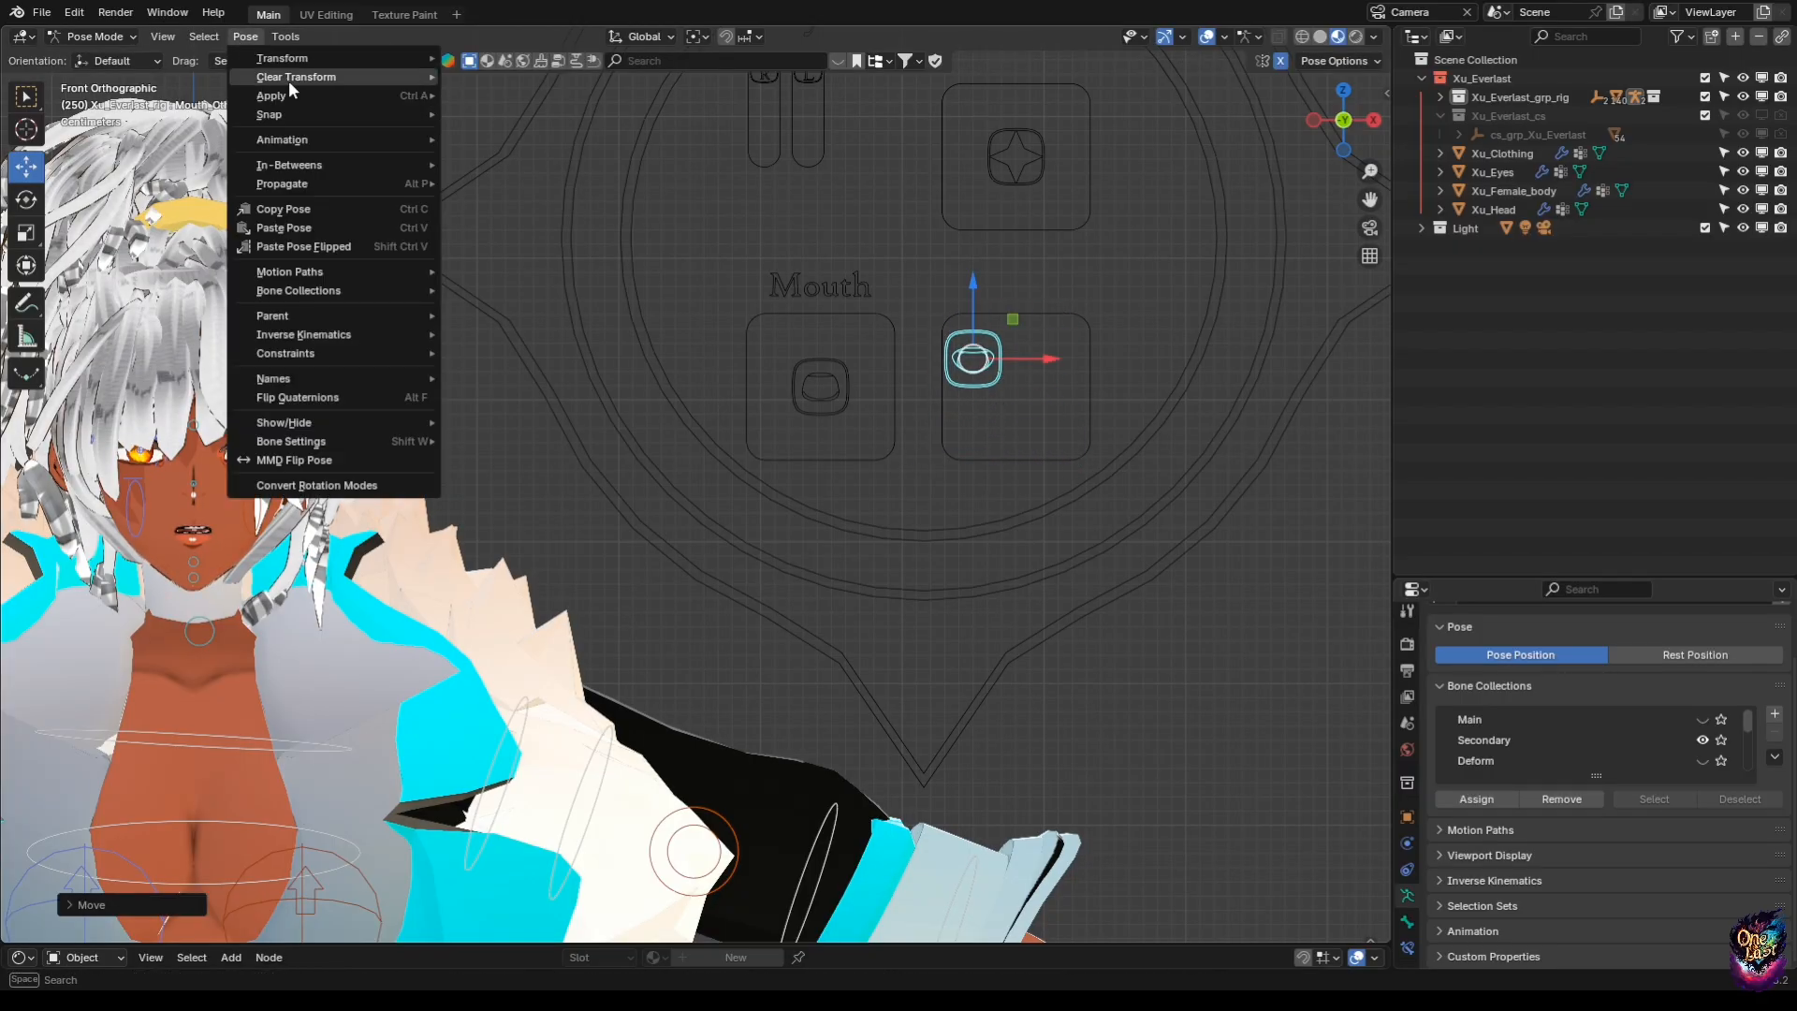
pyautogui.moveTo(289, 83)
pyautogui.click(468, 79)
# Test the pupil controller by moving it to a corner of its frame, and clear all its transforms.
pyautogui.keyDown('shift'); pyautogui.moveTo(1018, 306); pyautogui.dragTo(1019, 364, button='middle'); pyautogui.keyUp('shift')
pyautogui.click(1017, 217)
pyautogui.press('g')
pyautogui.click(963, 269)
pyautogui.click(245, 36)
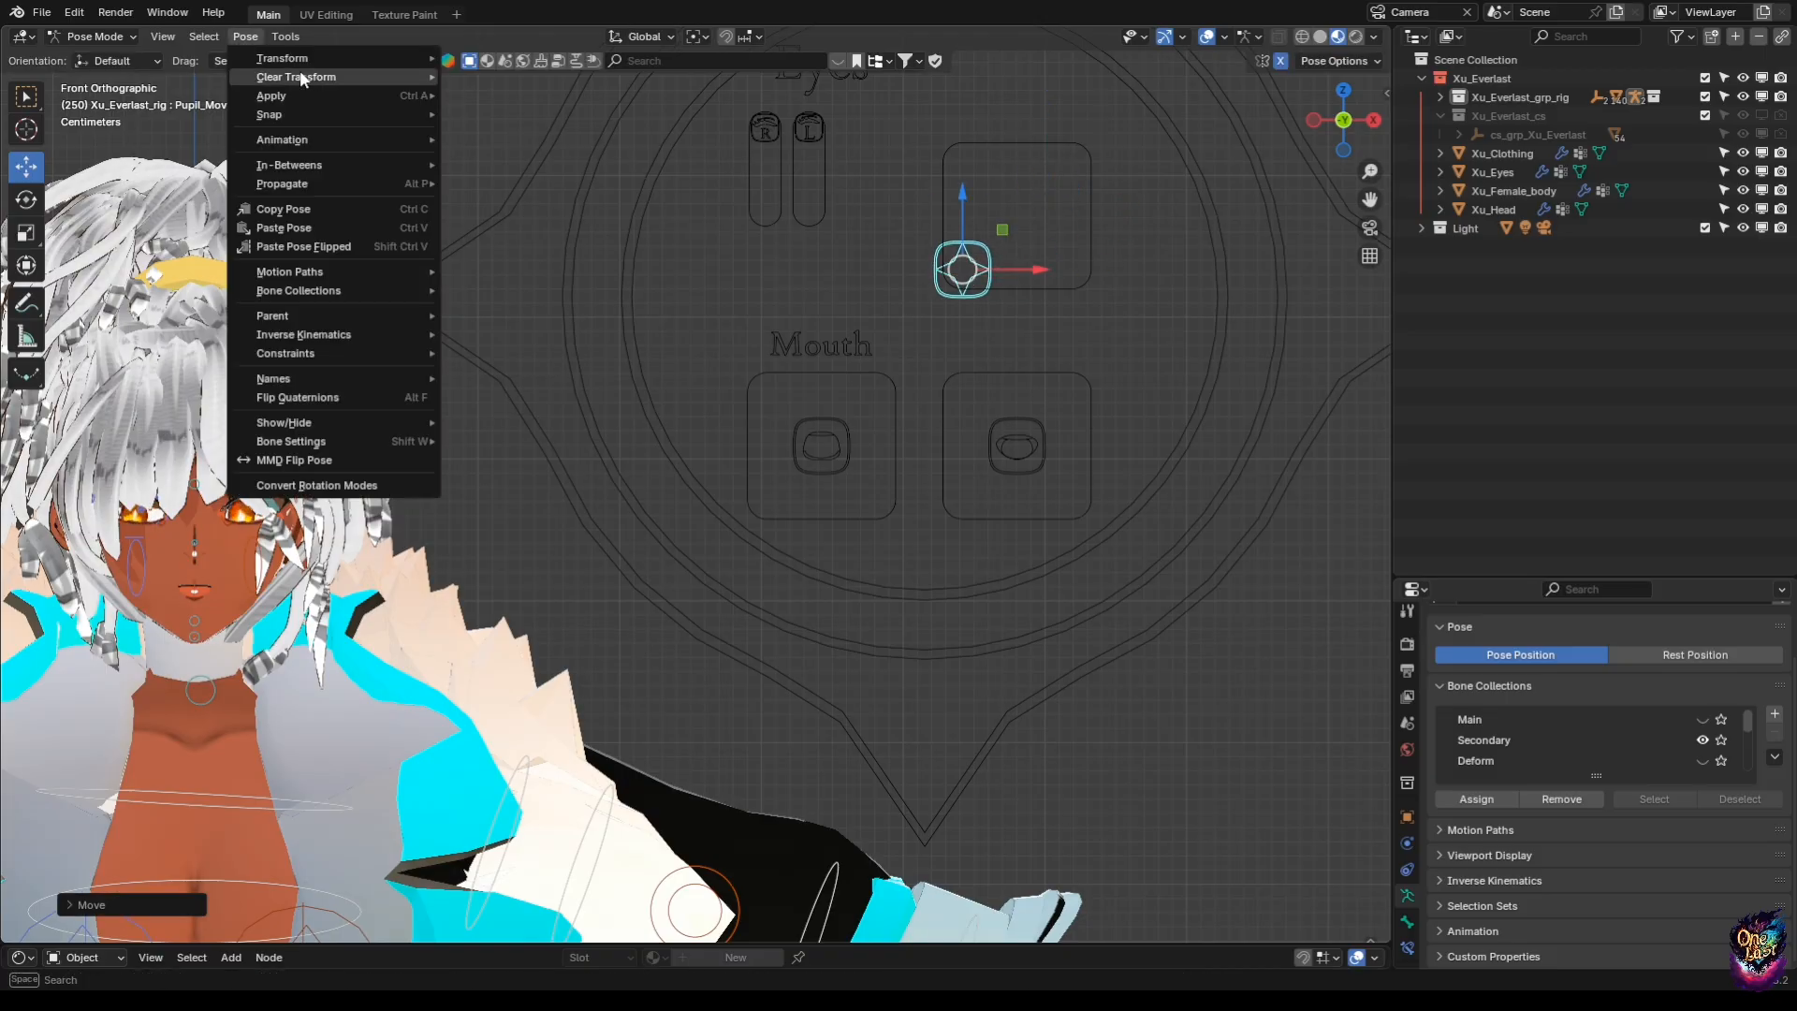
pyautogui.click(468, 79)
# Test both eye-blink sliders together by lowering them along the Z axis, and clear all their transforms.
pyautogui.click(797, 136)
pyautogui.click(765, 131)
pyautogui.keyDown('shift'); pyautogui.click(806, 132); pyautogui.keyUp('shift')
pyautogui.click(808, 131)
pyautogui.keyDown('shift'); pyautogui.click(767, 131); pyautogui.keyUp('shift')
pyautogui.press('g')
pyautogui.press('z')
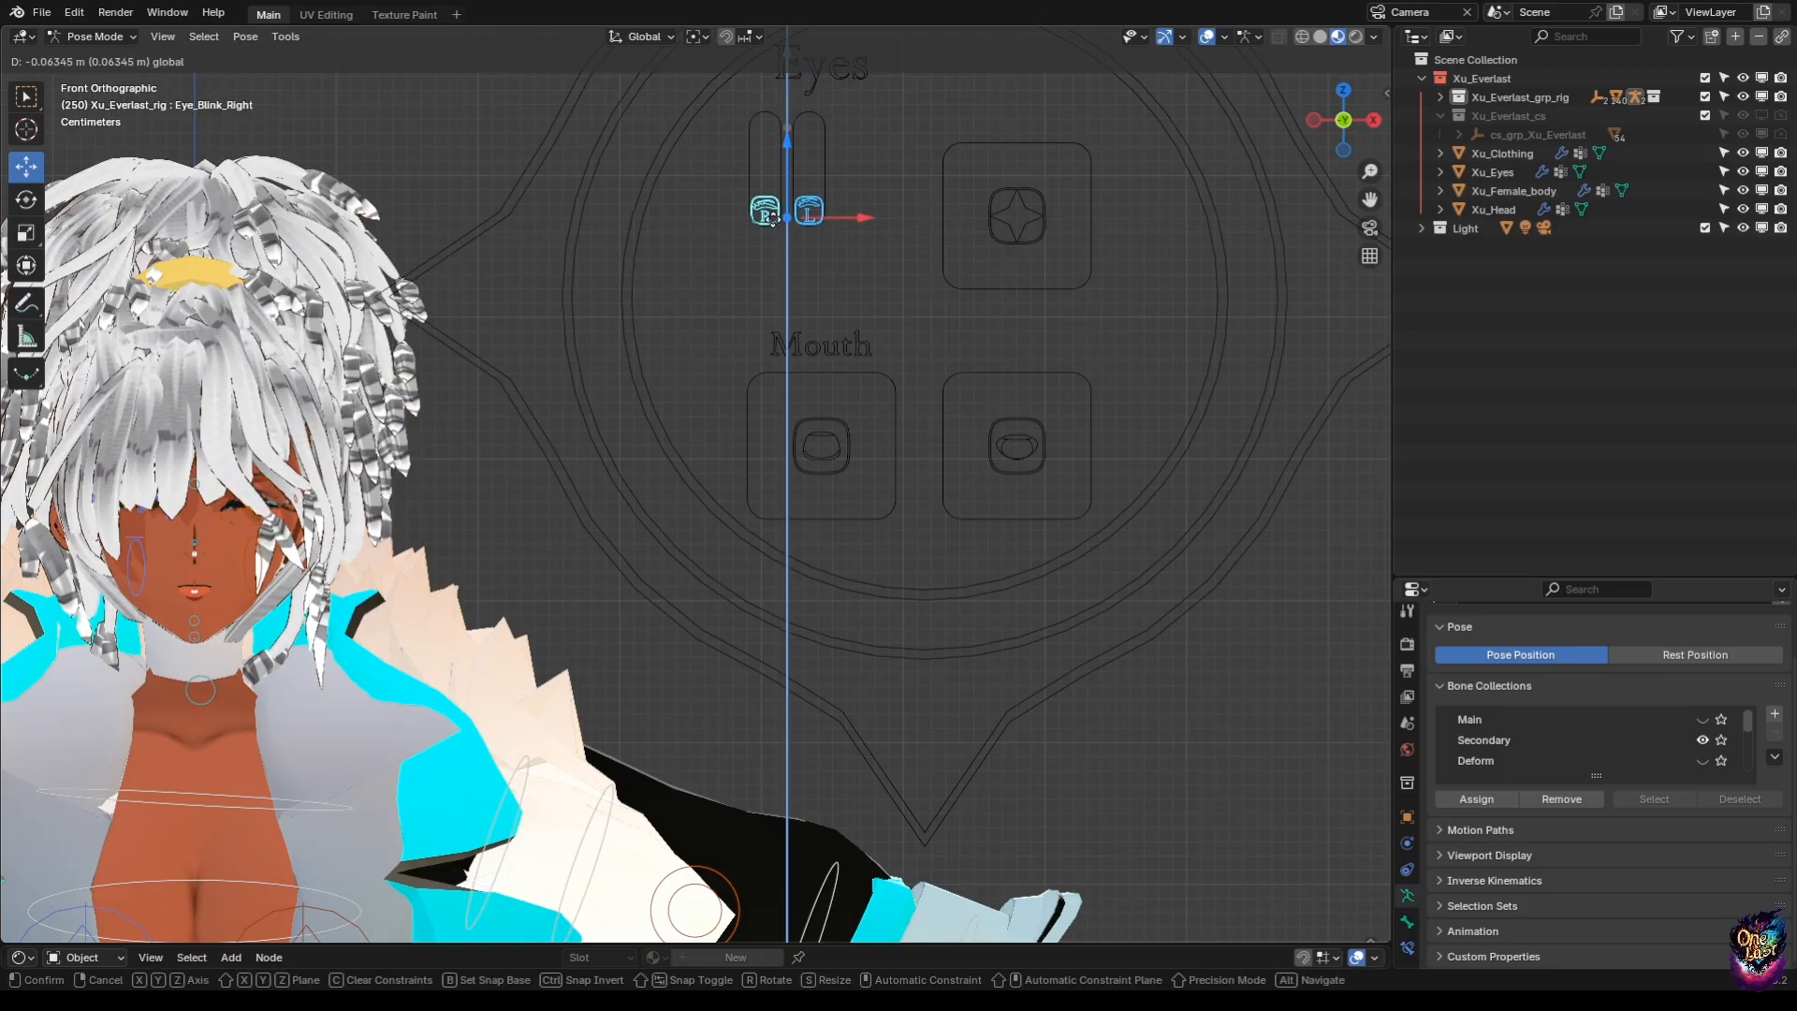
pyautogui.click(769, 120)
pyautogui.click(247, 41)
pyautogui.click(472, 80)
# Clear all transforms on every visible bone and return the rig to Object Mode.
pyautogui.press('a')
pyautogui.click(286, 38)
pyautogui.moveTo(247, 39)
pyautogui.moveTo(301, 79)
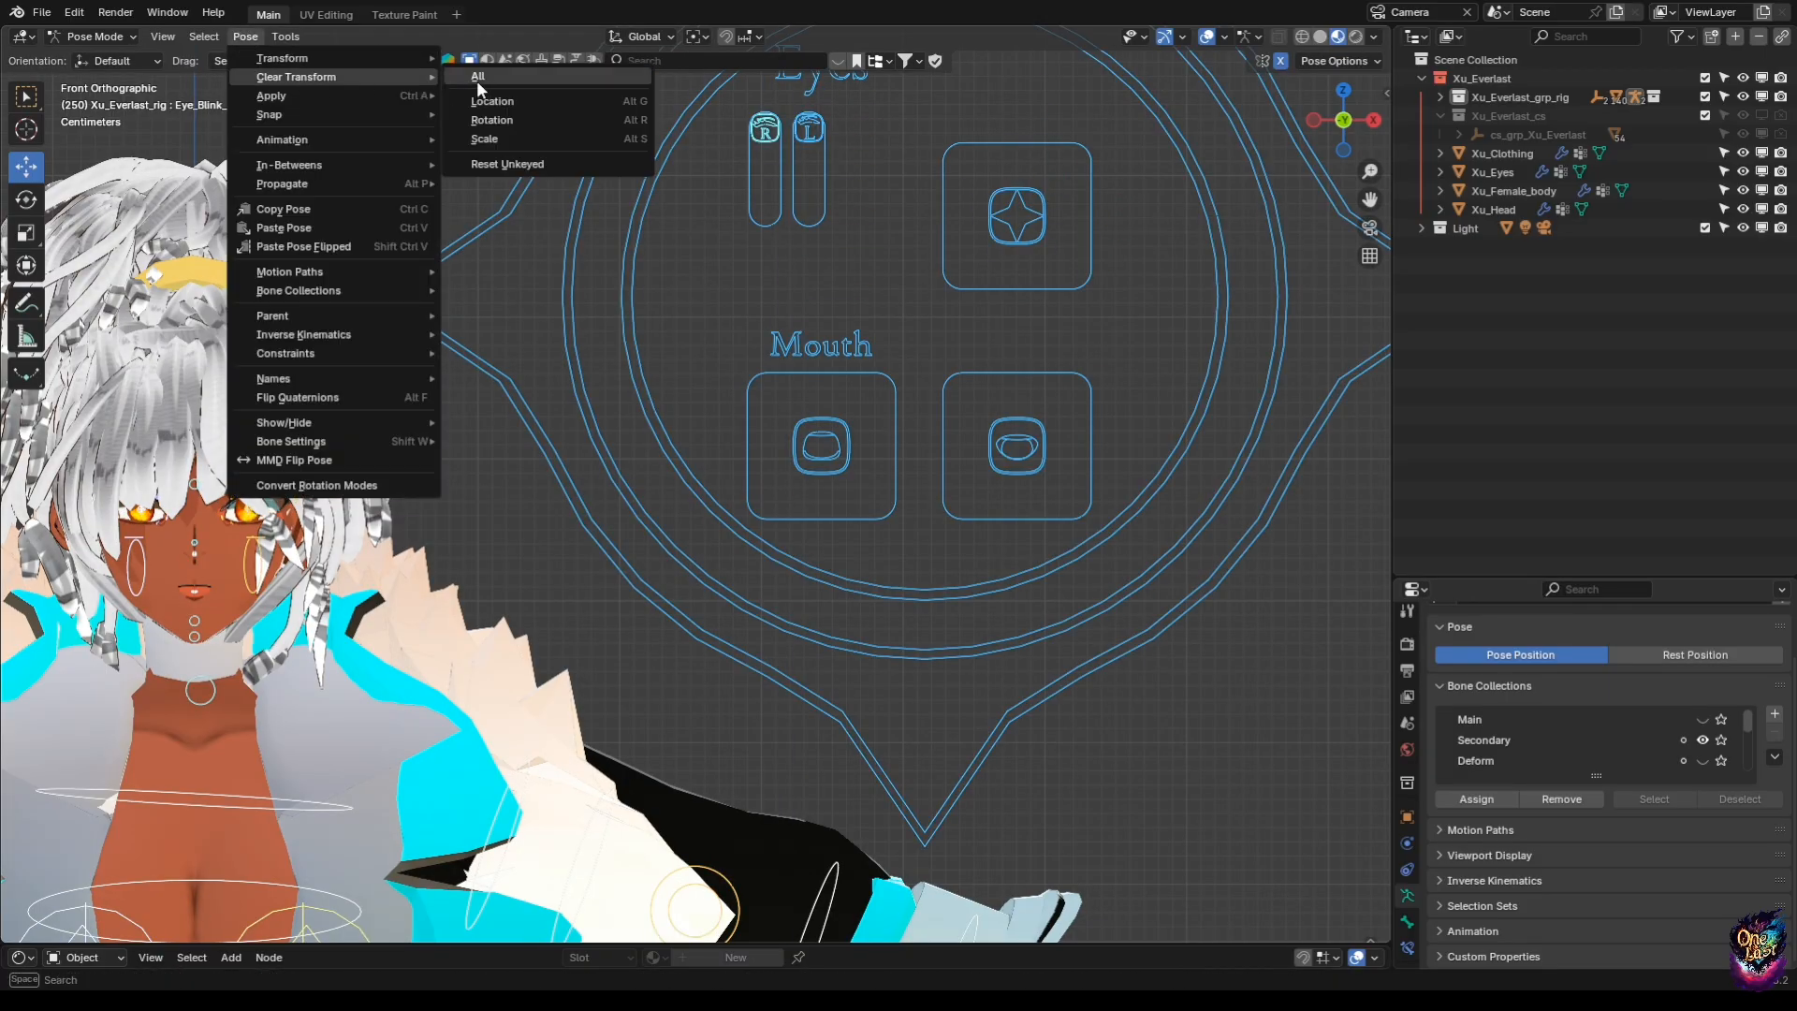
pyautogui.click(476, 80)
pyautogui.click(94, 41)
pyautogui.click(103, 58)
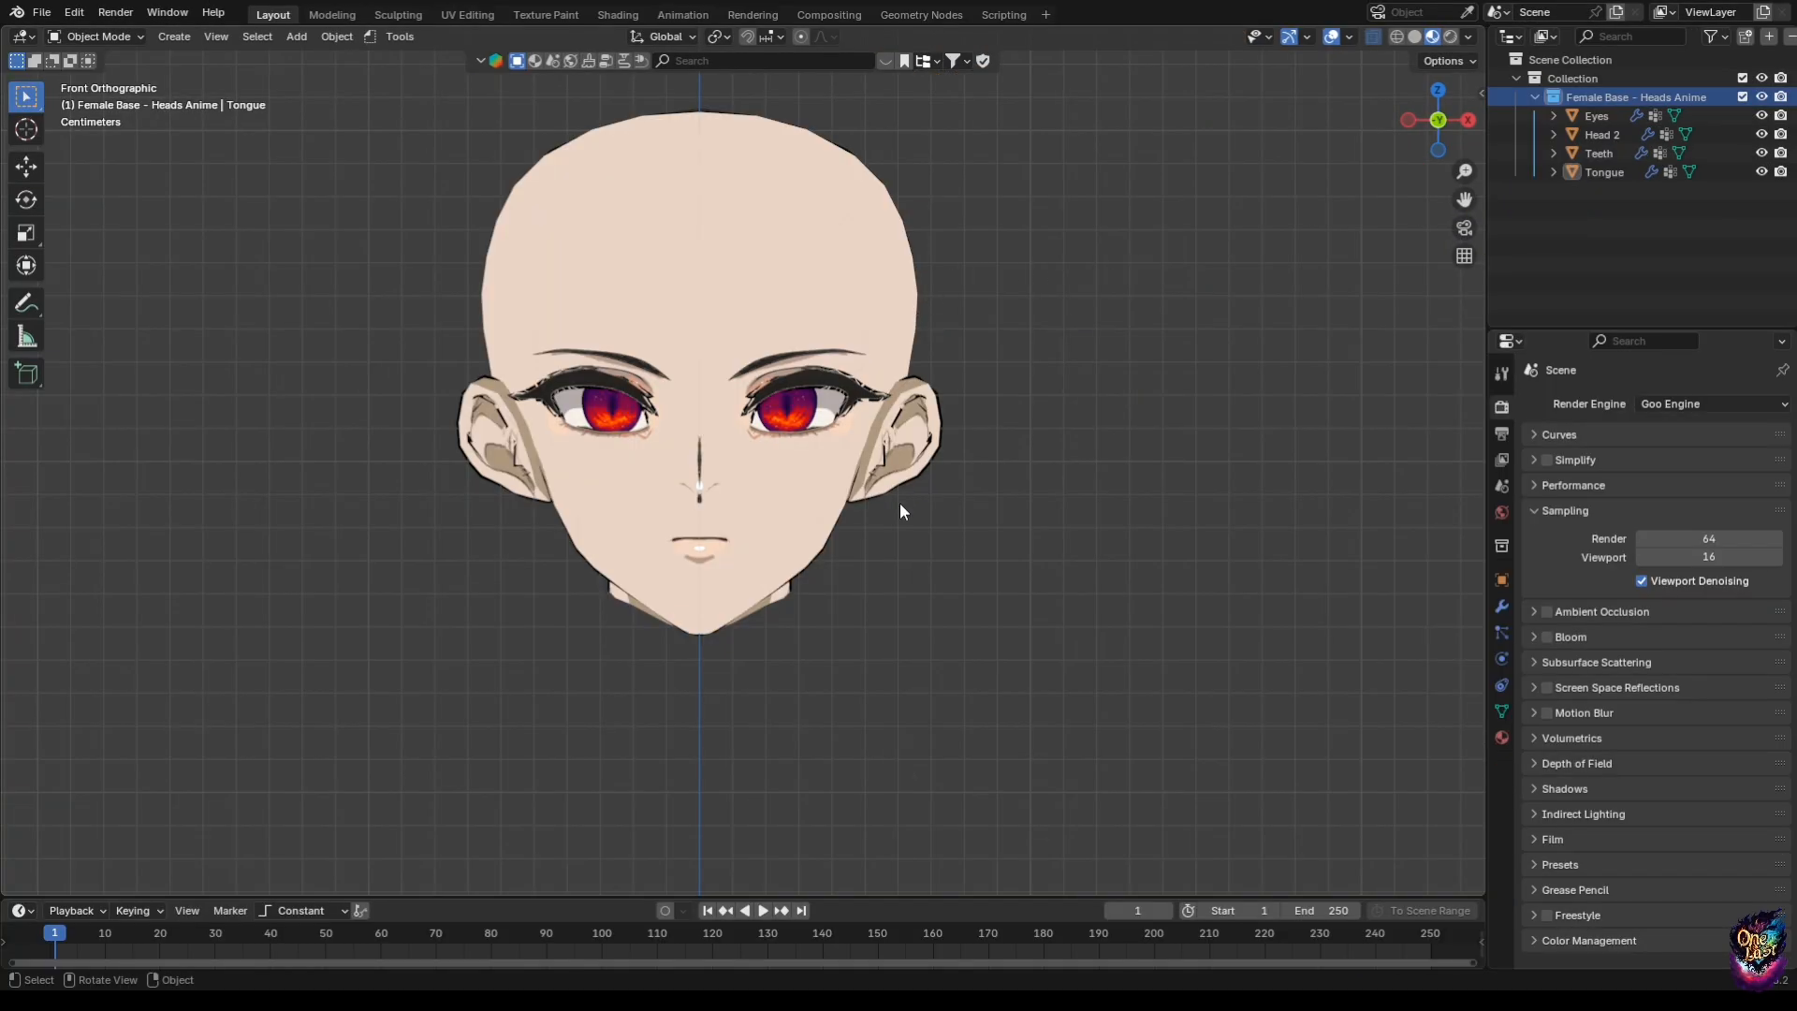
# Examine the anime head and its separate Eyes, Head 2, Teeth and Tongue objects.
pyautogui.click(812, 462)
pyautogui.scroll(2, 733, 461)
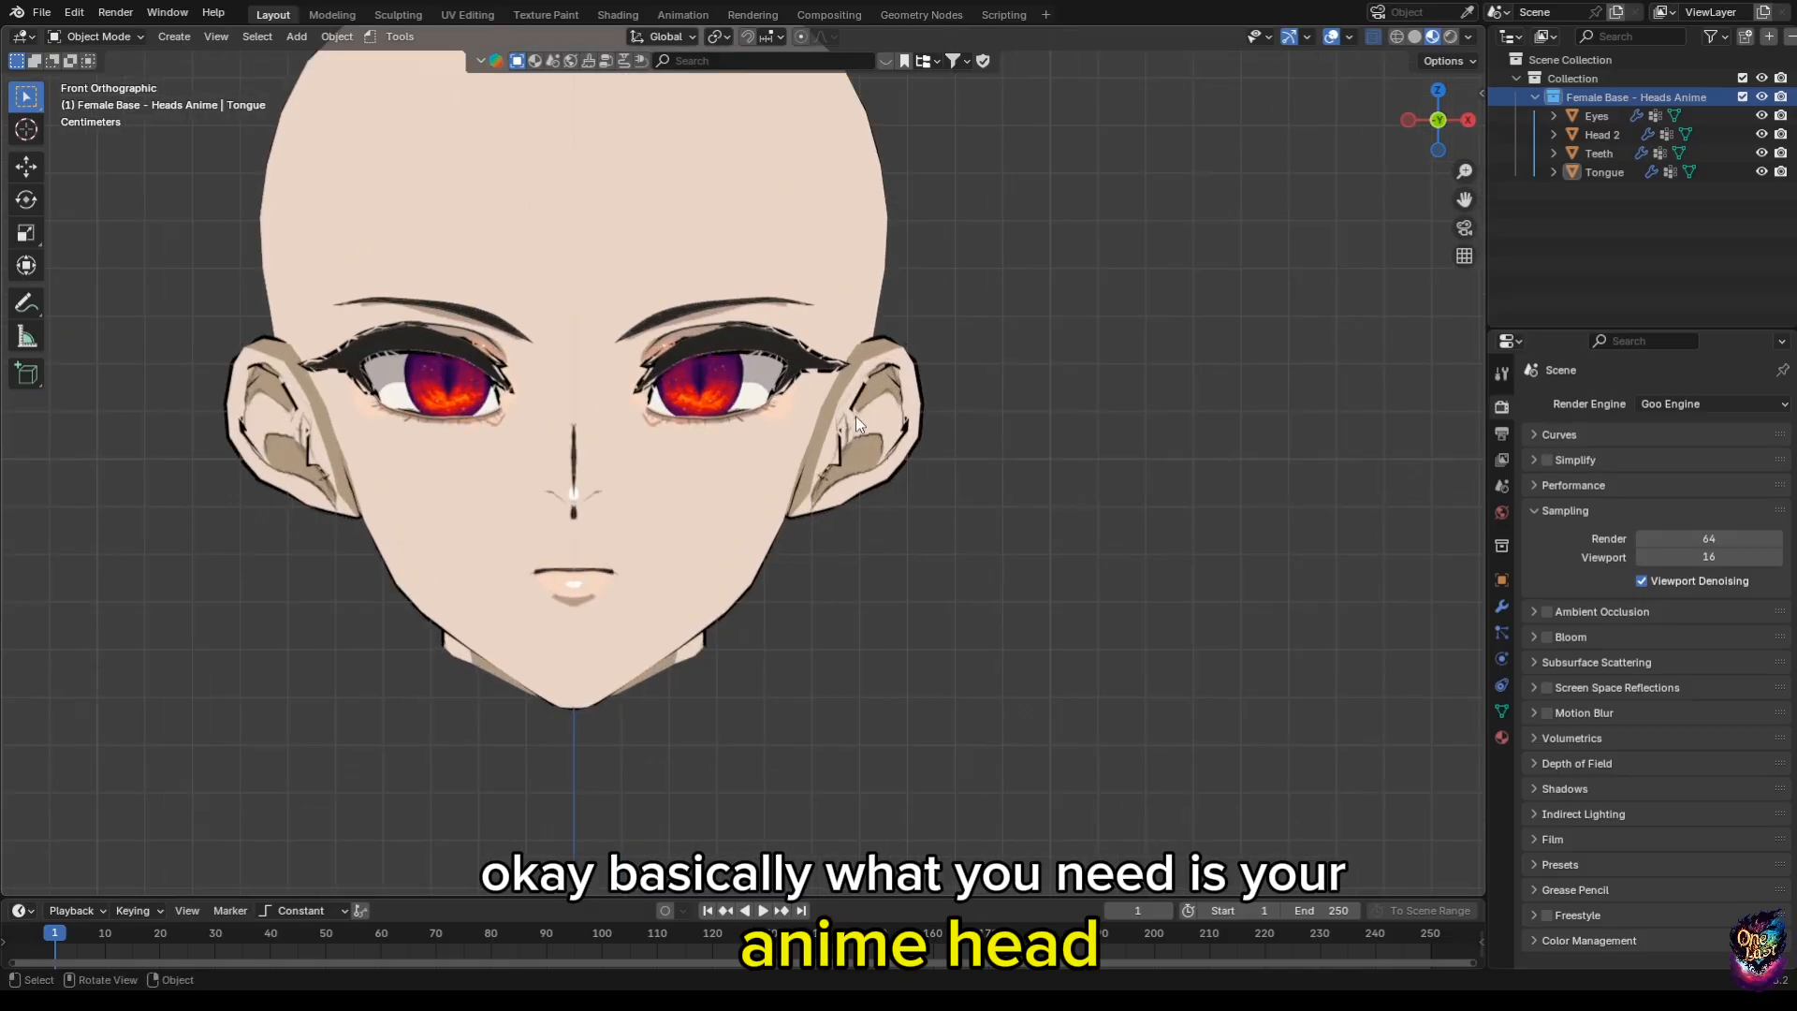
pyautogui.keyDown('shift'); pyautogui.moveTo(879, 464); pyautogui.dragTo(1007, 472, button='middle'); pyautogui.keyUp('shift')
pyautogui.scroll(3, 1007, 472)
pyautogui.scroll(-3, 1007, 472)
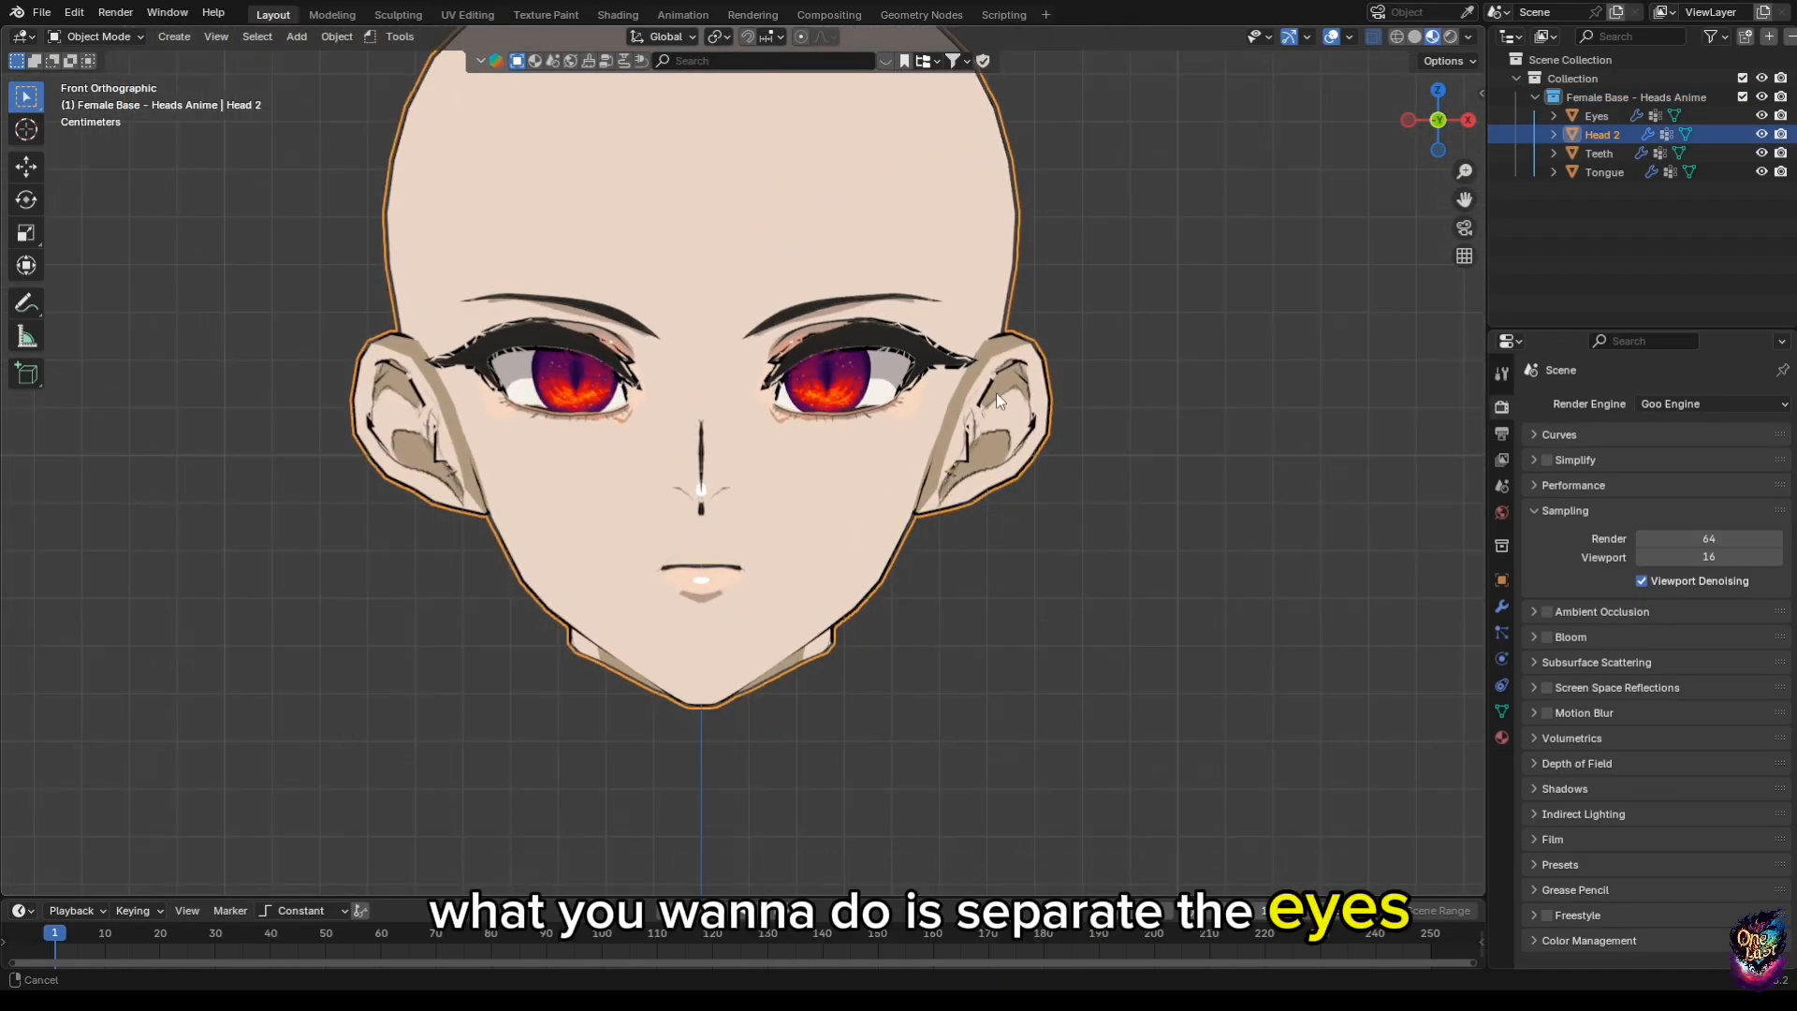
pyautogui.scroll(3, 917, 408)
pyautogui.click(906, 363)
pyautogui.keyDown('shift'); pyautogui.moveTo(1098, 551); pyautogui.dragTo(1077, 490, button='middle'); pyautogui.keyUp('shift')
pyautogui.click(1606, 173)
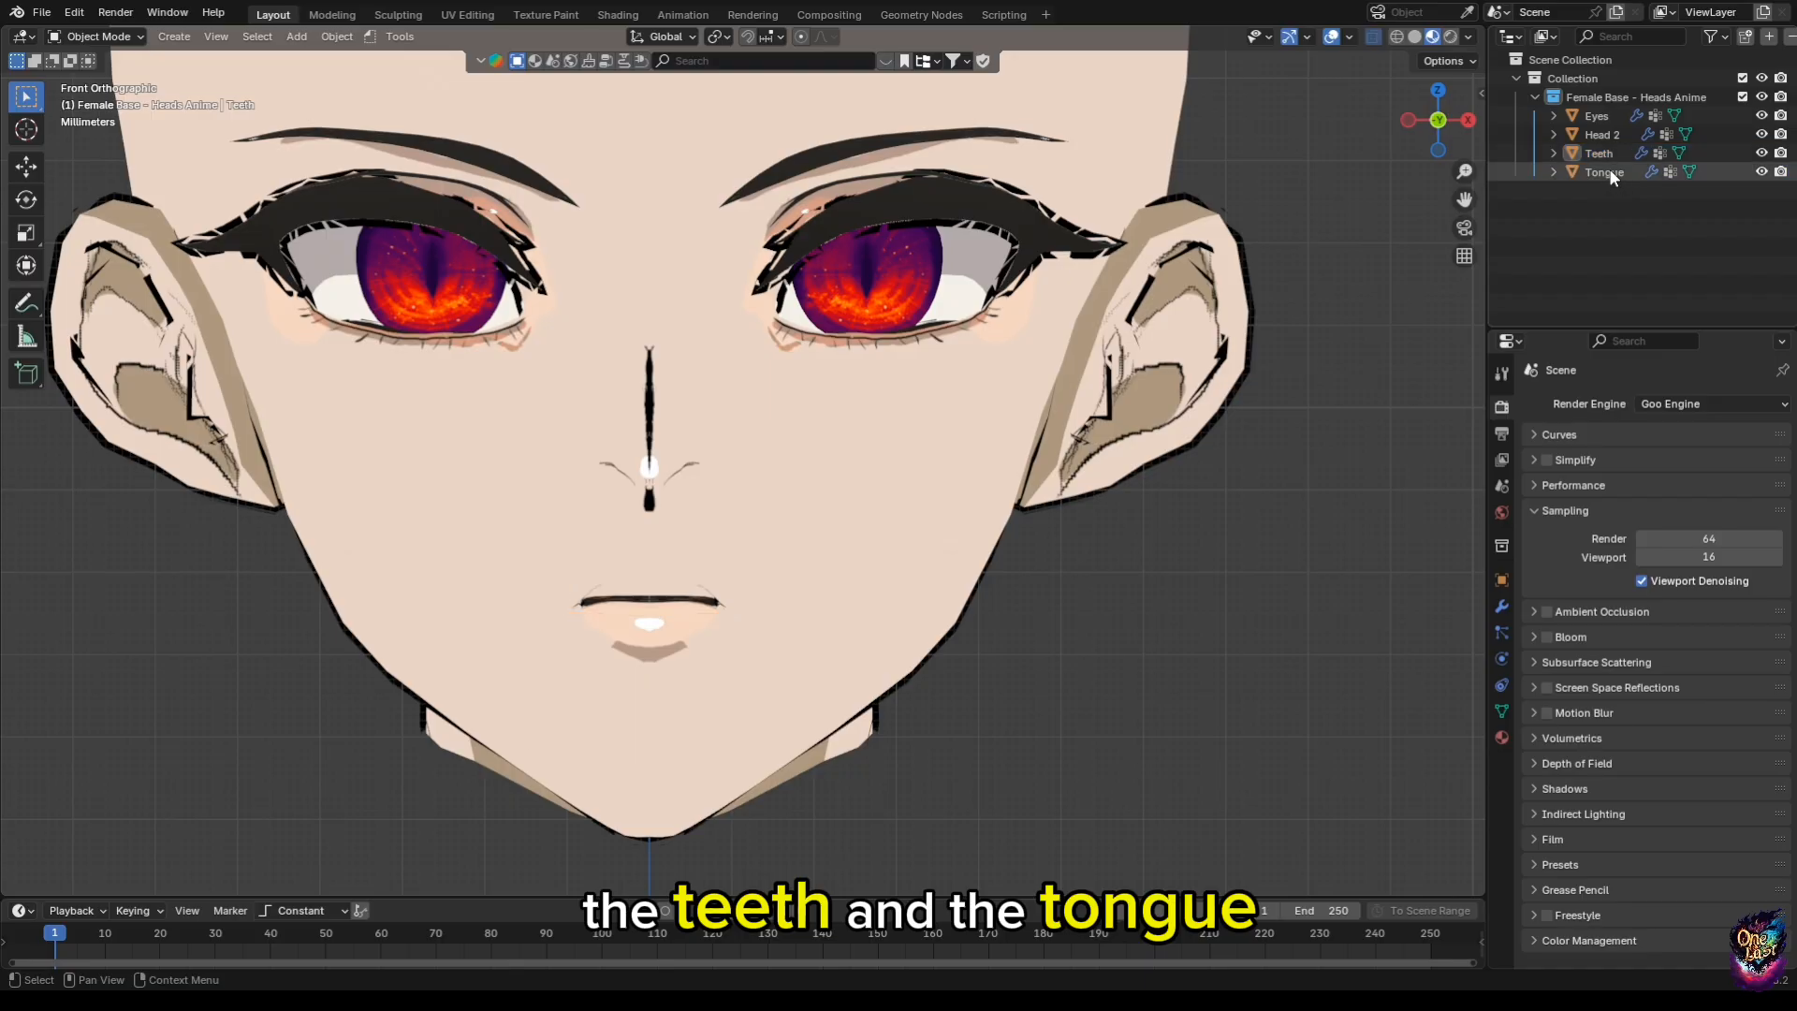
pyautogui.scroll(-4, 816, 628)
pyautogui.click(968, 604)
pyautogui.keyDown('shift'); pyautogui.moveTo(835, 441); pyautogui.dragTo(789, 530, button='middle'); pyautogui.keyUp('shift')
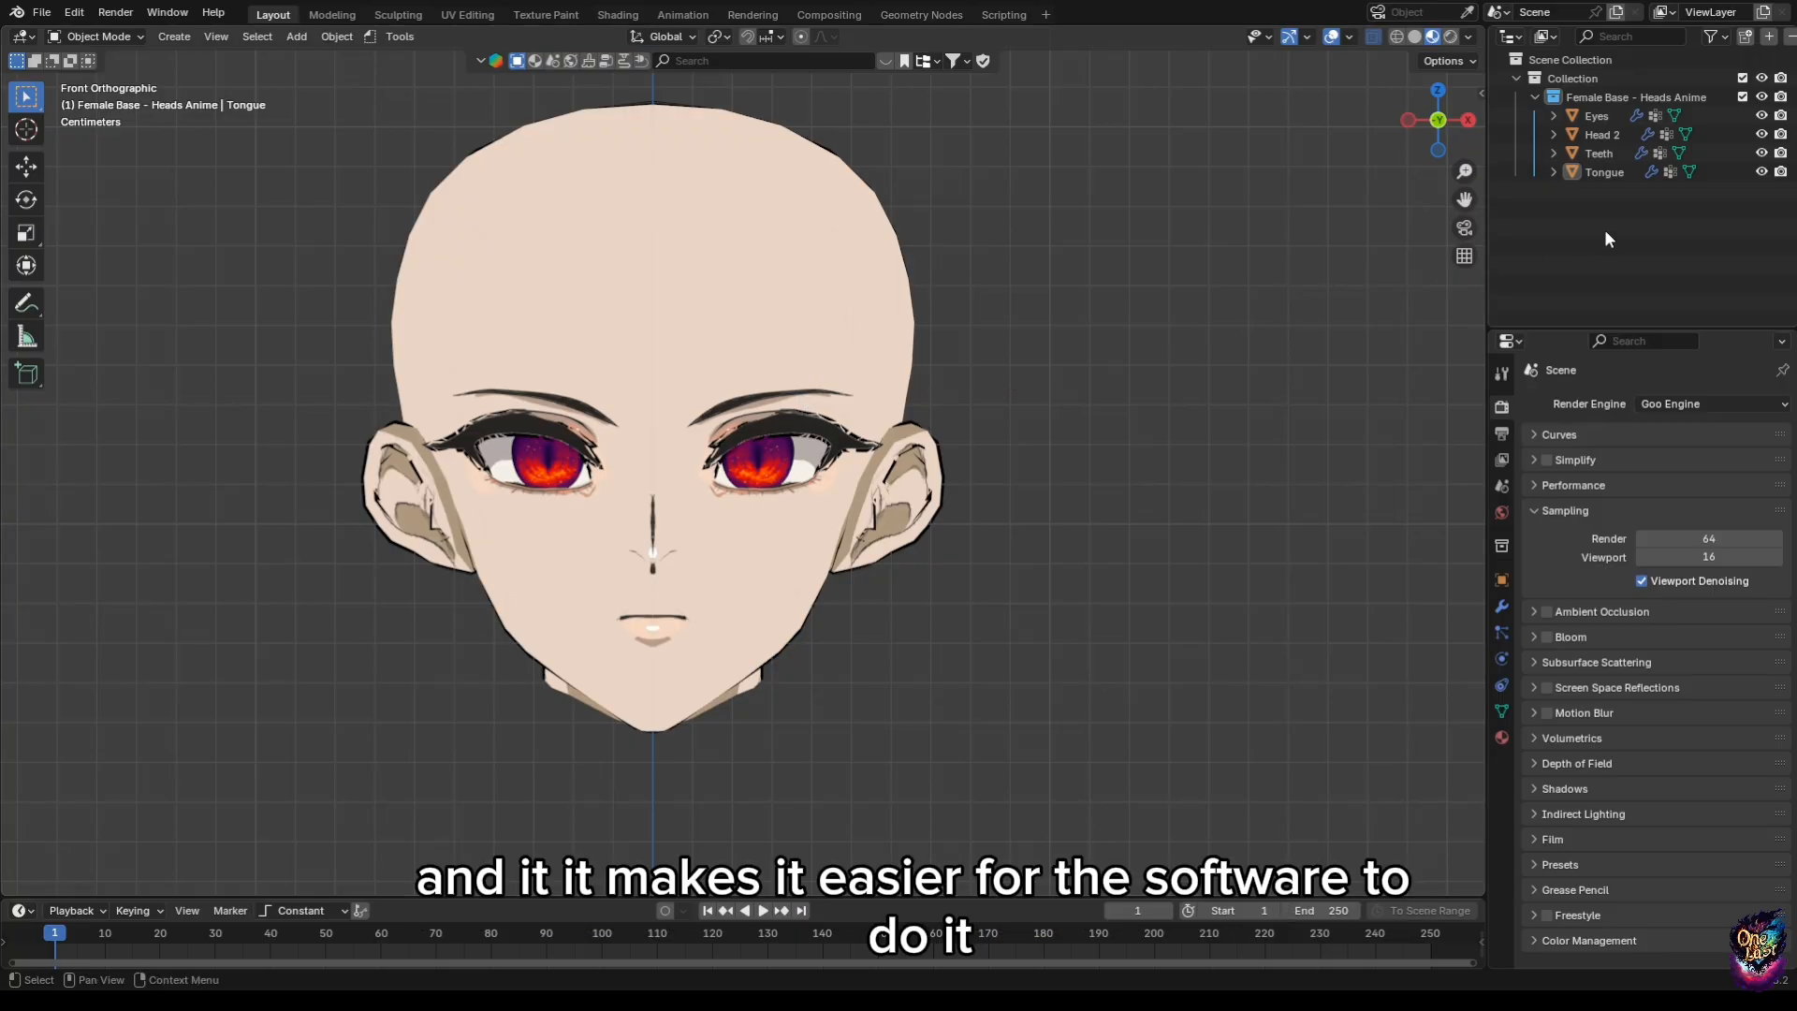
pyautogui.scroll(-3, 553, 524)
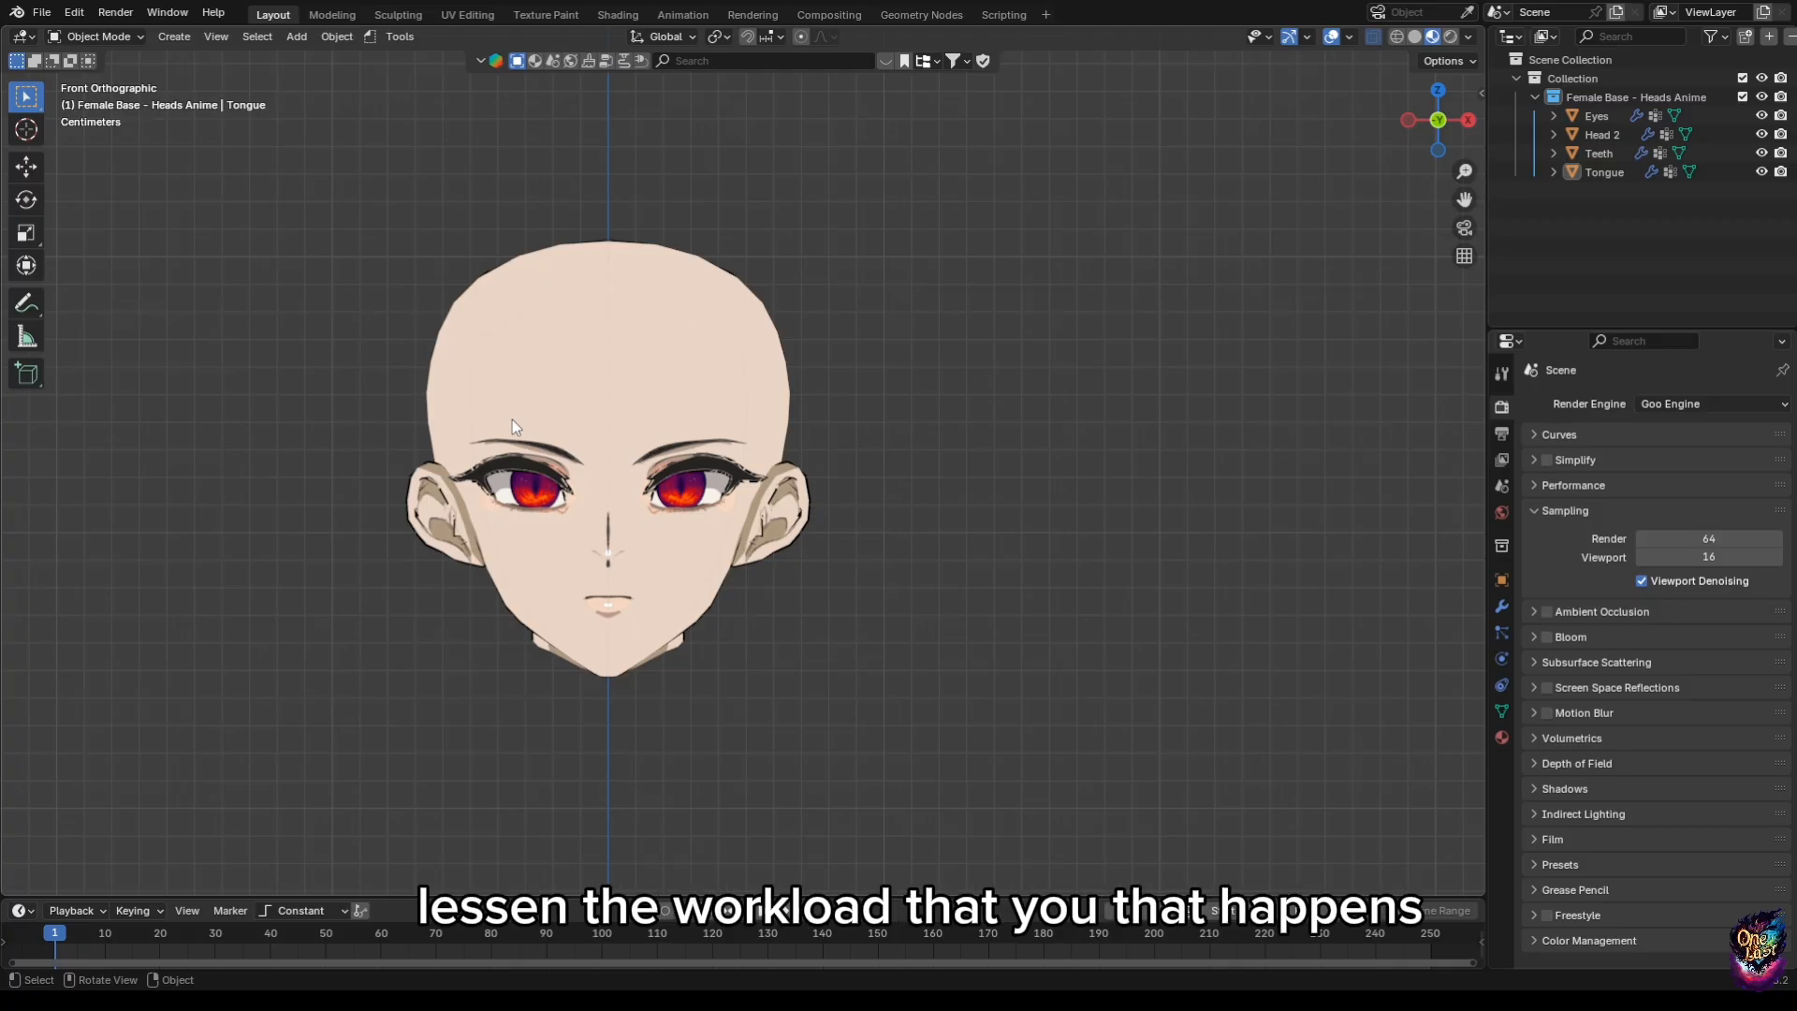
pyautogui.moveTo(1636, 238); pyautogui.dragTo(1564, 121)
pyautogui.click(1578, 218)
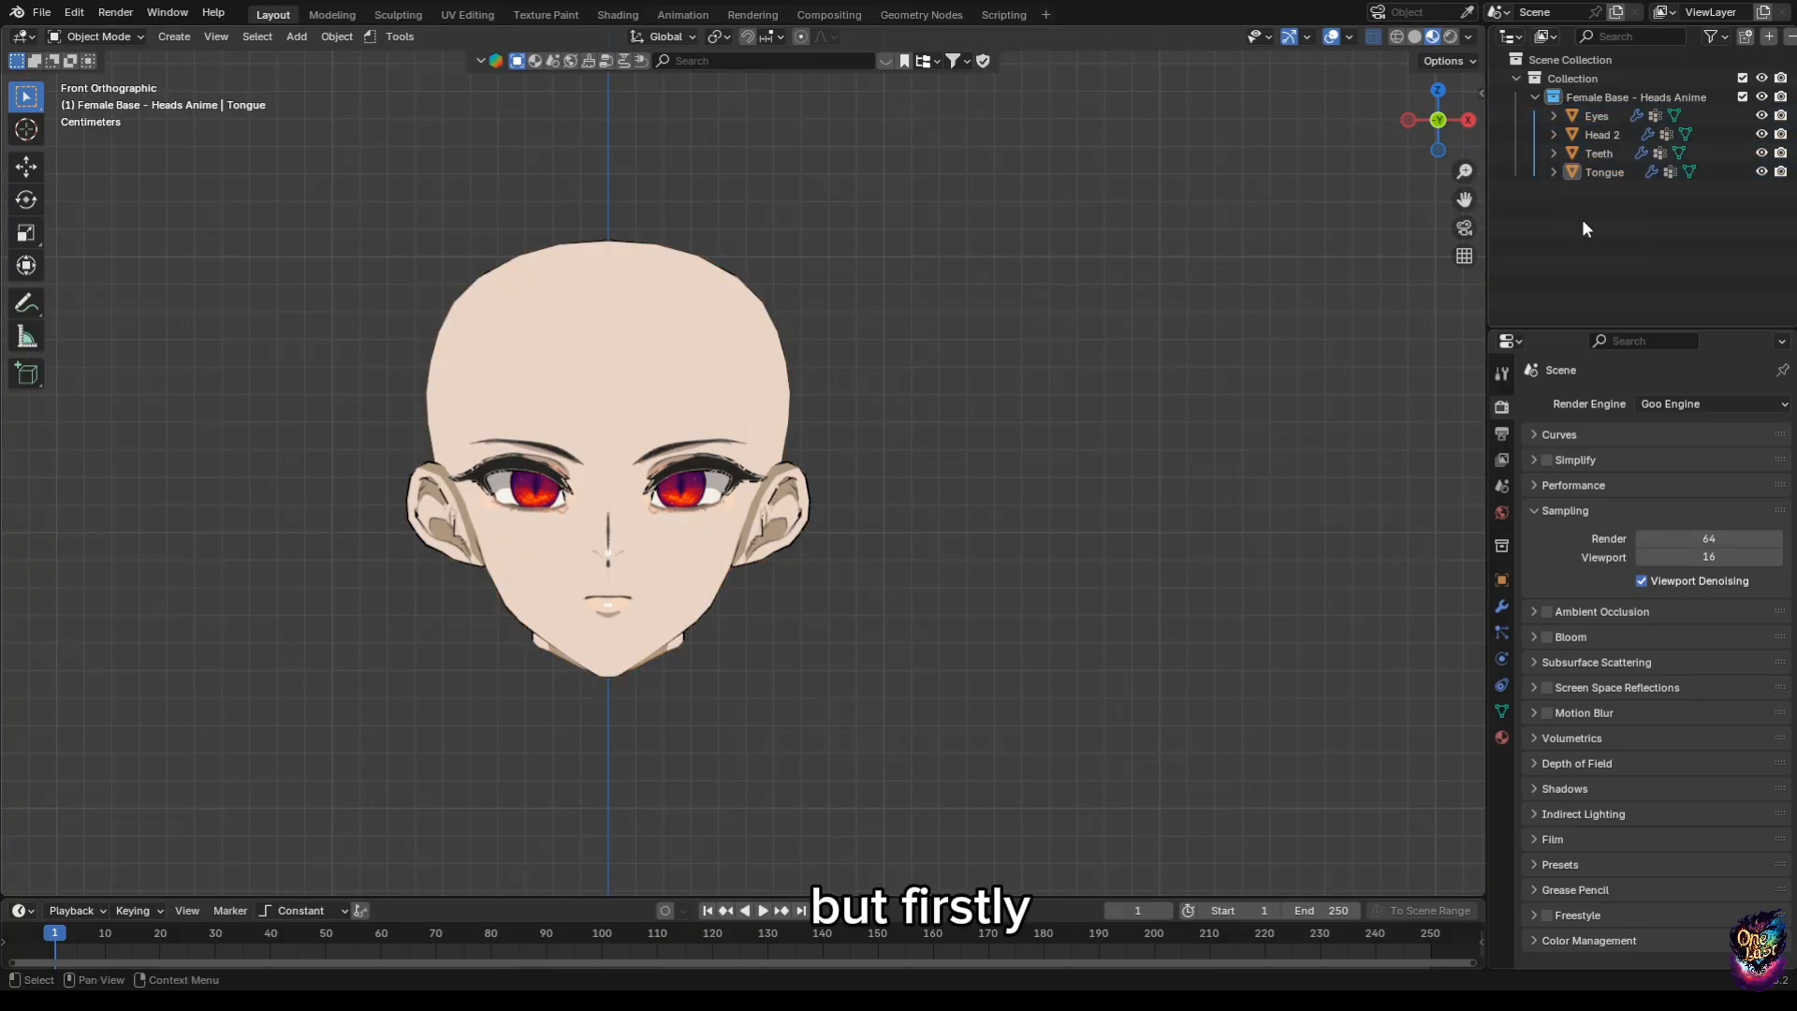
pyautogui.scroll(-3, 750, 378)
pyautogui.scroll(5, 762, 425)
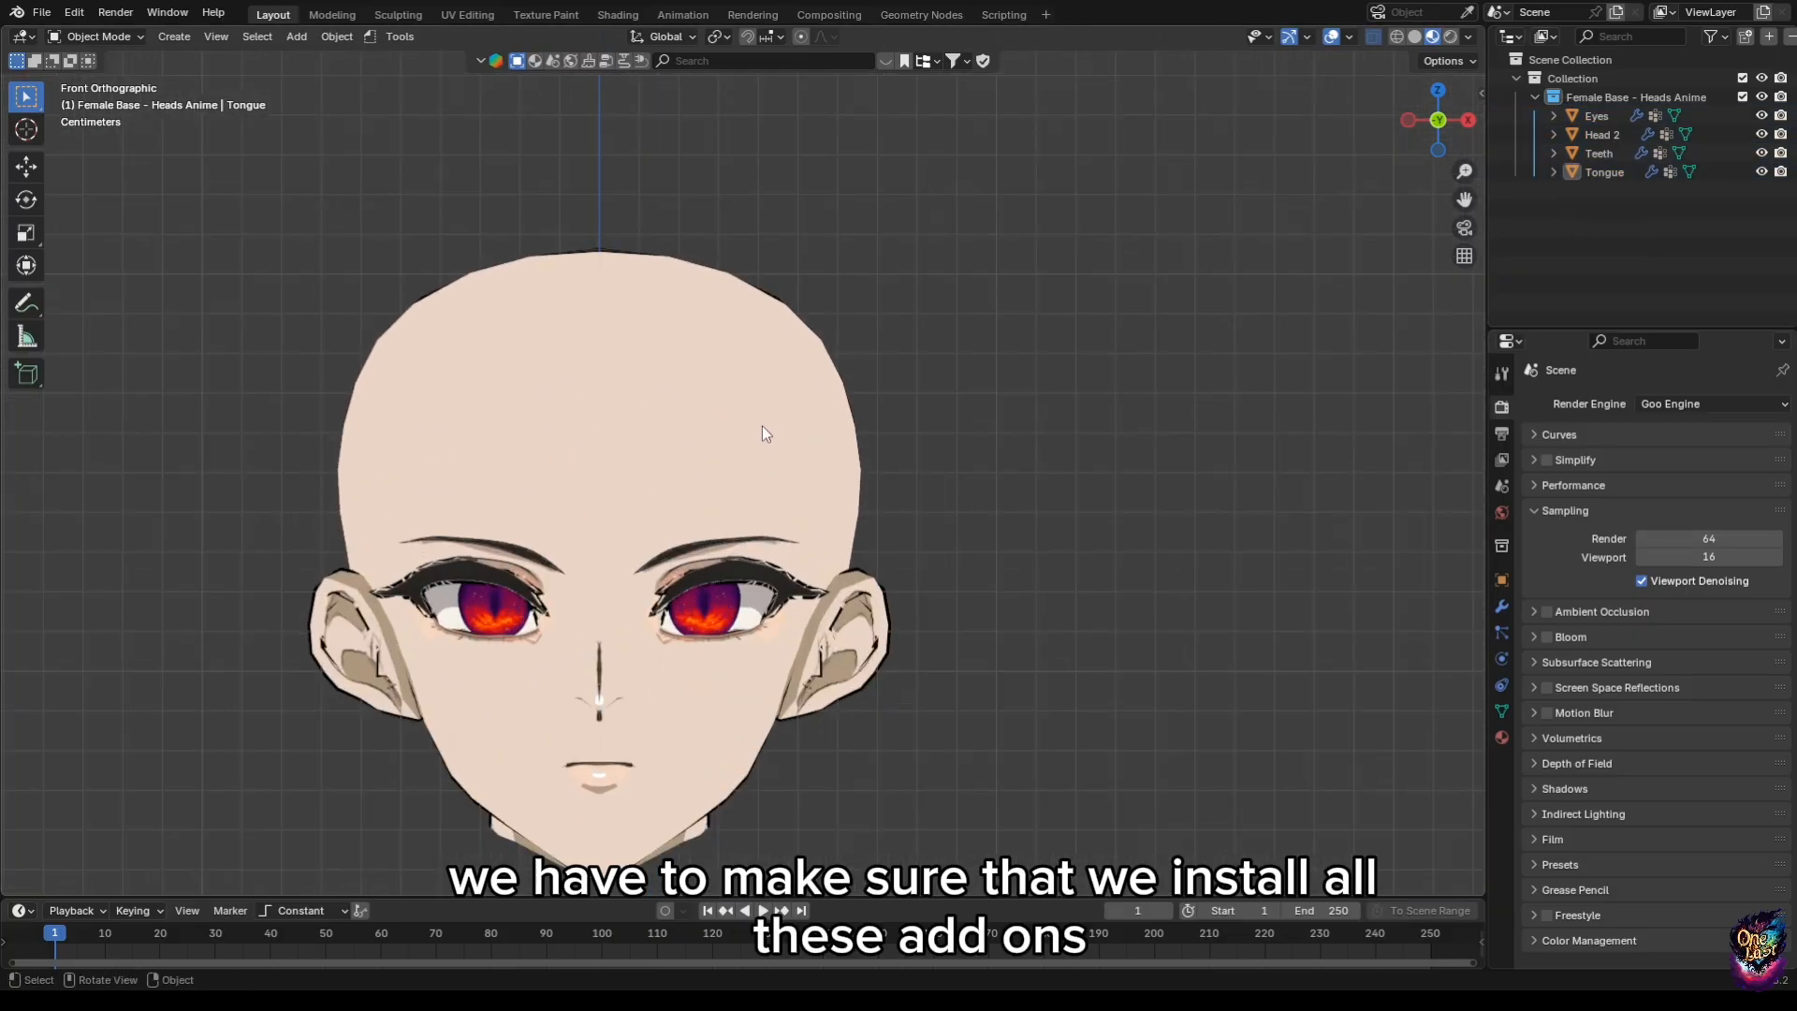
# Look up the Joystick Creator and Joystick Connector rigging tools.
pyautogui.click(174, 37)
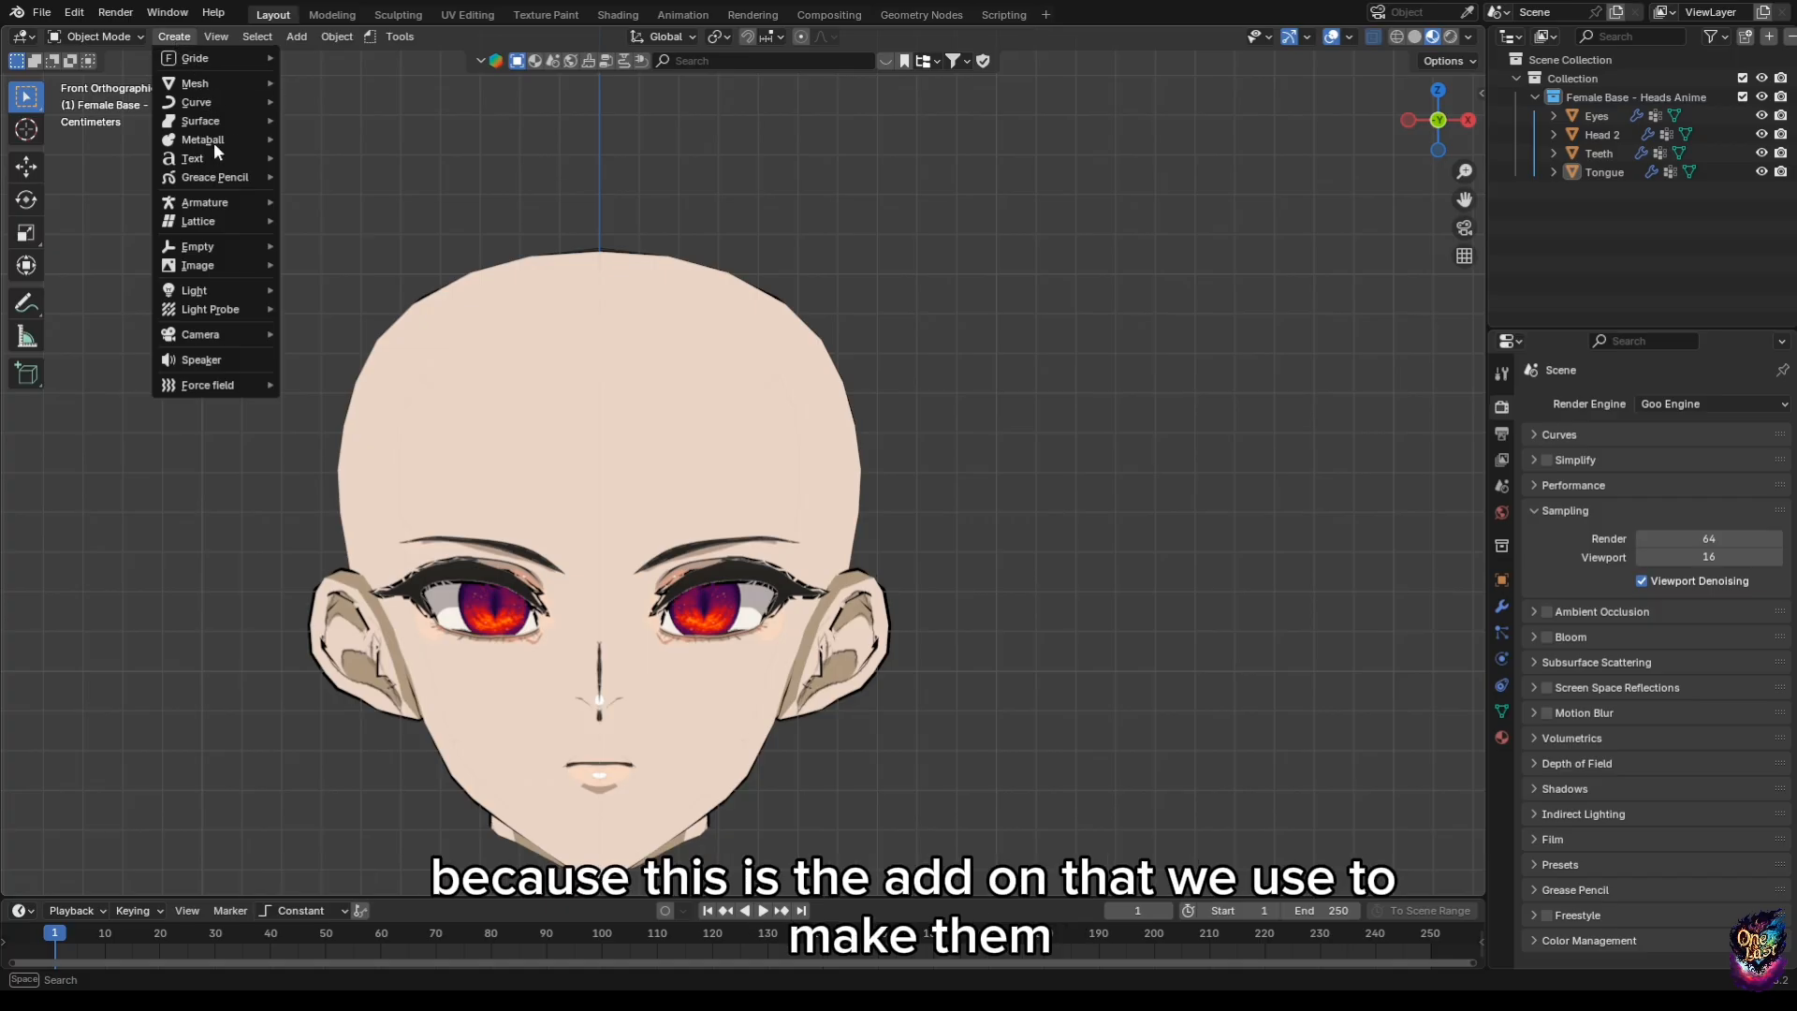
pyautogui.click(406, 37)
pyautogui.click(406, 38)
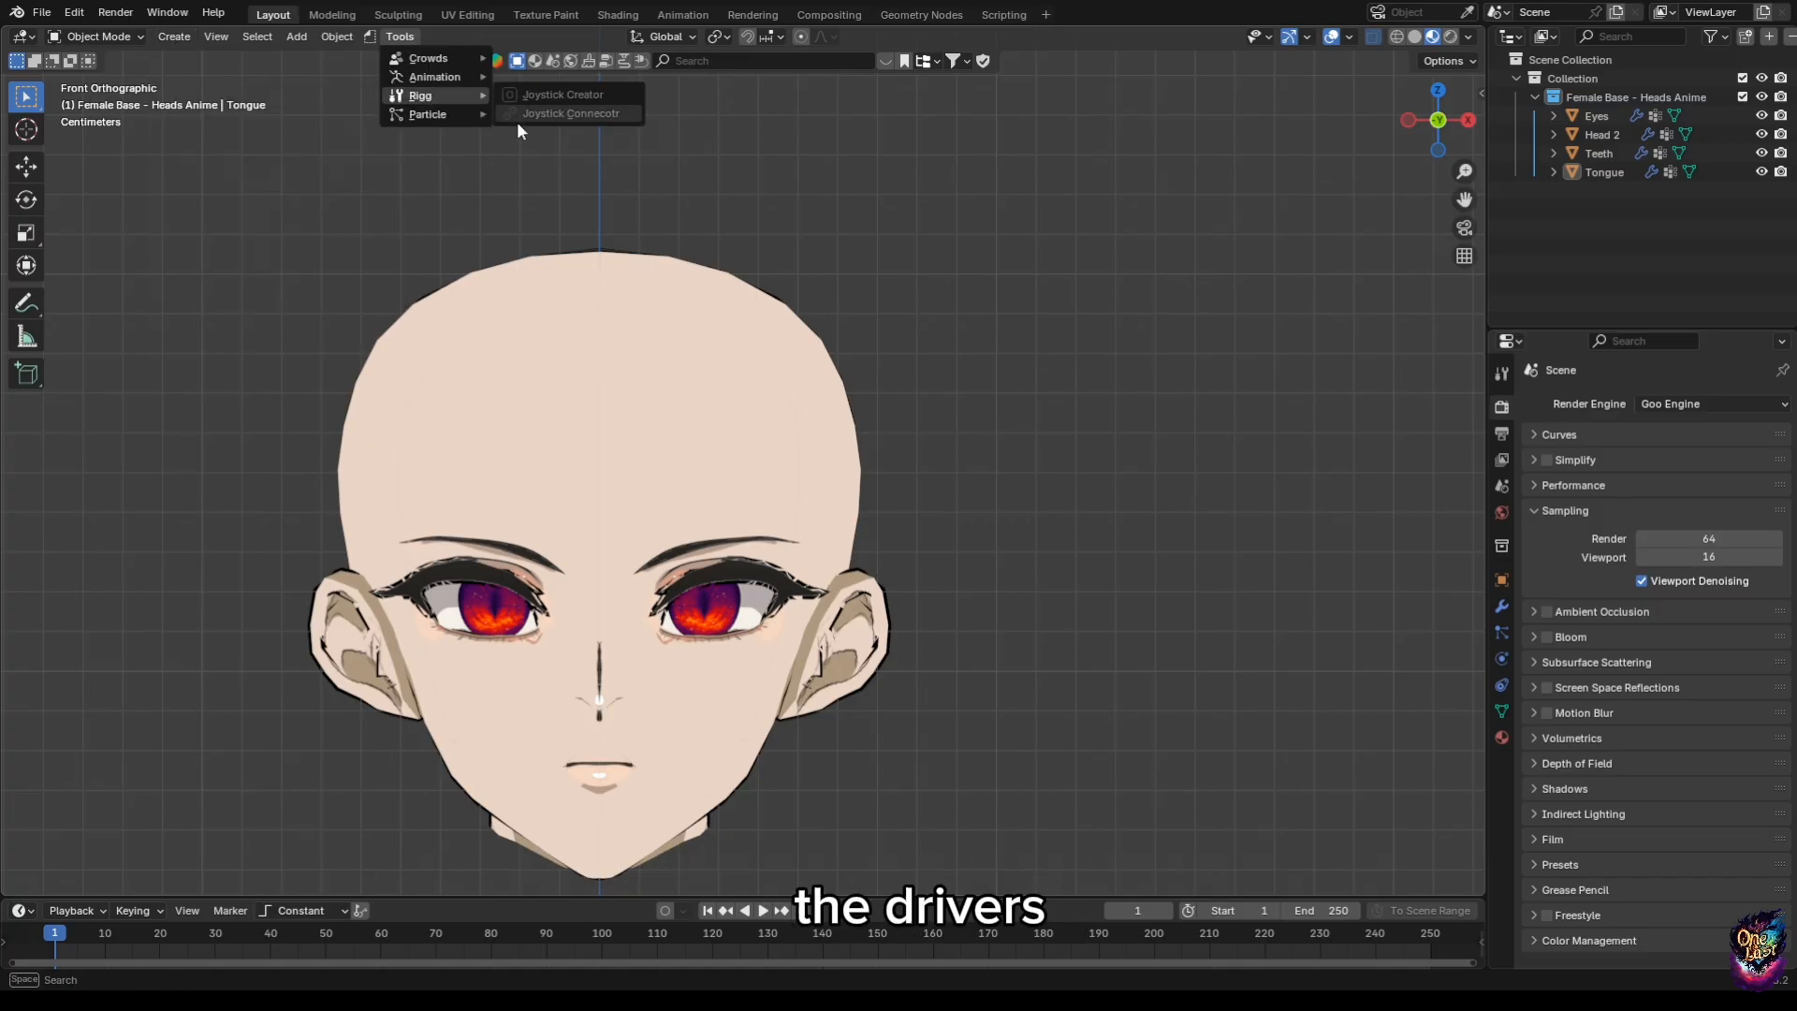
# Open the application preferences for the required add-ons.
pyautogui.click(44, 14)
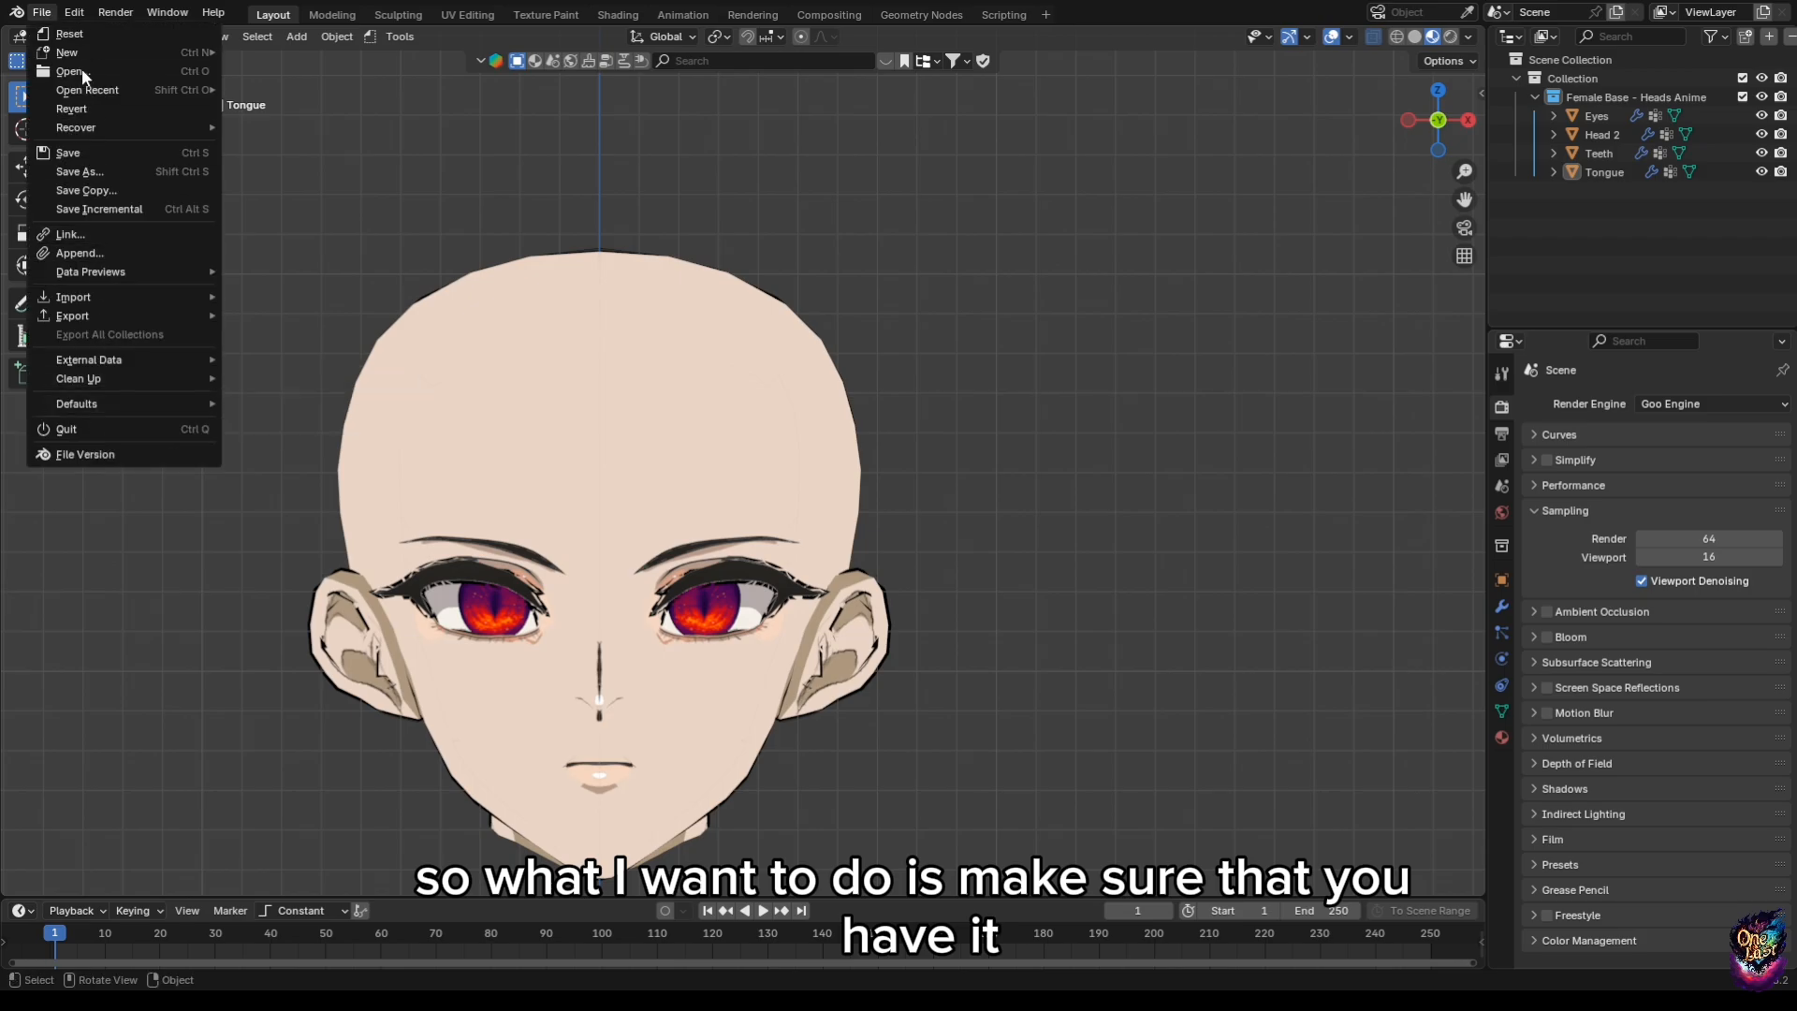
pyautogui.click(84, 35)
pyautogui.click(198, 86)
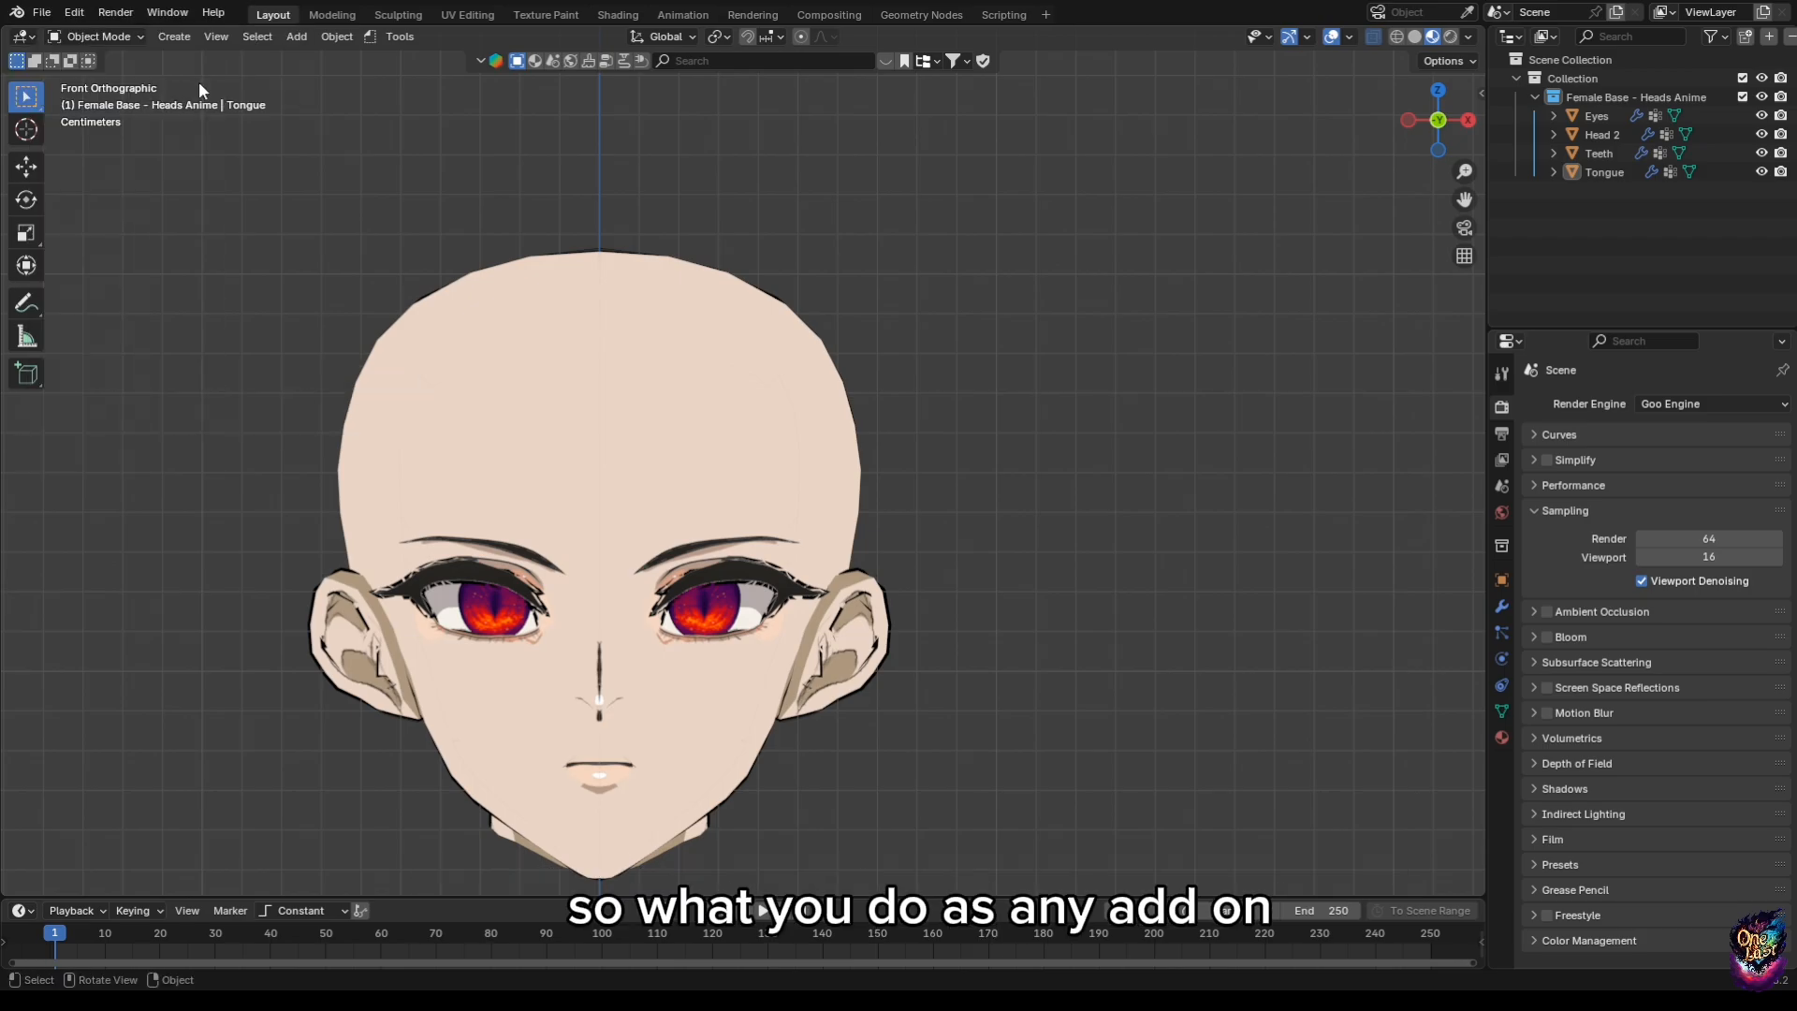
pyautogui.click(79, 13)
pyautogui.click(137, 251)
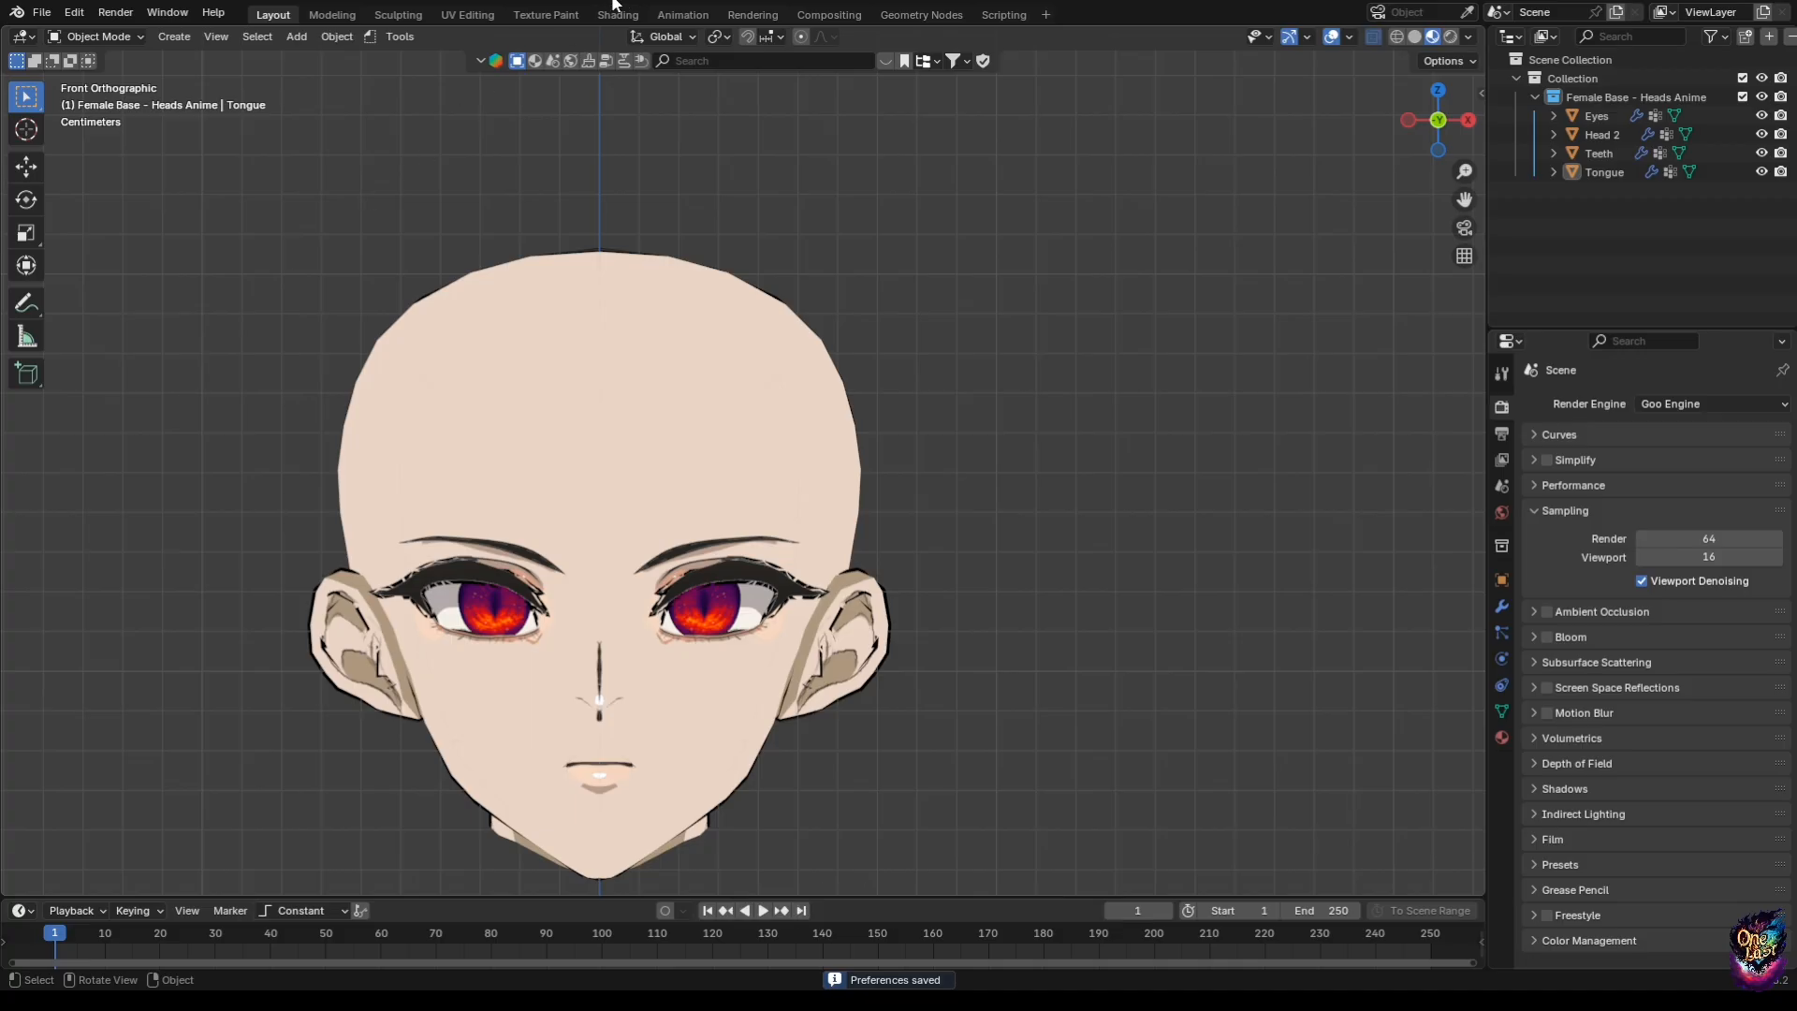
# Select the Eyes, Head 2, Teeth and Tongue objects, with Head 2 as the active object.
pyautogui.scroll(-5, 767, 405)
pyautogui.moveTo(1659, 241); pyautogui.dragTo(1631, 170)
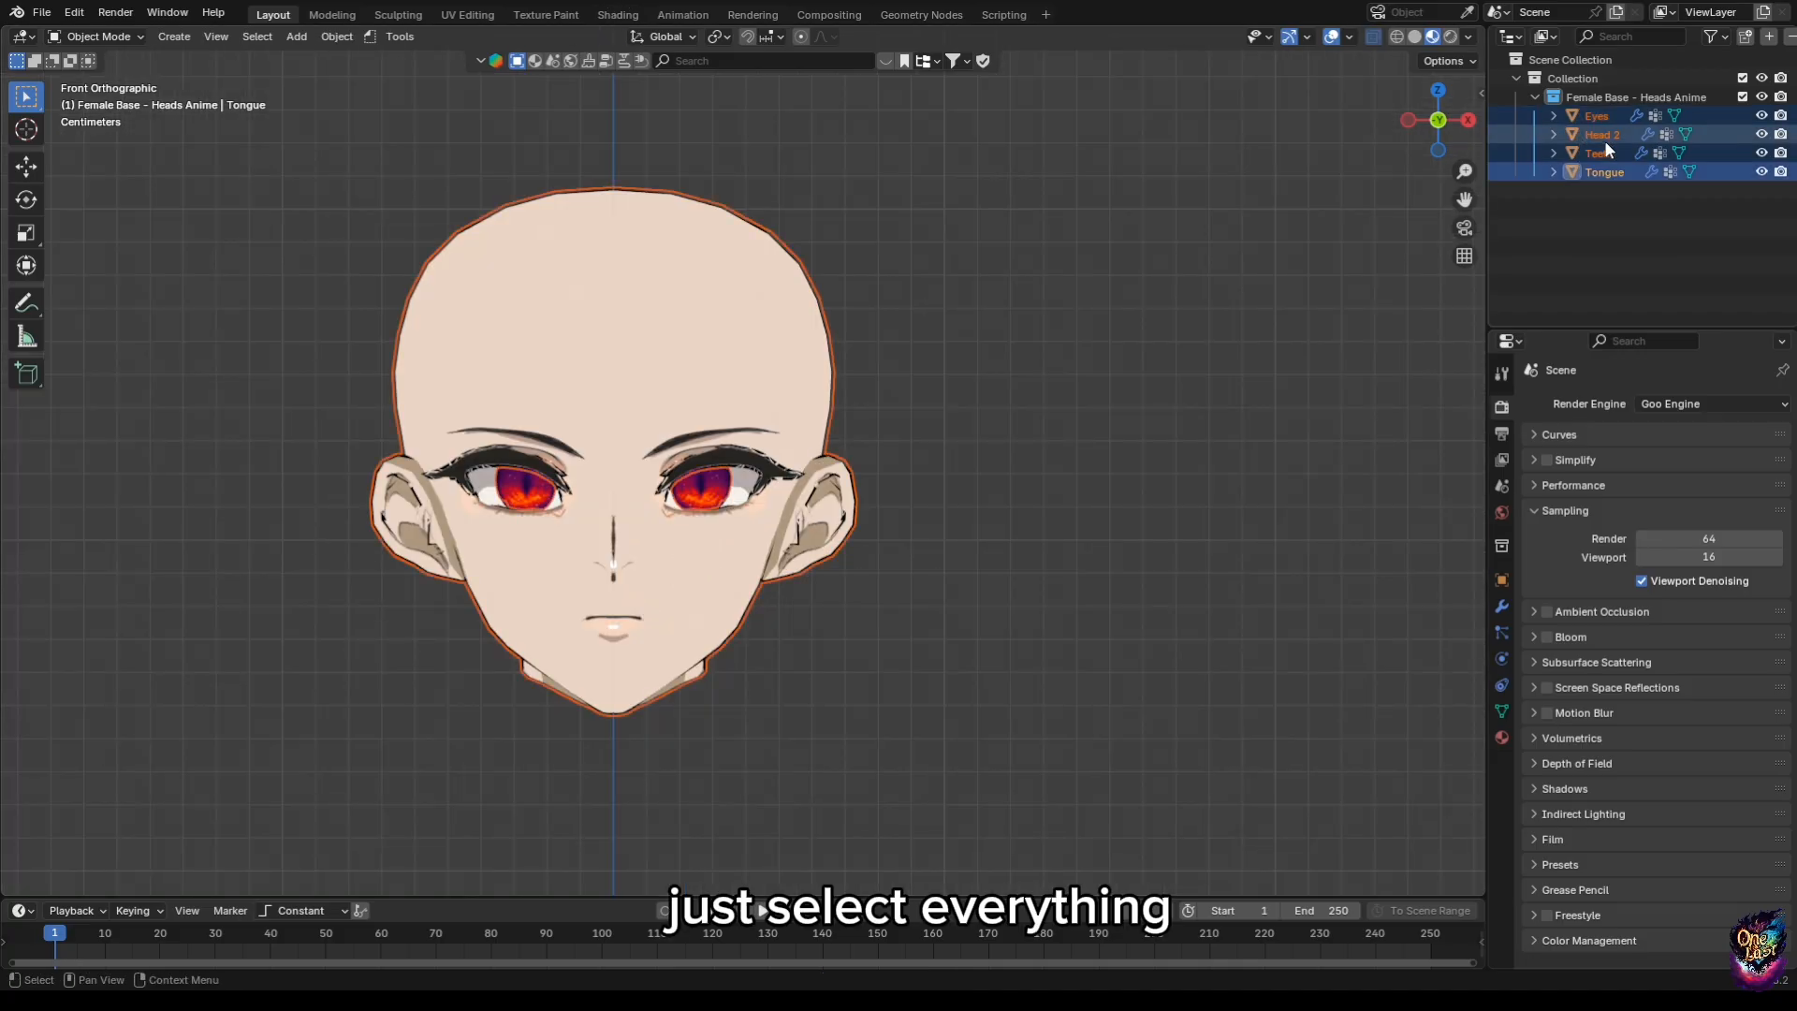
pyautogui.click(1612, 138)
# Load the selected head objects into Auto-Rig Pro Smart using the Facial Only option.
pyautogui.press('n')
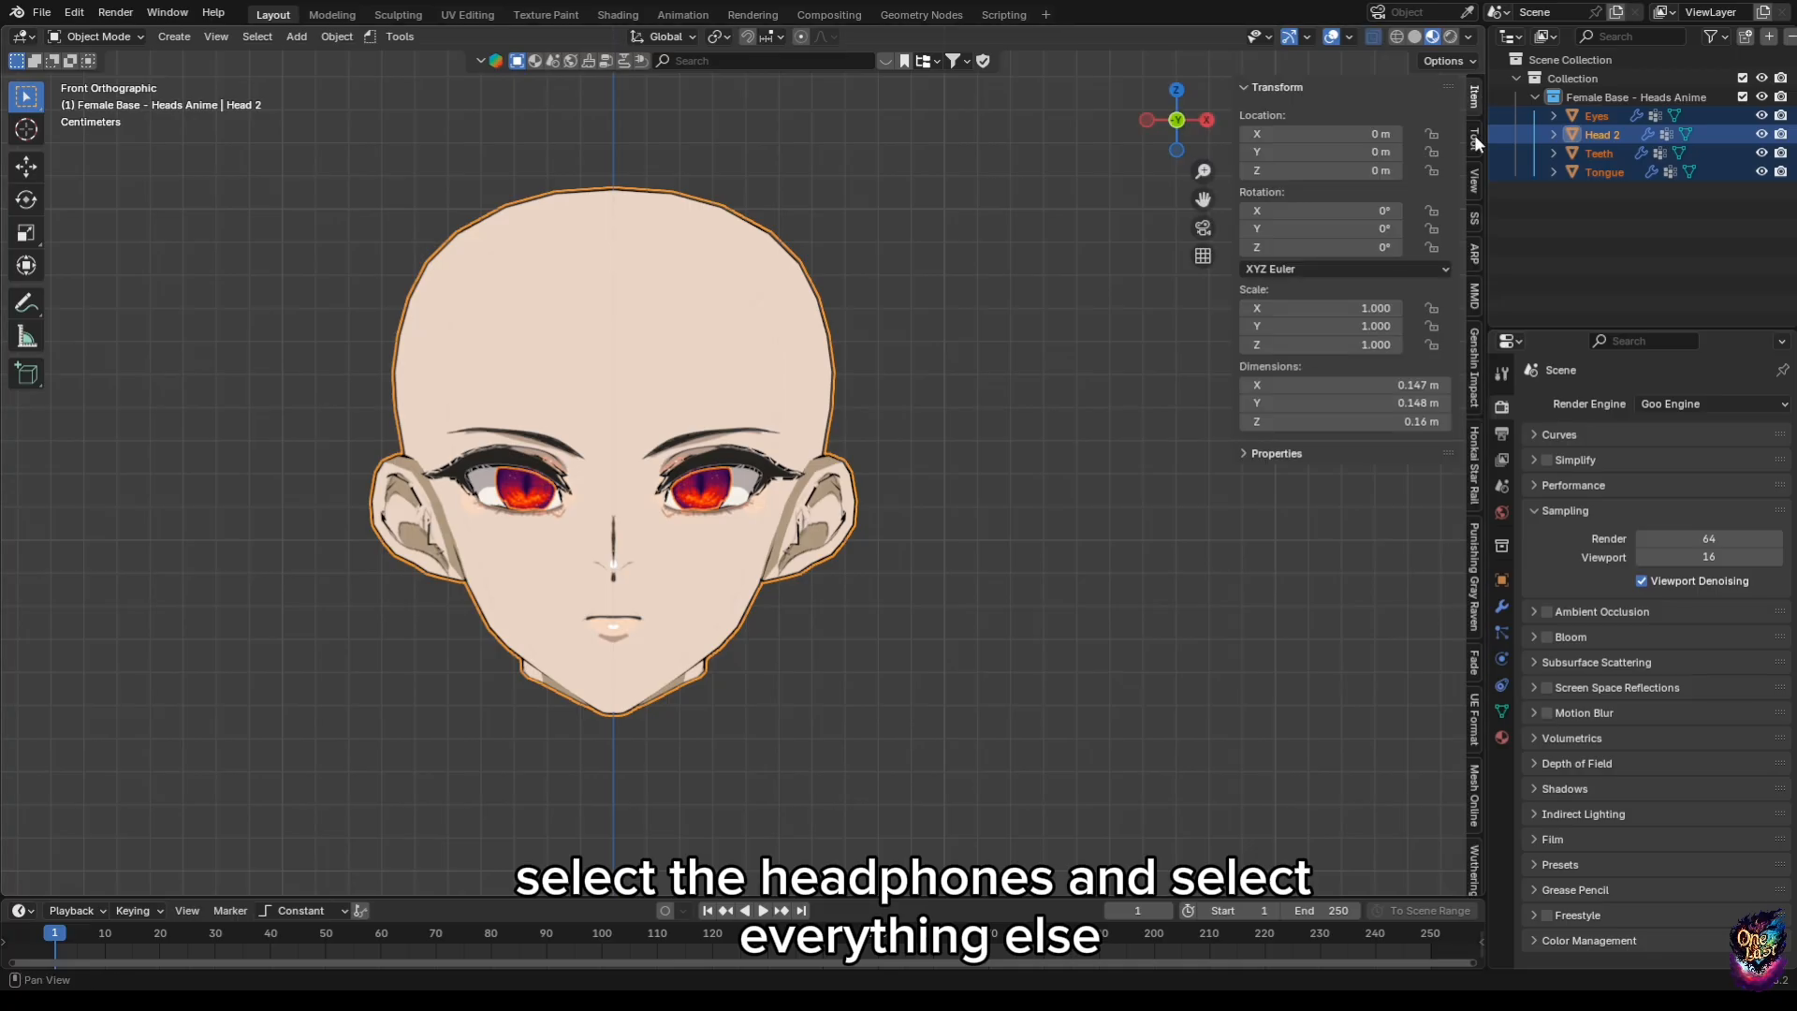
pyautogui.click(1474, 255)
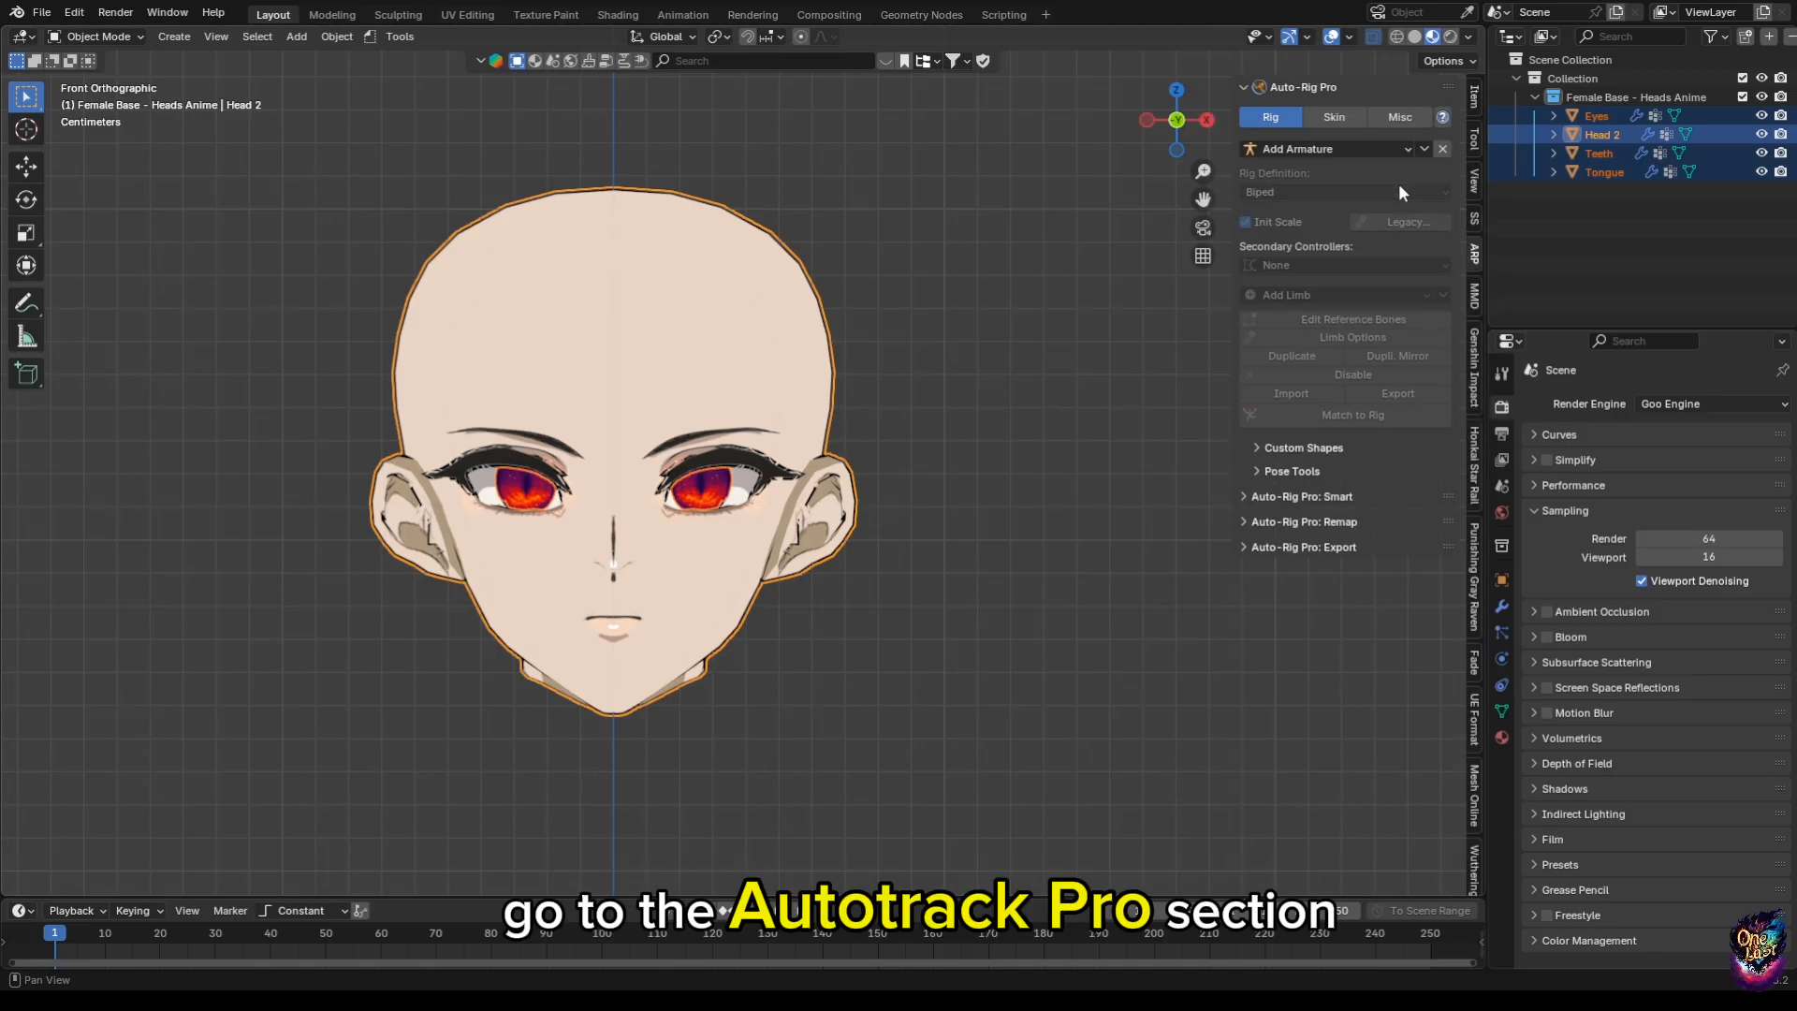
pyautogui.click(1326, 502)
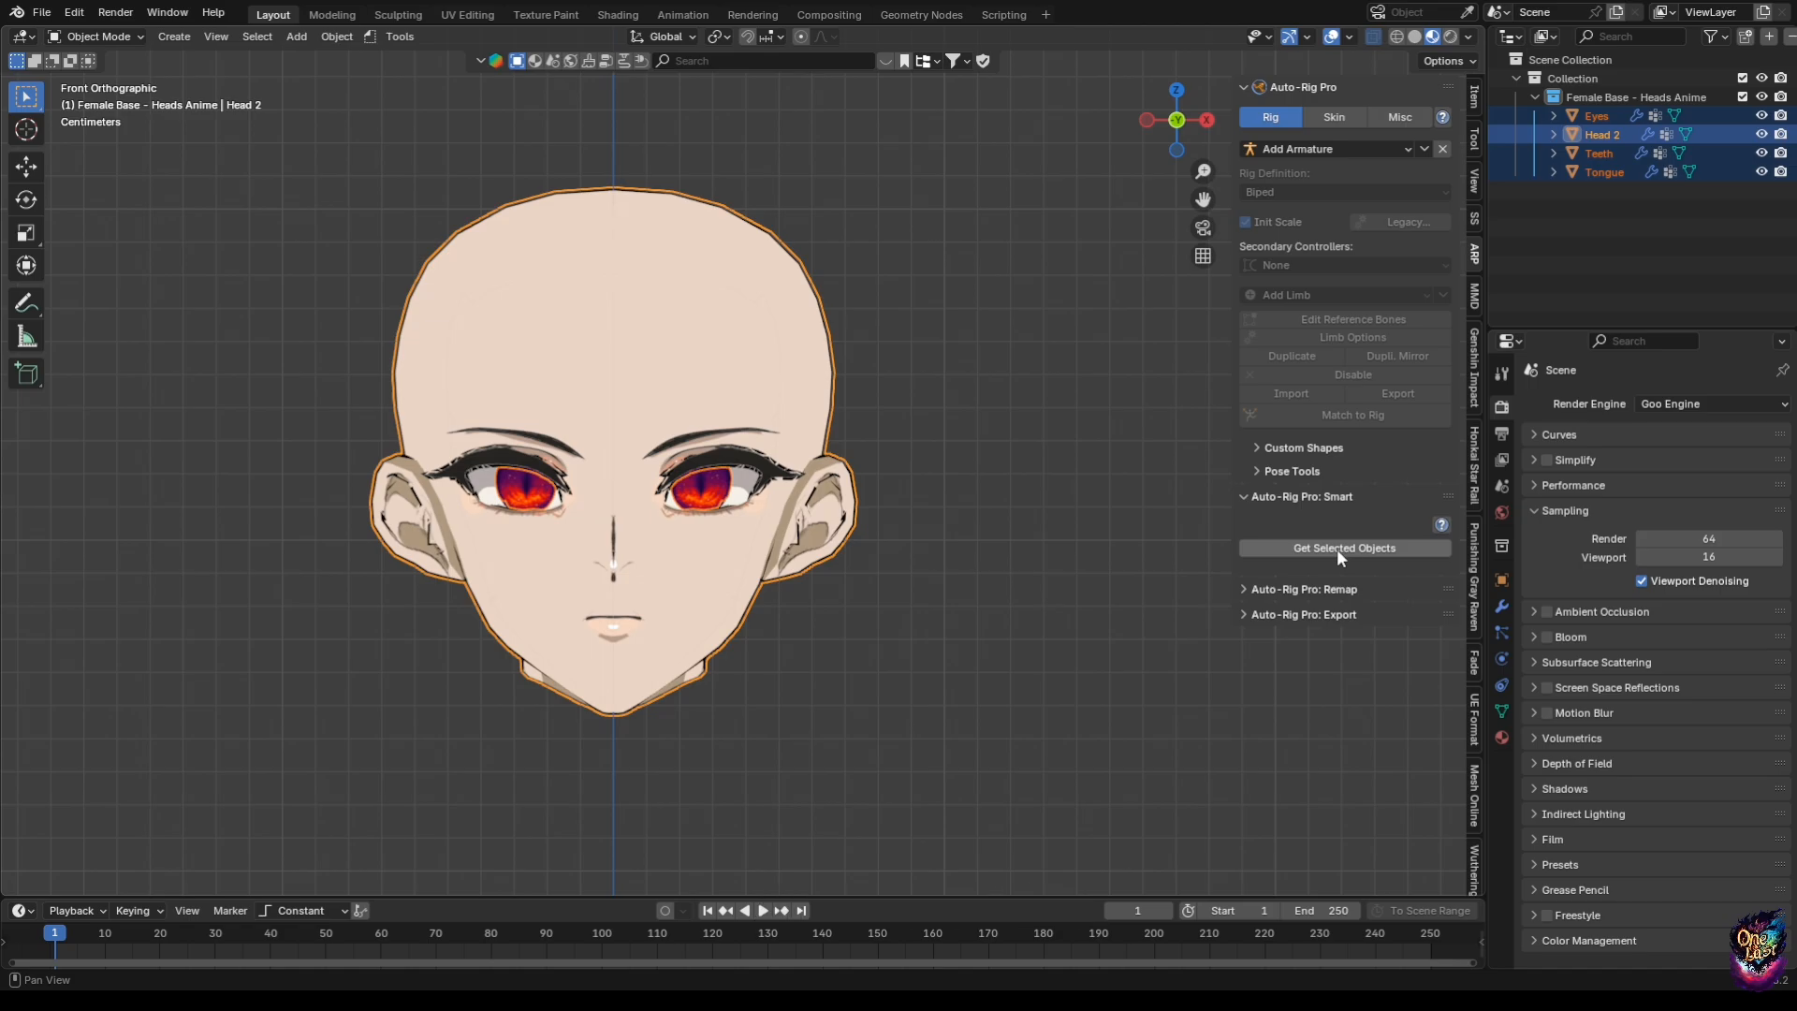
pyautogui.click(1331, 551)
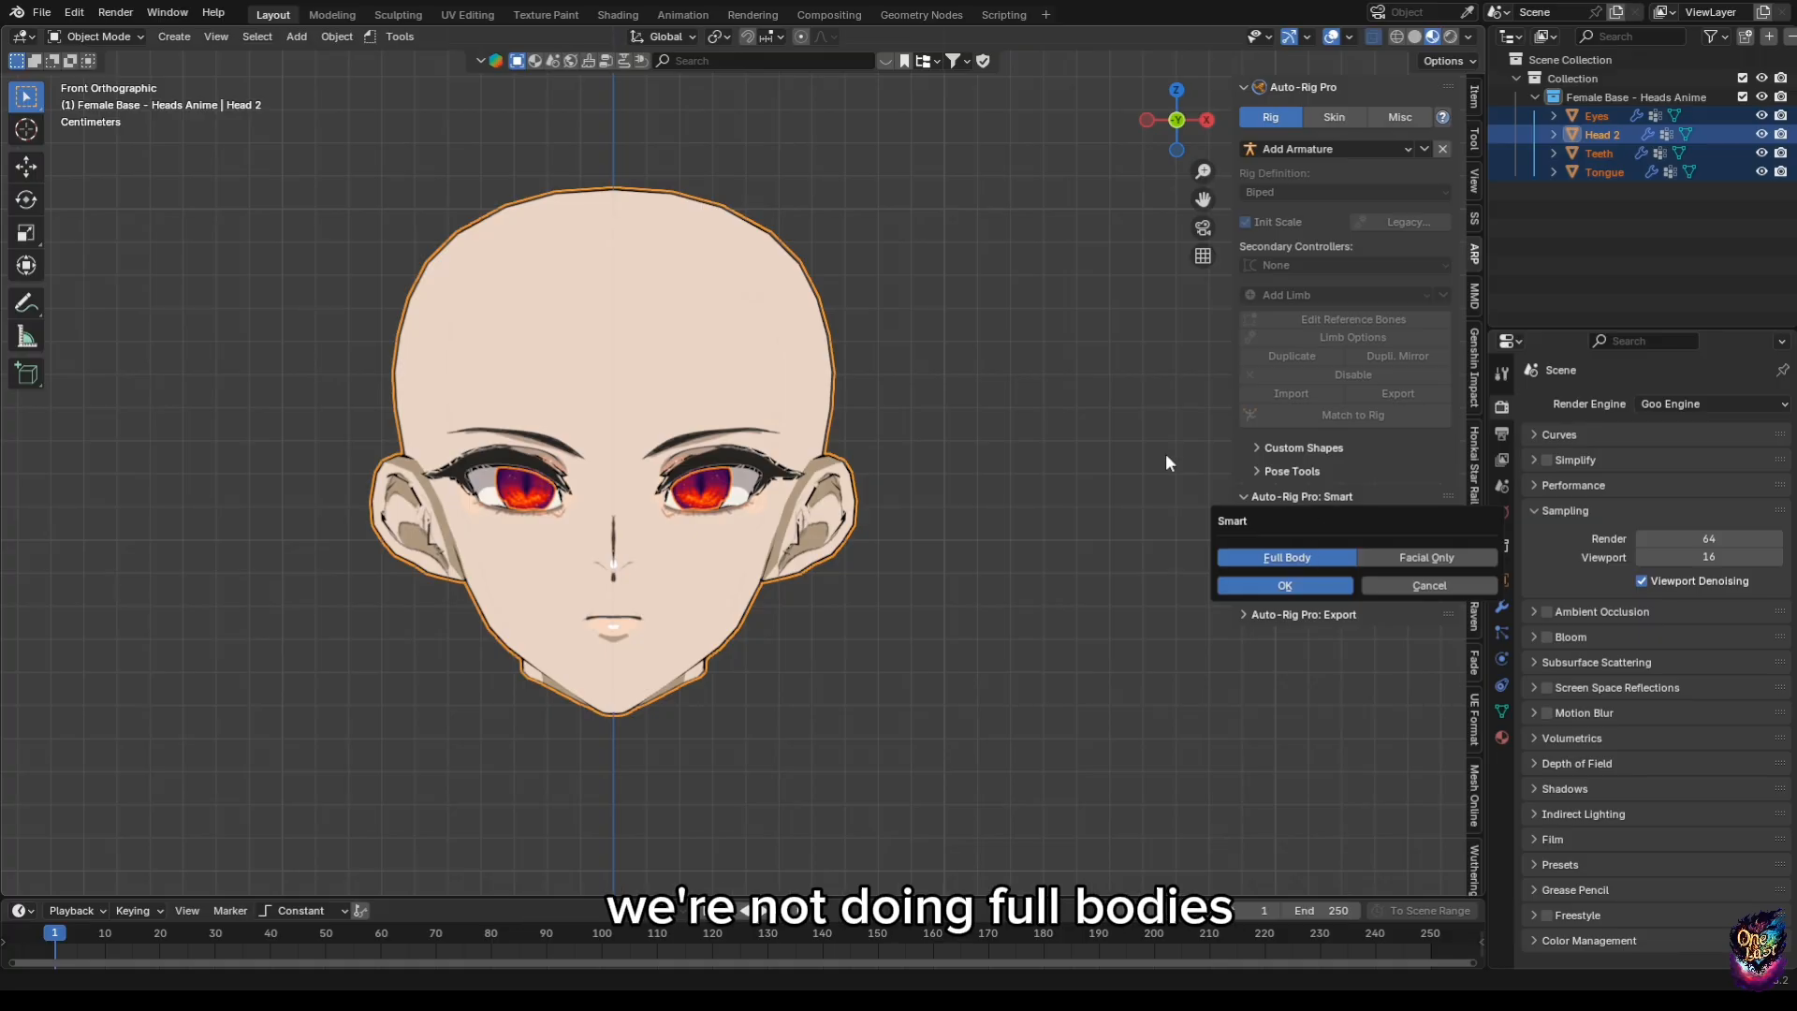
pyautogui.click(1438, 555)
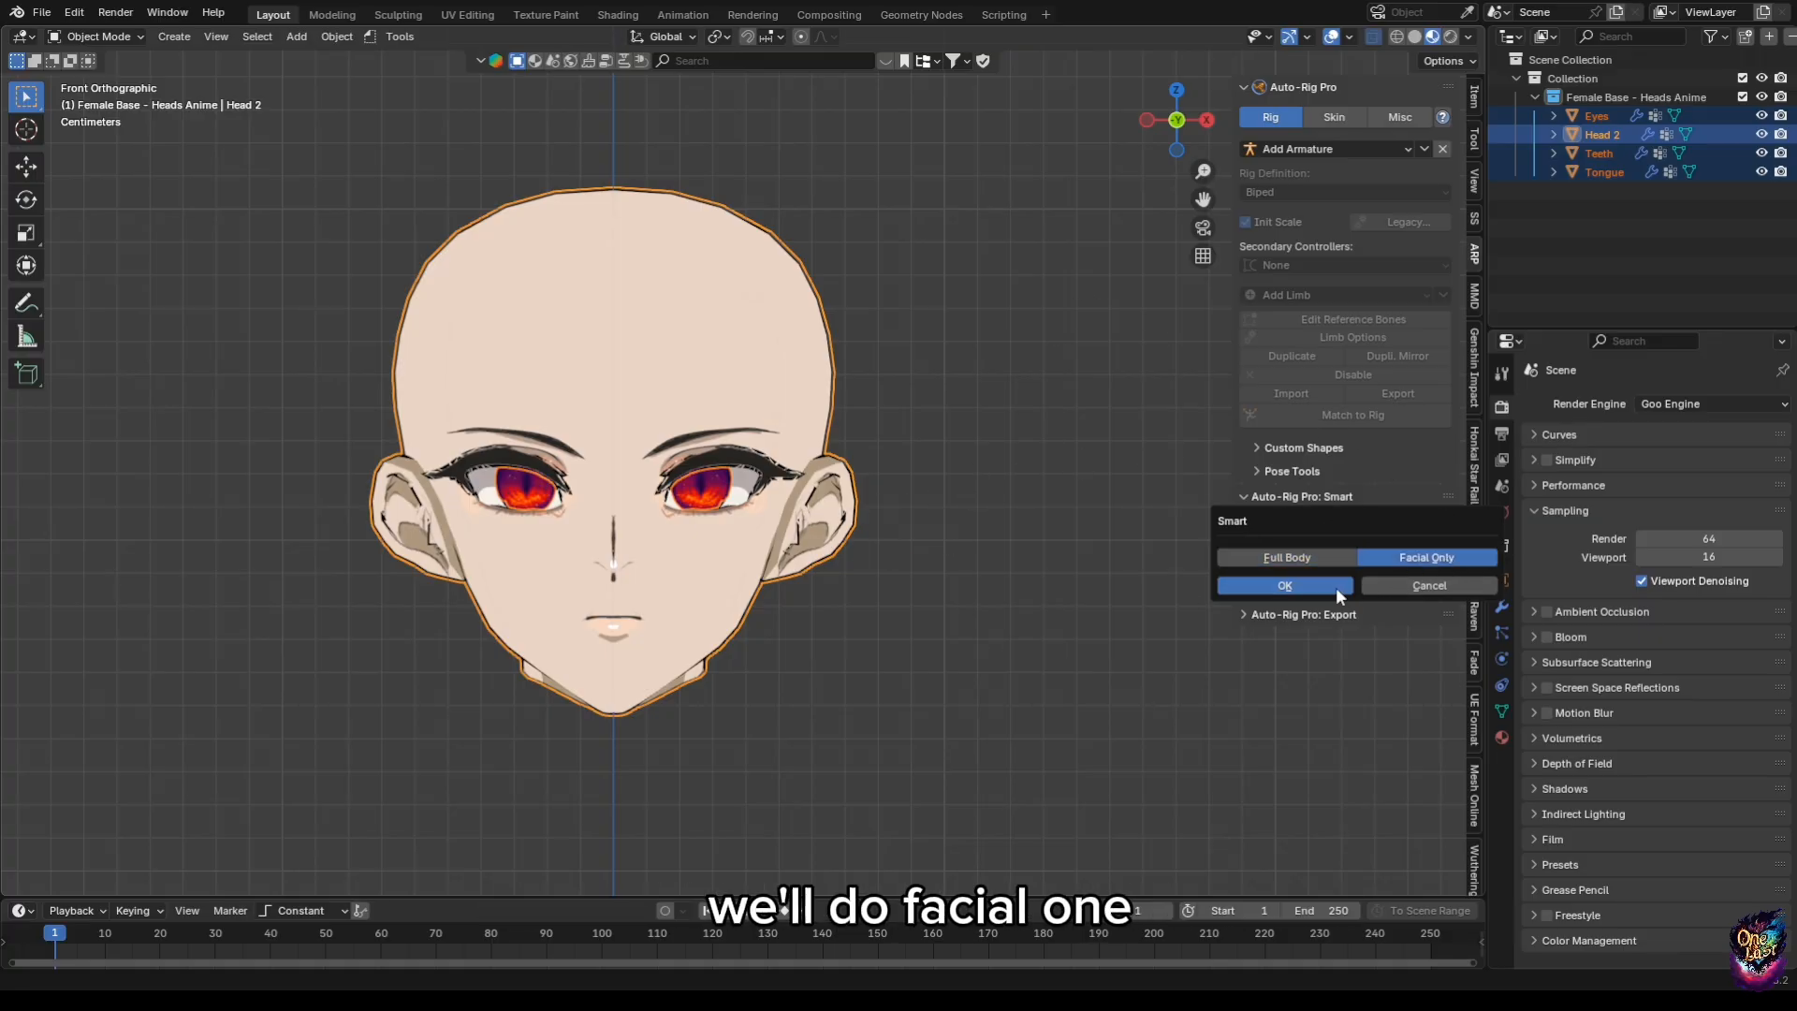
pyautogui.click(1335, 586)
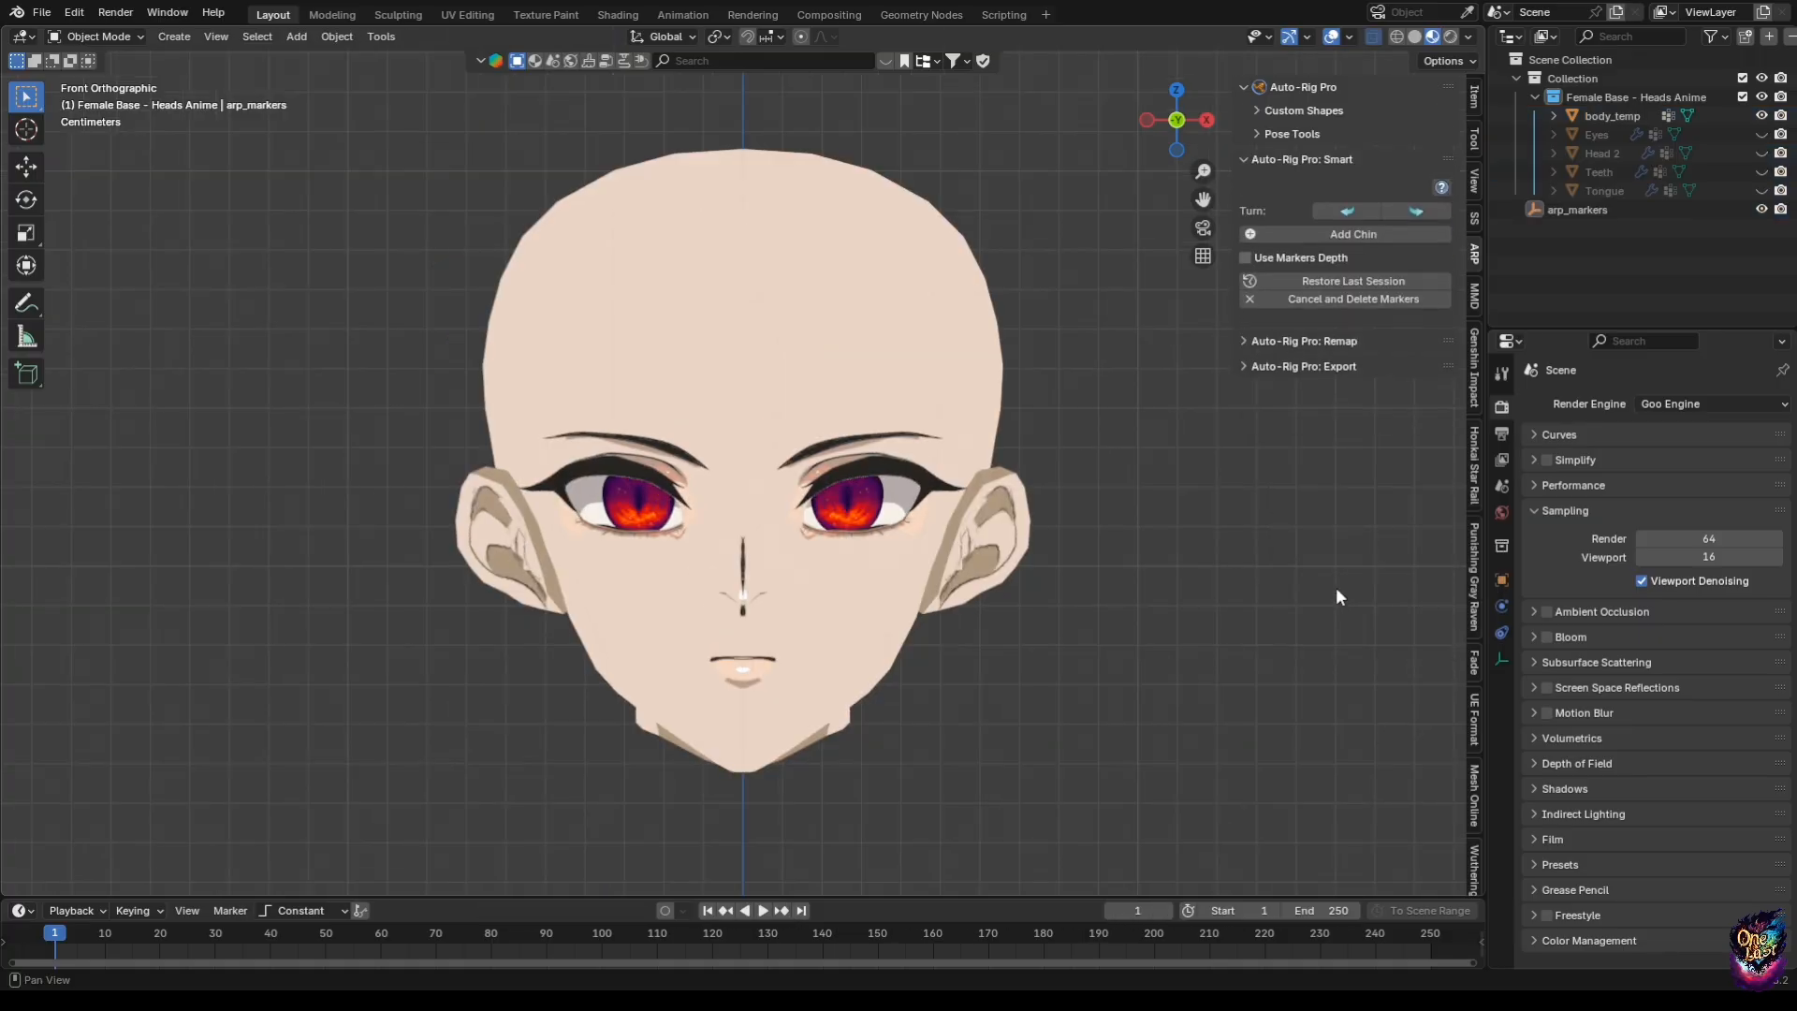
# Add the chin marker at the tip of the chin and generate the facial marker setup.
pyautogui.click(1355, 238)
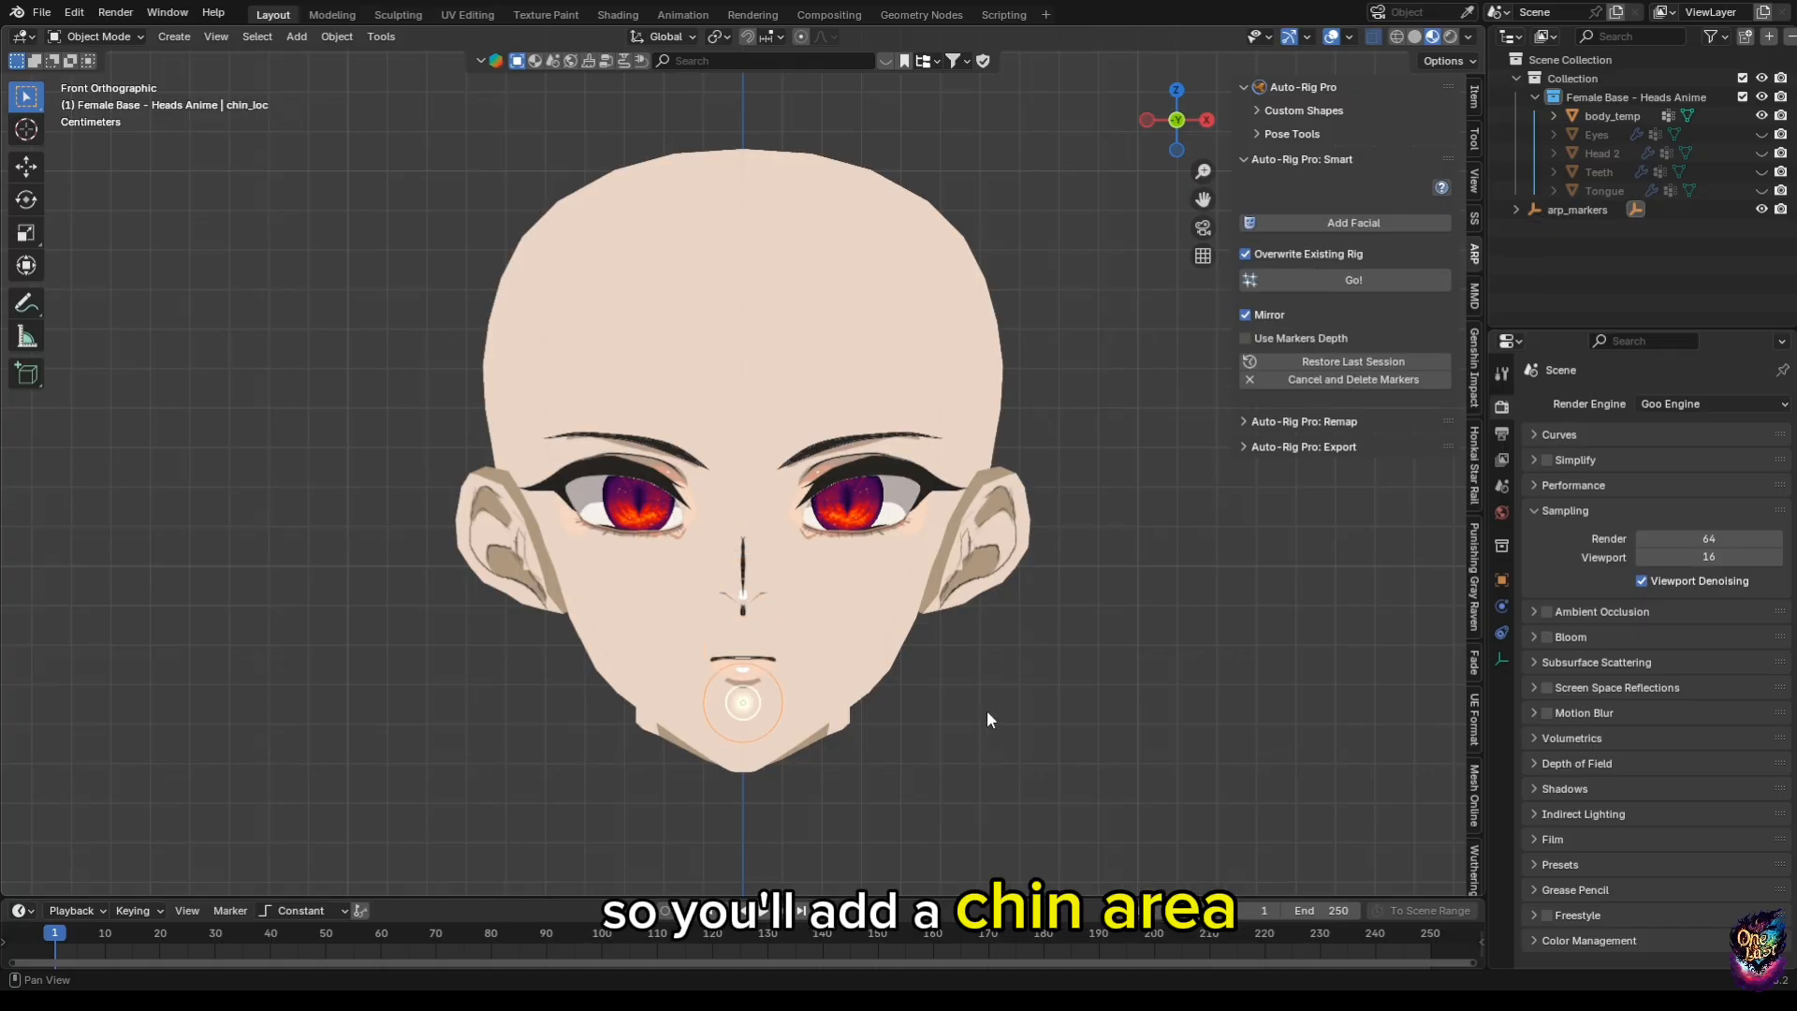
pyautogui.click(956, 766)
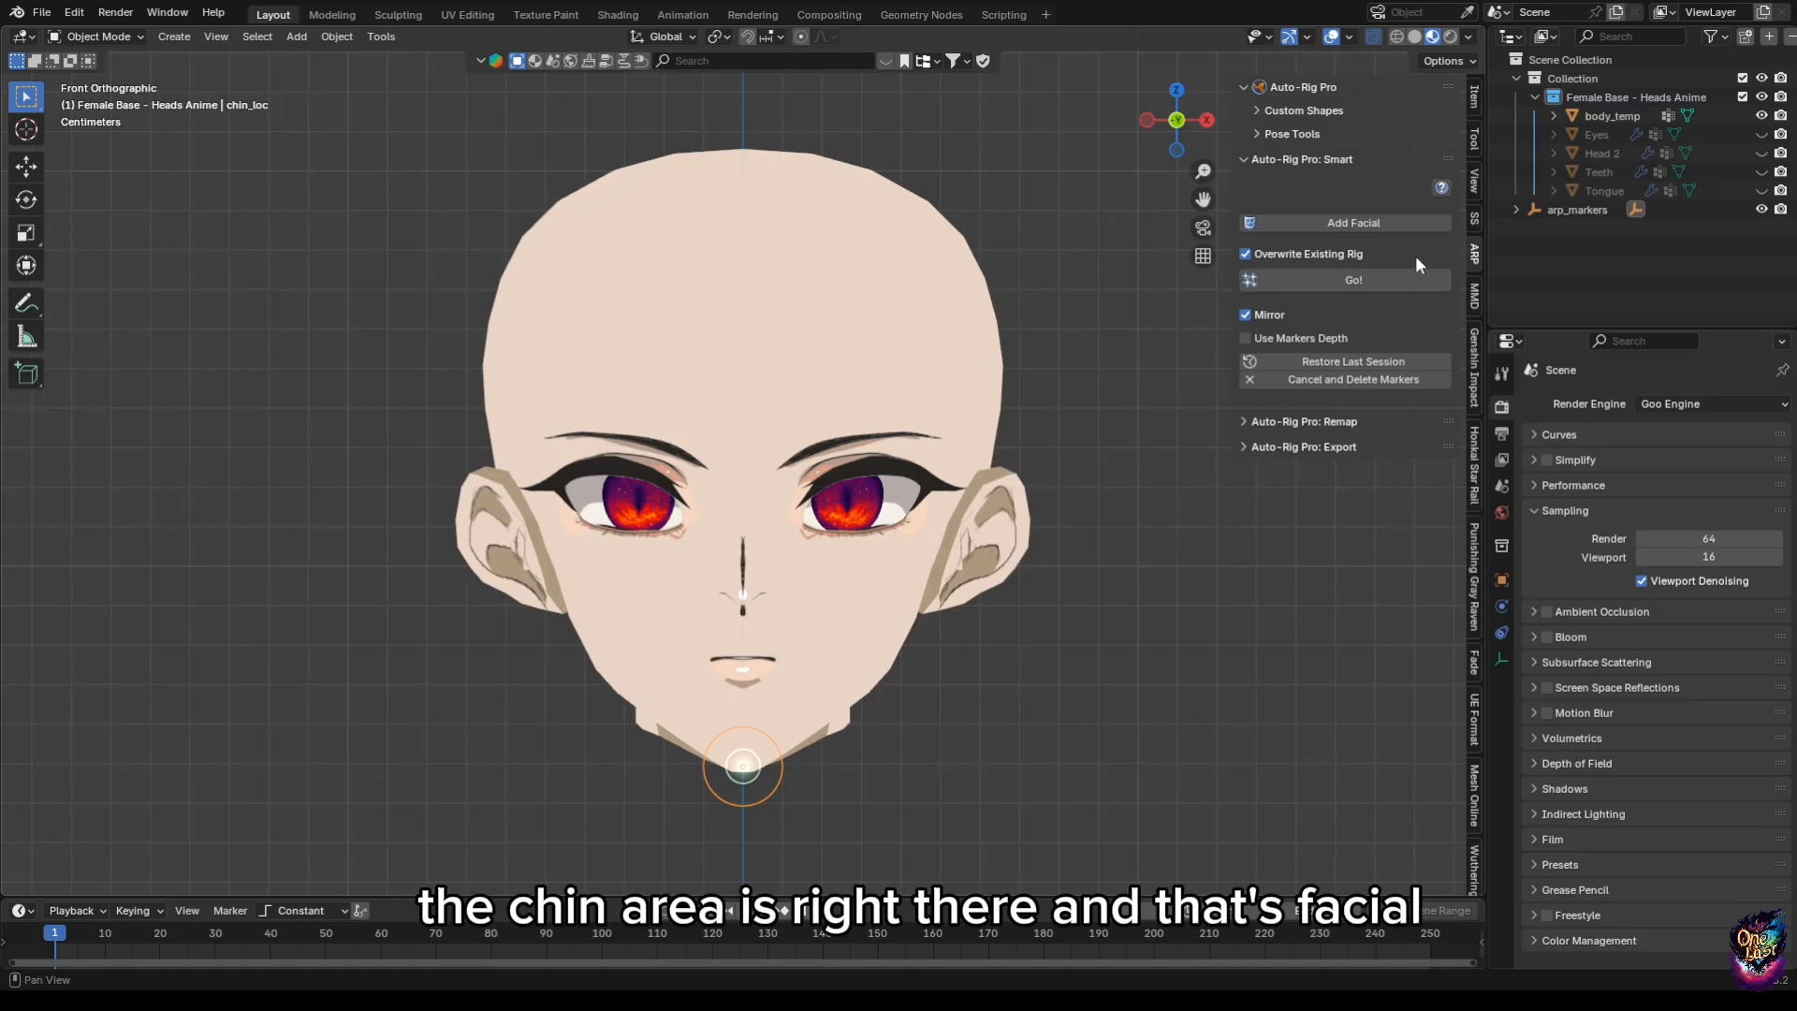
pyautogui.click(1382, 222)
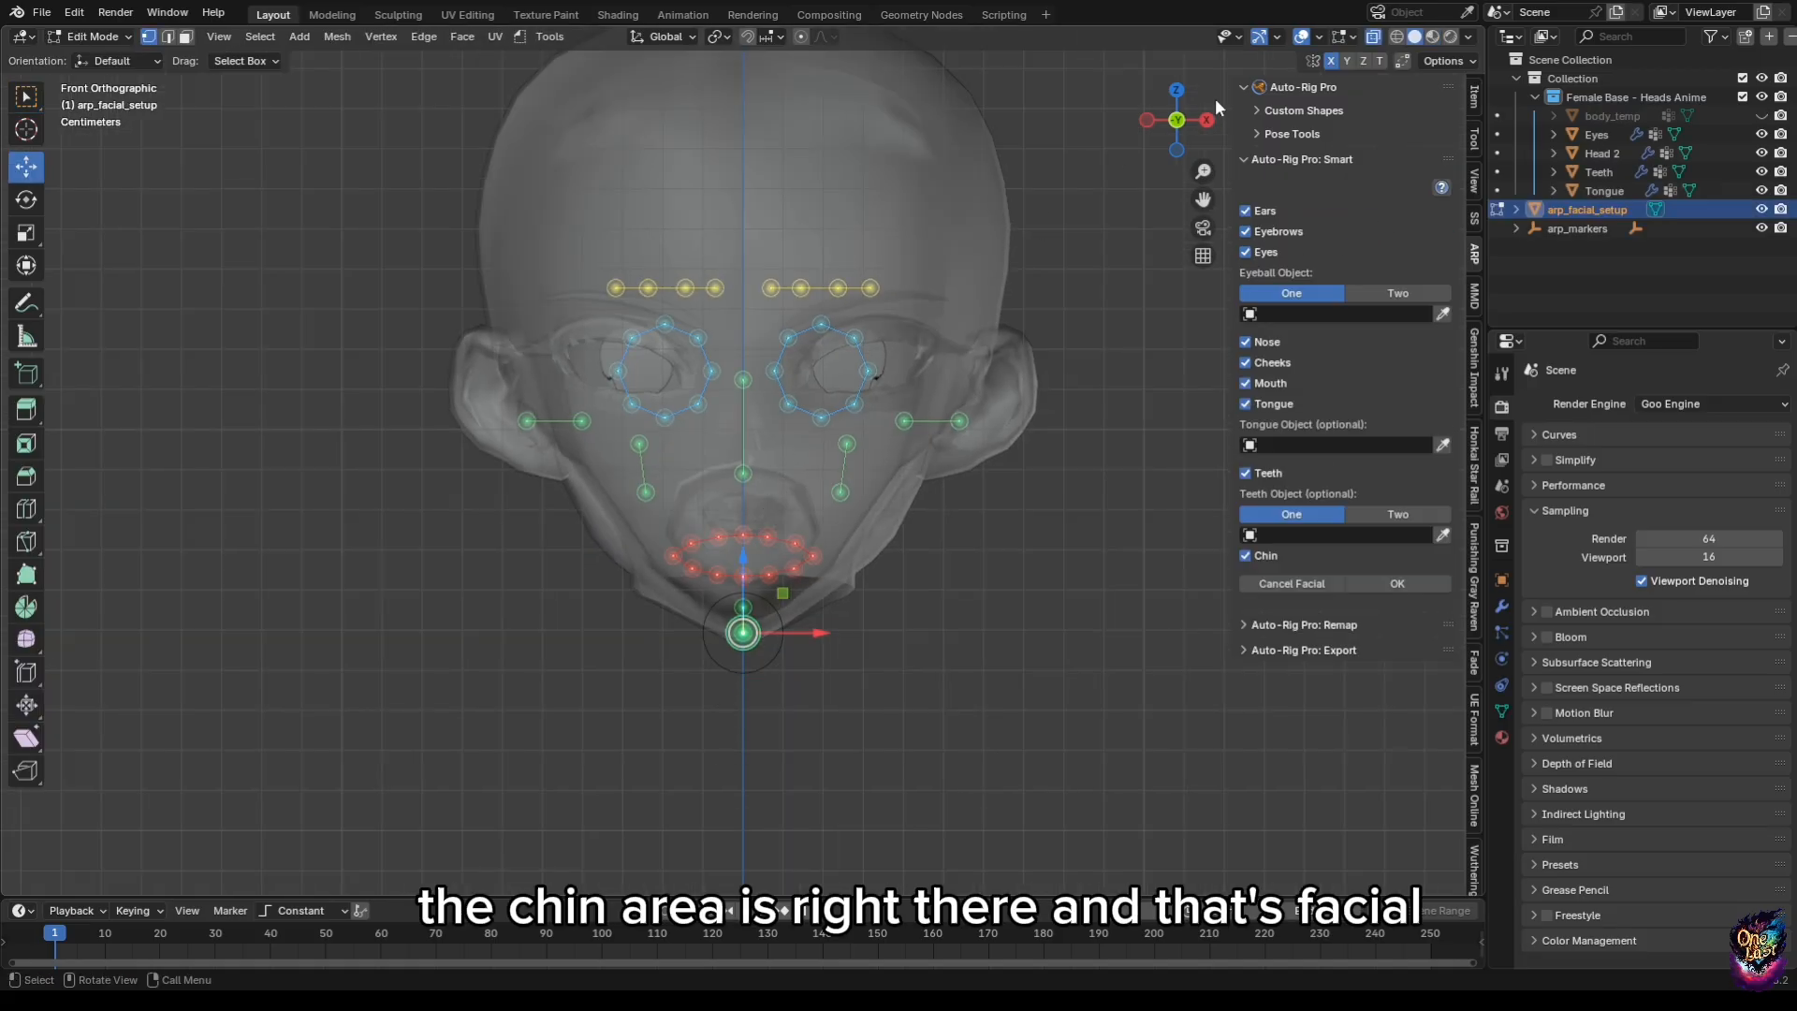
# Turn off X-ray and display the head in material preview behind the facial markers.
pyautogui.click(1373, 38)
pyautogui.click(1432, 38)
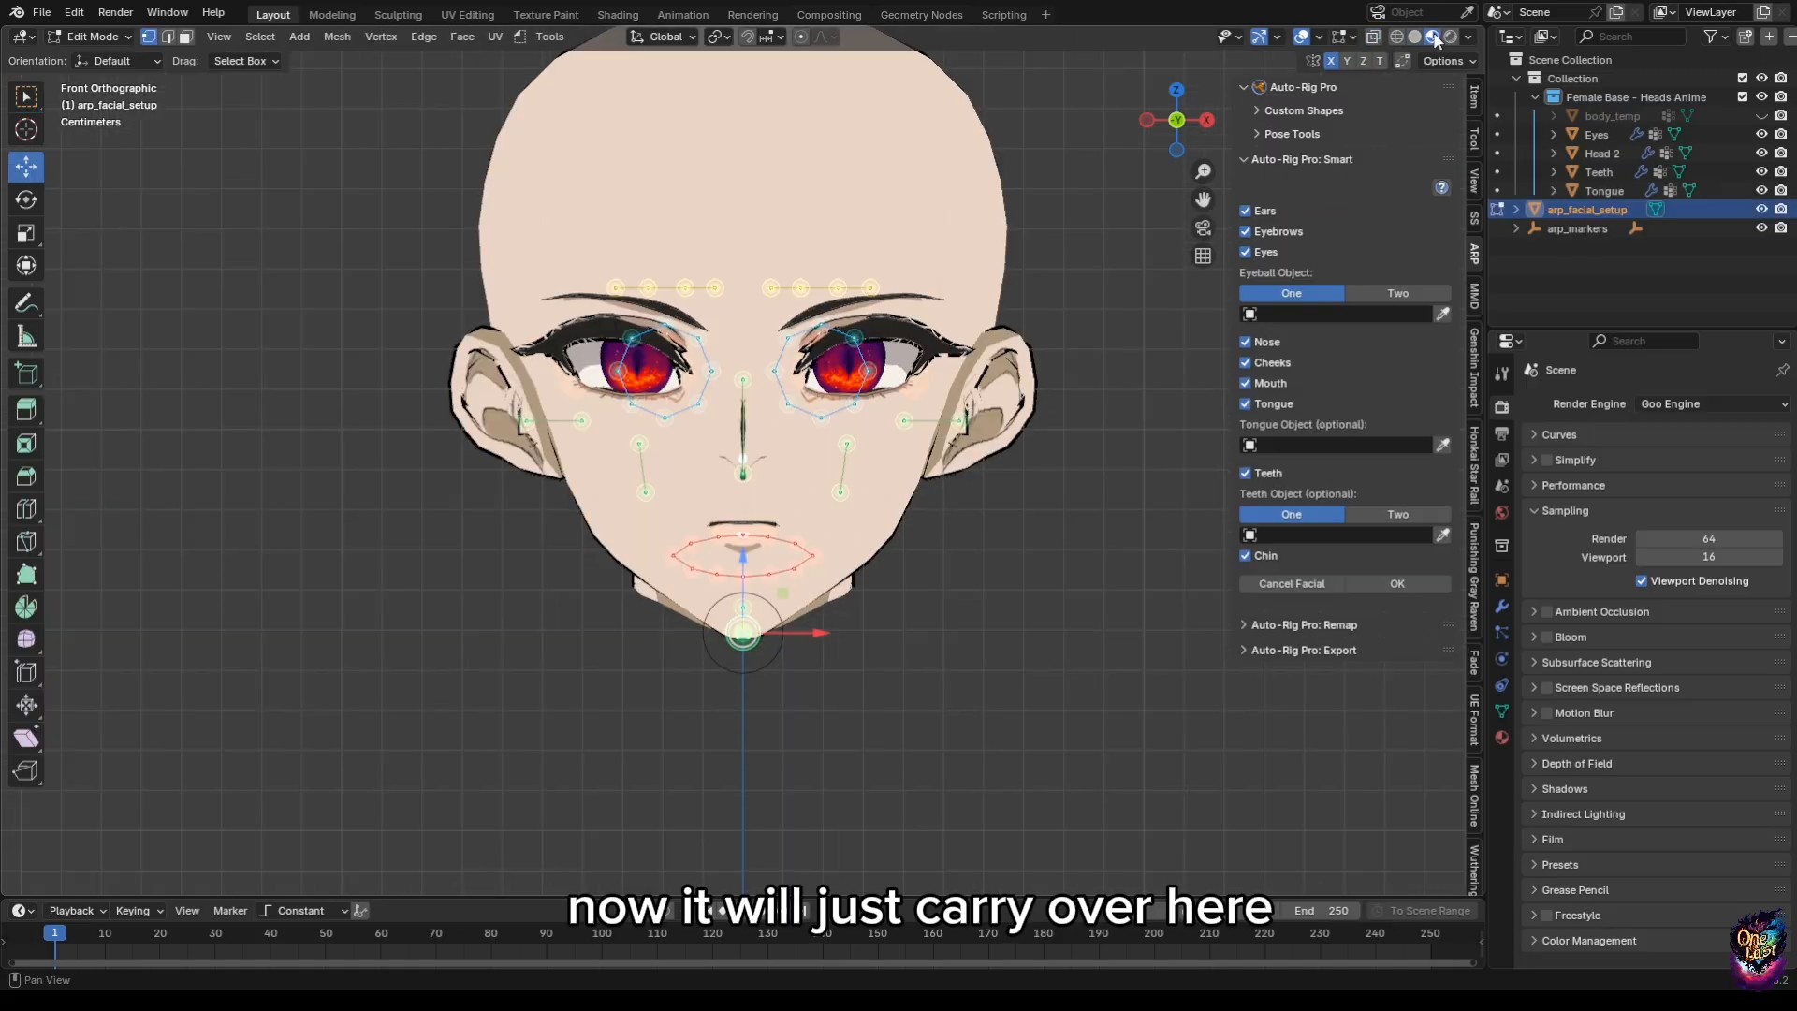
pyautogui.scroll(3, 828, 512)
pyautogui.scroll(-1, 828, 513)
pyautogui.keyDown('shift'); pyautogui.moveTo(836, 485); pyautogui.dragTo(768, 561, button='middle'); pyautogui.keyUp('shift')
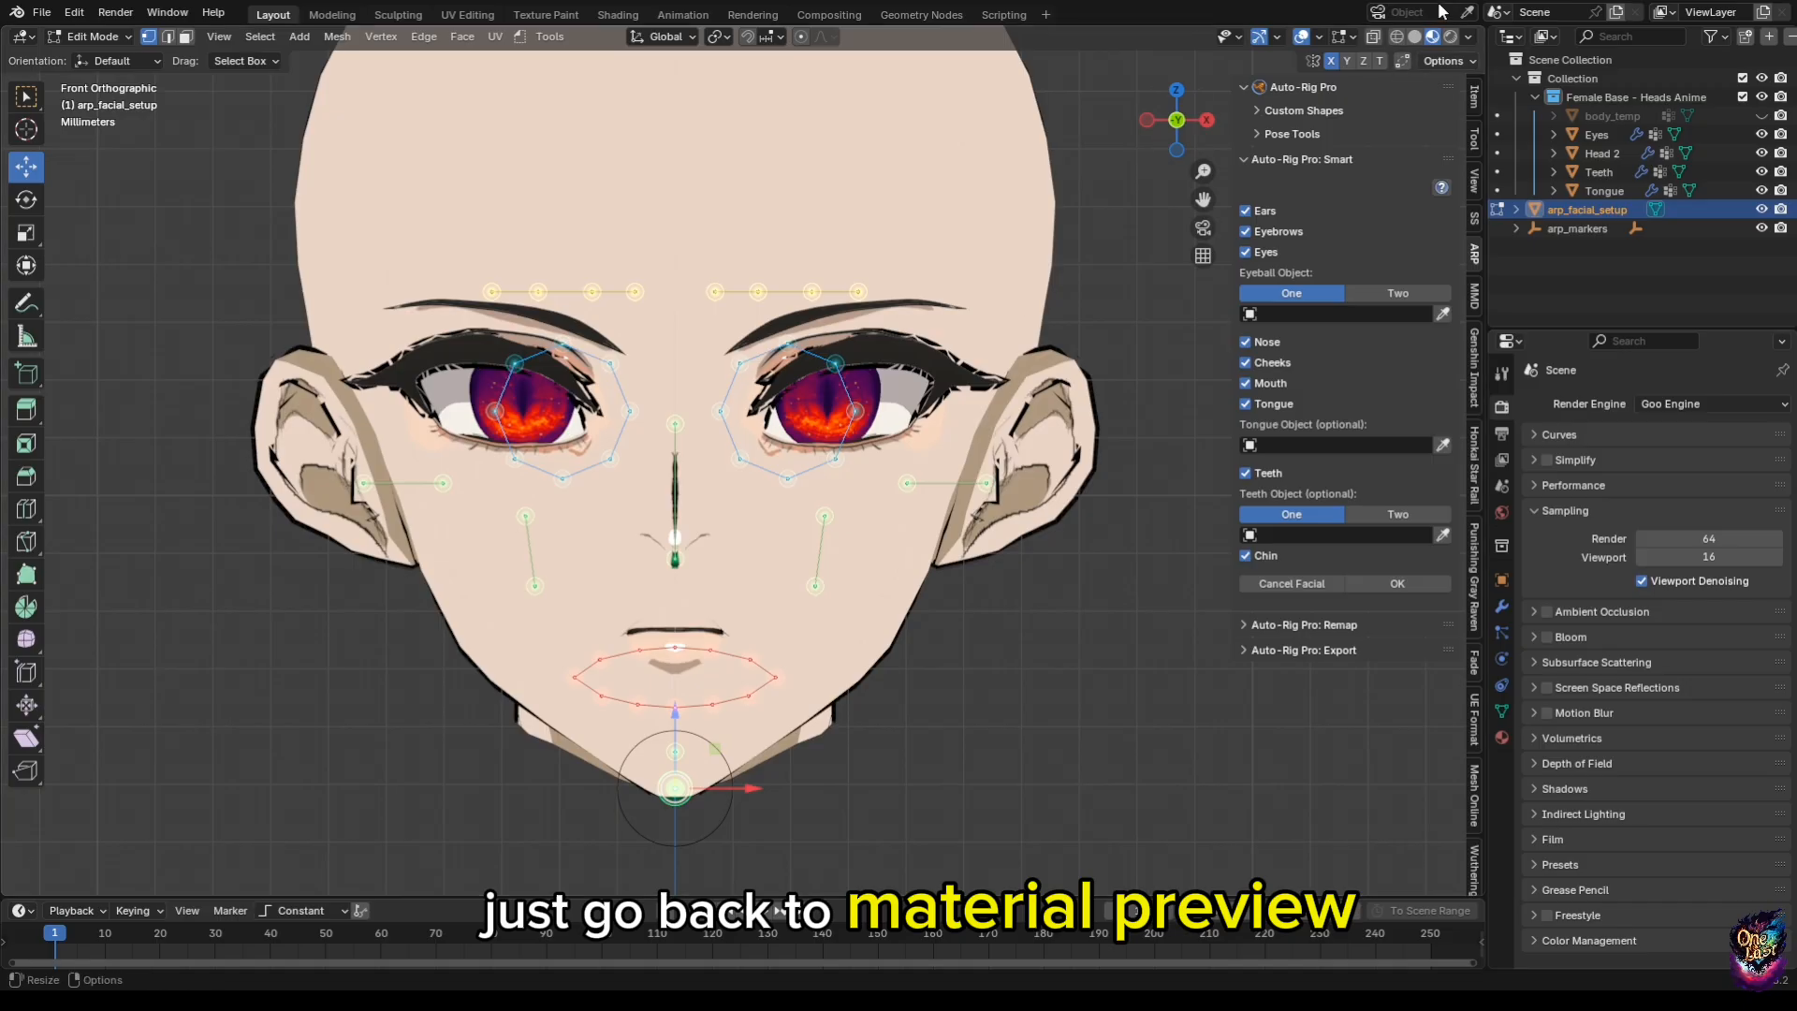
# Move the ear markers so they run from the top of the ear to its lower base.
pyautogui.keyDown('shift'); pyautogui.moveTo(989, 528); pyautogui.dragTo(966, 587, button='middle'); pyautogui.keyUp('shift')
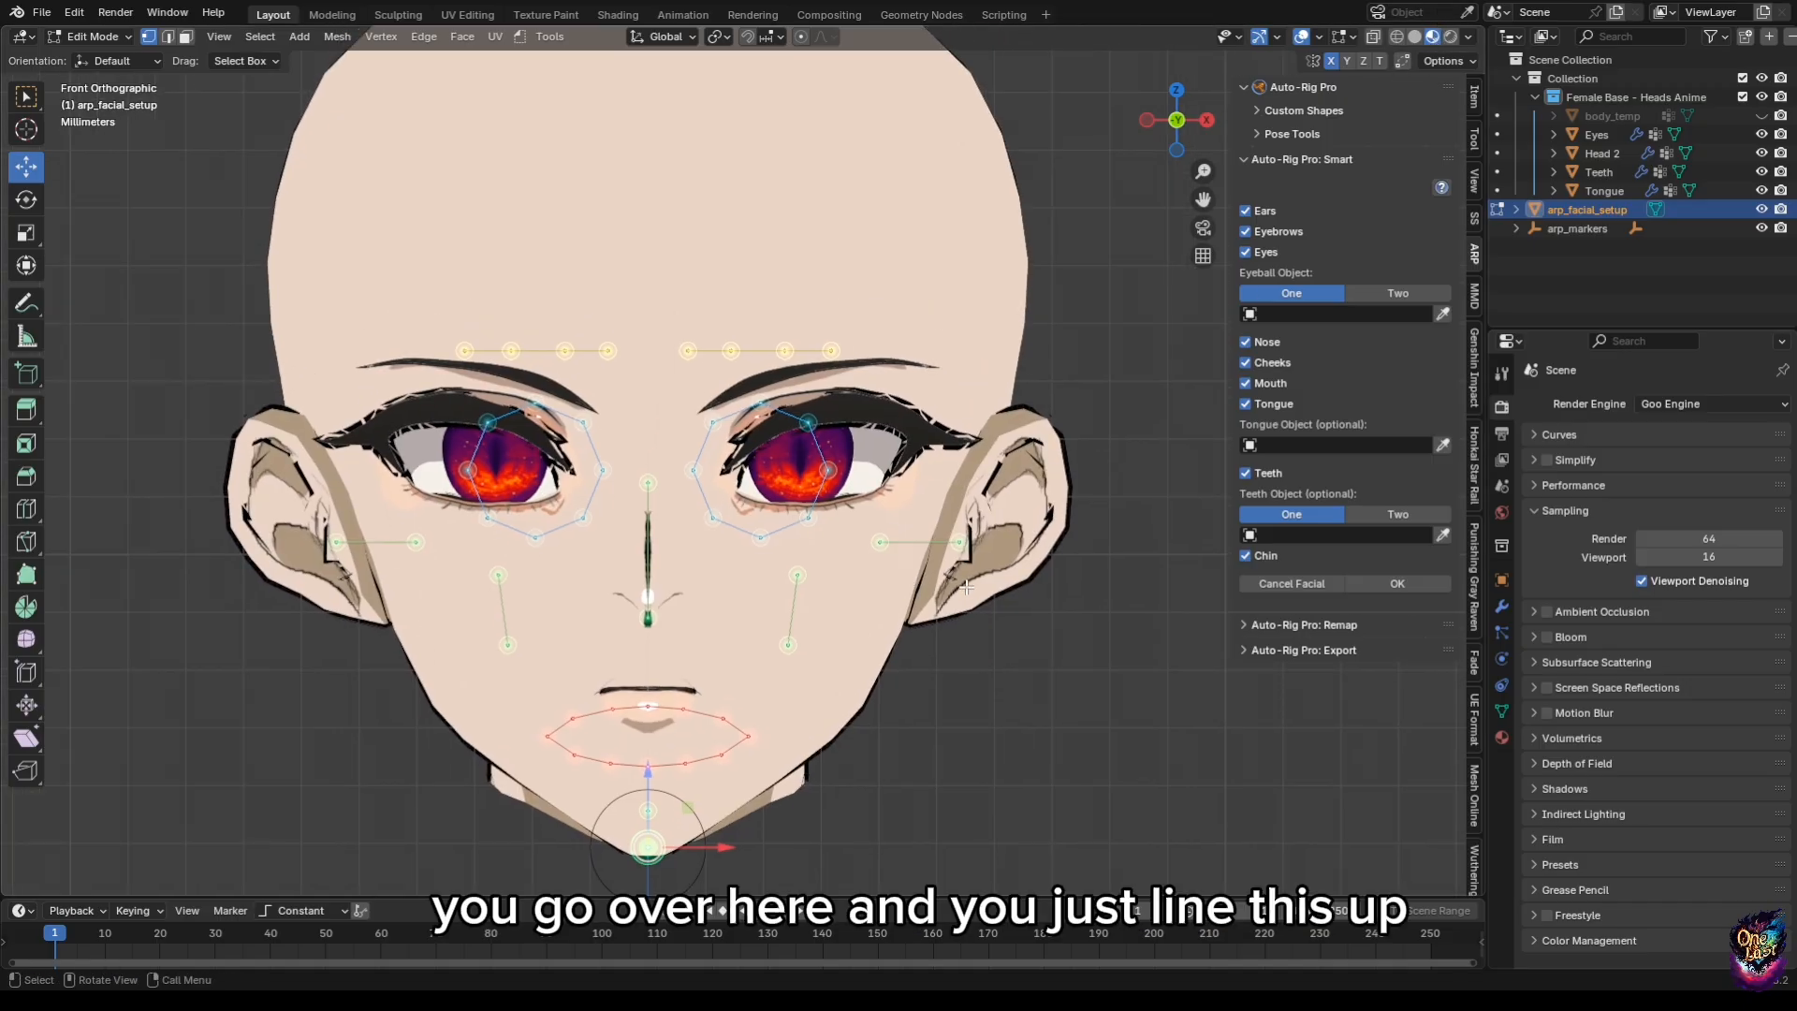
pyautogui.moveTo(966, 587)
pyautogui.mouseDown()
pyautogui.moveTo(883, 535)
pyautogui.moveTo(960, 617)
pyautogui.moveTo(1016, 520)
pyautogui.moveTo(1035, 408)
pyautogui.mouseUp()
pyautogui.click(999, 607)
# Reposition the cheek markers from just below the eye down to the lower cheek, and check the nose tip marker.
pyautogui.moveTo(823, 677)
pyautogui.mouseDown()
pyautogui.moveTo(779, 567)
pyautogui.moveTo(793, 554)
pyautogui.mouseUp()
pyautogui.click(799, 611)
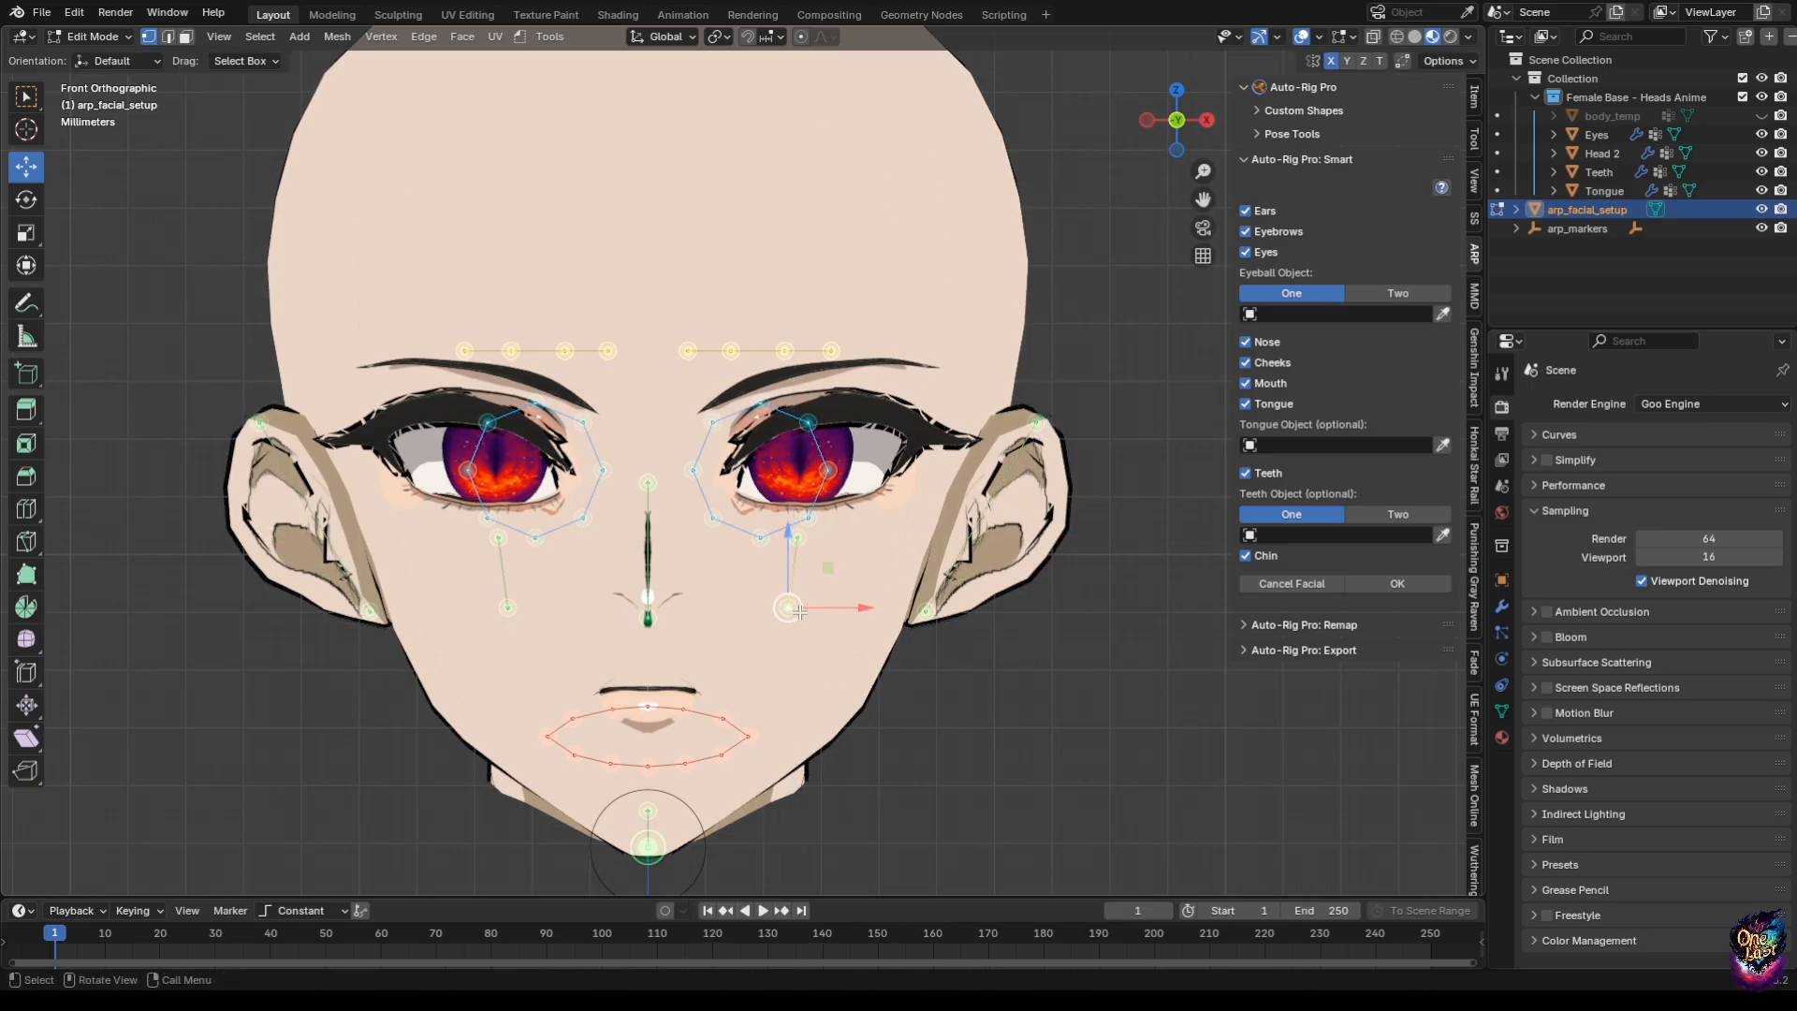
pyautogui.moveTo(795, 614); pyautogui.dragTo(790, 671)
pyautogui.click(802, 548)
pyautogui.moveTo(802, 549); pyautogui.dragTo(811, 534)
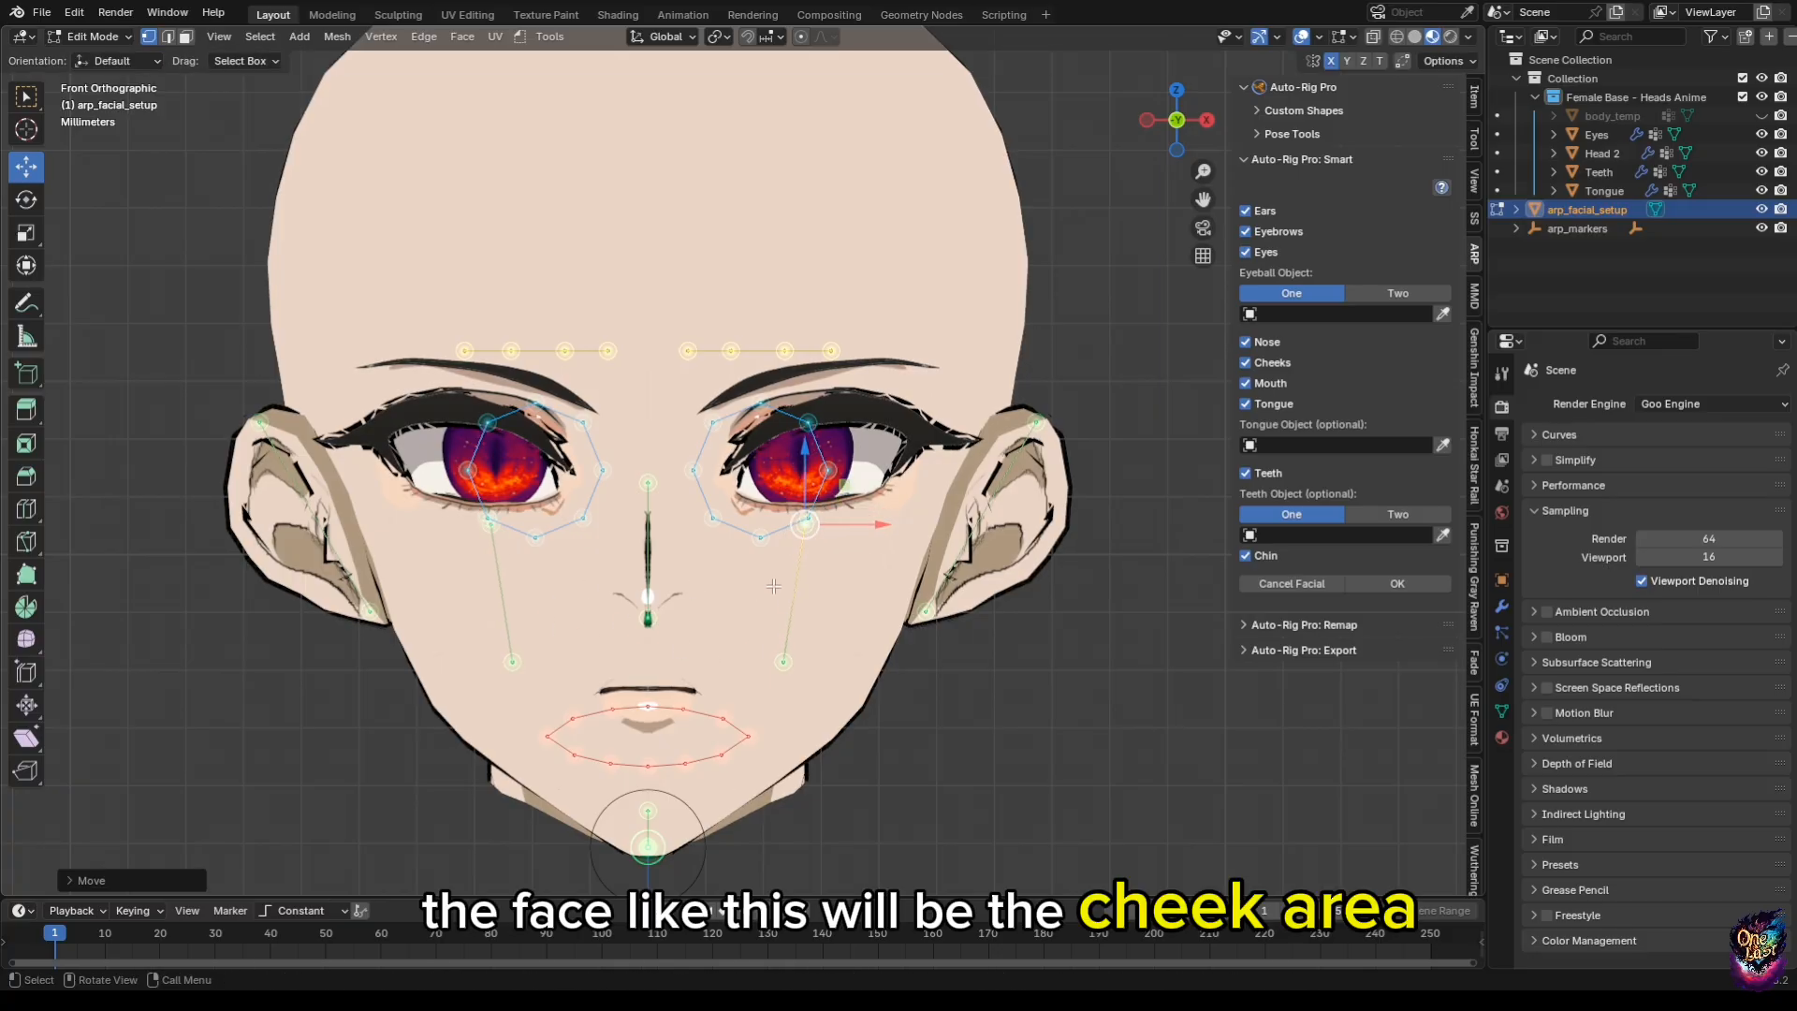
pyautogui.click(647, 617)
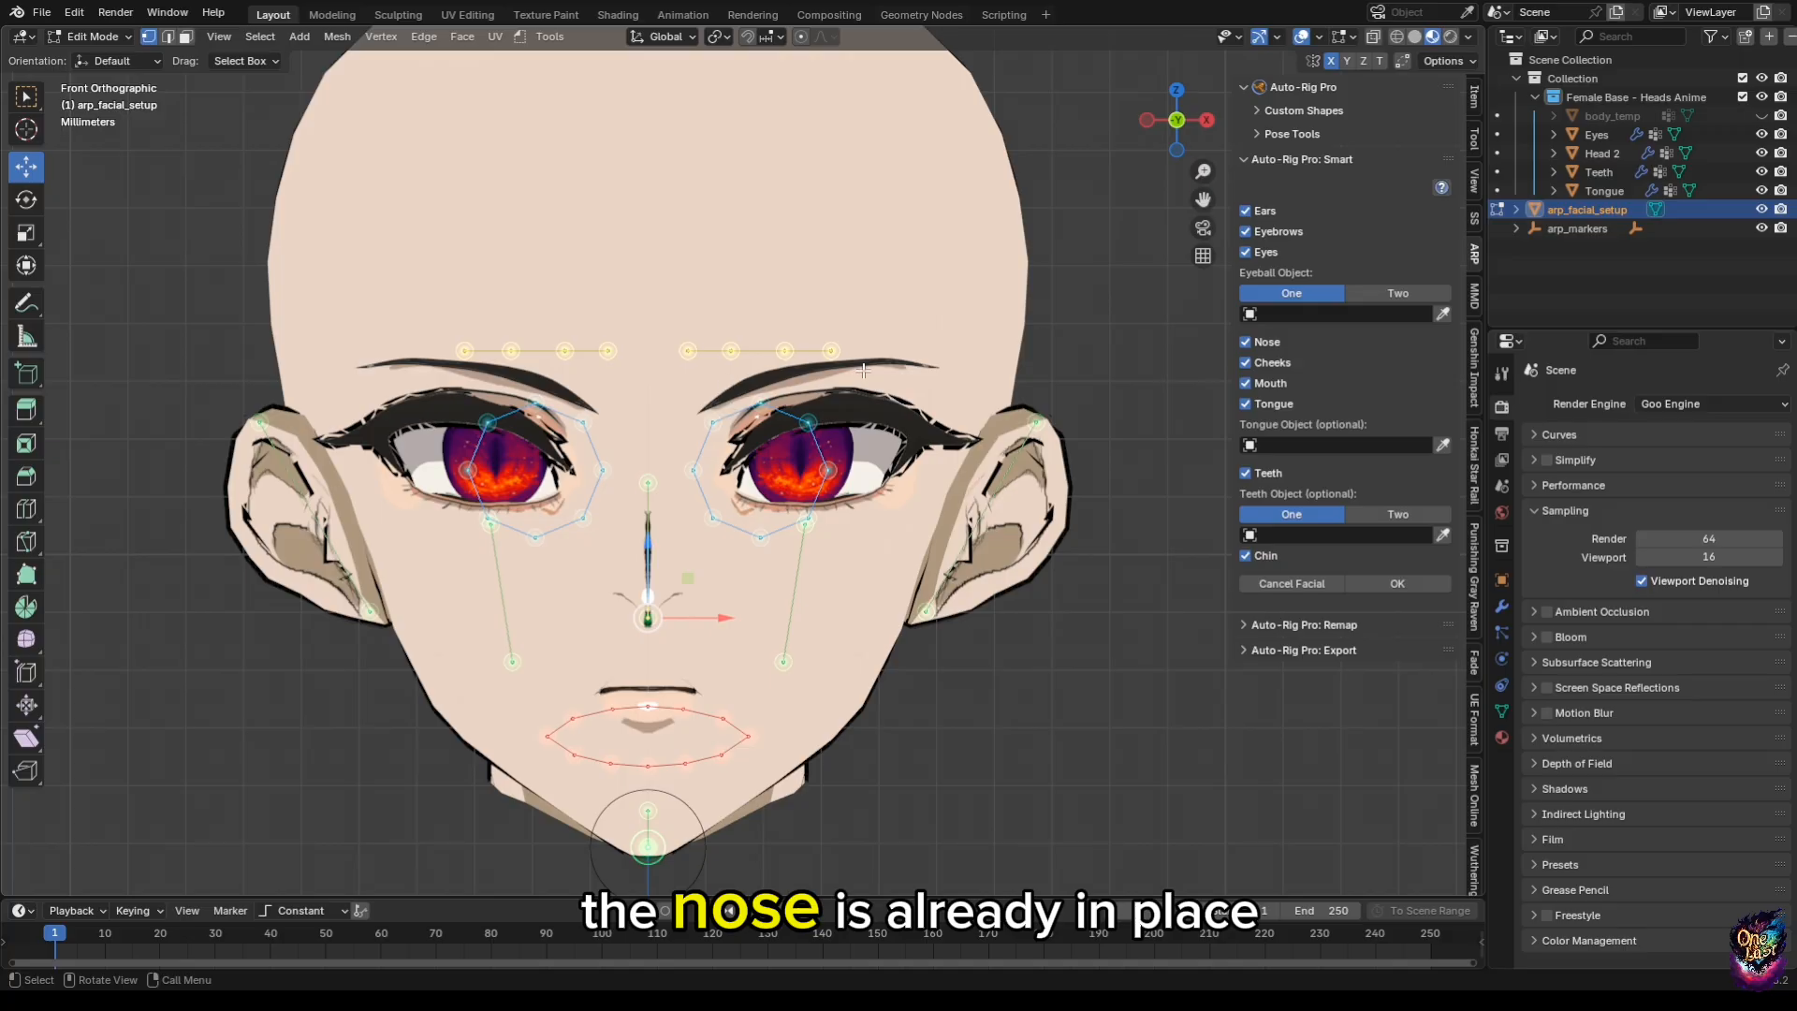
# Line up the eyebrow markers along the drawn eyebrow from its inner end to its outer tip.
pyautogui.moveTo(856, 369); pyautogui.dragTo(659, 281)
pyautogui.moveTo(758, 349); pyautogui.dragTo(778, 399)
pyautogui.click(764, 398)
pyautogui.moveTo(760, 398); pyautogui.dragTo(928, 365)
pyautogui.click(819, 399)
pyautogui.click(865, 398)
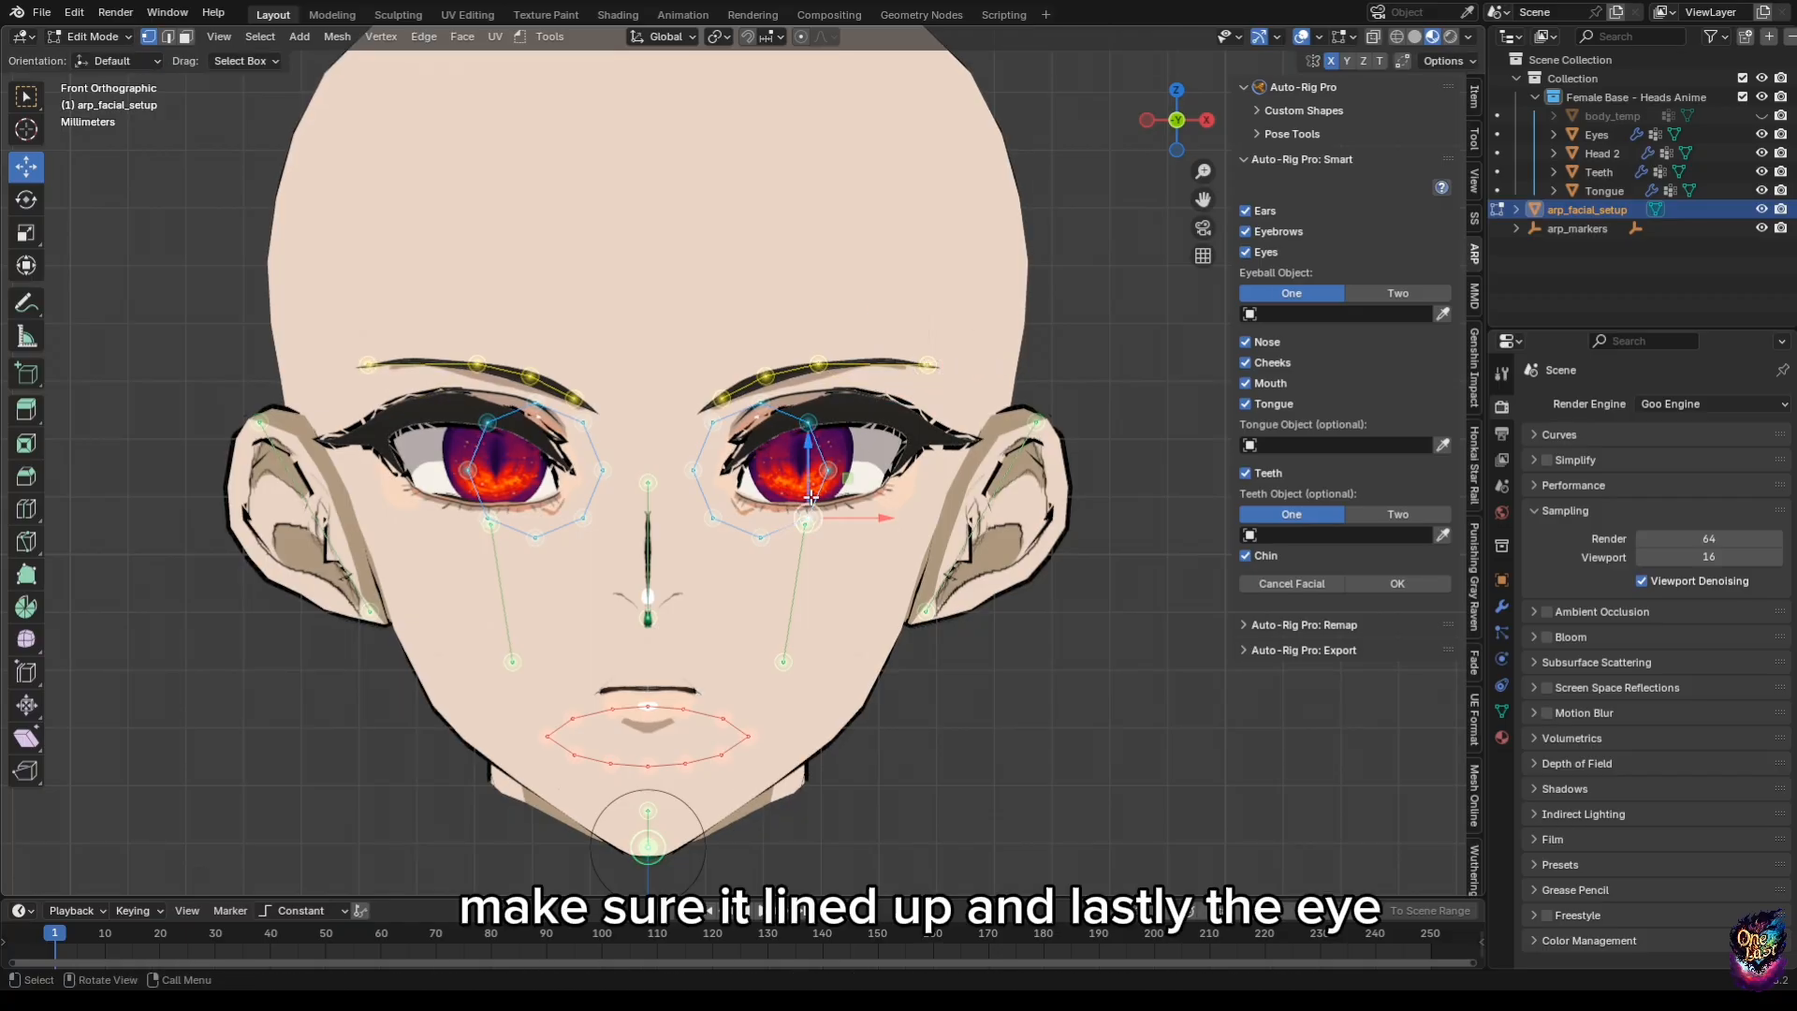
# Select the whole eye marker loop, scale it down along Z and widen it slightly along X.
pyautogui.press('l')
pyautogui.press('s')
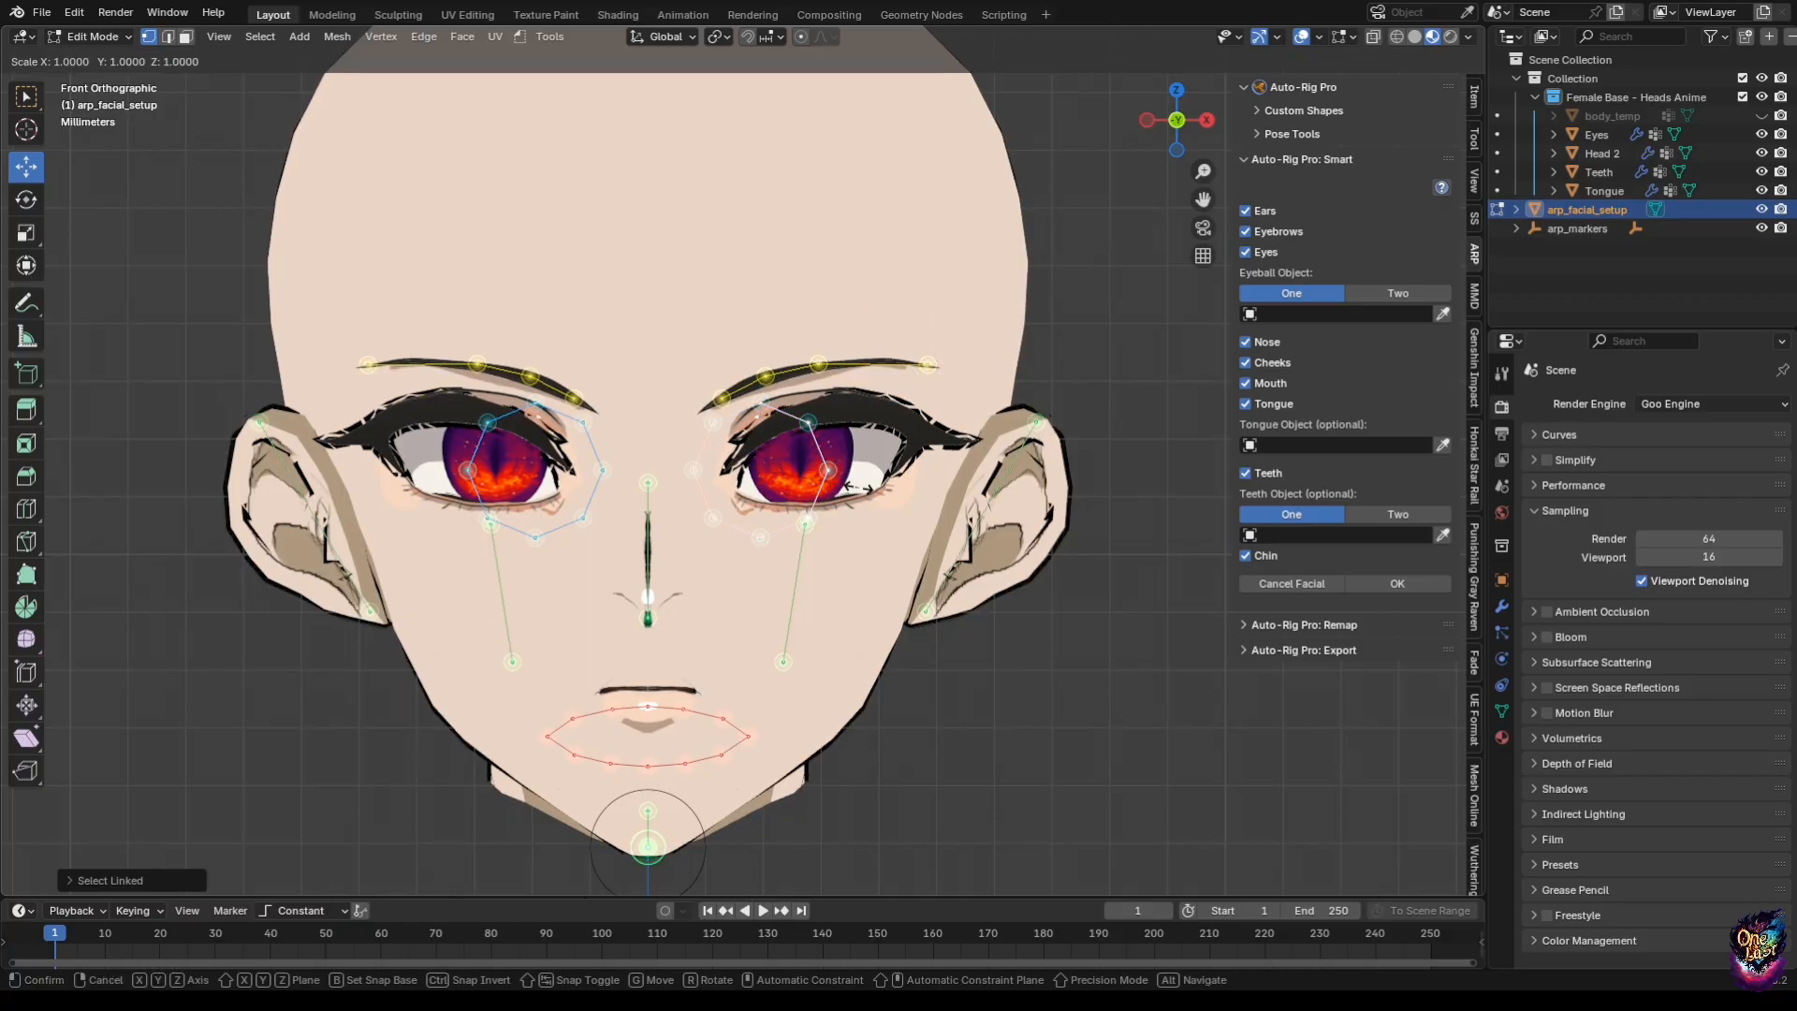
pyautogui.press('z')
pyautogui.click(804, 479)
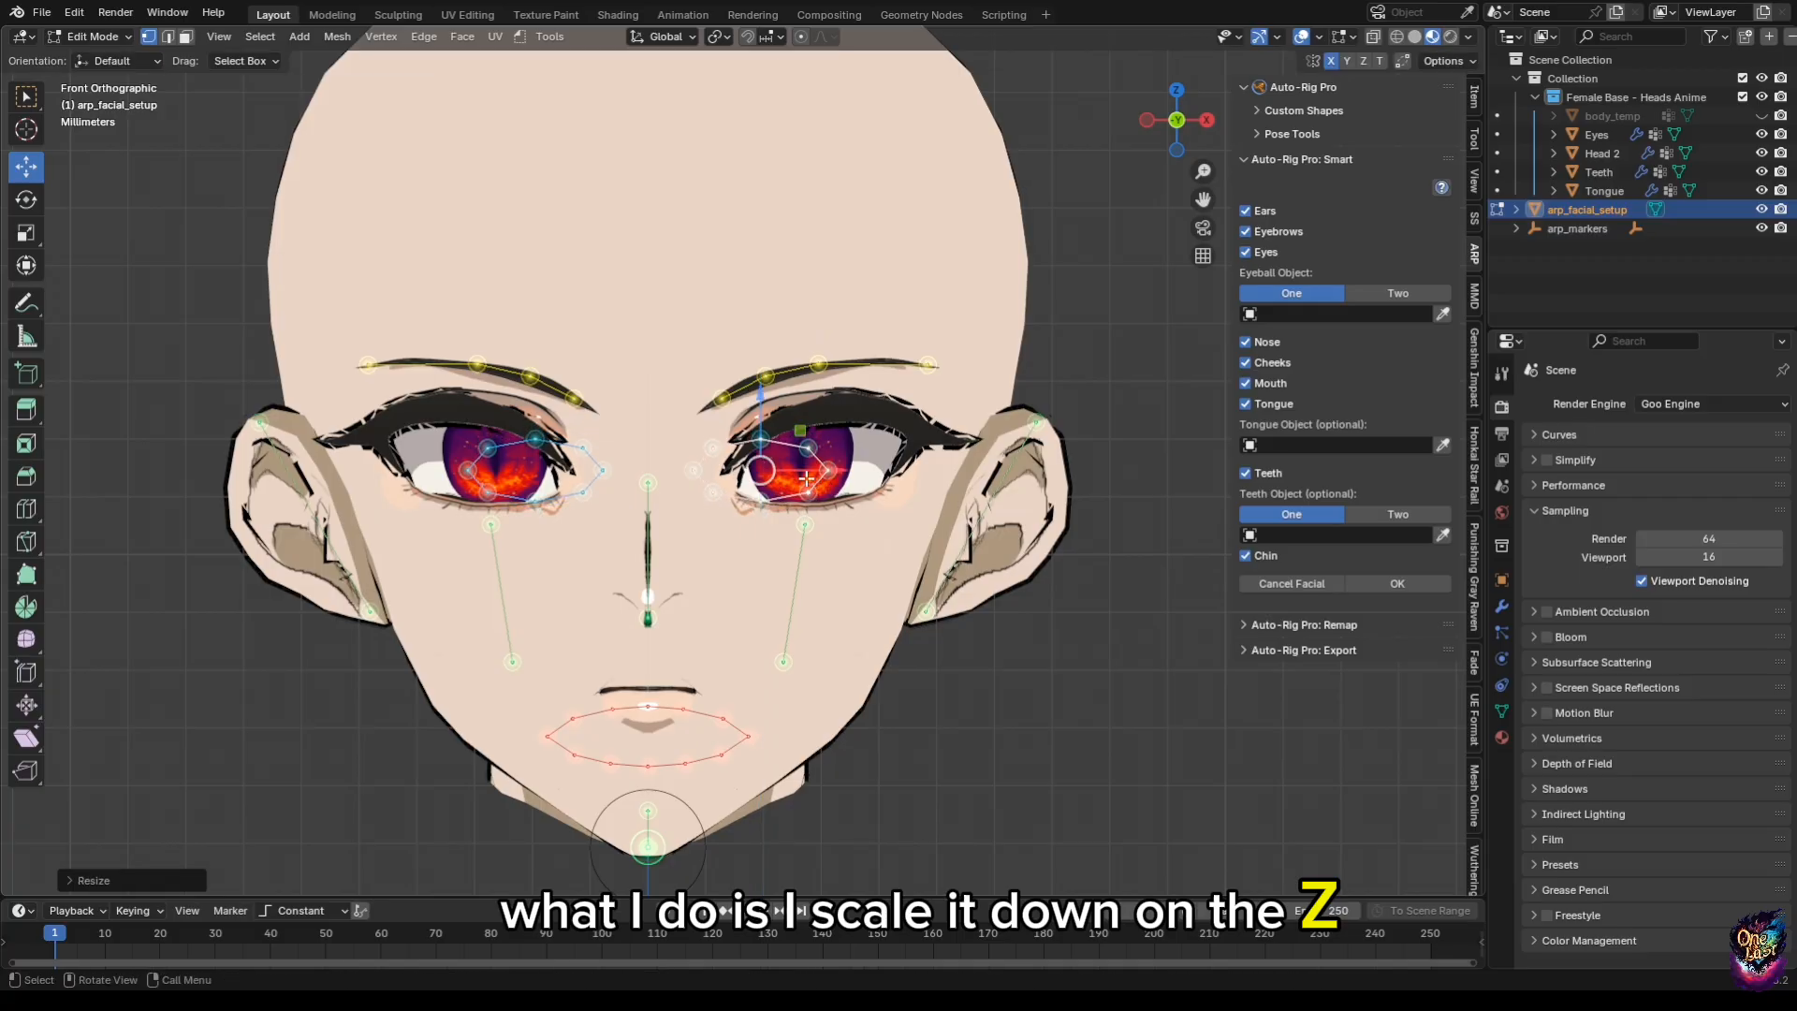
pyautogui.press('s')
pyautogui.press('x')
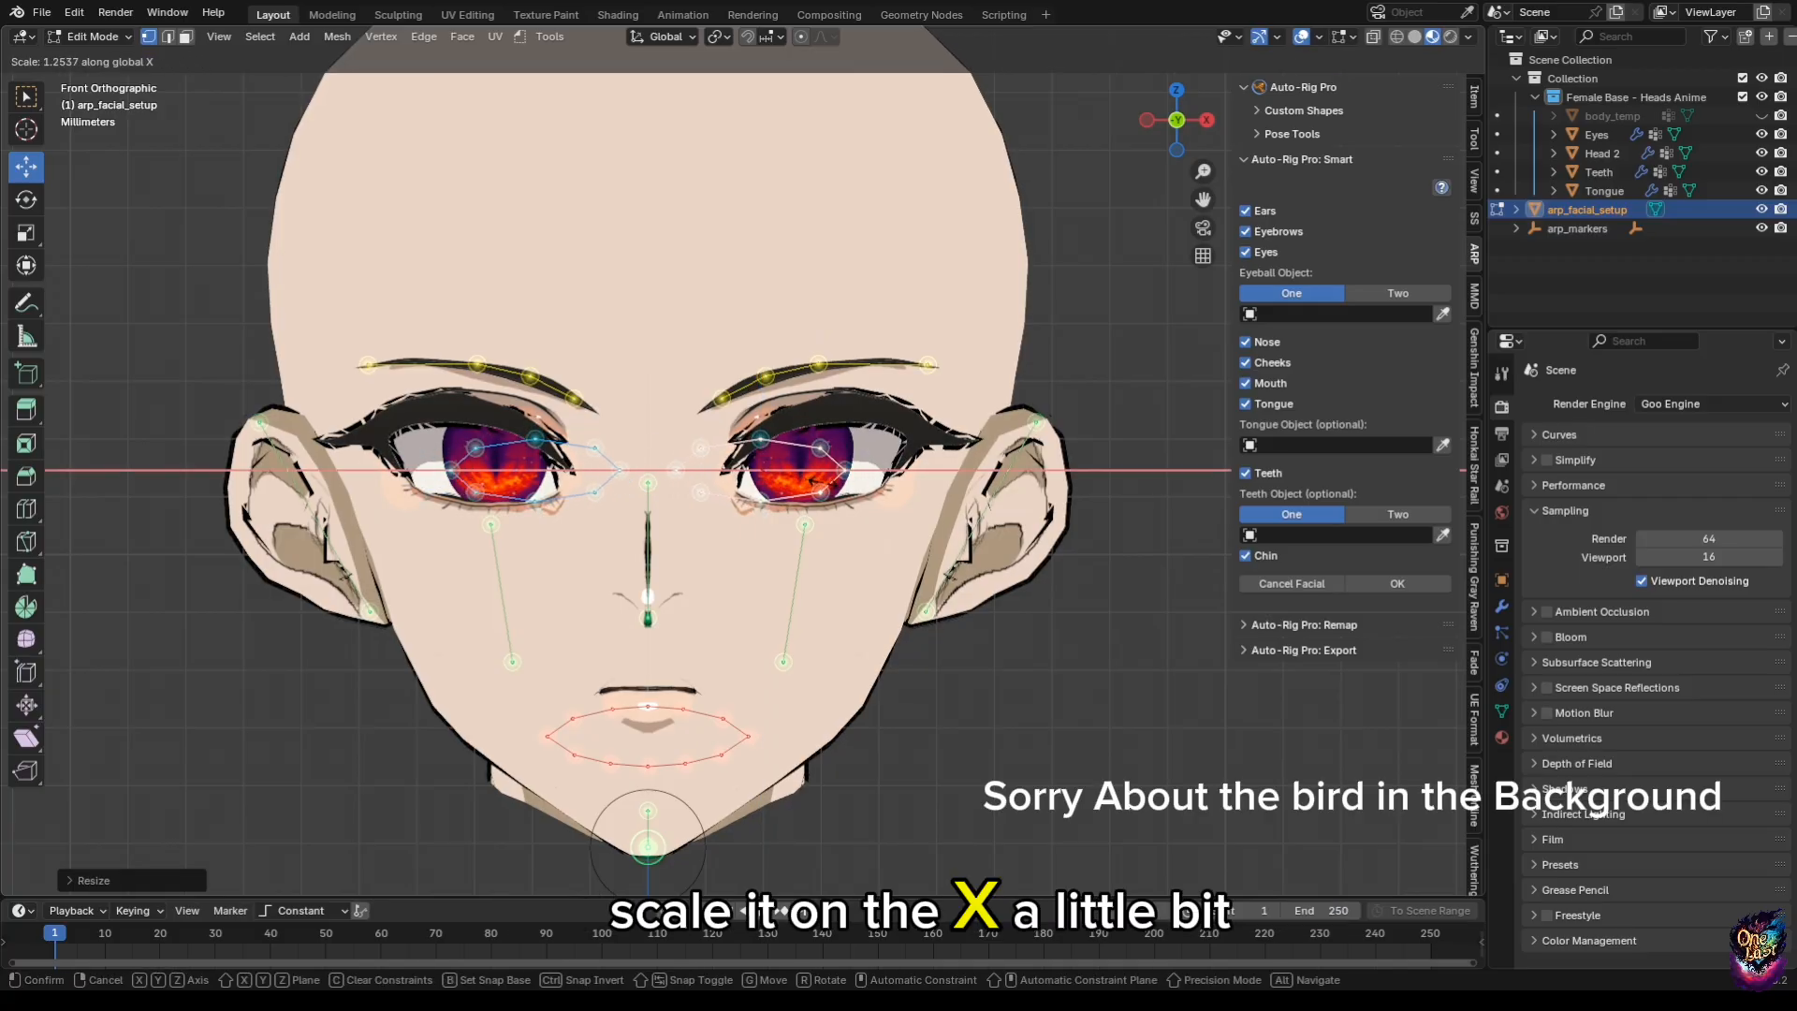
pyautogui.click(825, 484)
# Rotate the eye marker loop to match the eye's slant and shift it outward over the eye.
pyautogui.press('r')
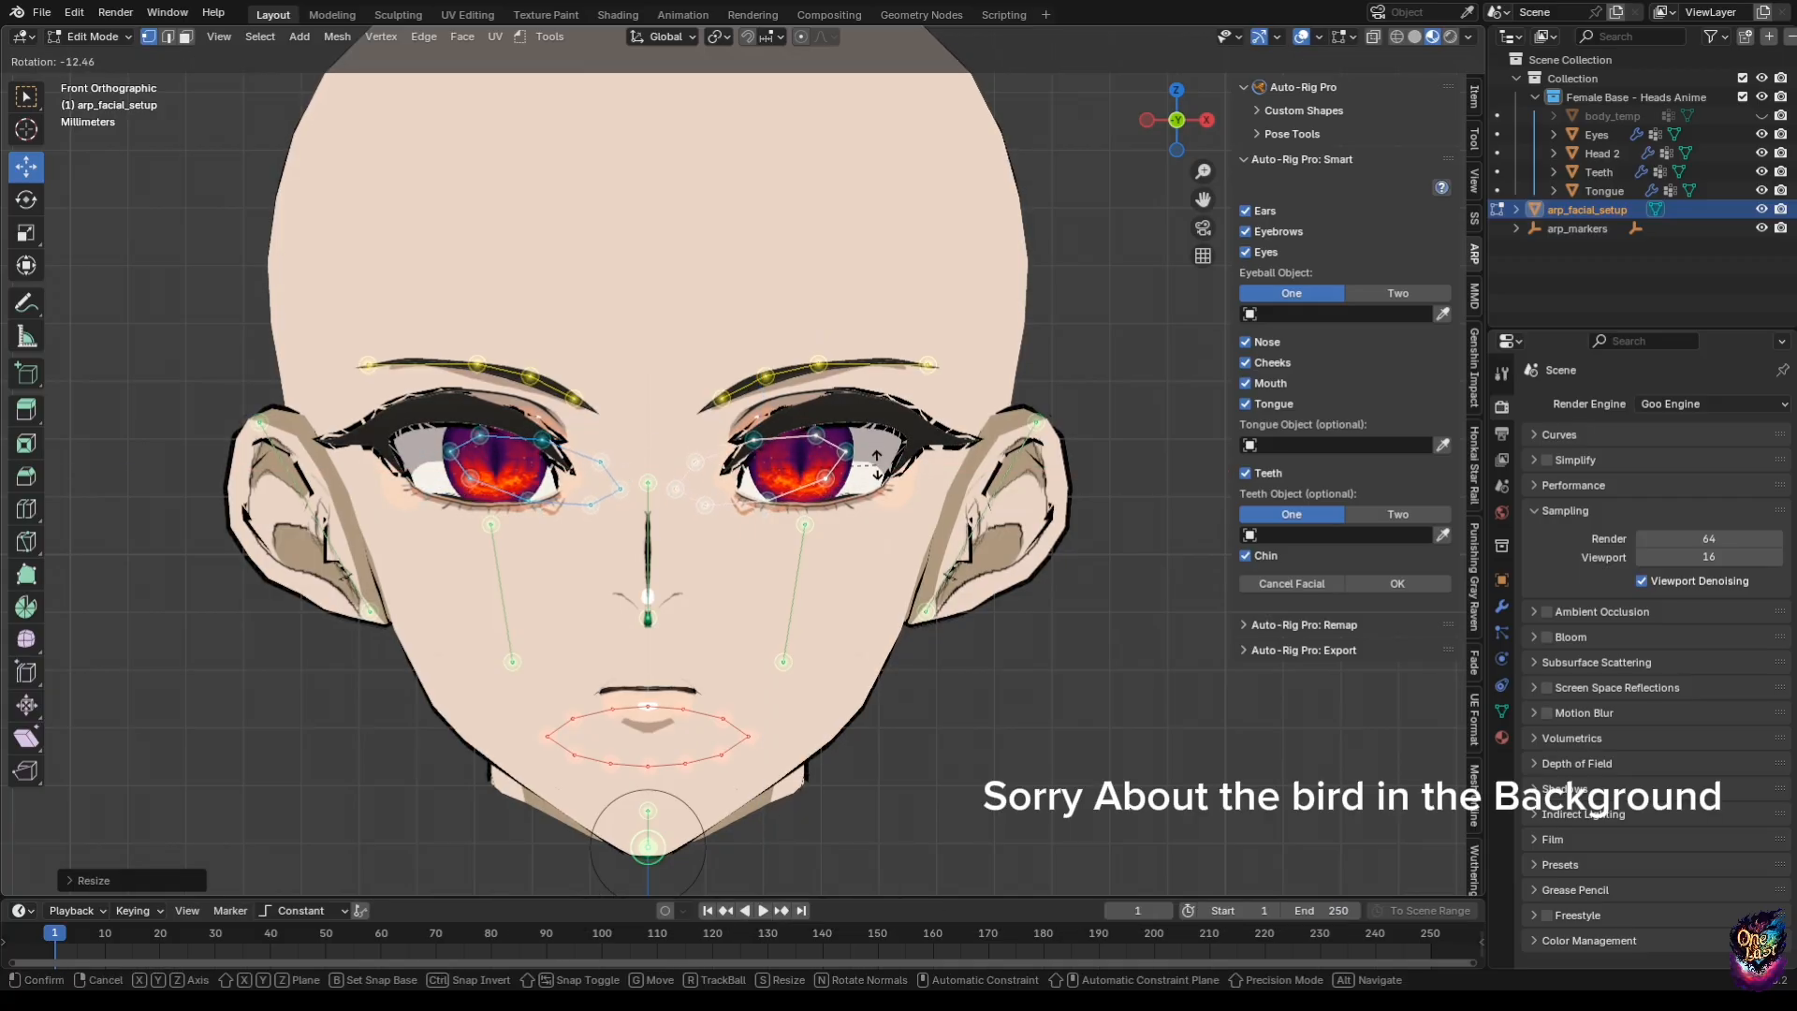
pyautogui.click(847, 473)
pyautogui.press('g')
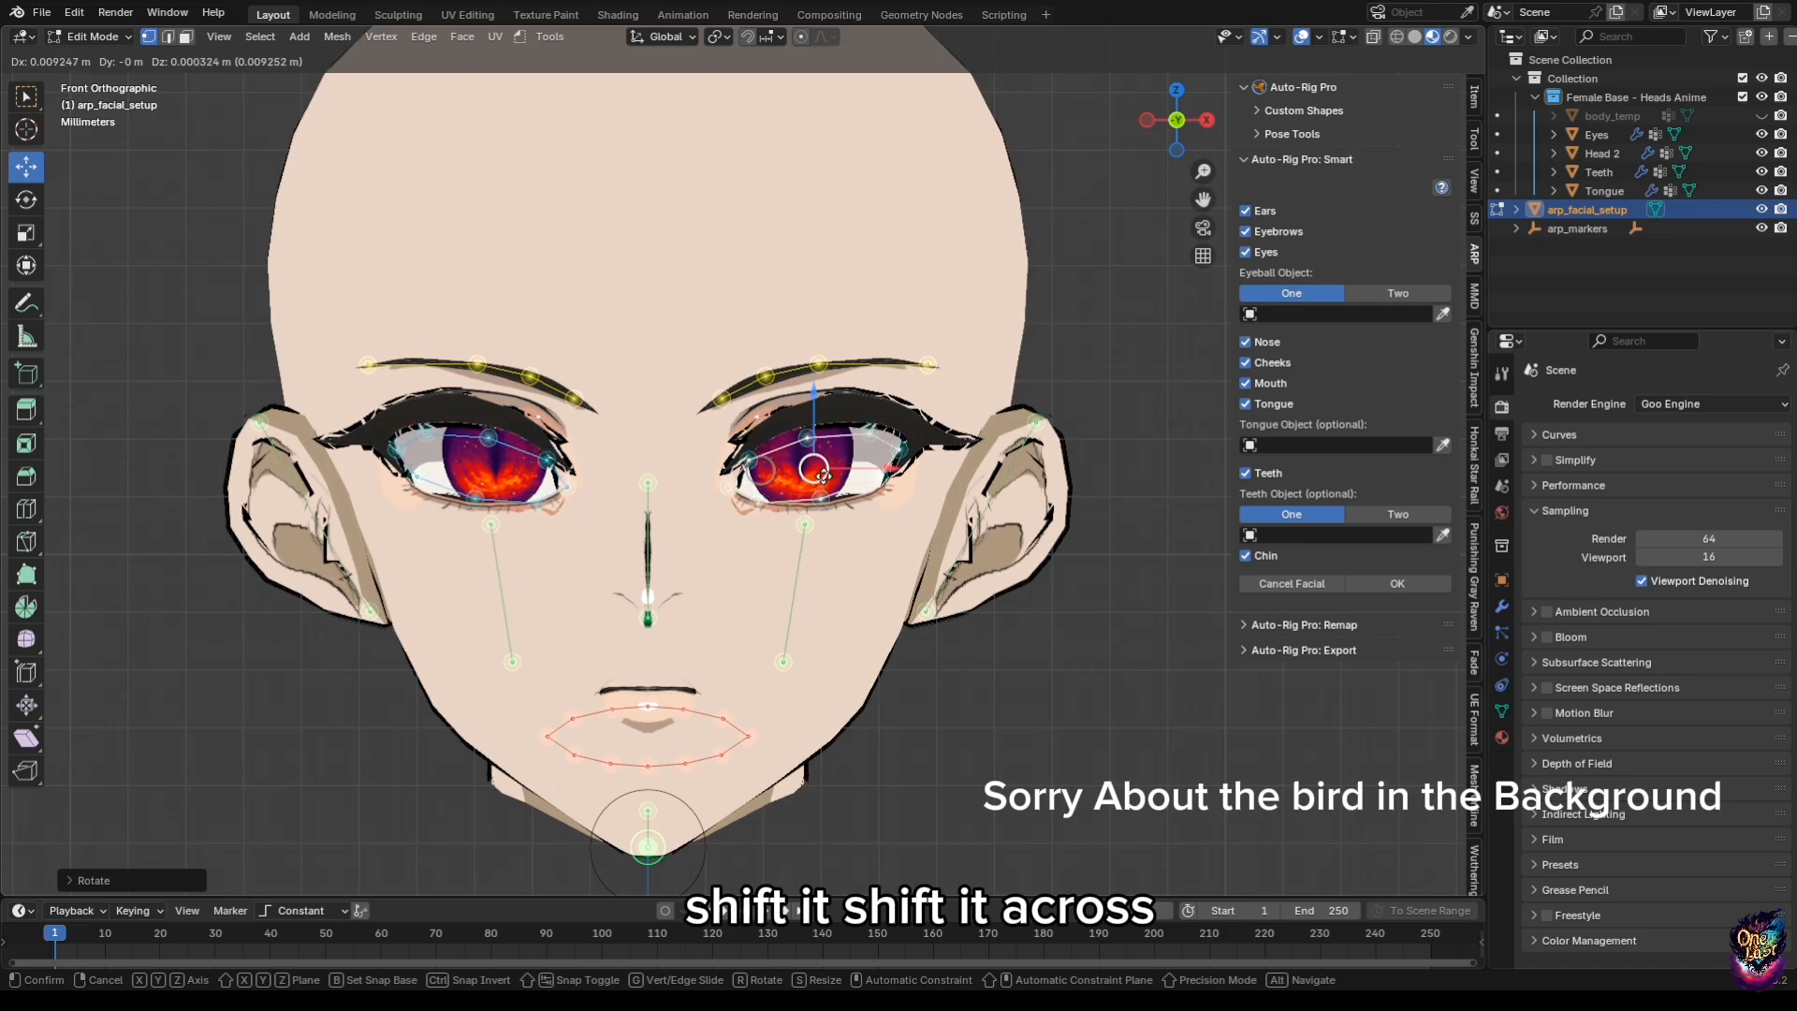
pyautogui.click(825, 479)
# Move the outer eye corner marker and the outer upper-lid marker onto the upper eyelash.
pyautogui.click(899, 449)
pyautogui.press('g')
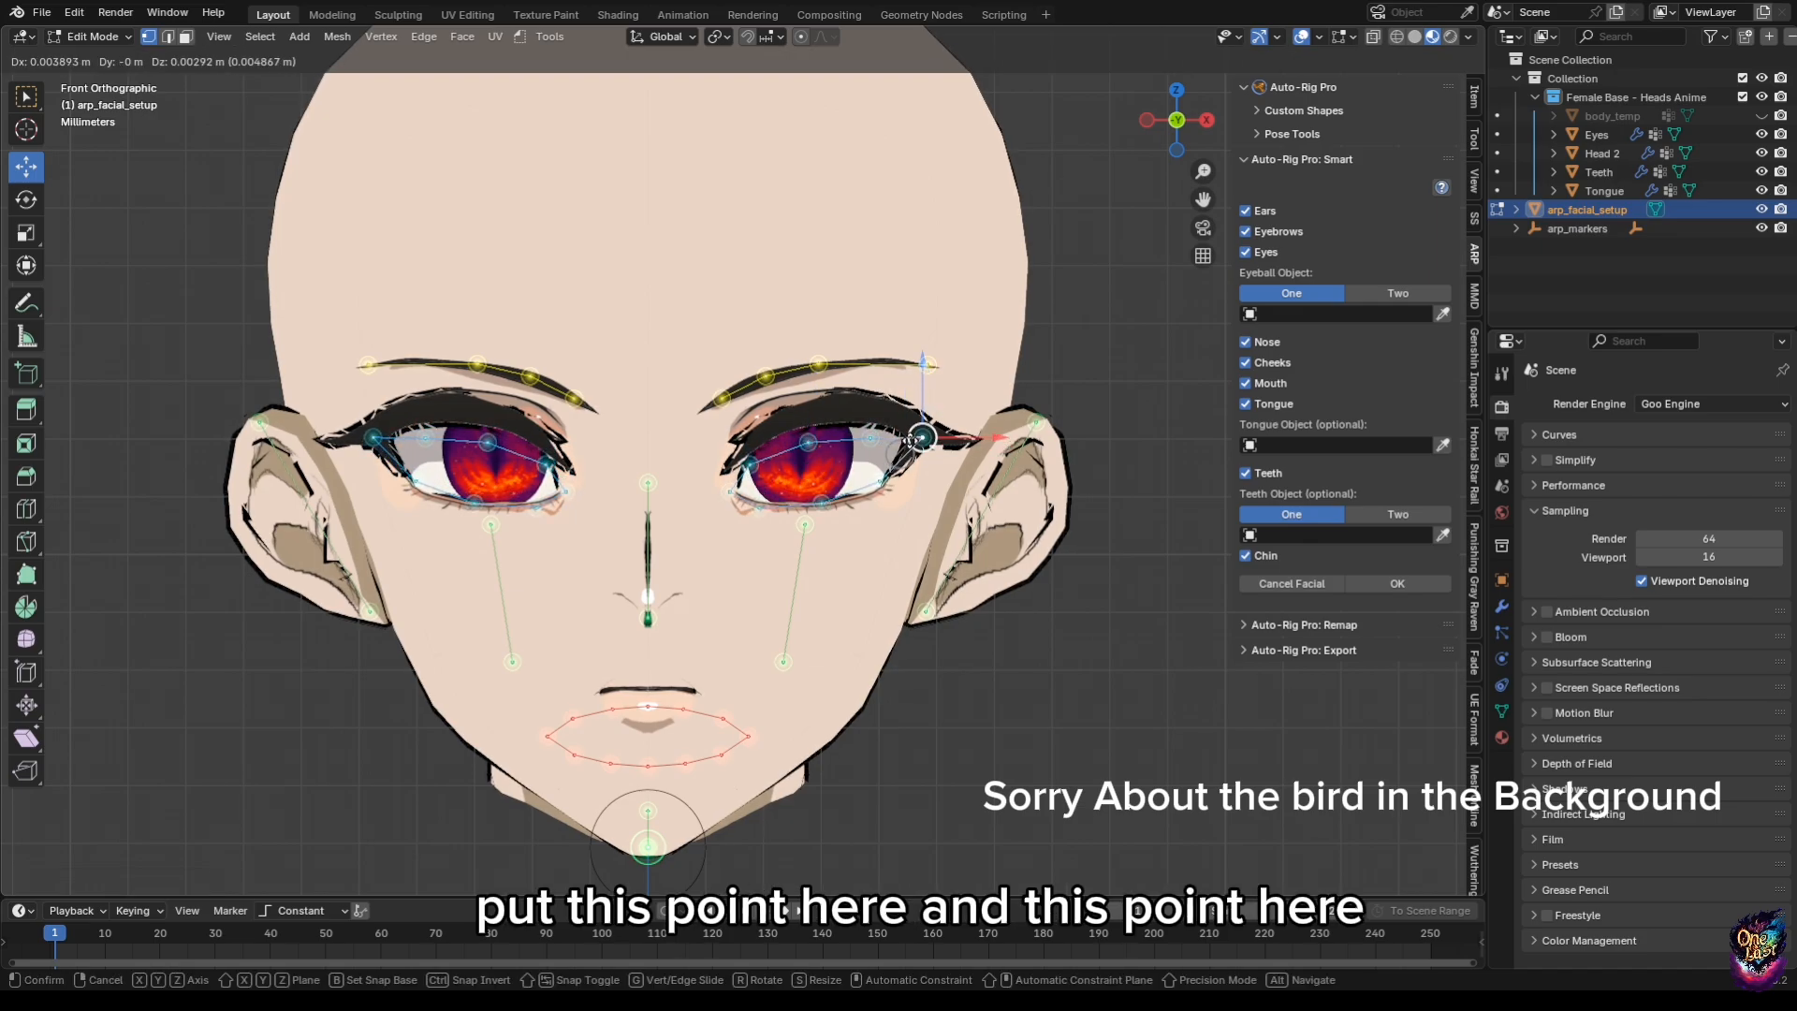
pyautogui.click(923, 439)
pyautogui.scroll(4, 972, 431)
pyautogui.click(1007, 415)
pyautogui.press('g')
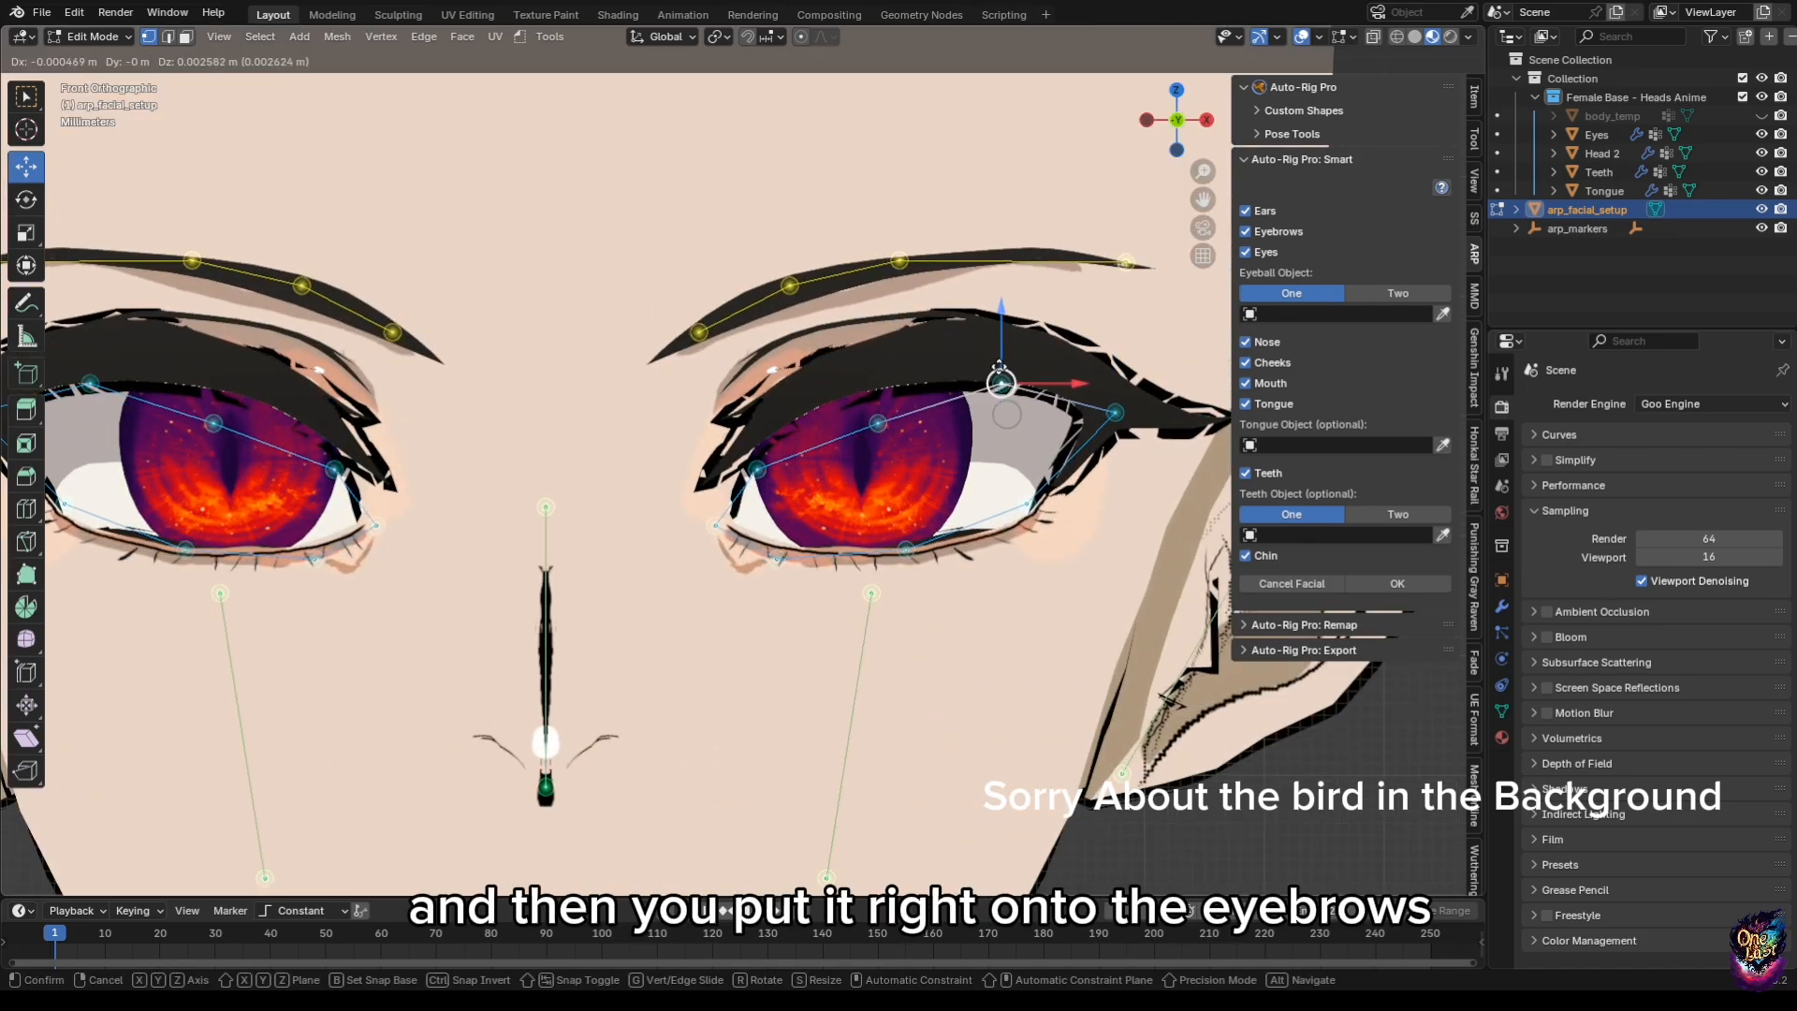
pyautogui.click(996, 339)
# Move the two inner upper-lid markers onto the upper eyelash towards the inner eye corner.
pyautogui.click(878, 423)
pyautogui.press('g')
pyautogui.click(858, 352)
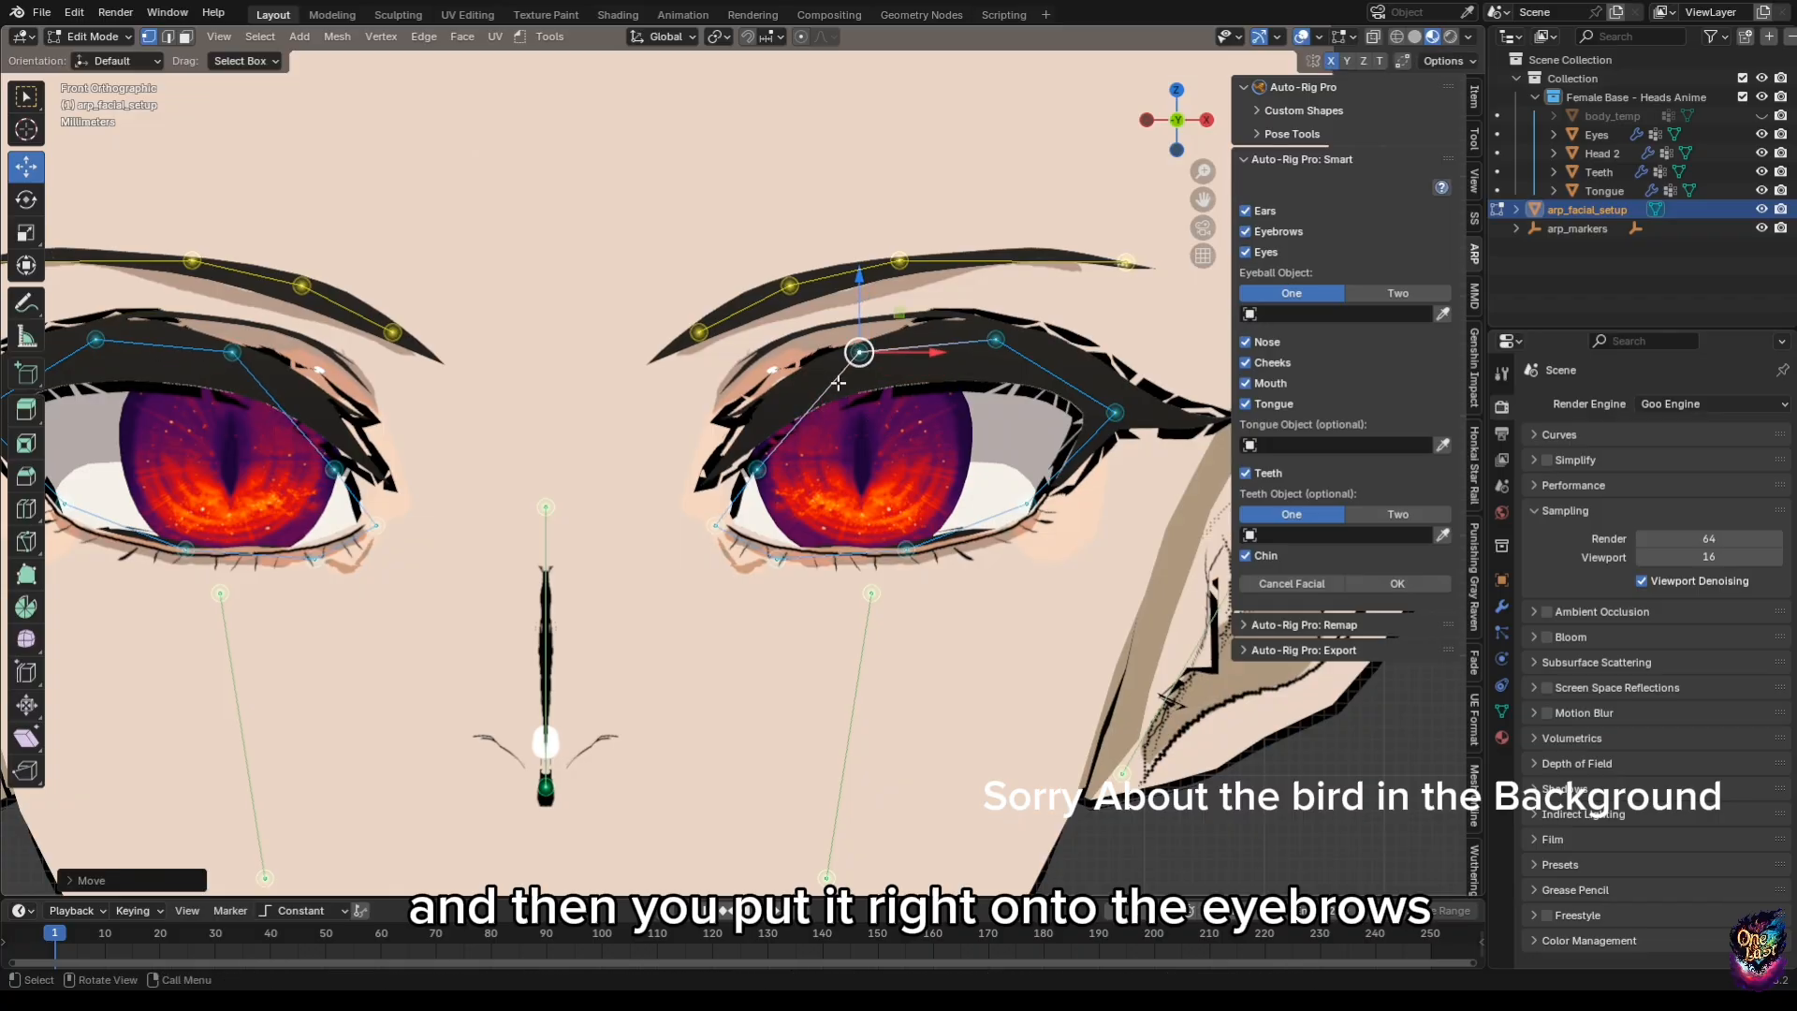
pyautogui.click(756, 468)
pyautogui.press('g')
pyautogui.moveTo(726, 431); pyautogui.dragTo(728, 430)
# Fit the lower-lid markers along the lower lash line and fine-tune the upper cheek marker below the eye.
pyautogui.click(905, 552)
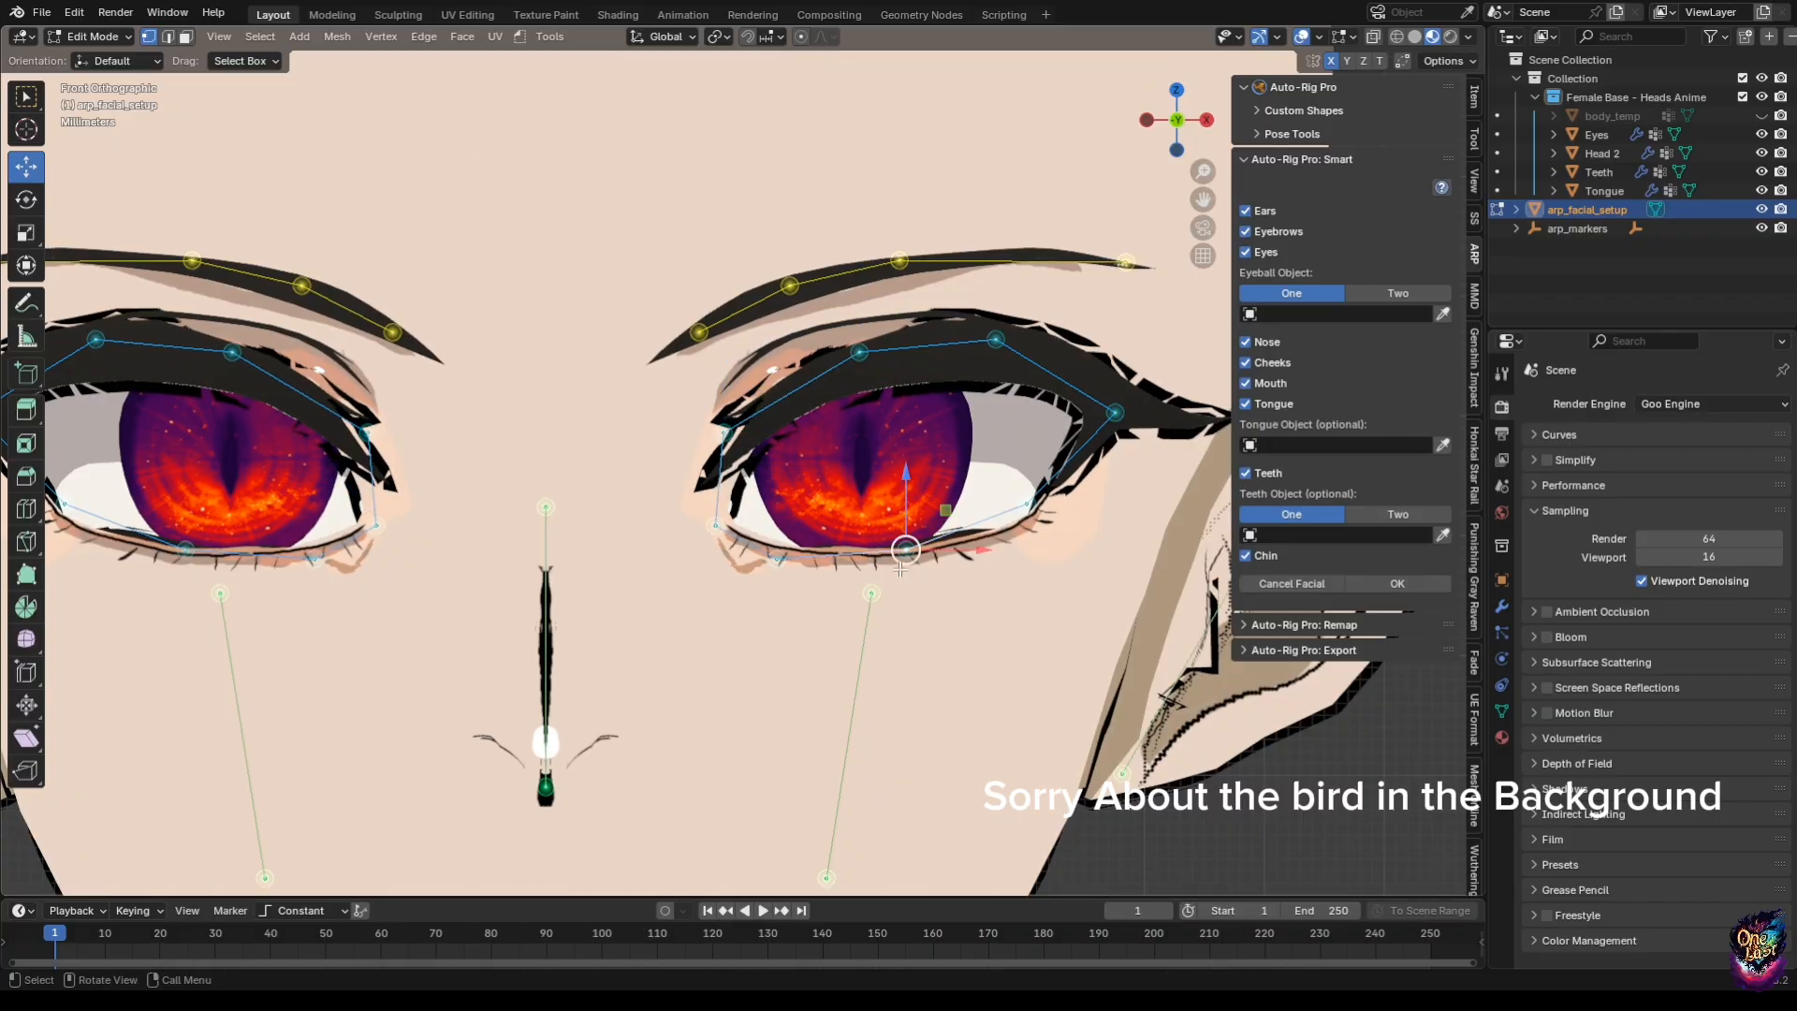
pyautogui.moveTo(908, 524); pyautogui.dragTo(908, 538)
pyautogui.click(1033, 506)
pyautogui.press('g')
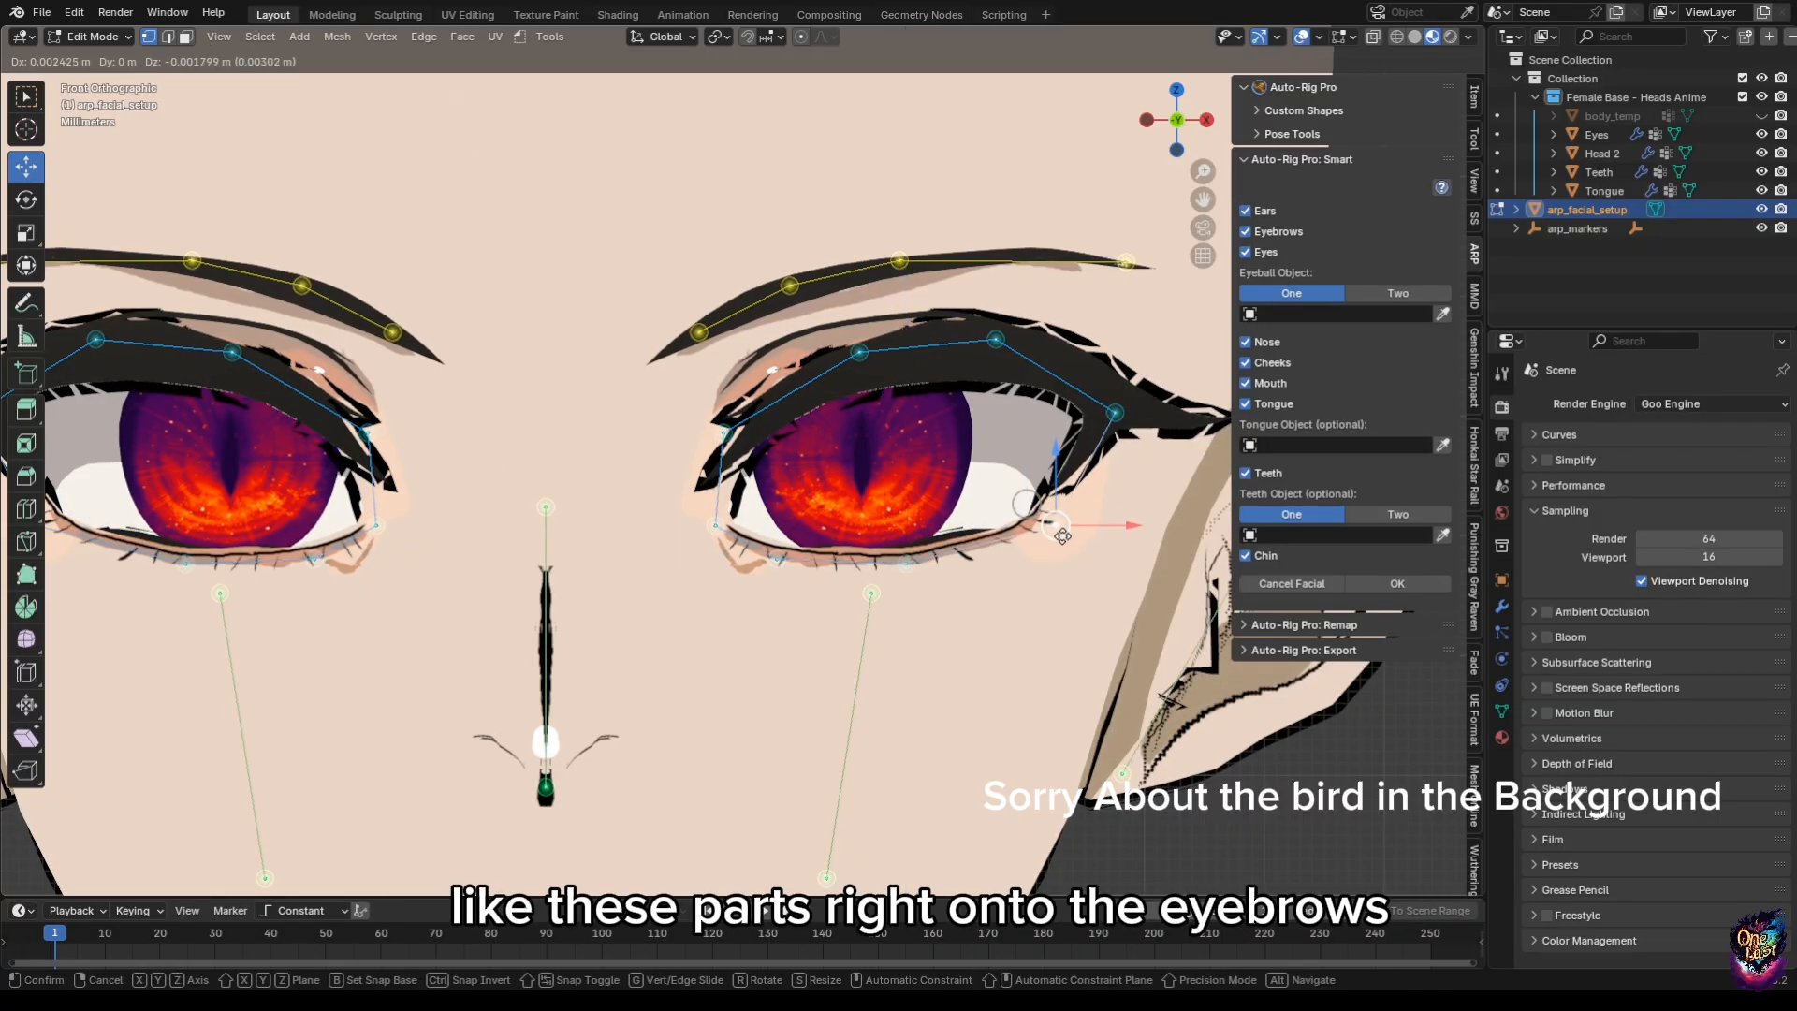
pyautogui.click(1058, 527)
pyautogui.click(871, 592)
pyautogui.moveTo(870, 570); pyautogui.dragTo(869, 575)
pyautogui.click(1053, 524)
pyautogui.moveTo(1070, 519); pyautogui.dragTo(1070, 520)
# Assign the Eyes object as the single eyeball object in the facial setup.
pyautogui.scroll(-5, 696, 649)
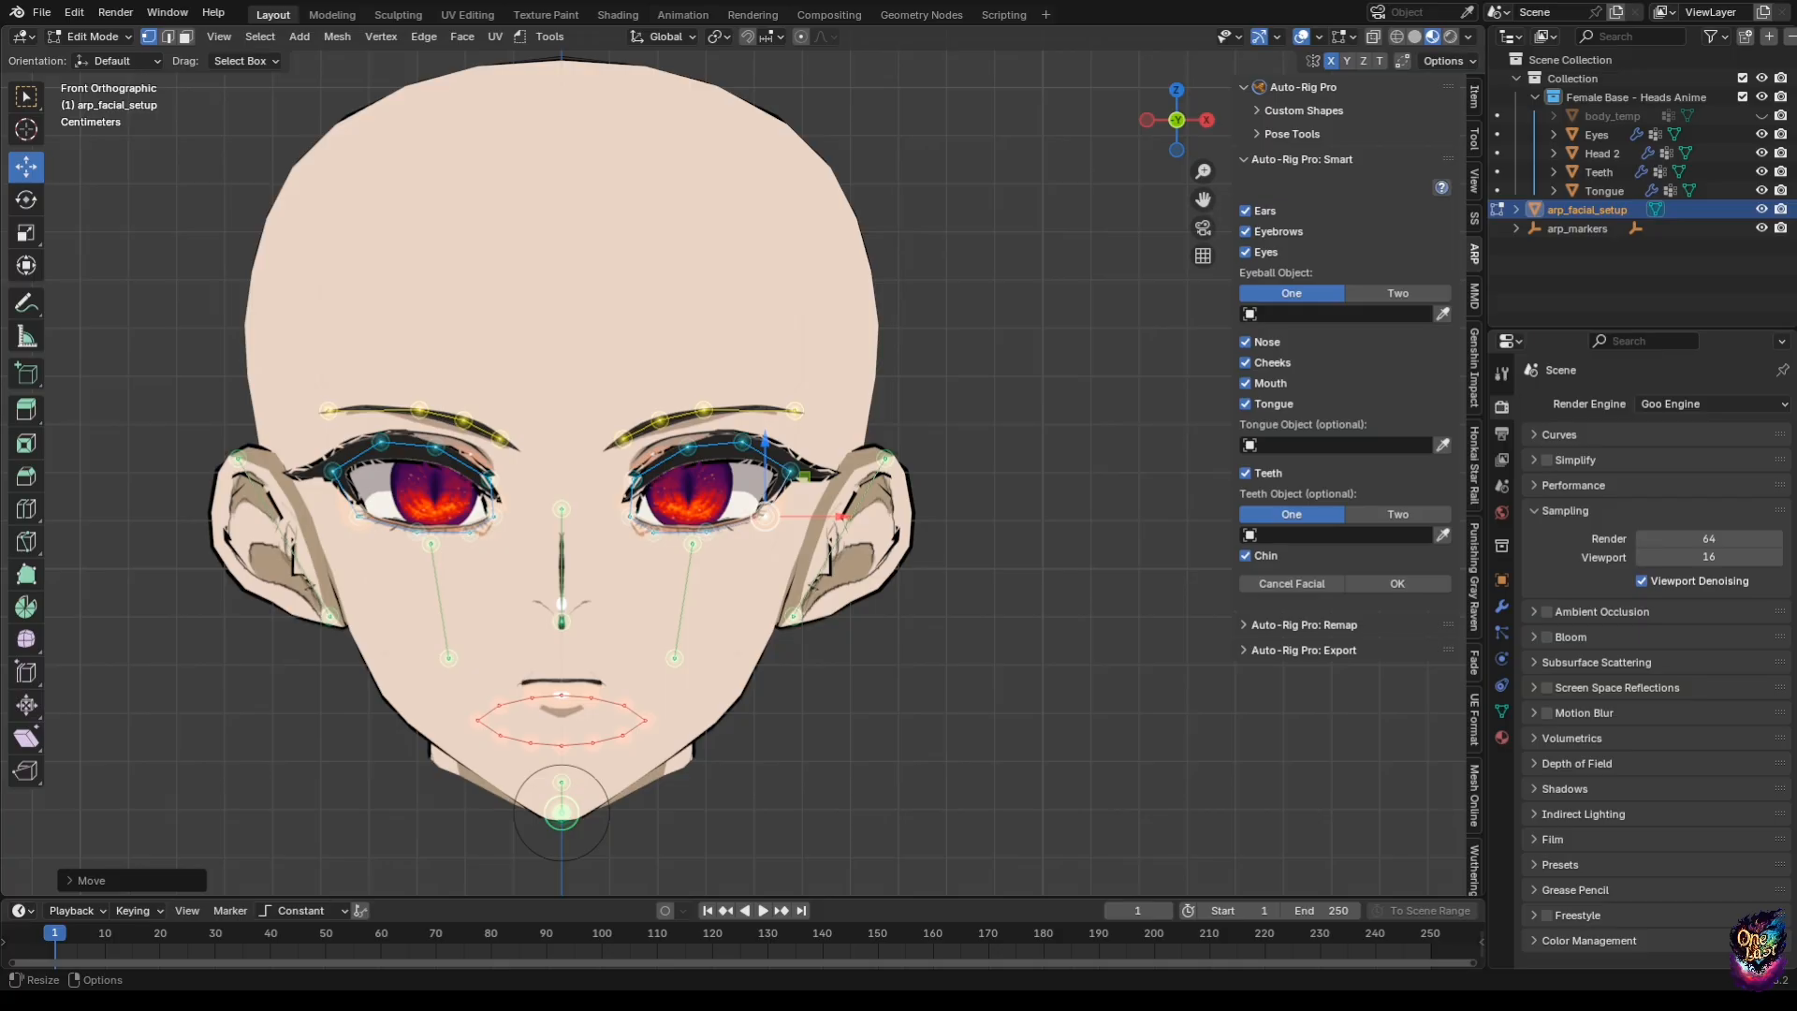
pyautogui.keyDown('shift'); pyautogui.moveTo(794, 559); pyautogui.dragTo(786, 505, button='middle'); pyautogui.keyUp('shift')
pyautogui.scroll(1, 786, 505)
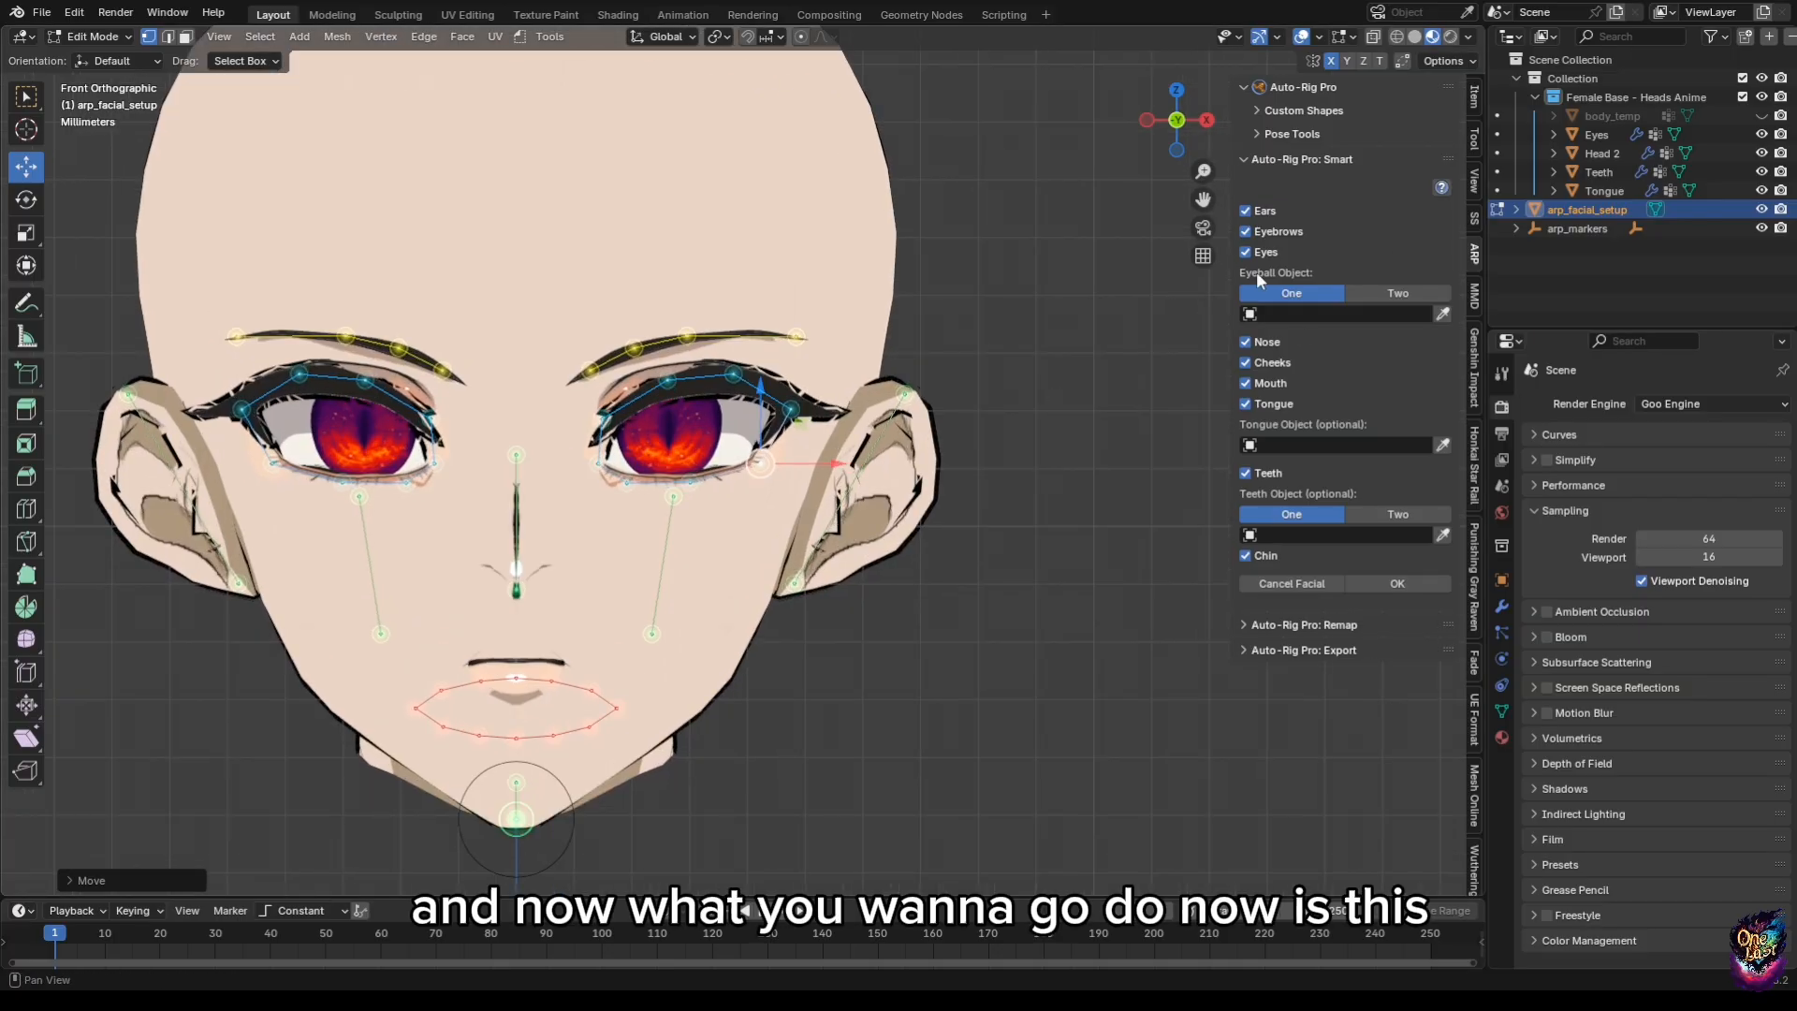
pyautogui.click(1308, 313)
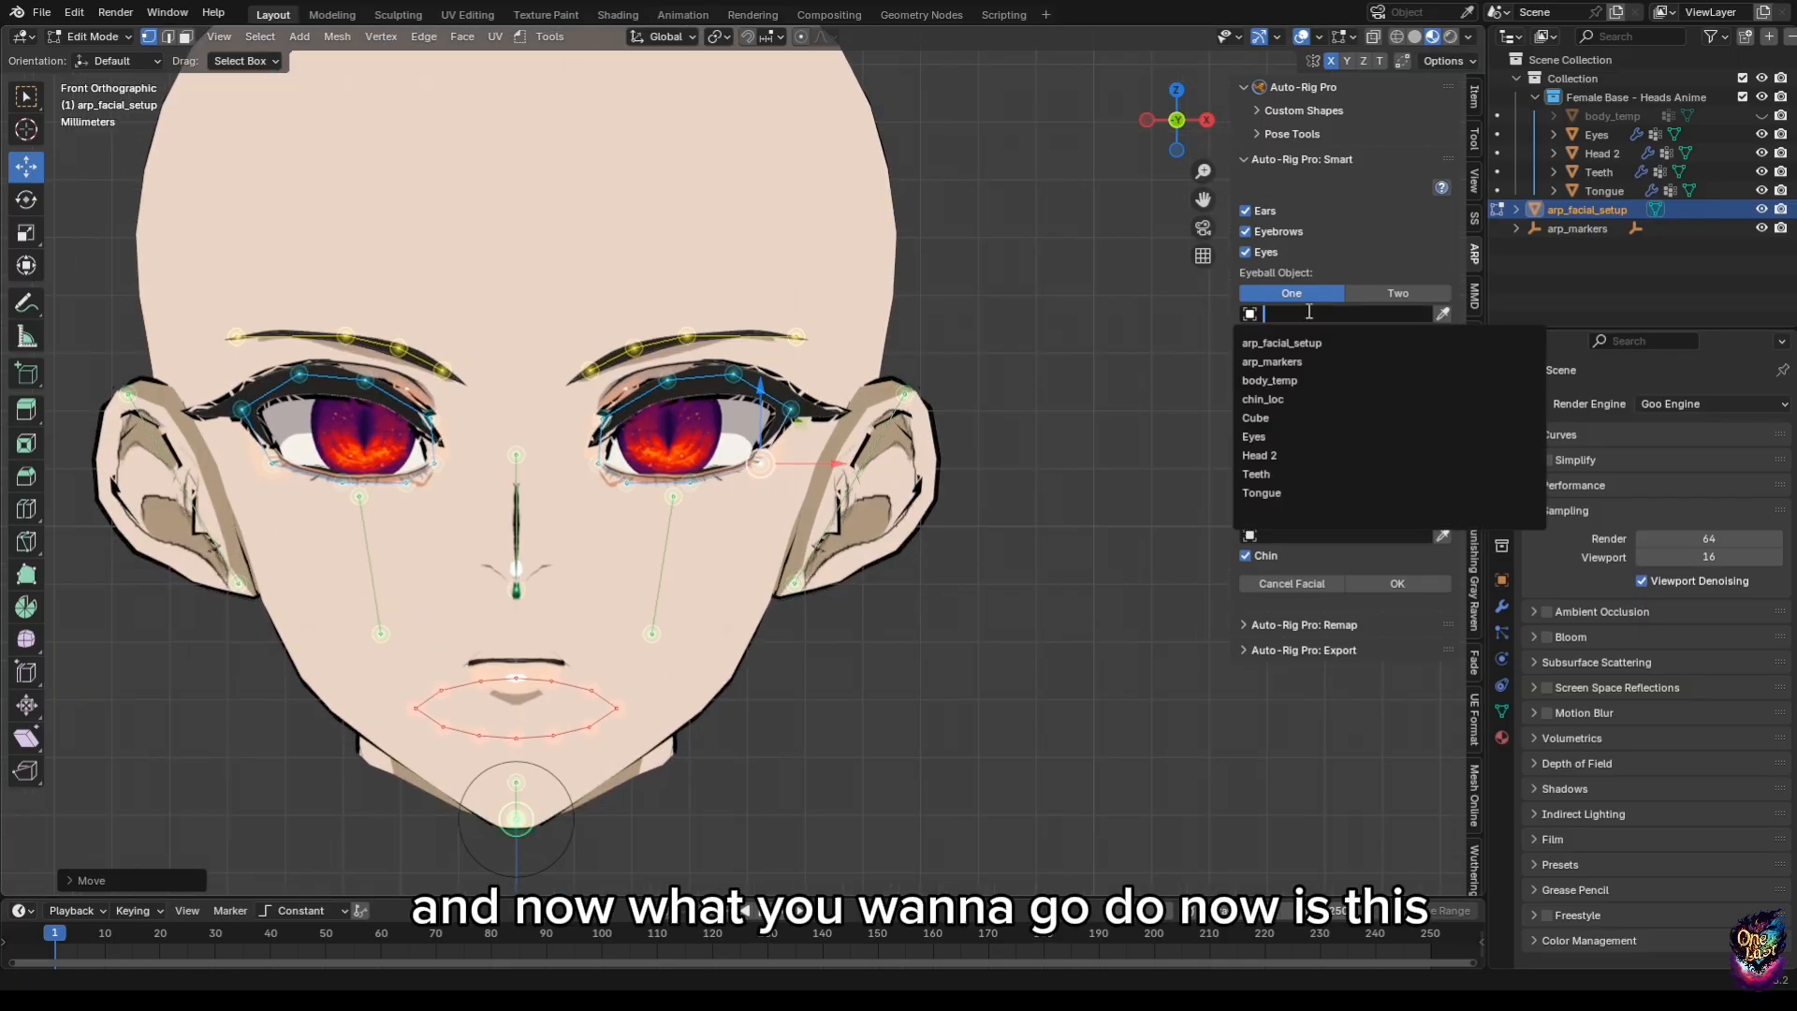
pyautogui.write('eyes')
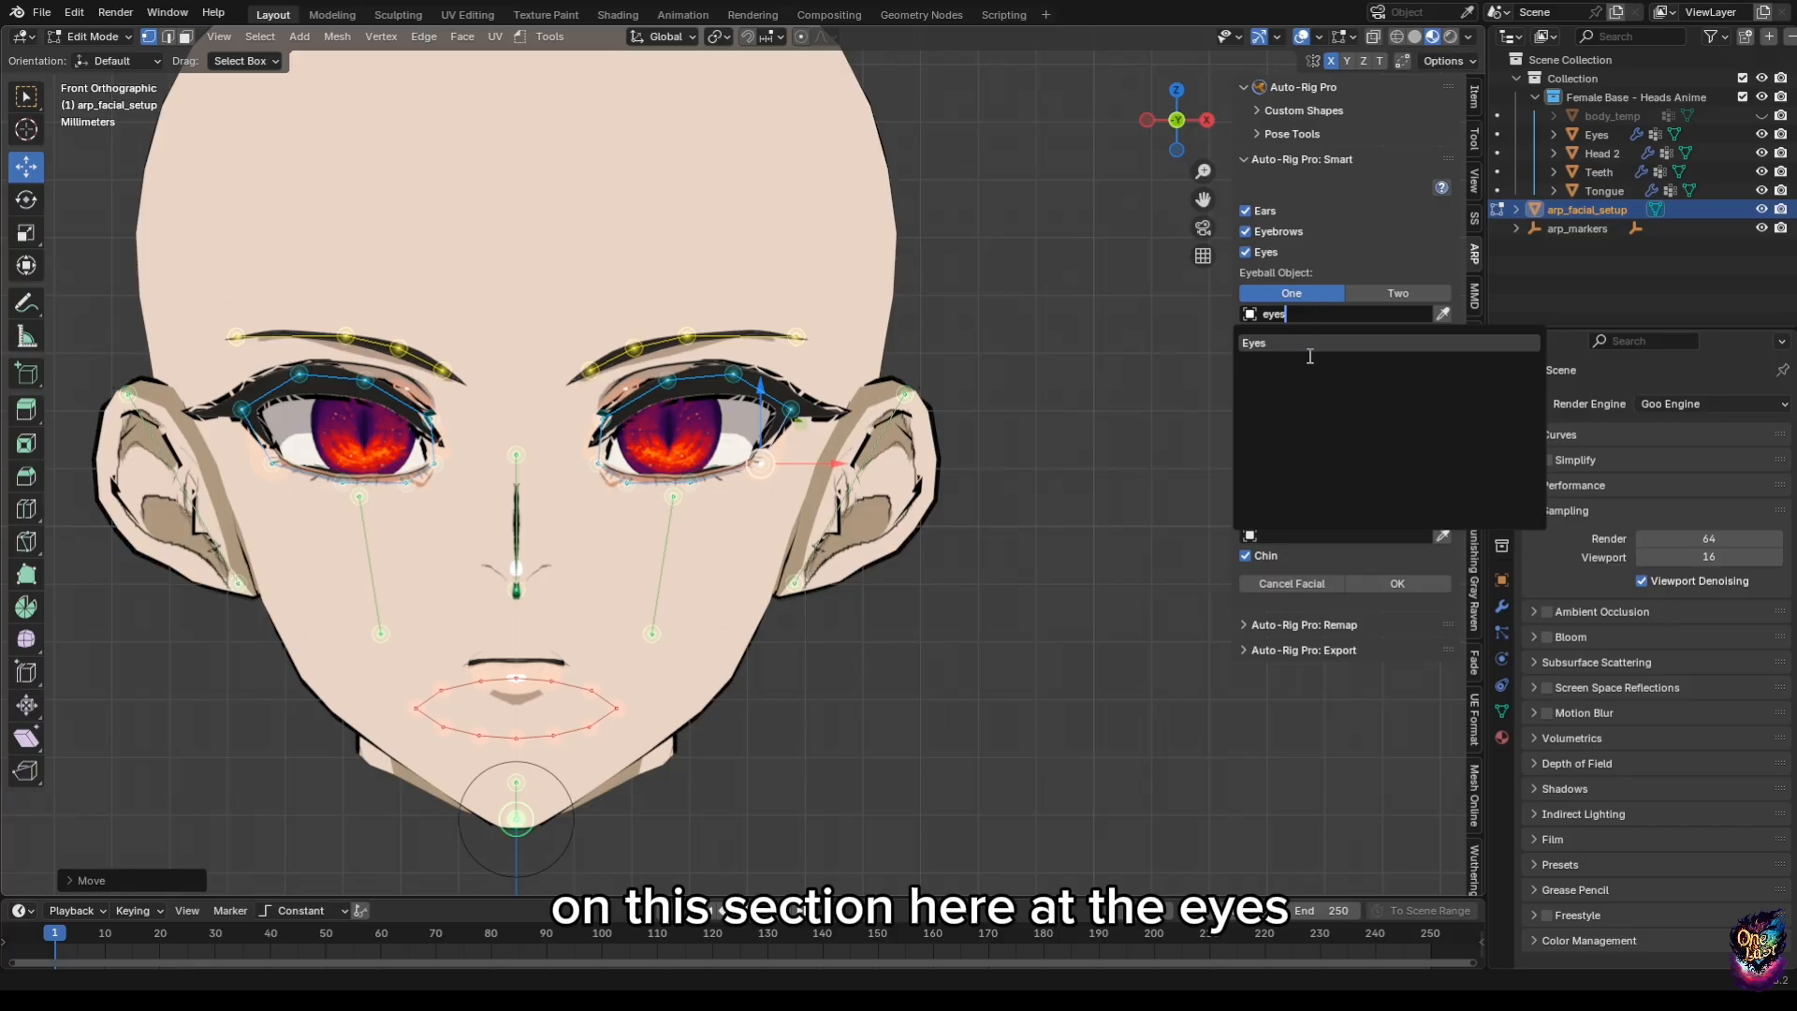
pyautogui.click(1305, 344)
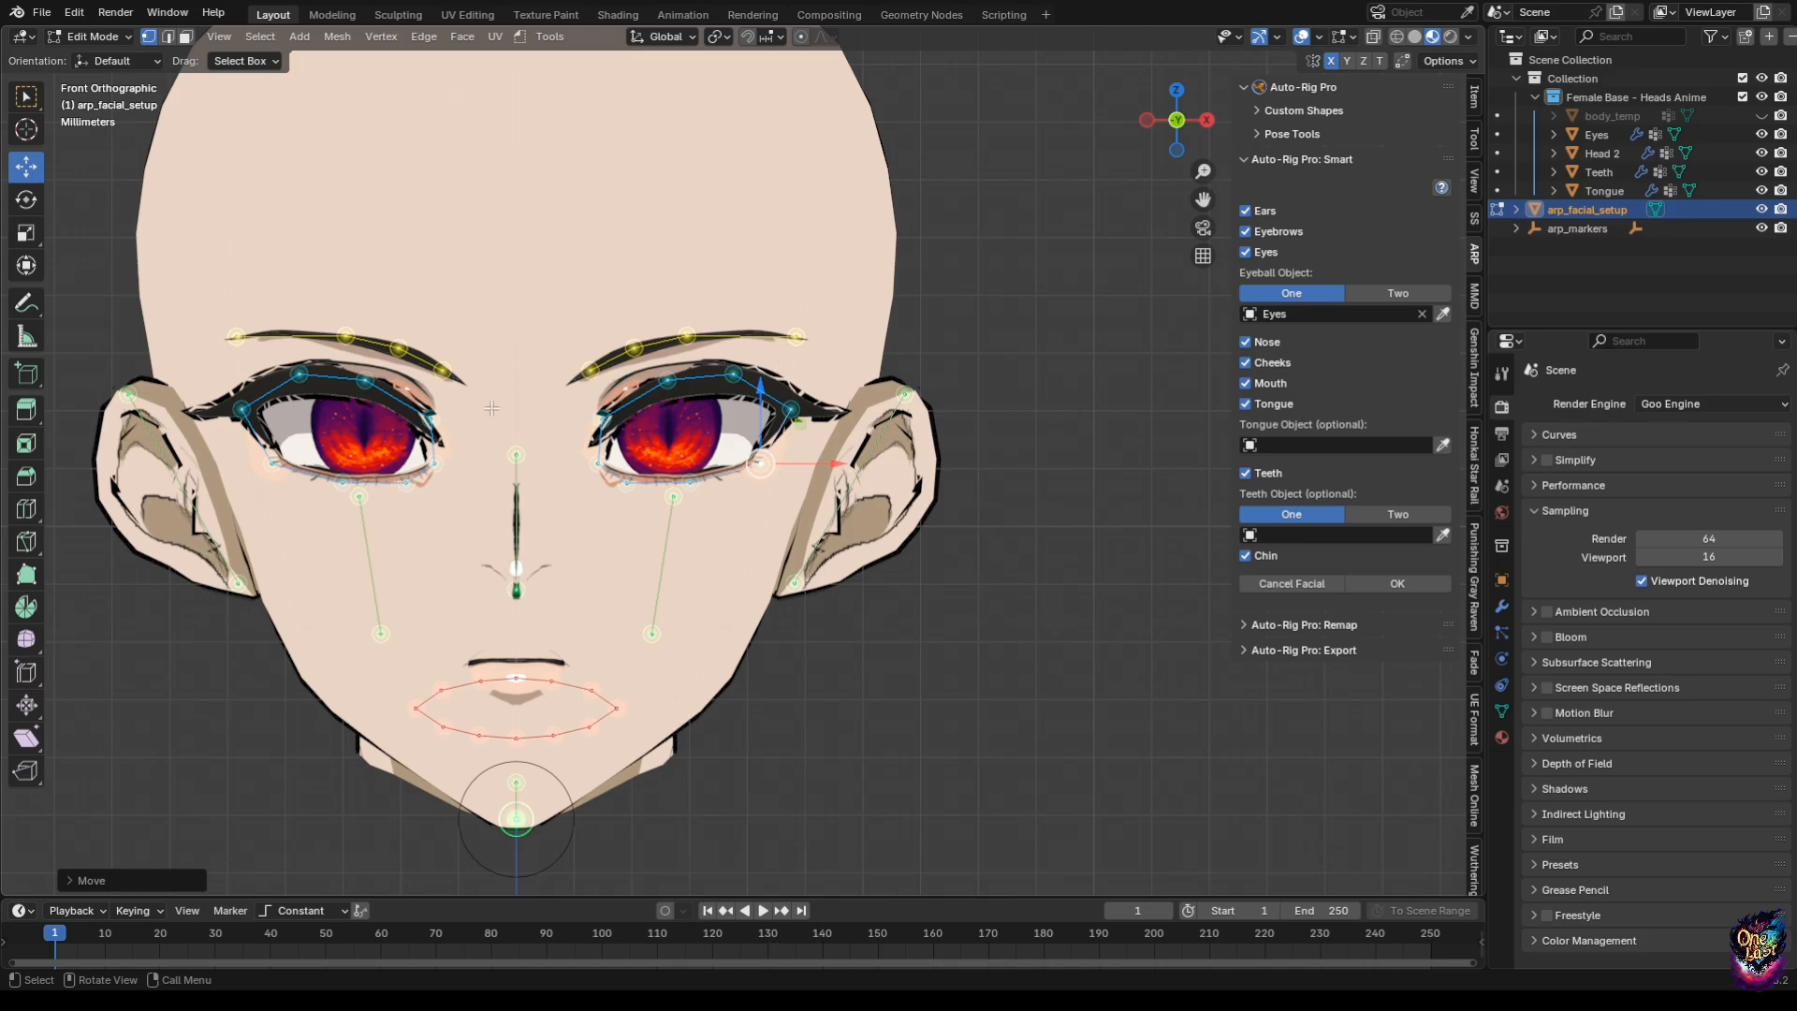
# Assign the Tongue object as the optional tongue object in the facial setup.
pyautogui.click(1312, 442)
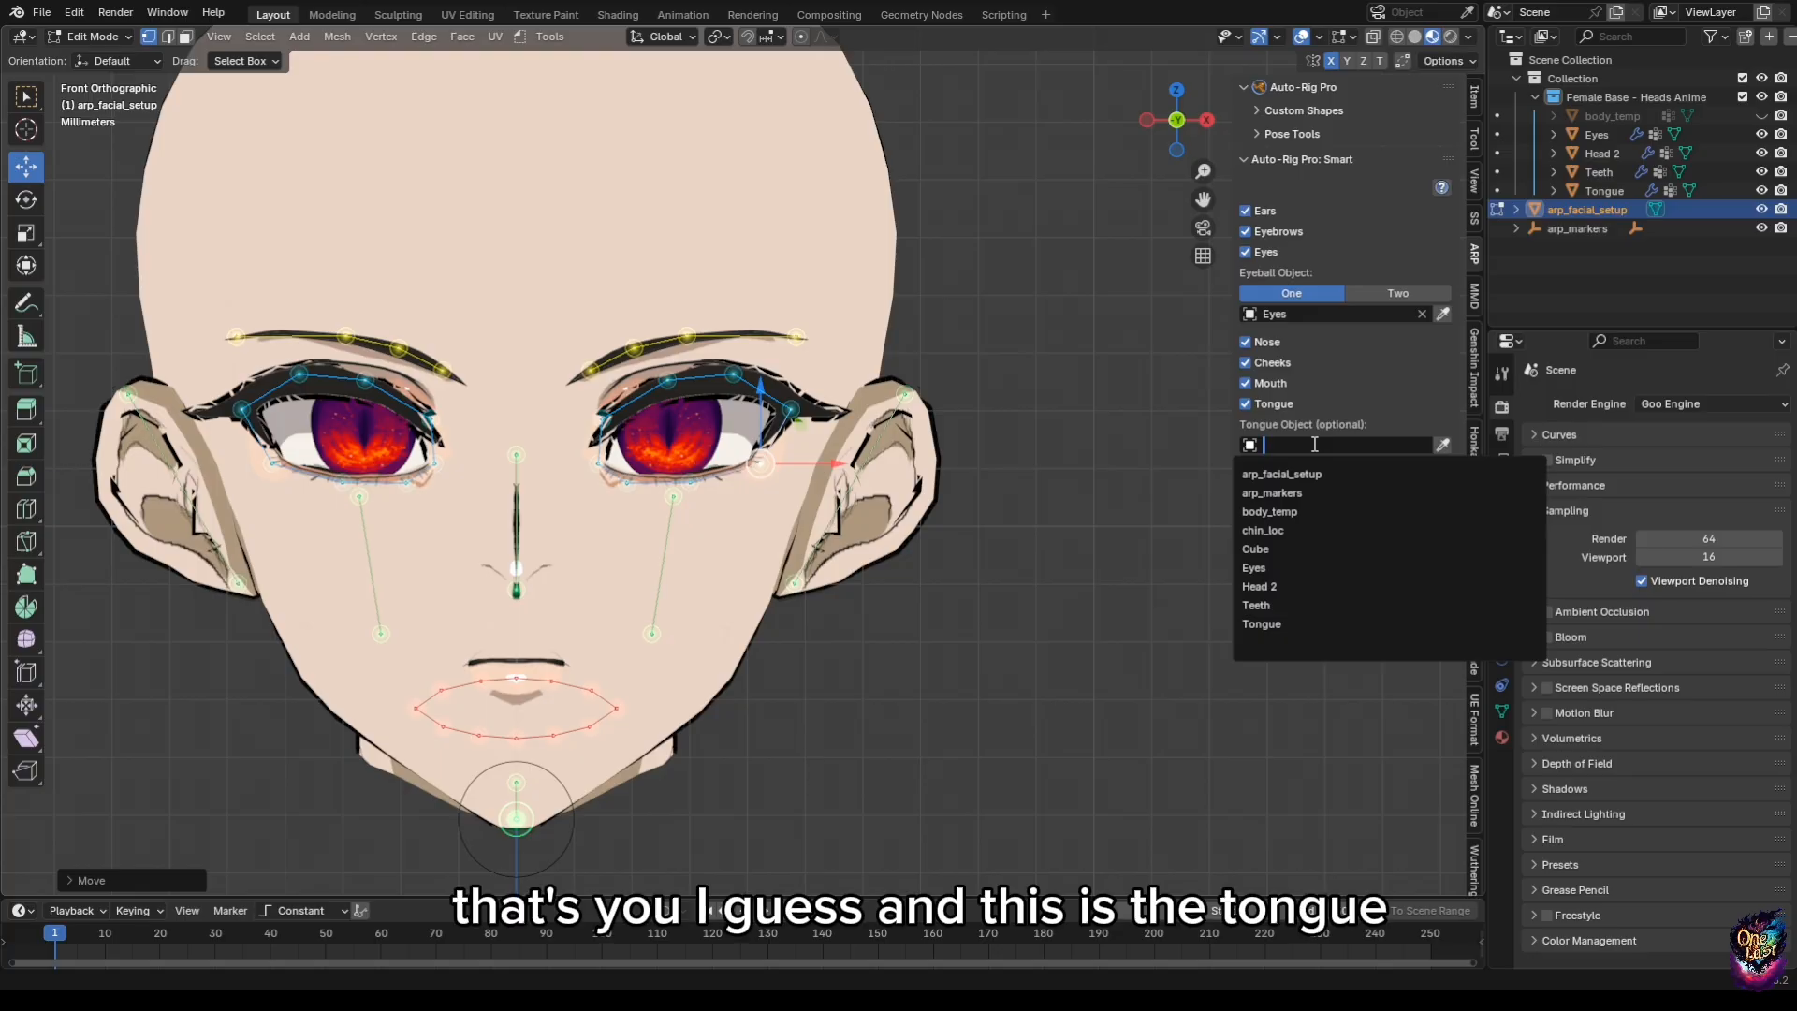
pyautogui.write('ton')
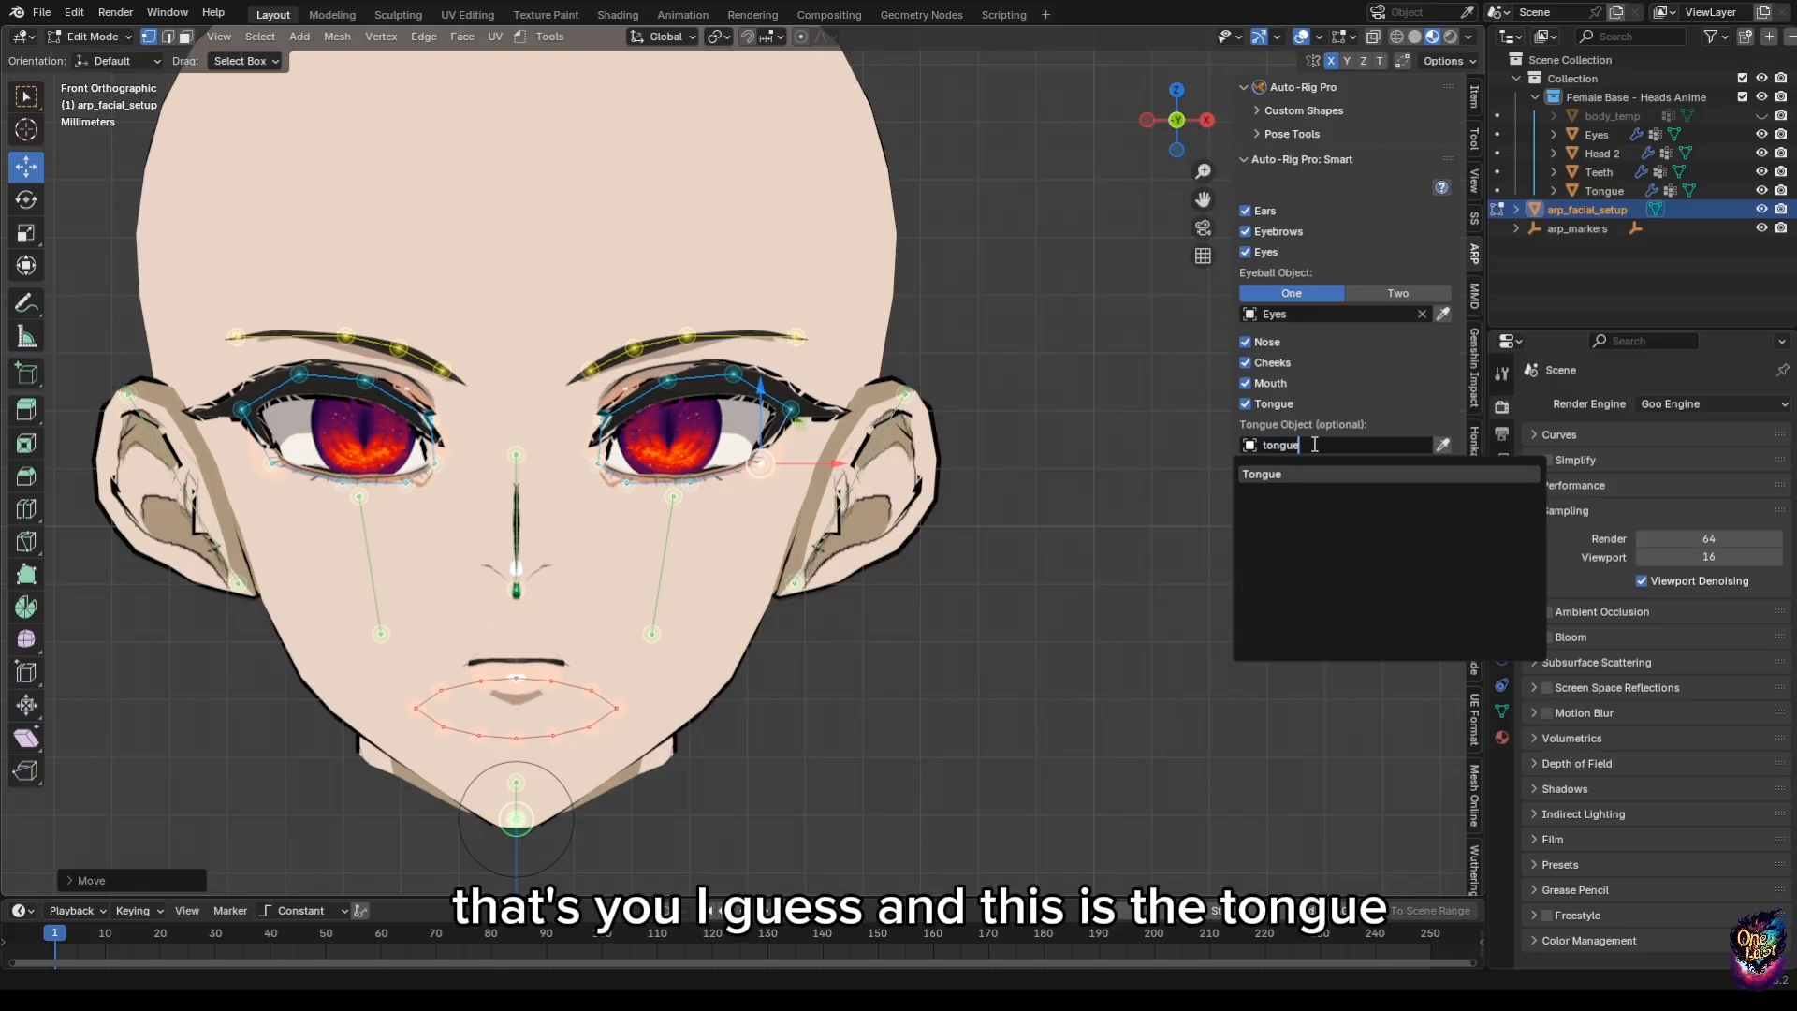
pyautogui.write('gue')
pyautogui.press('Return')
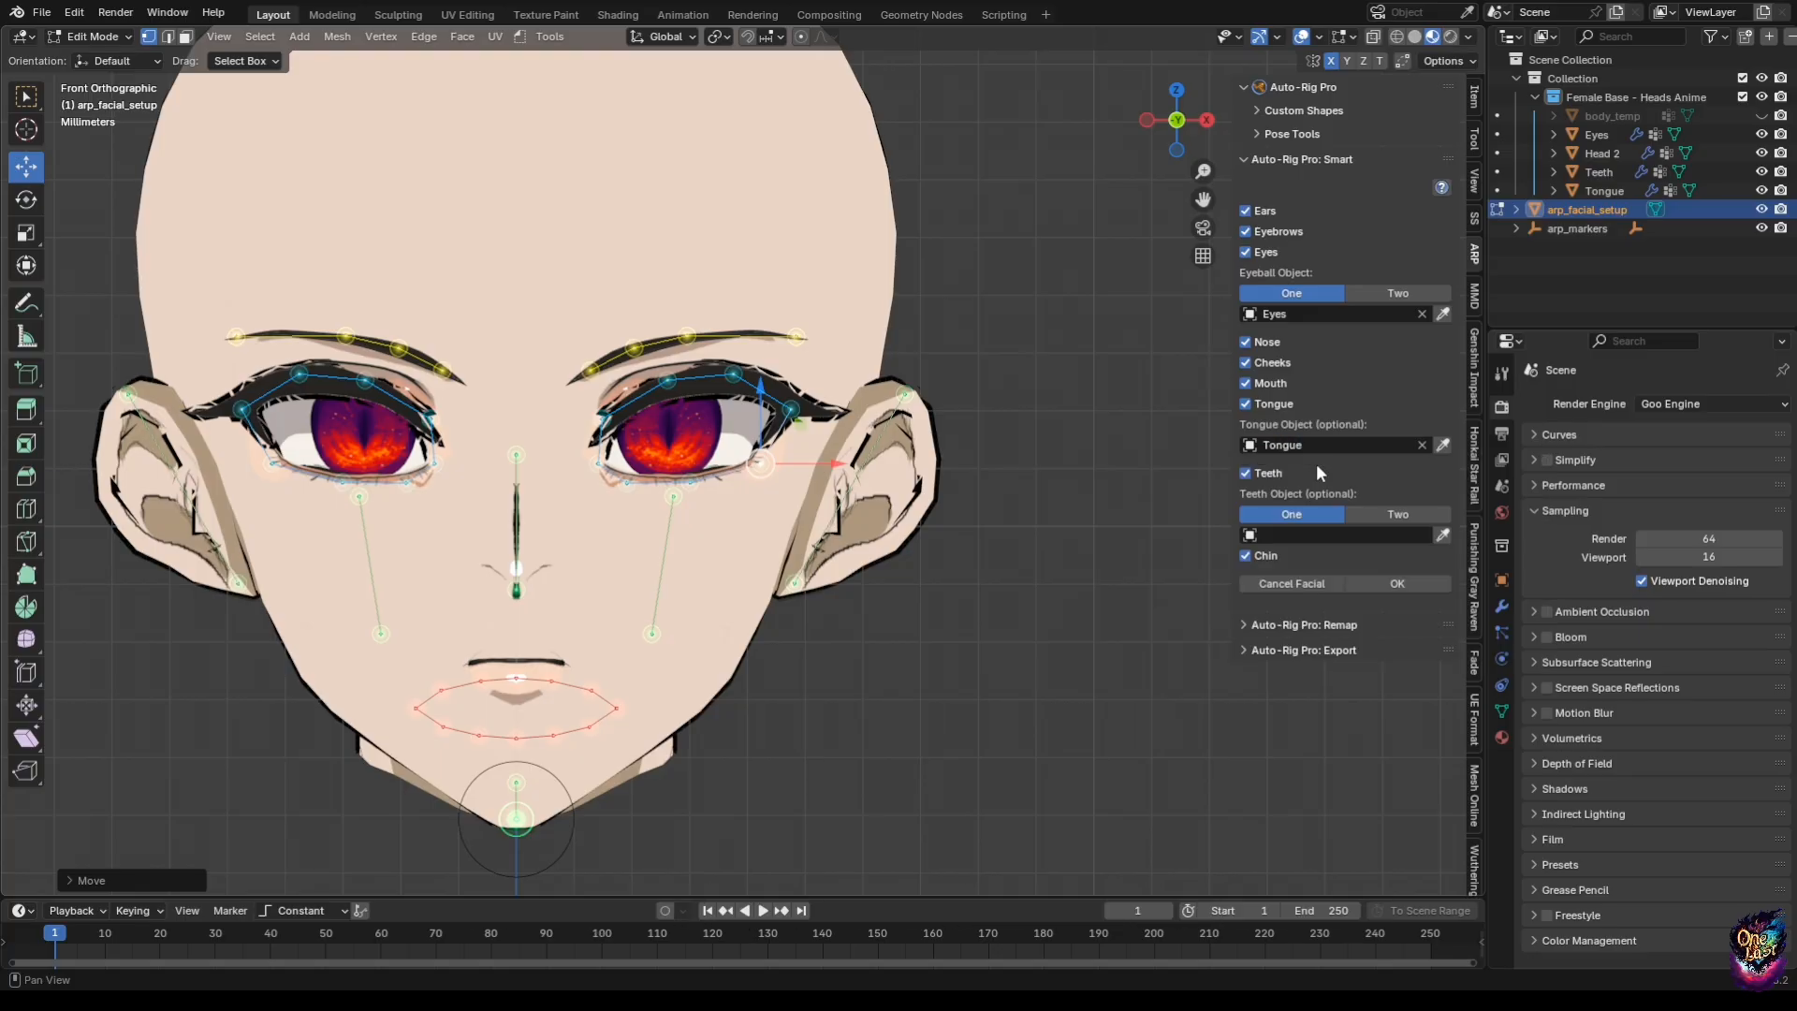
pyautogui.click(1310, 535)
pyautogui.write('tetth')
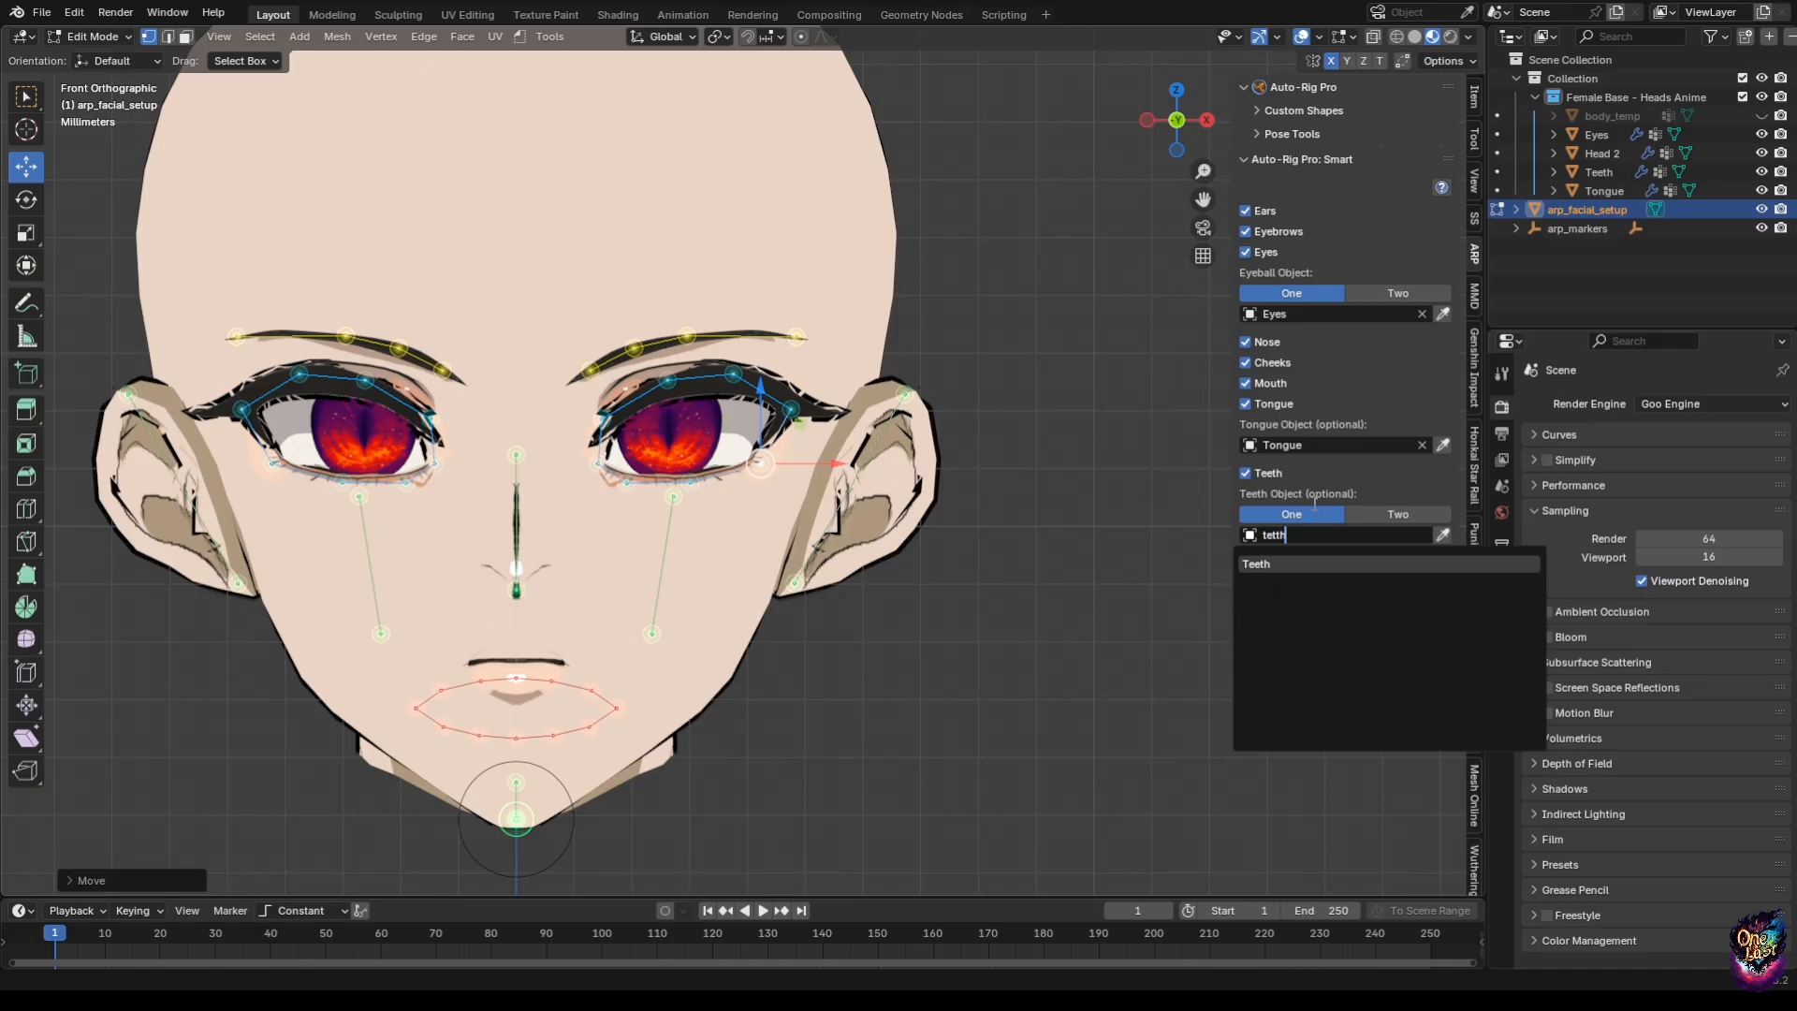
pyautogui.press('Escape')
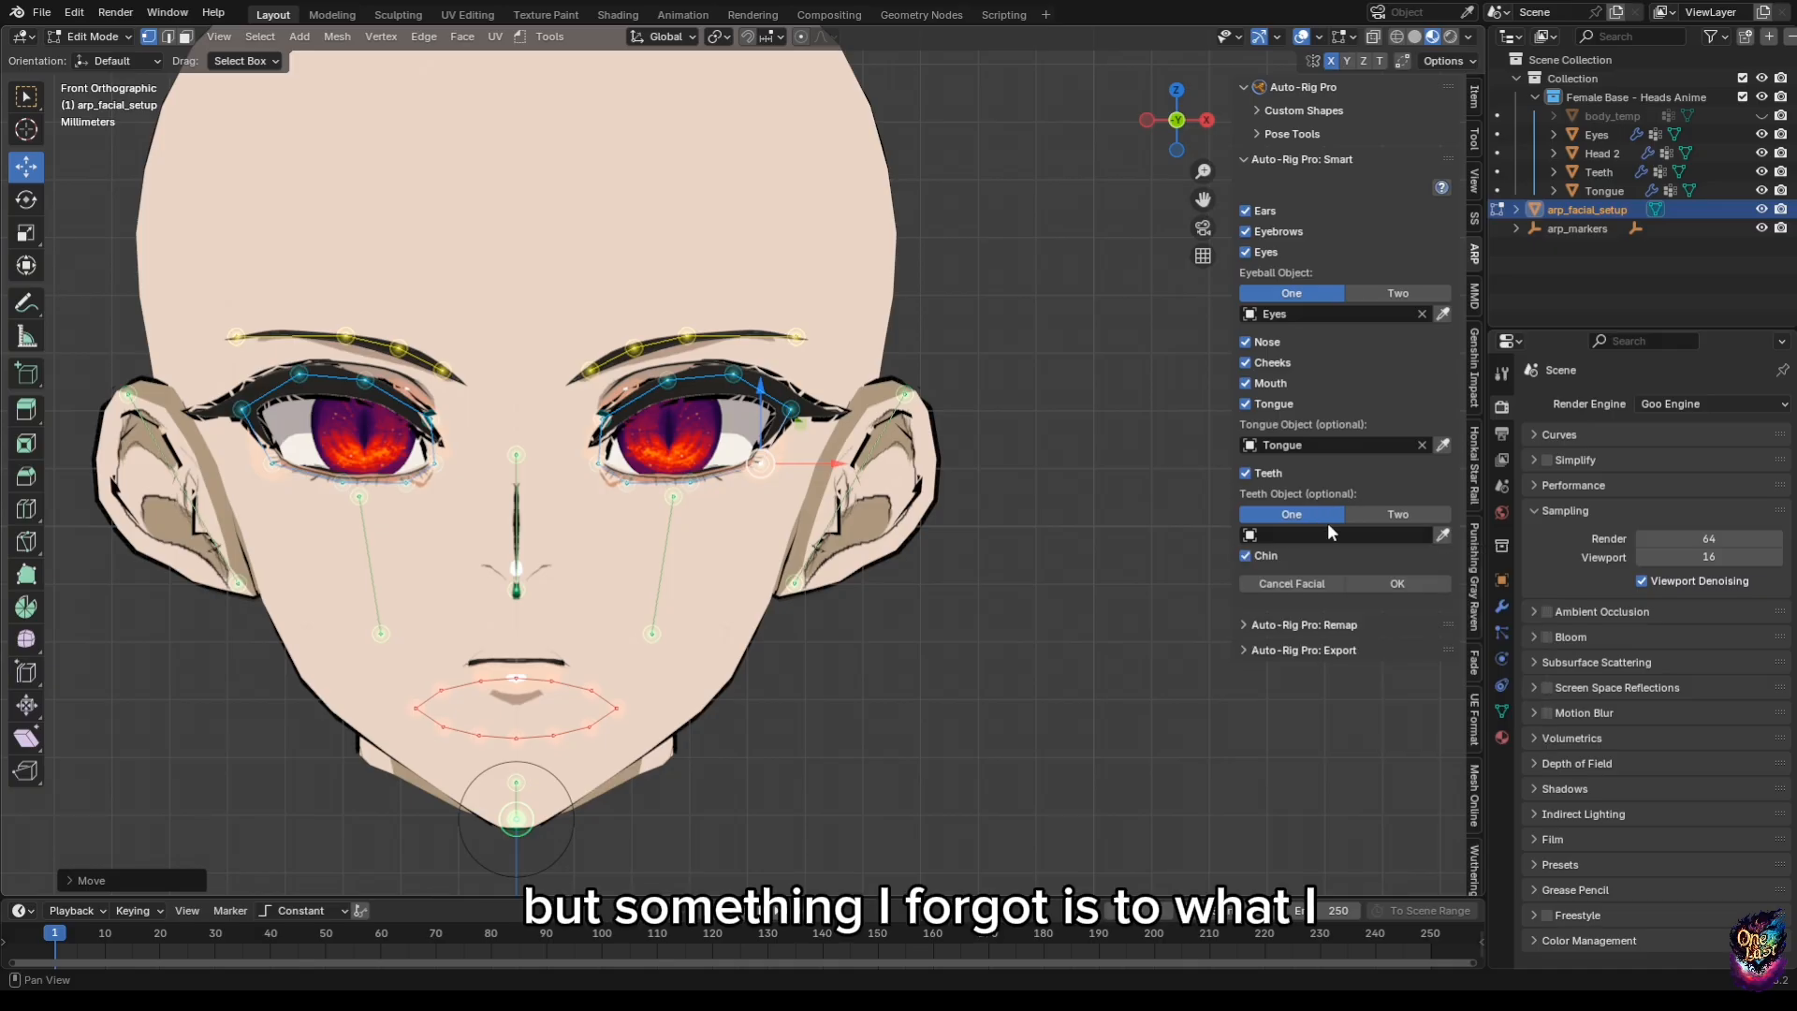
pyautogui.click(1329, 531)
pyautogui.write('teet')
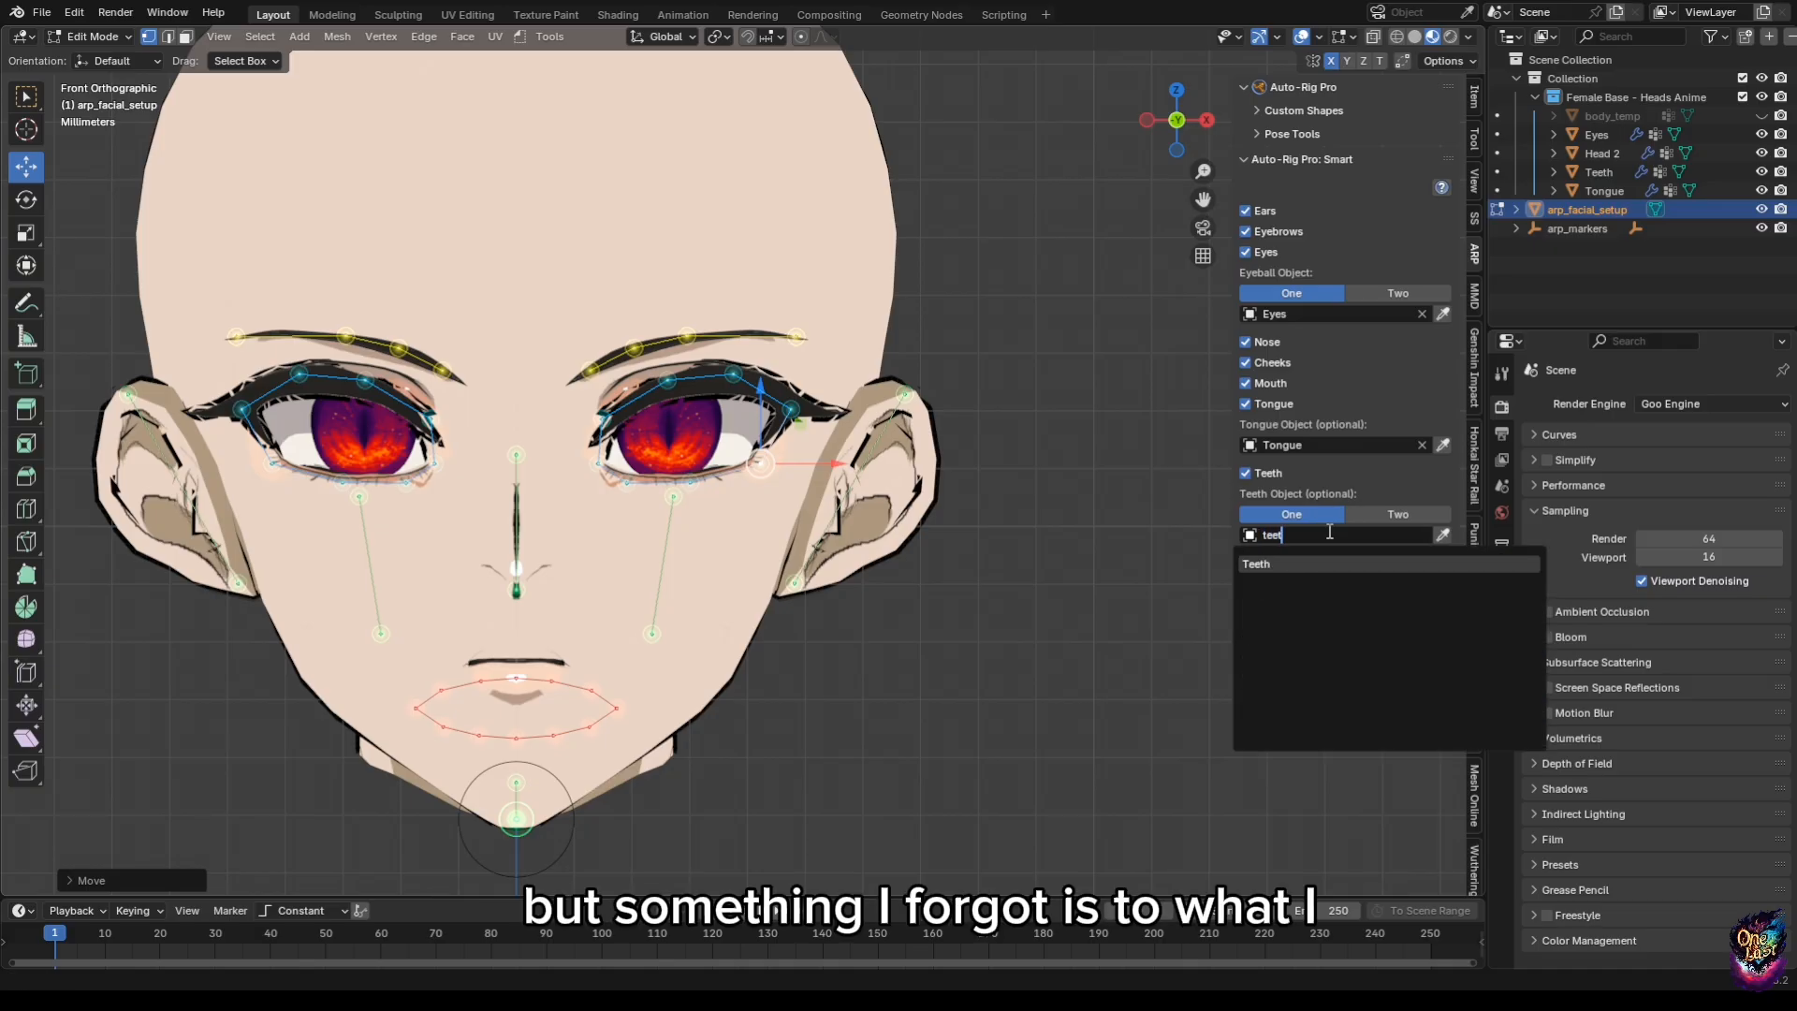
pyautogui.write('h')
pyautogui.press('Escape')
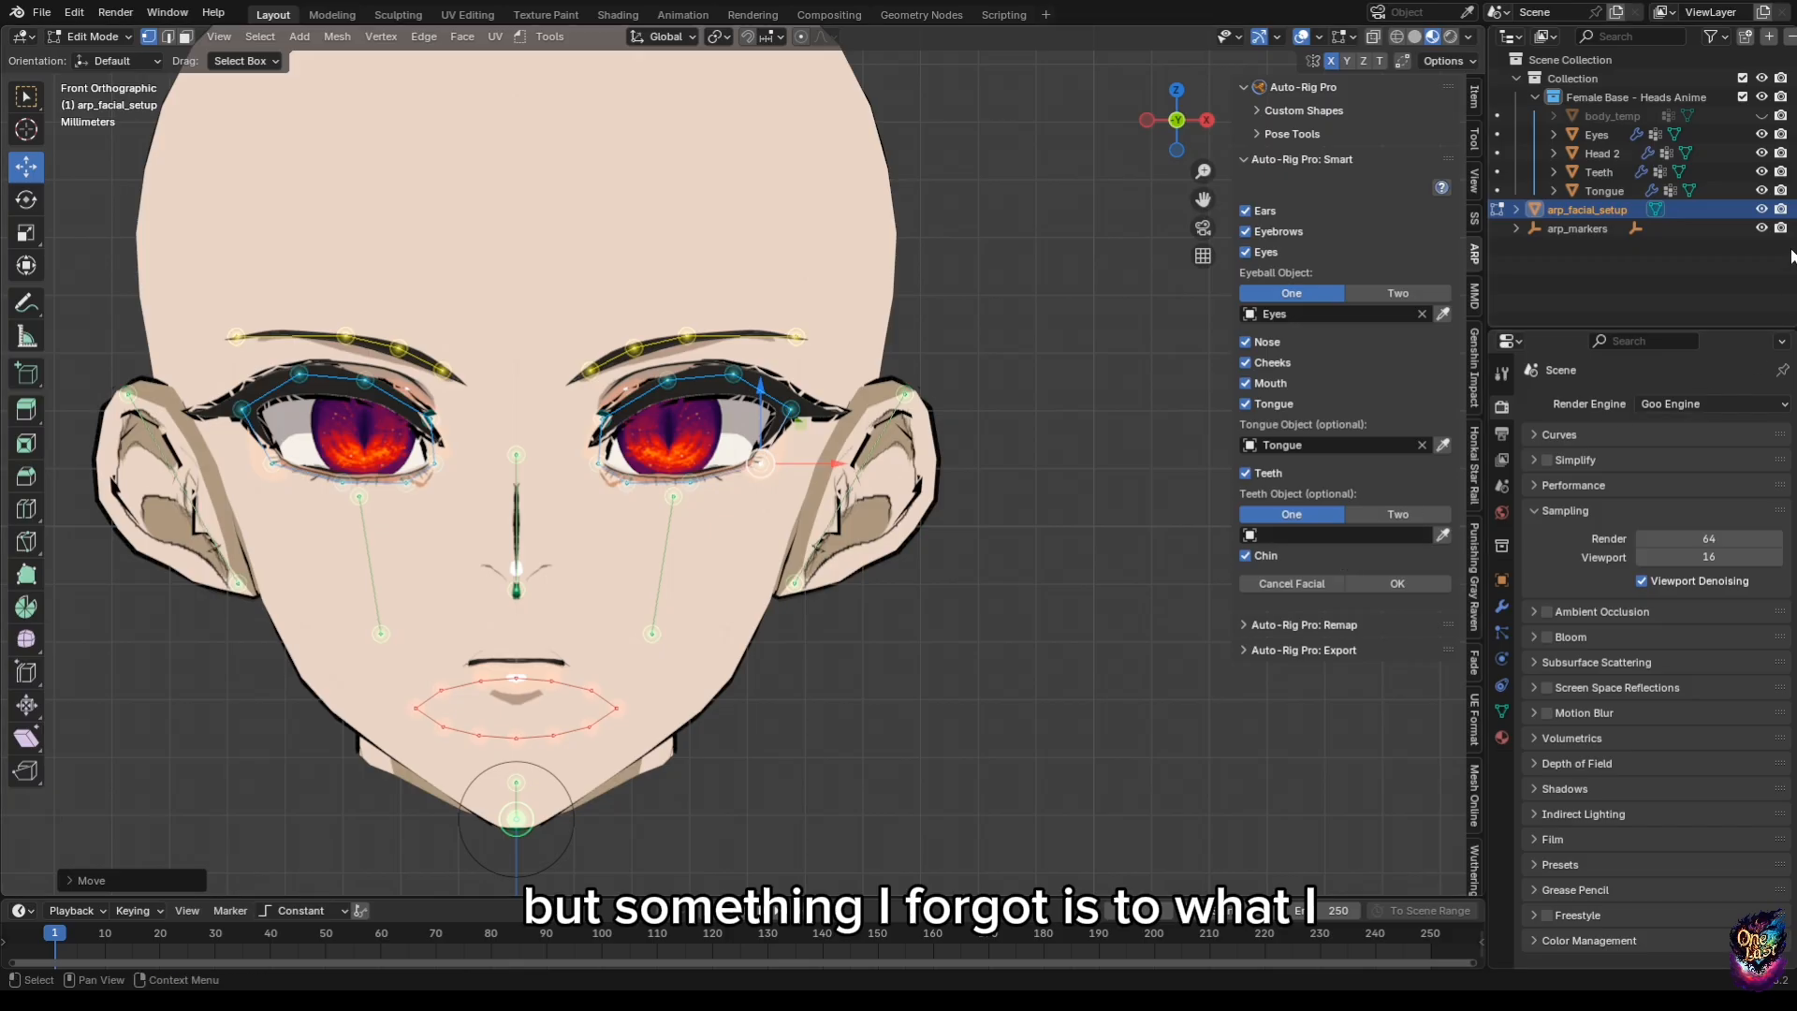
# Return to Object Mode and apply the Mirror modifiers on the Eyes and Head 2 objects.
pyautogui.click(93, 37)
pyautogui.click(104, 58)
pyautogui.click(1597, 135)
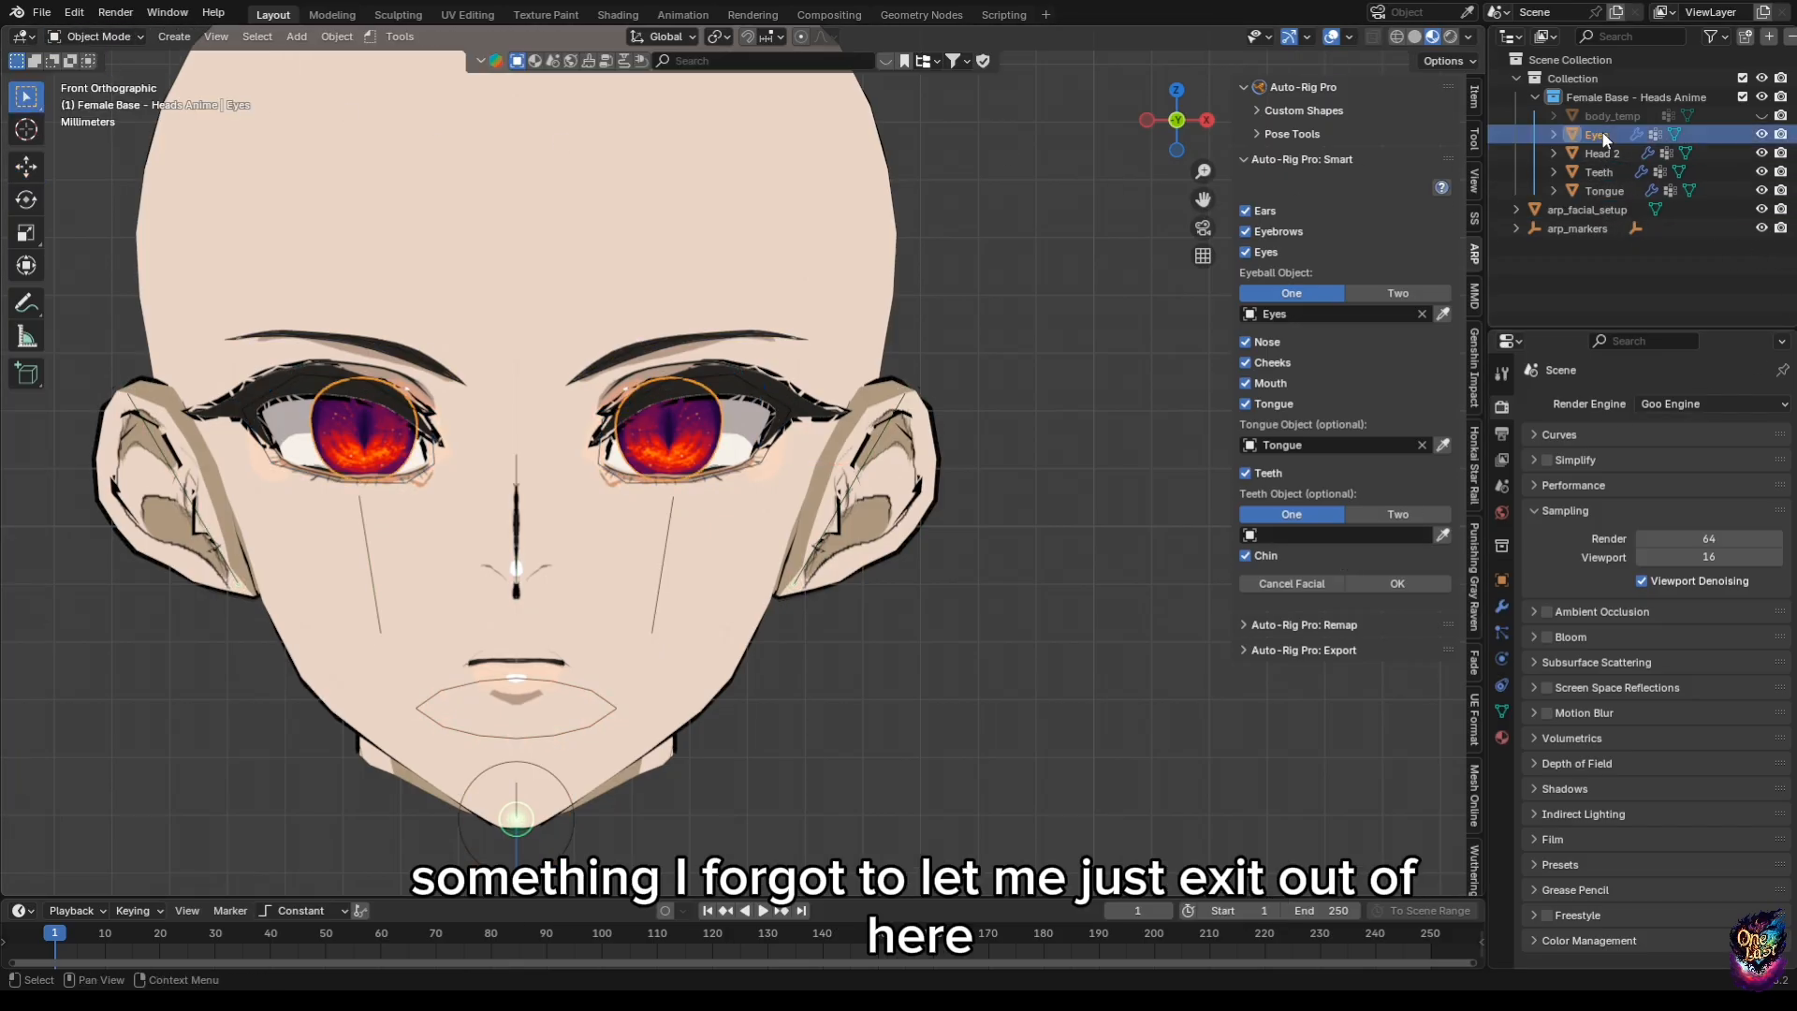
pyautogui.click(1501, 606)
pyautogui.click(1736, 434)
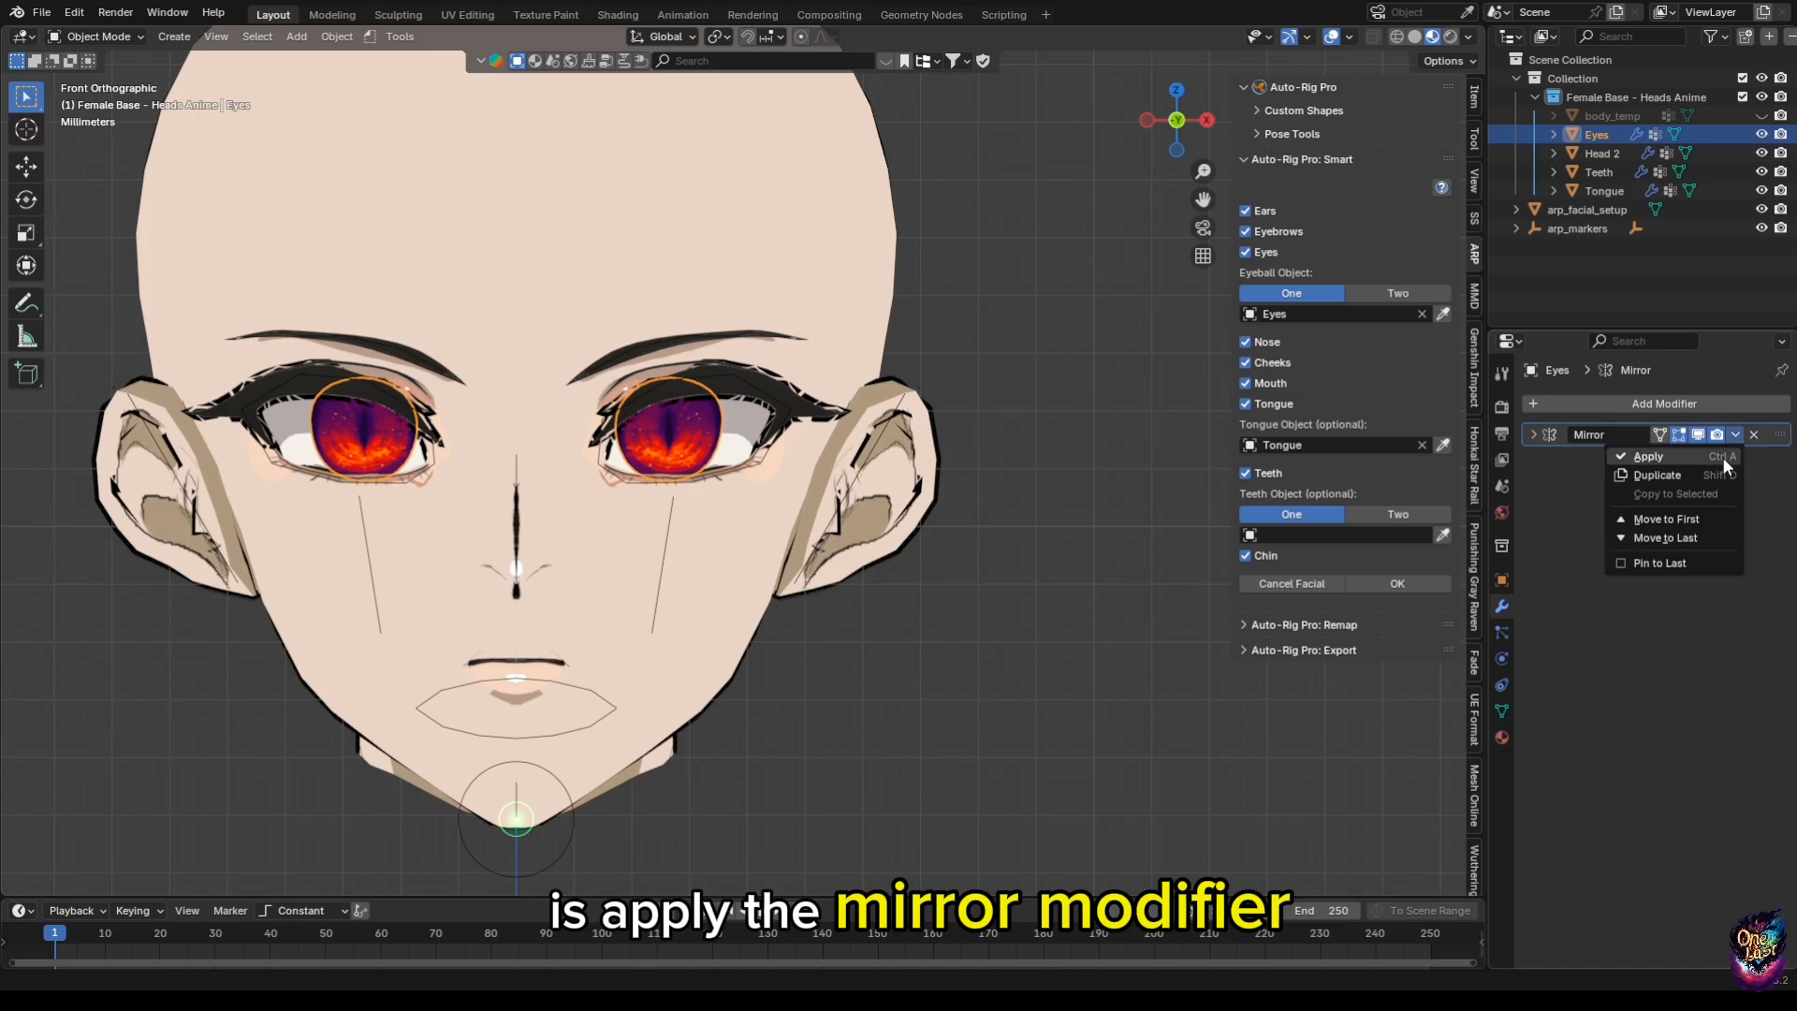
pyautogui.click(1721, 457)
pyautogui.click(1596, 149)
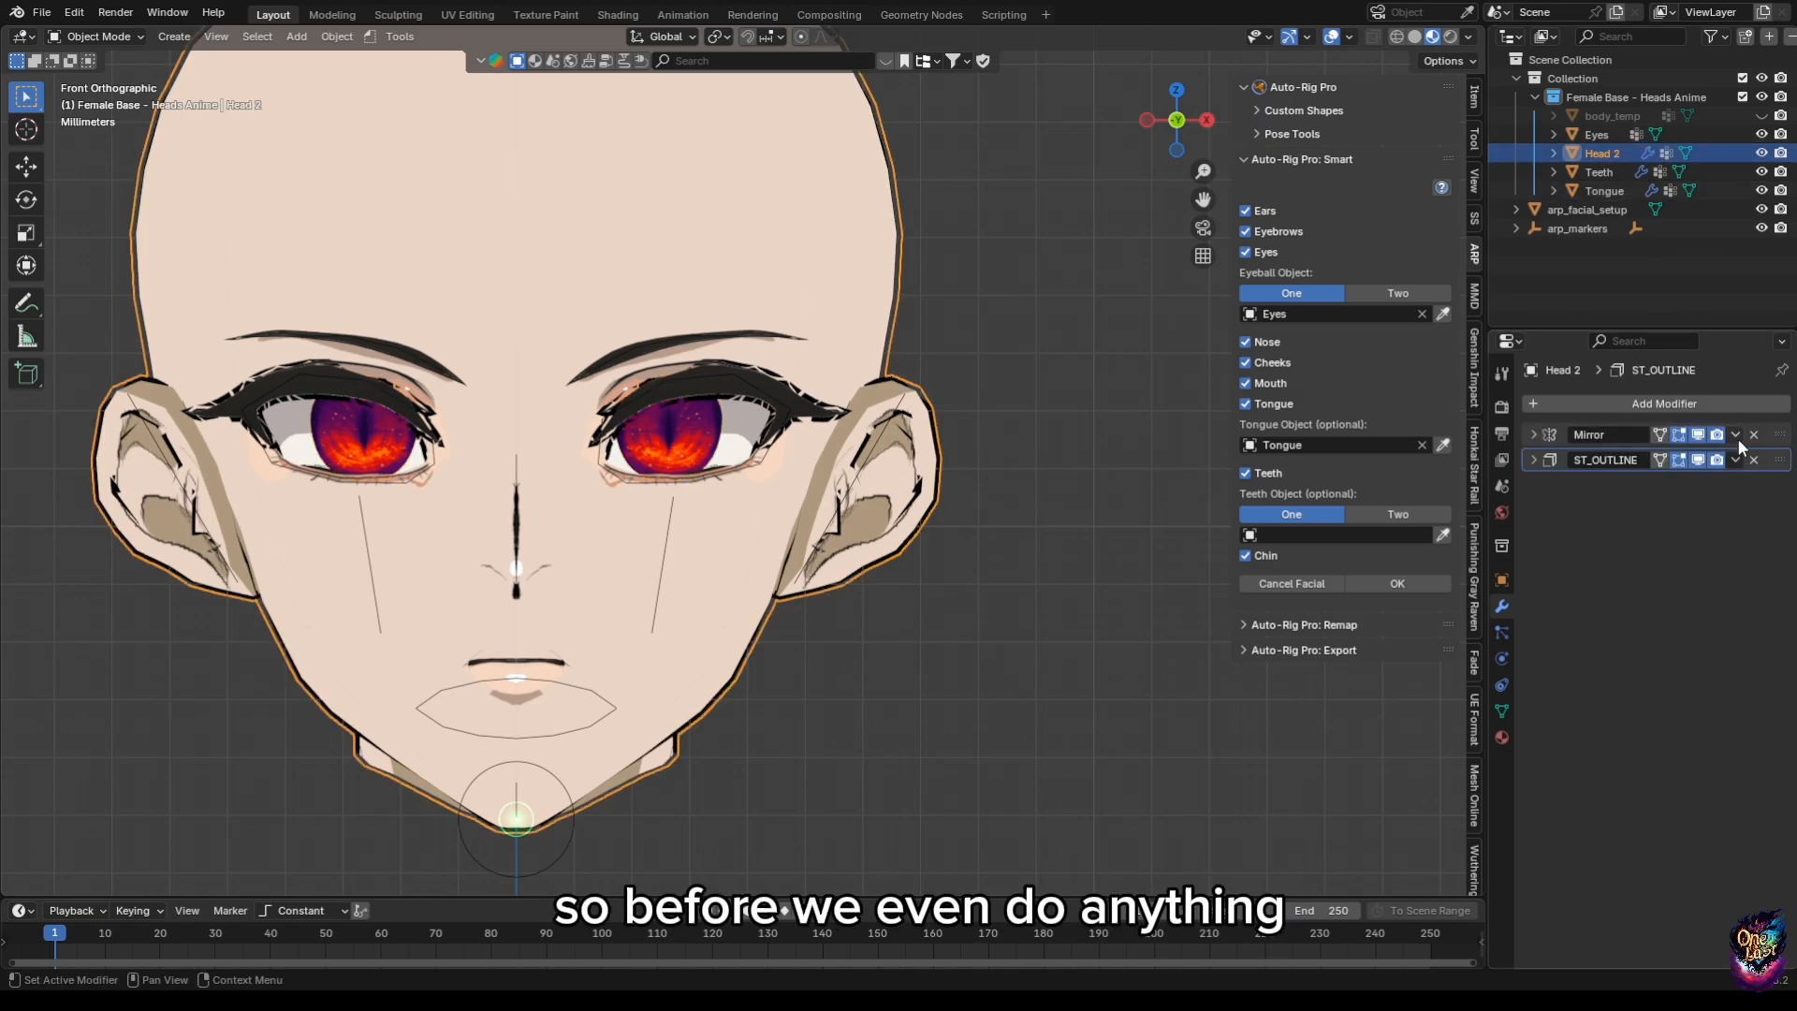
pyautogui.click(1736, 434)
pyautogui.click(1722, 458)
# Apply the Mirror modifiers on the Teeth and Tongue objects.
pyautogui.click(1600, 172)
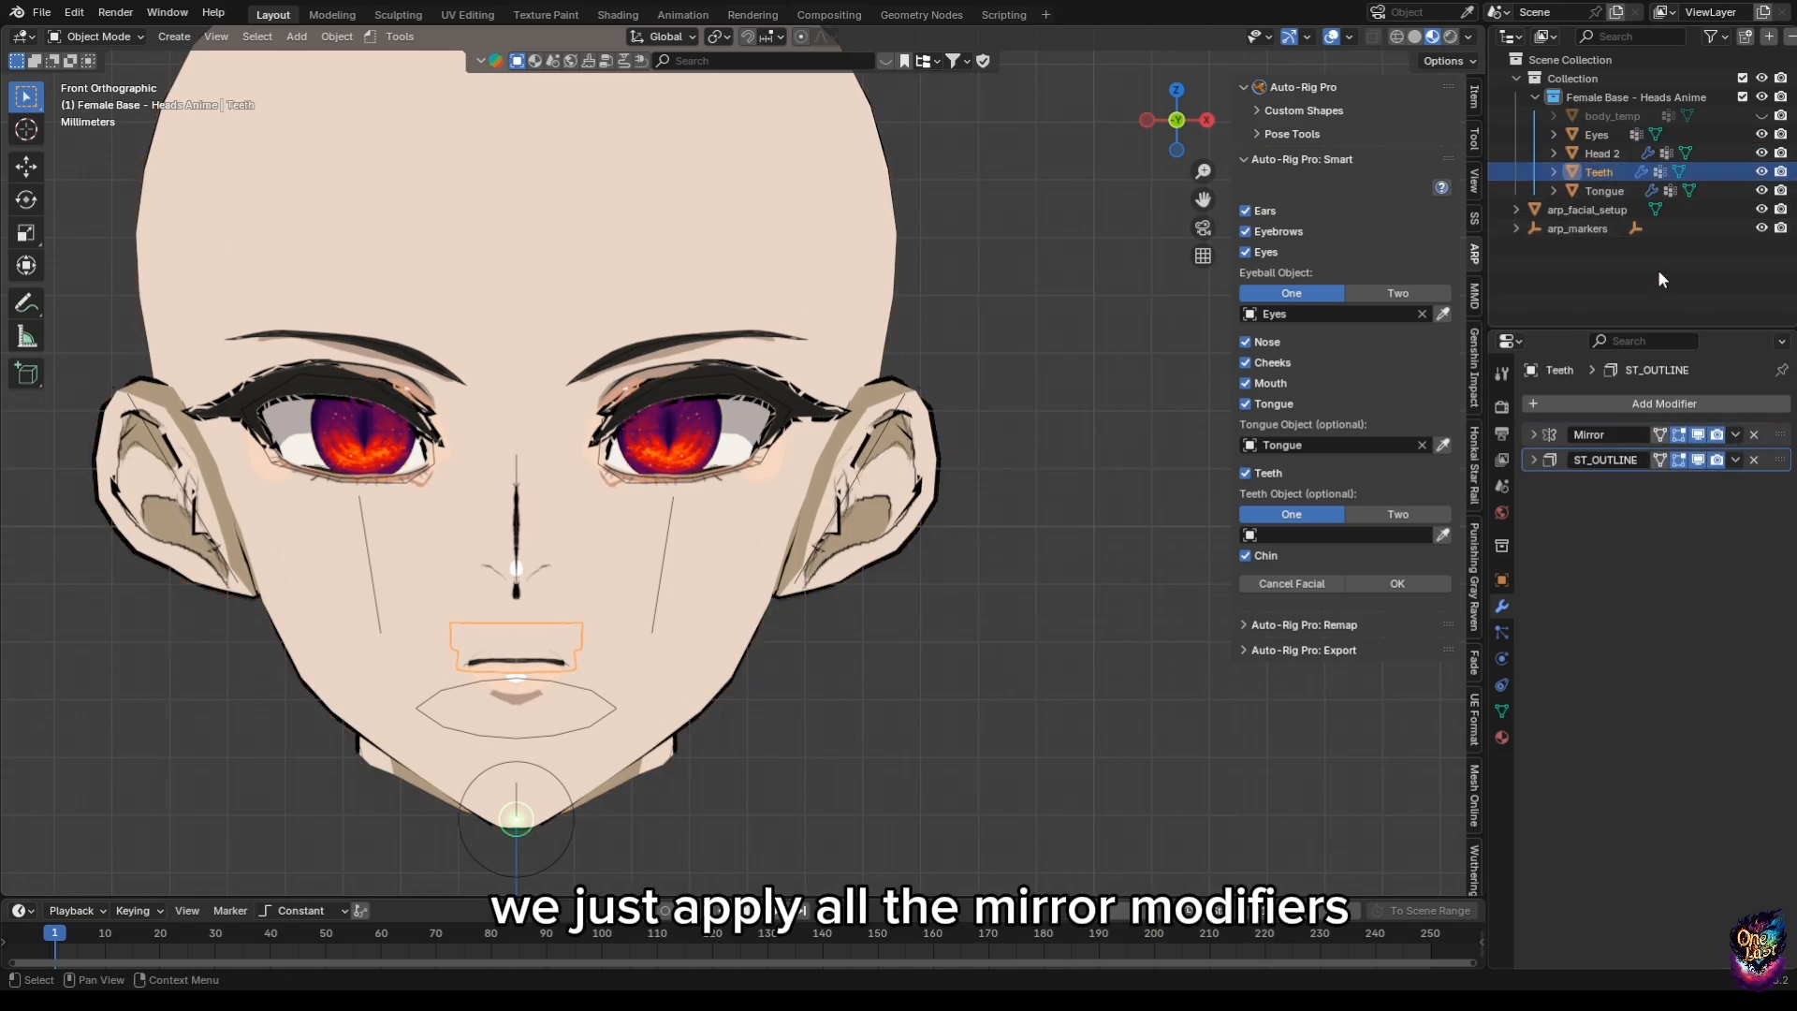
pyautogui.click(1736, 435)
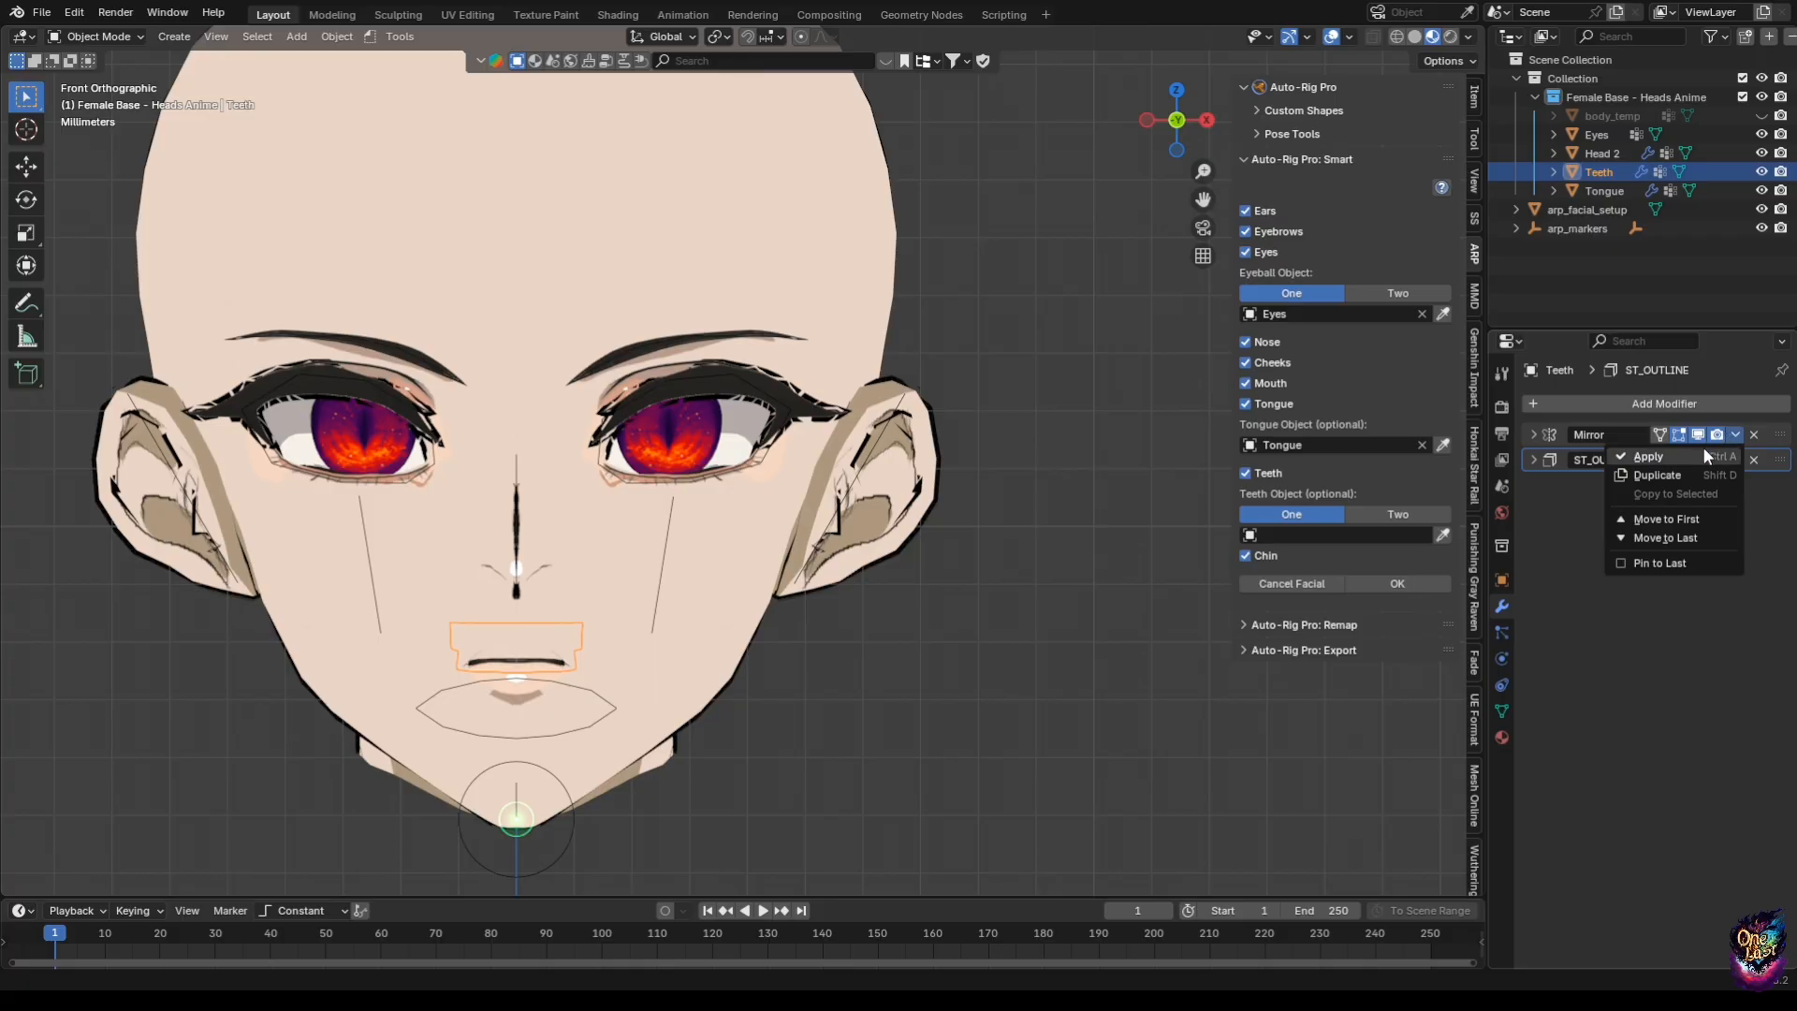
pyautogui.click(1703, 456)
pyautogui.click(1606, 190)
pyautogui.click(1737, 435)
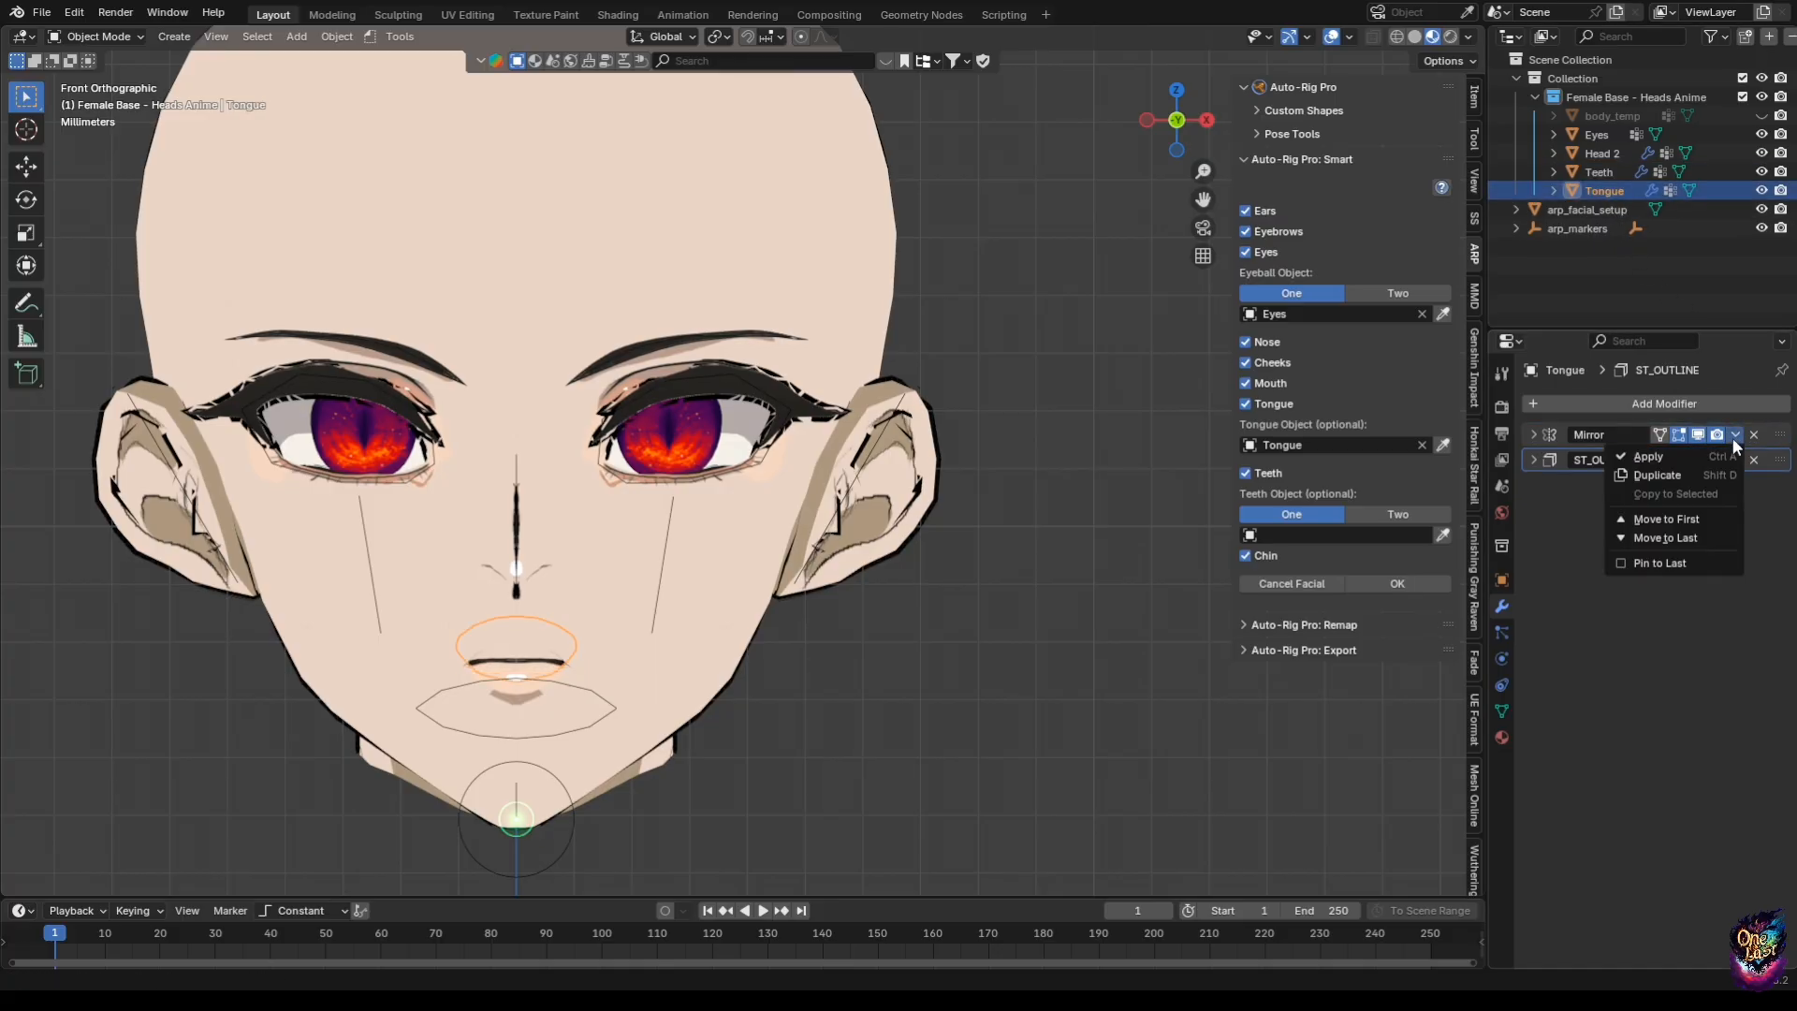
pyautogui.click(1721, 451)
pyautogui.click(1606, 135)
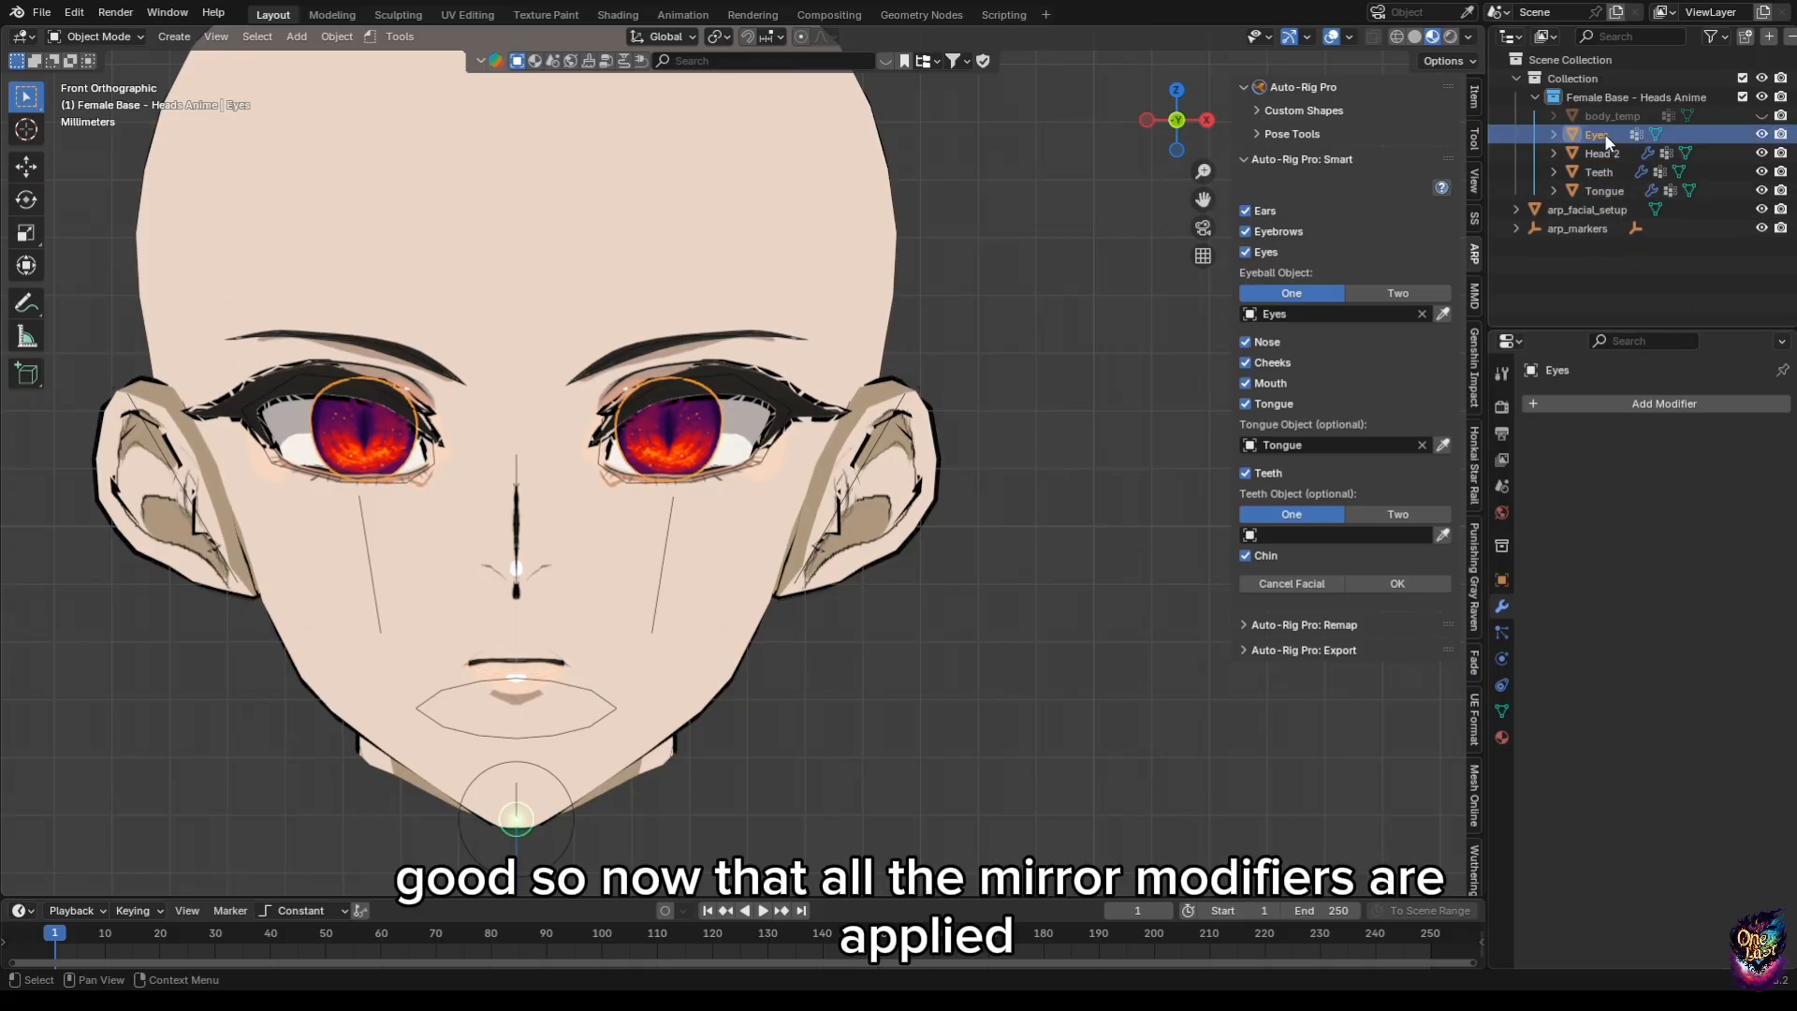
# Put arp_facial_setup back into Edit Mode and assign the Teeth object as its single teeth object.
pyautogui.click(666, 534)
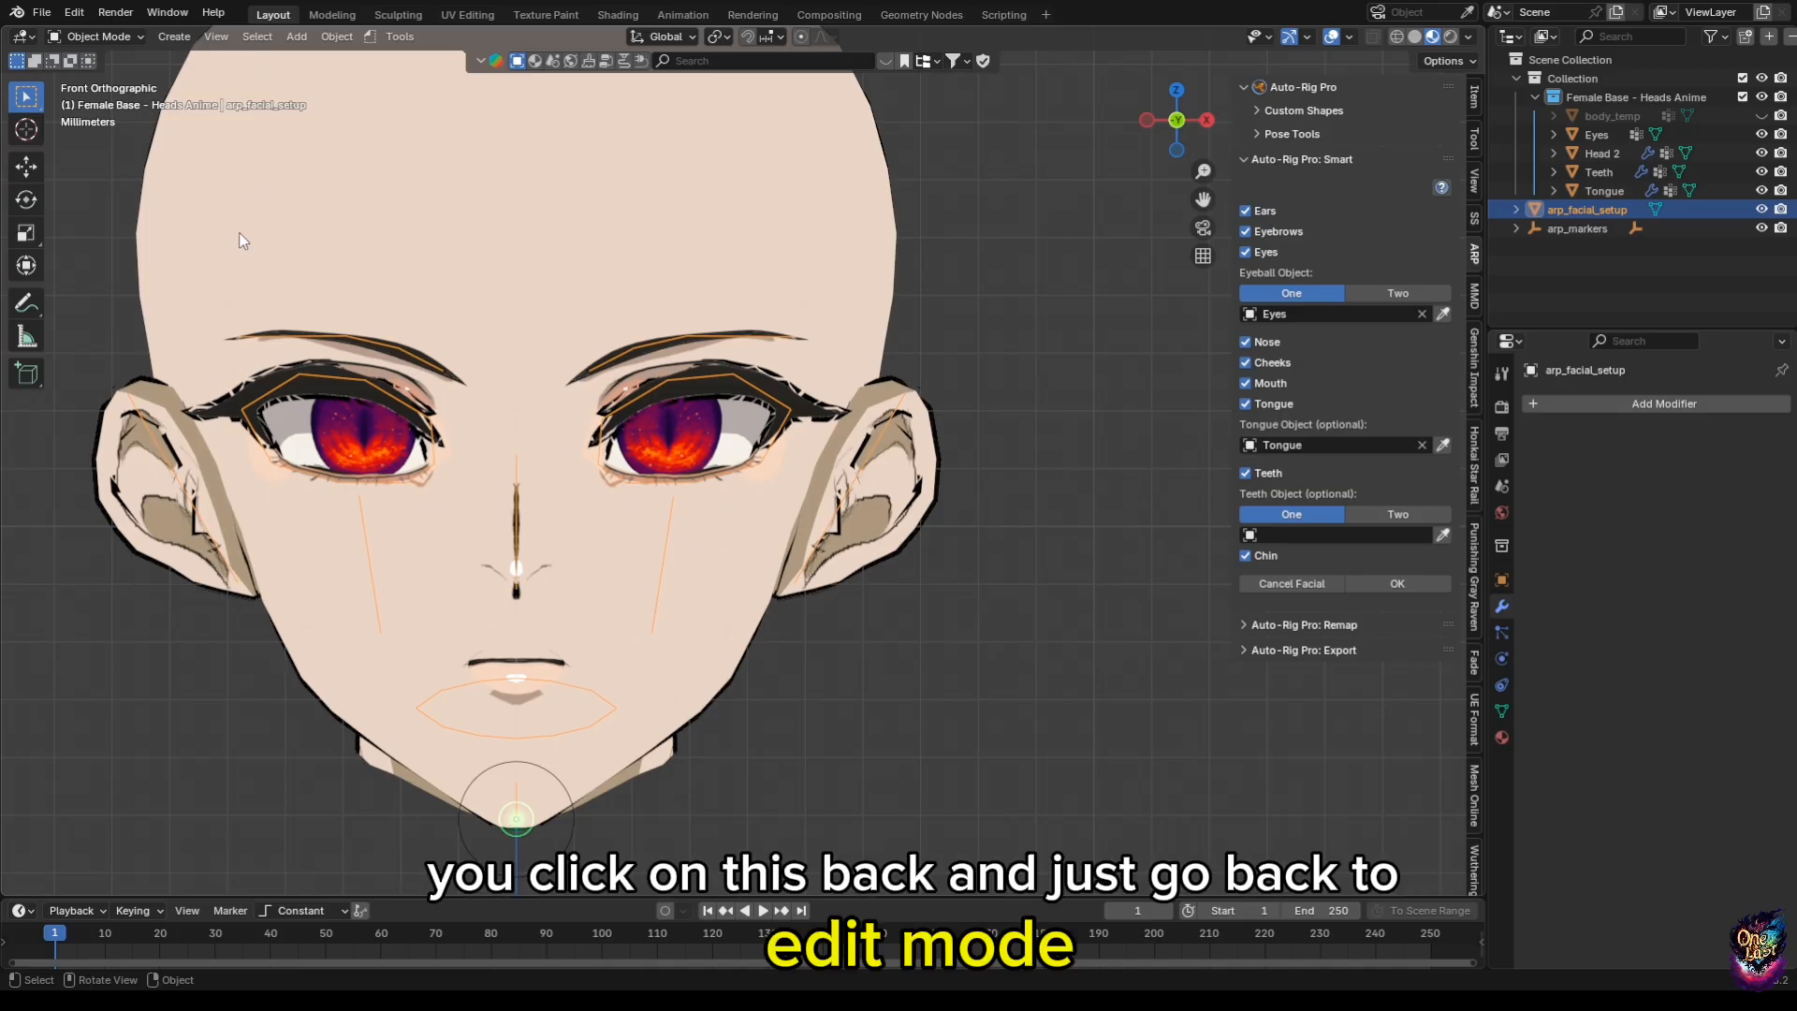
pyautogui.click(140, 36)
pyautogui.click(132, 78)
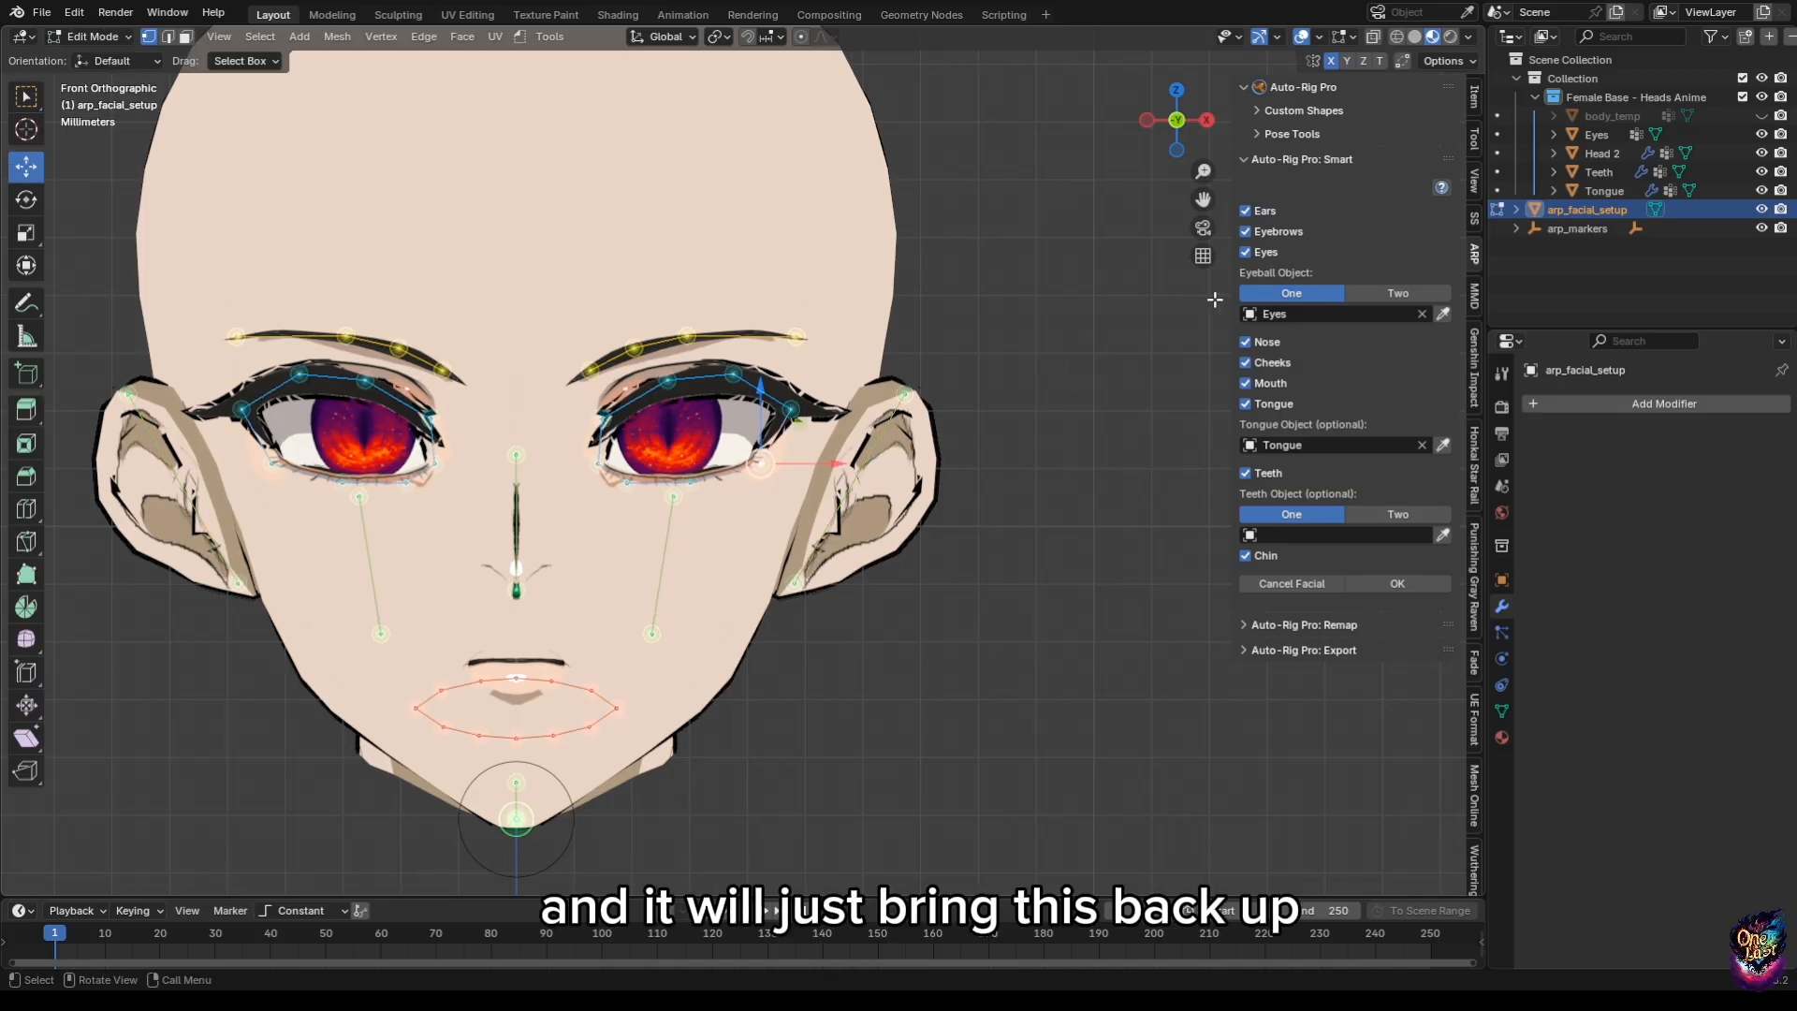
pyautogui.click(1355, 535)
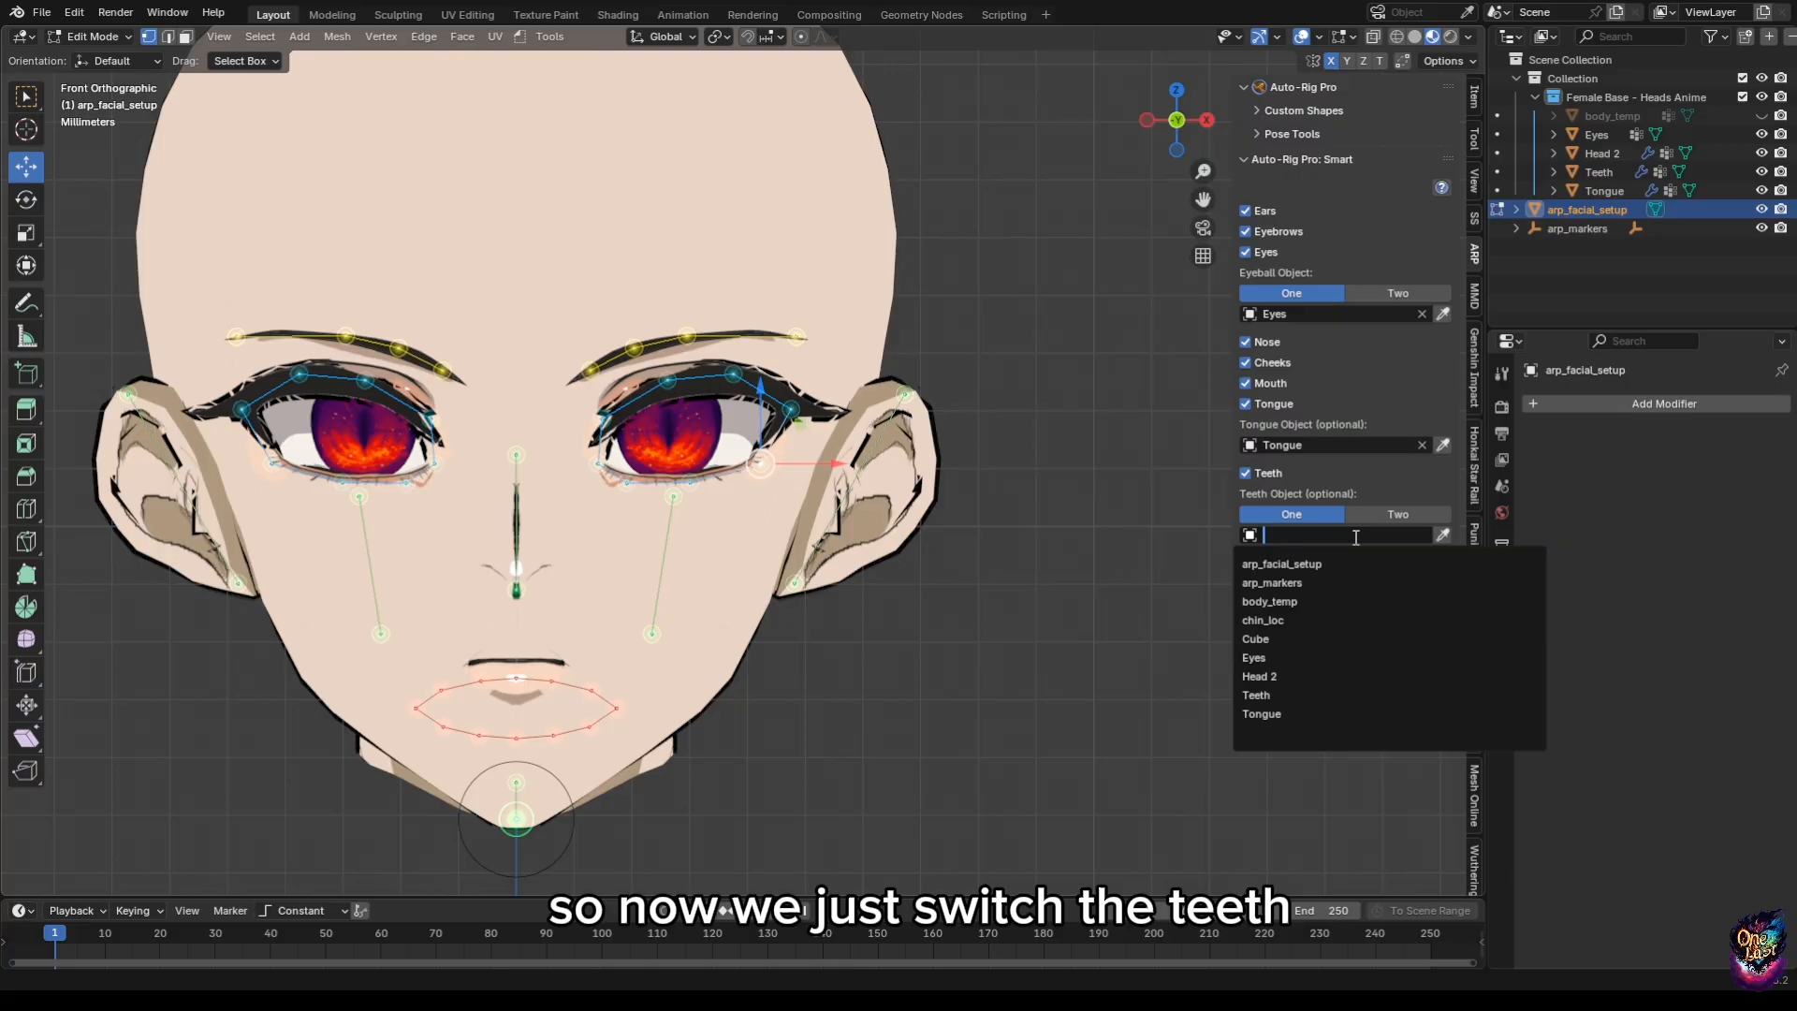
pyautogui.write('teet')
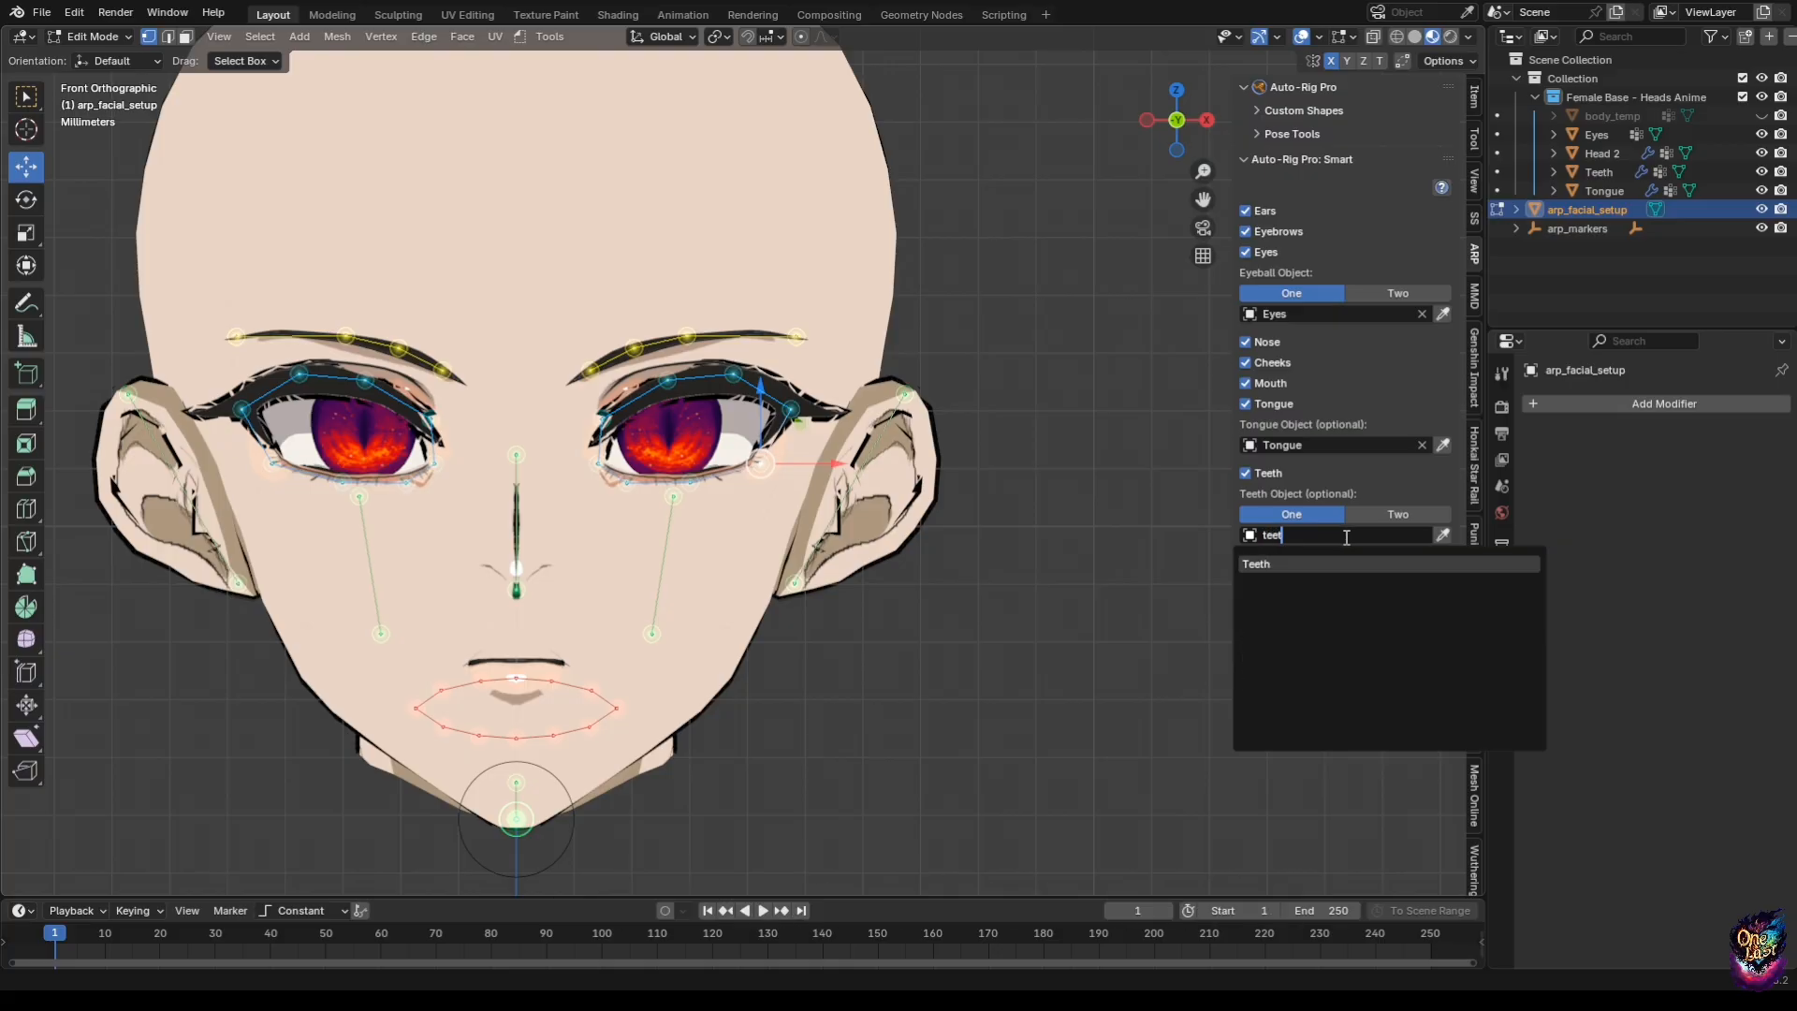
pyautogui.press('Return')
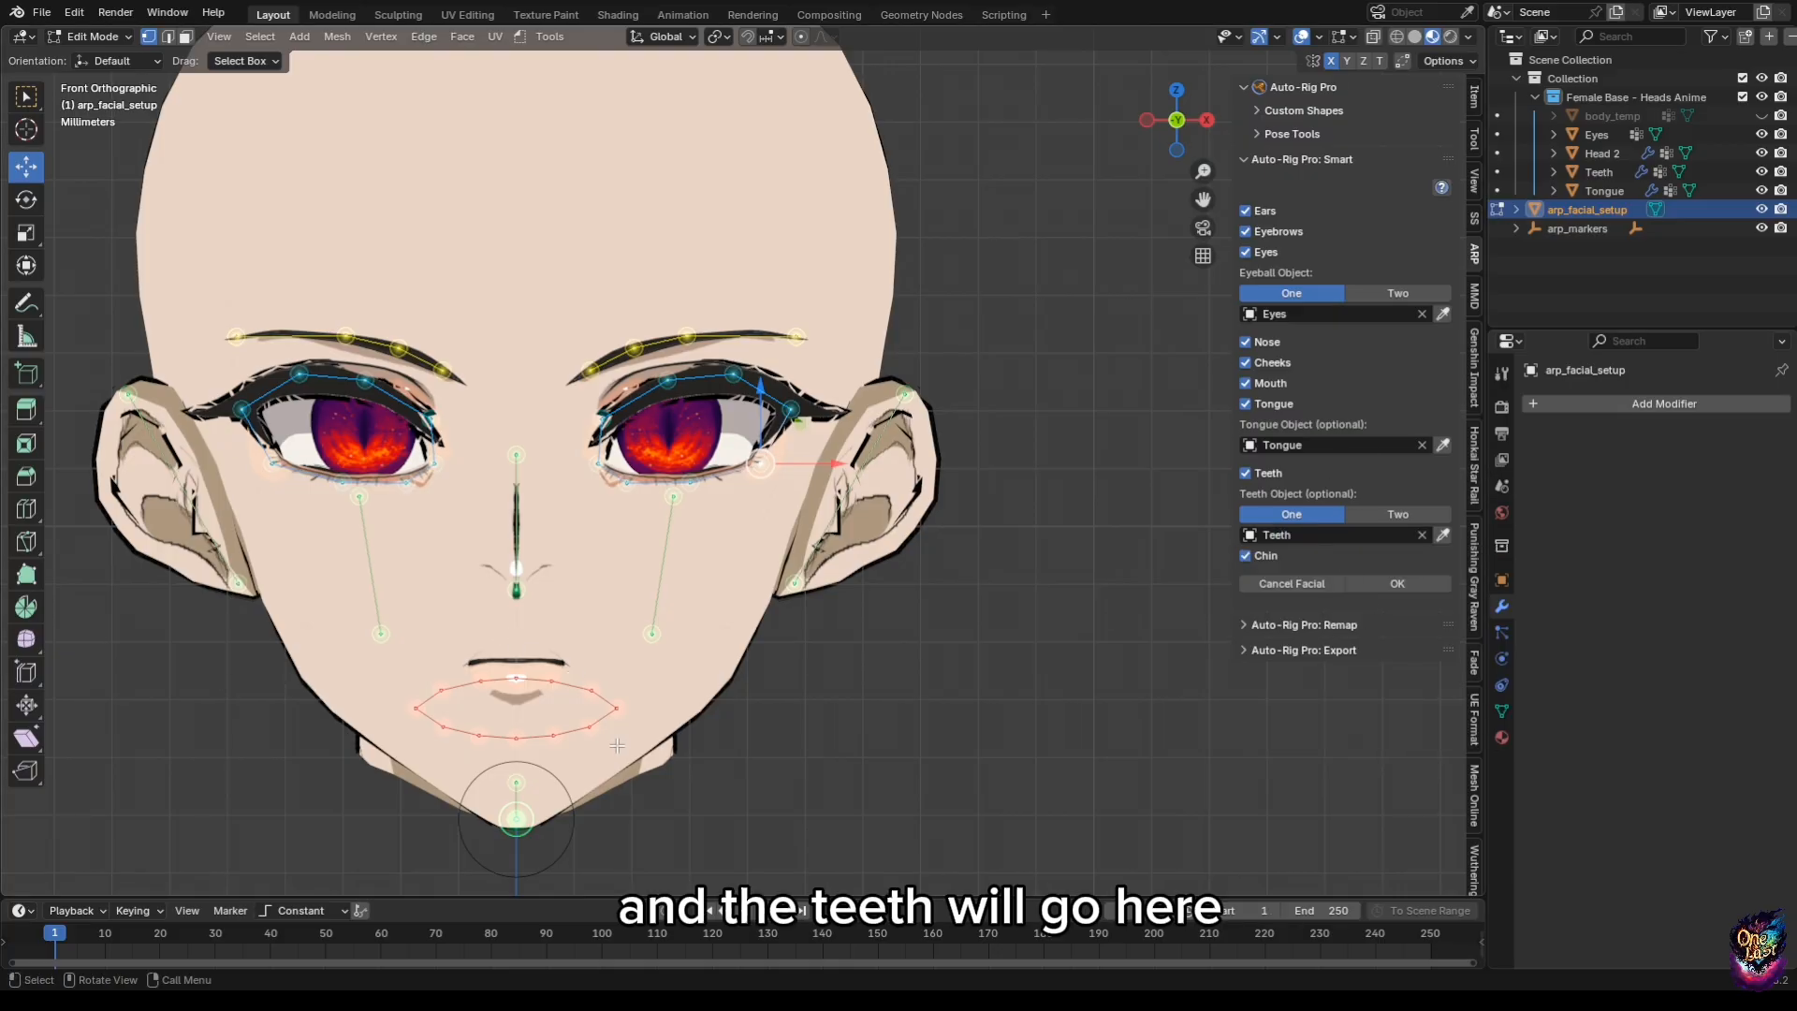
# Move the whole ring of lip markers up onto the mouth line and scale it down around the lips.
pyautogui.moveTo(618, 745); pyautogui.dragTo(395, 639)
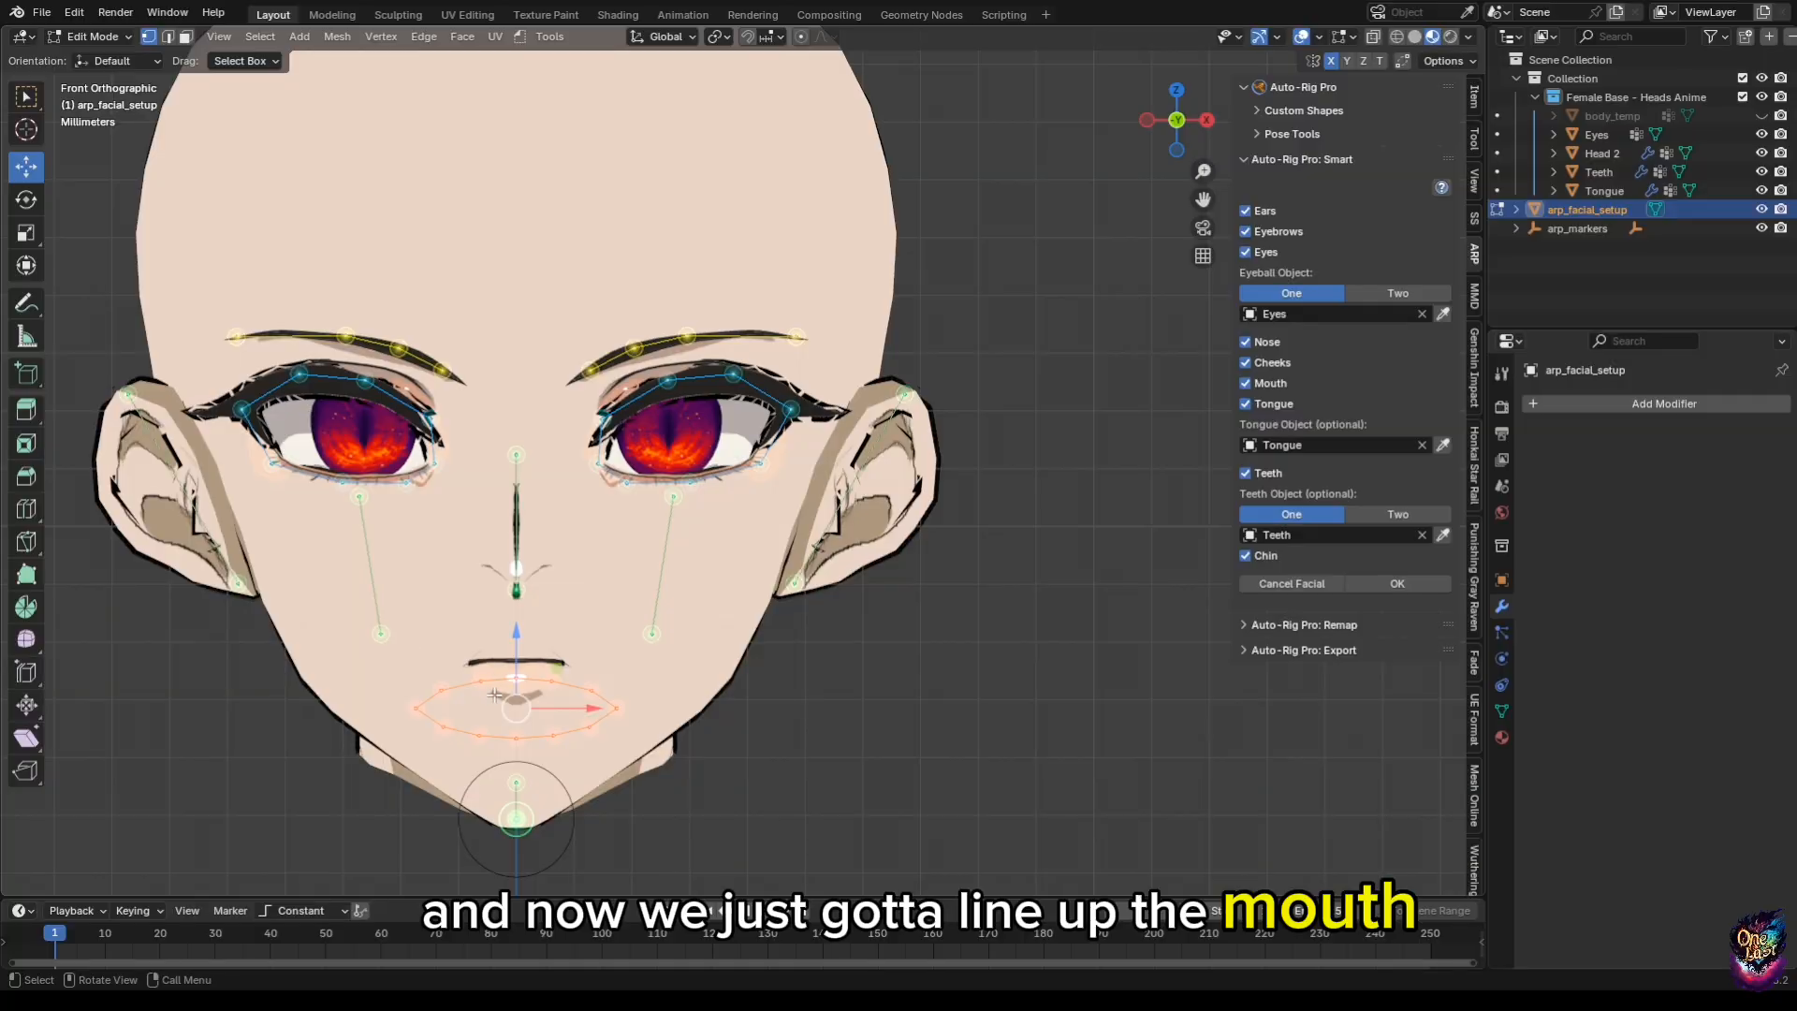
pyautogui.press('g')
pyautogui.click(494, 646)
pyautogui.press('s')
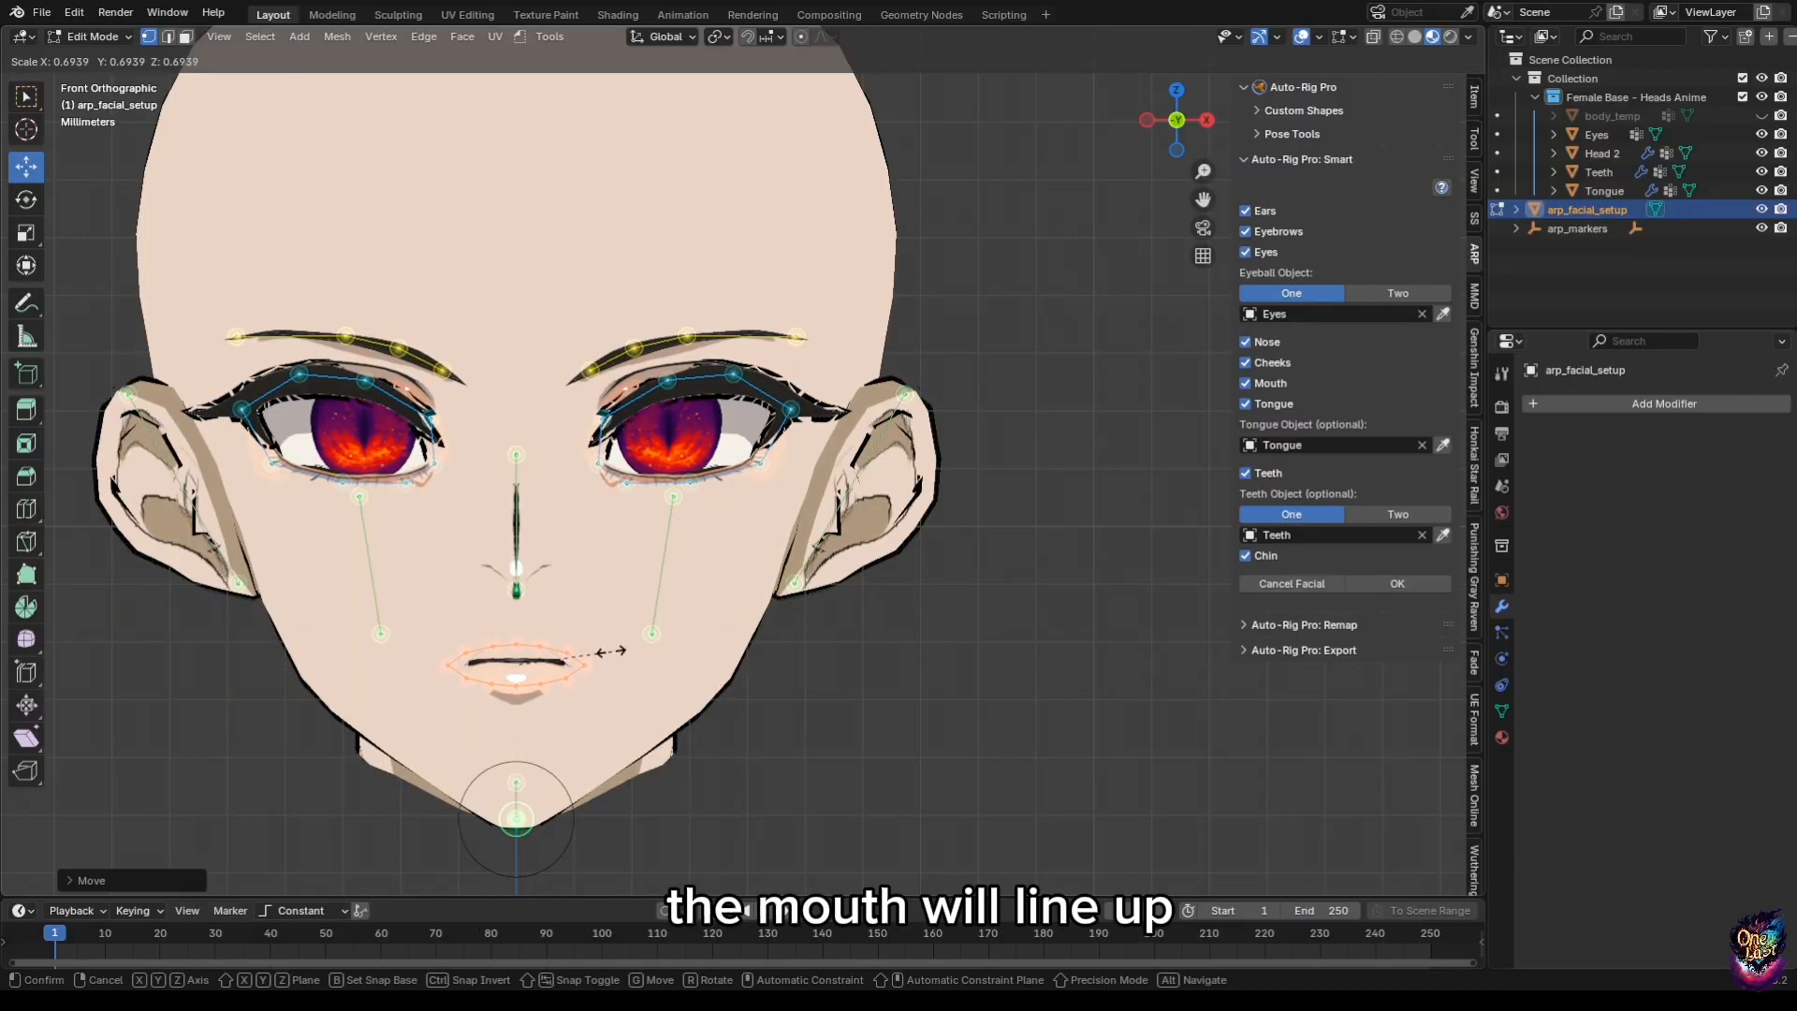
pyautogui.click(620, 657)
# Lower the side and centre lower-lip markers so they follow the contour just below the lower lip.
pyautogui.click(569, 681)
pyautogui.press('g')
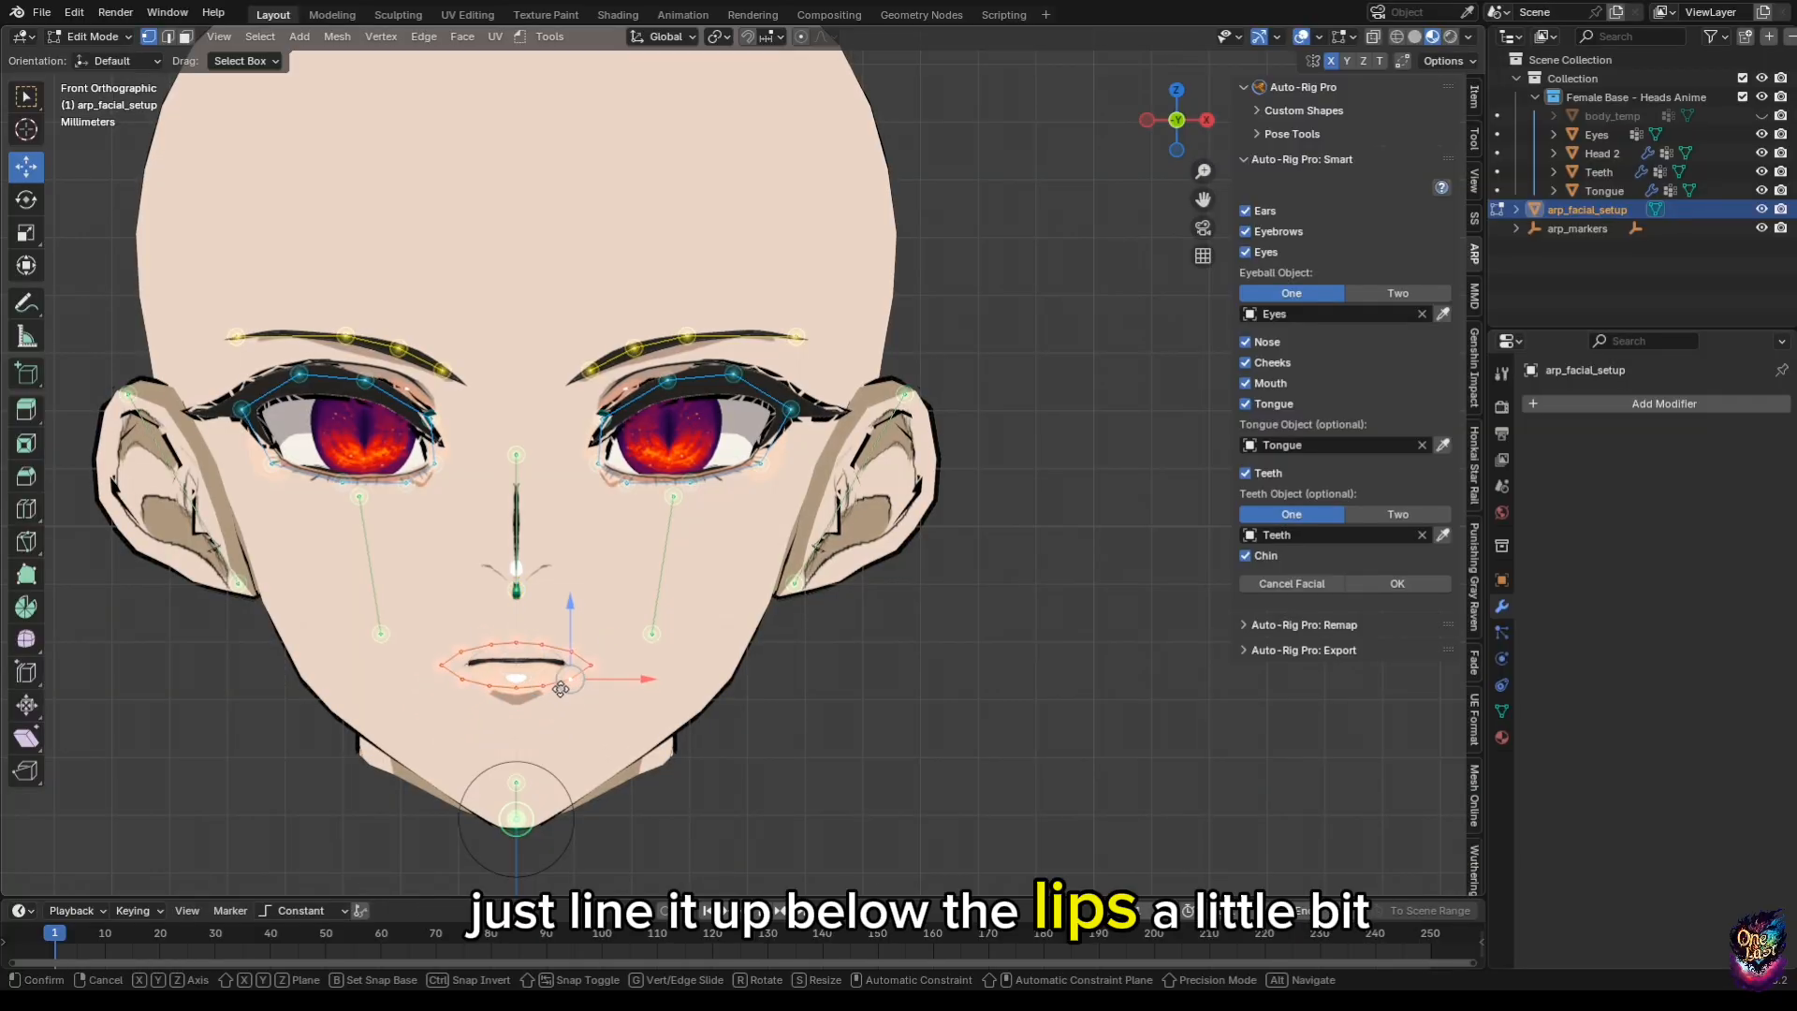
pyautogui.click(562, 697)
pyautogui.click(548, 697)
pyautogui.press('g')
pyautogui.click(546, 708)
pyautogui.click(524, 694)
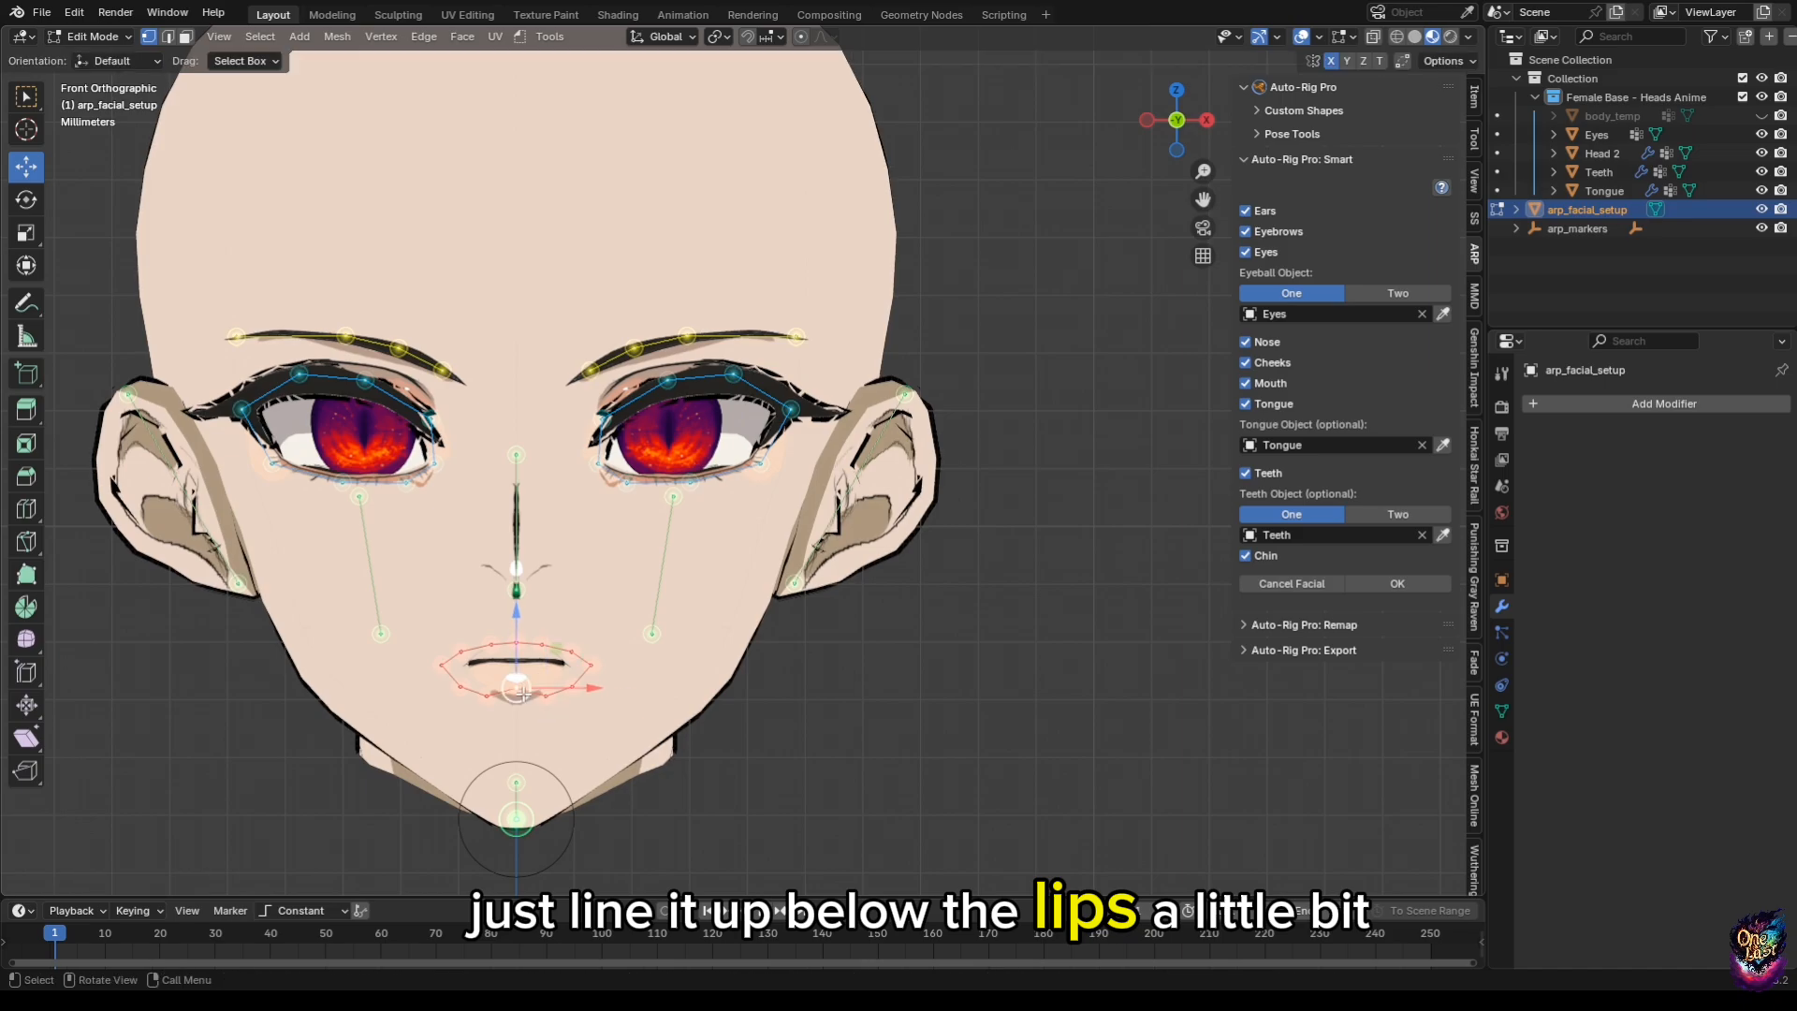
pyautogui.press('g')
pyautogui.click(523, 705)
# Raise the upper-lip marker beside the centre slightly above the upper lip.
pyautogui.click(545, 646)
pyautogui.click(576, 652)
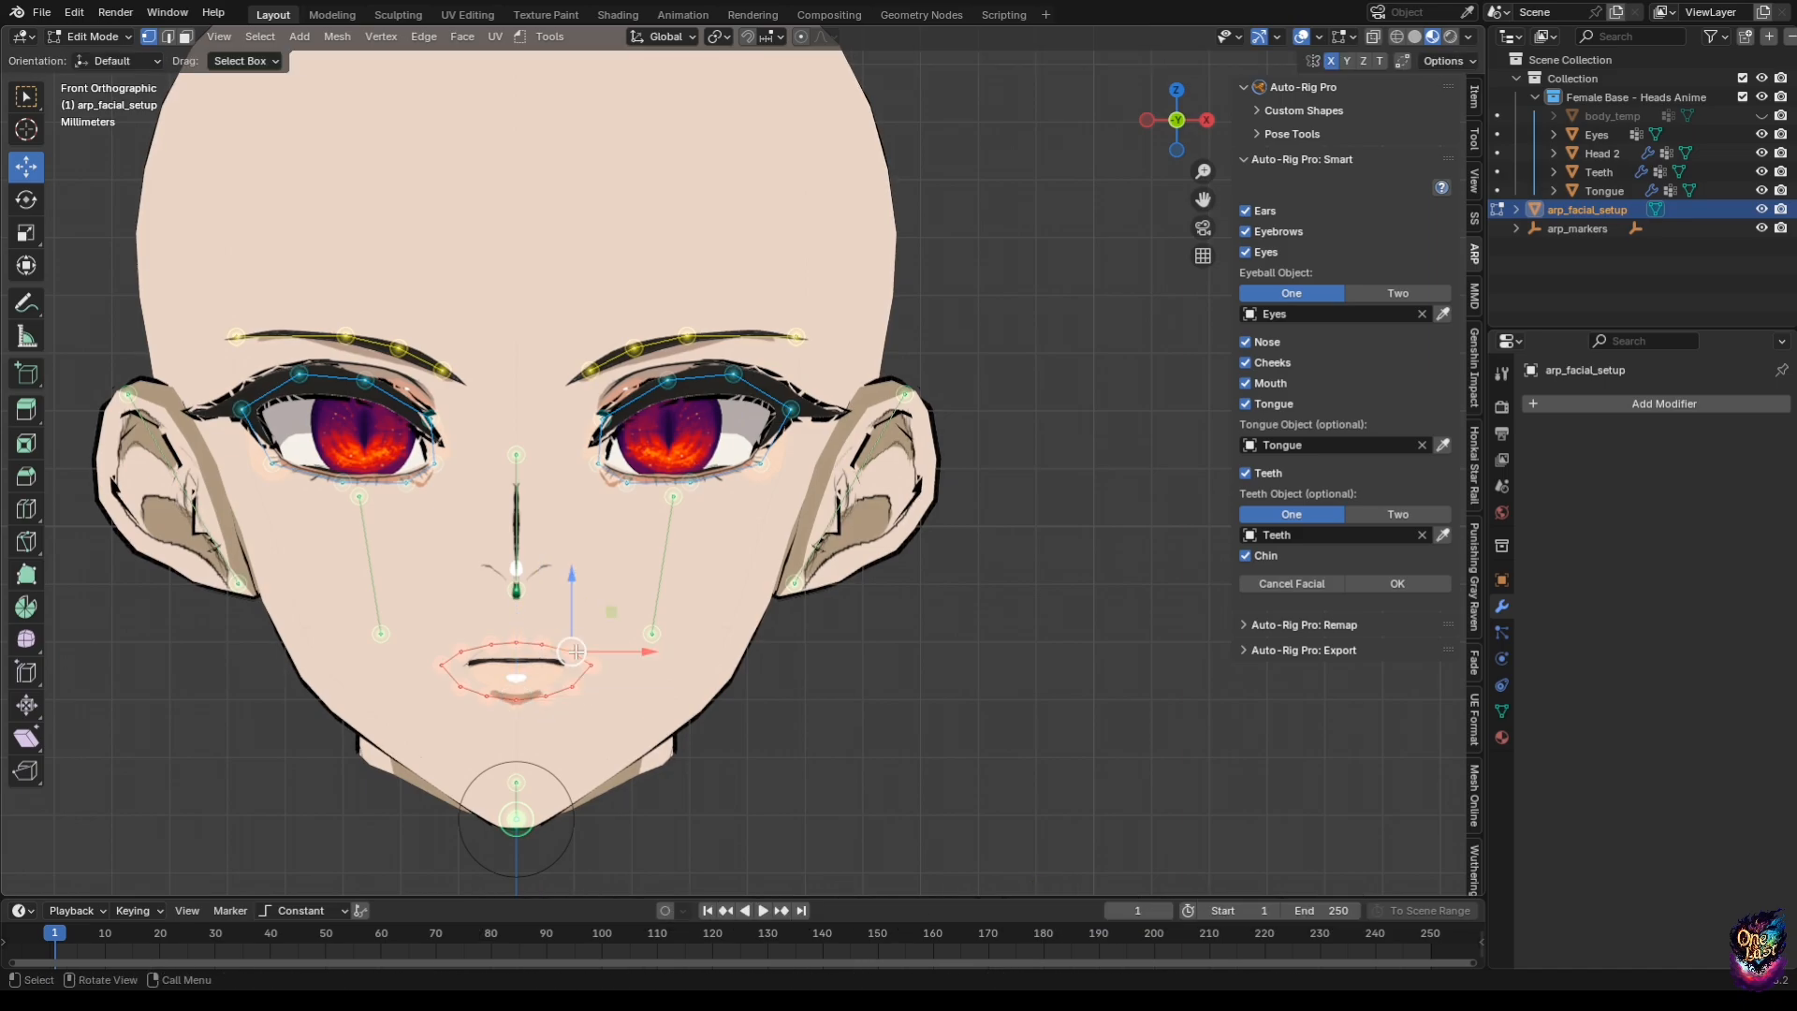
pyautogui.click(544, 644)
pyautogui.press('g')
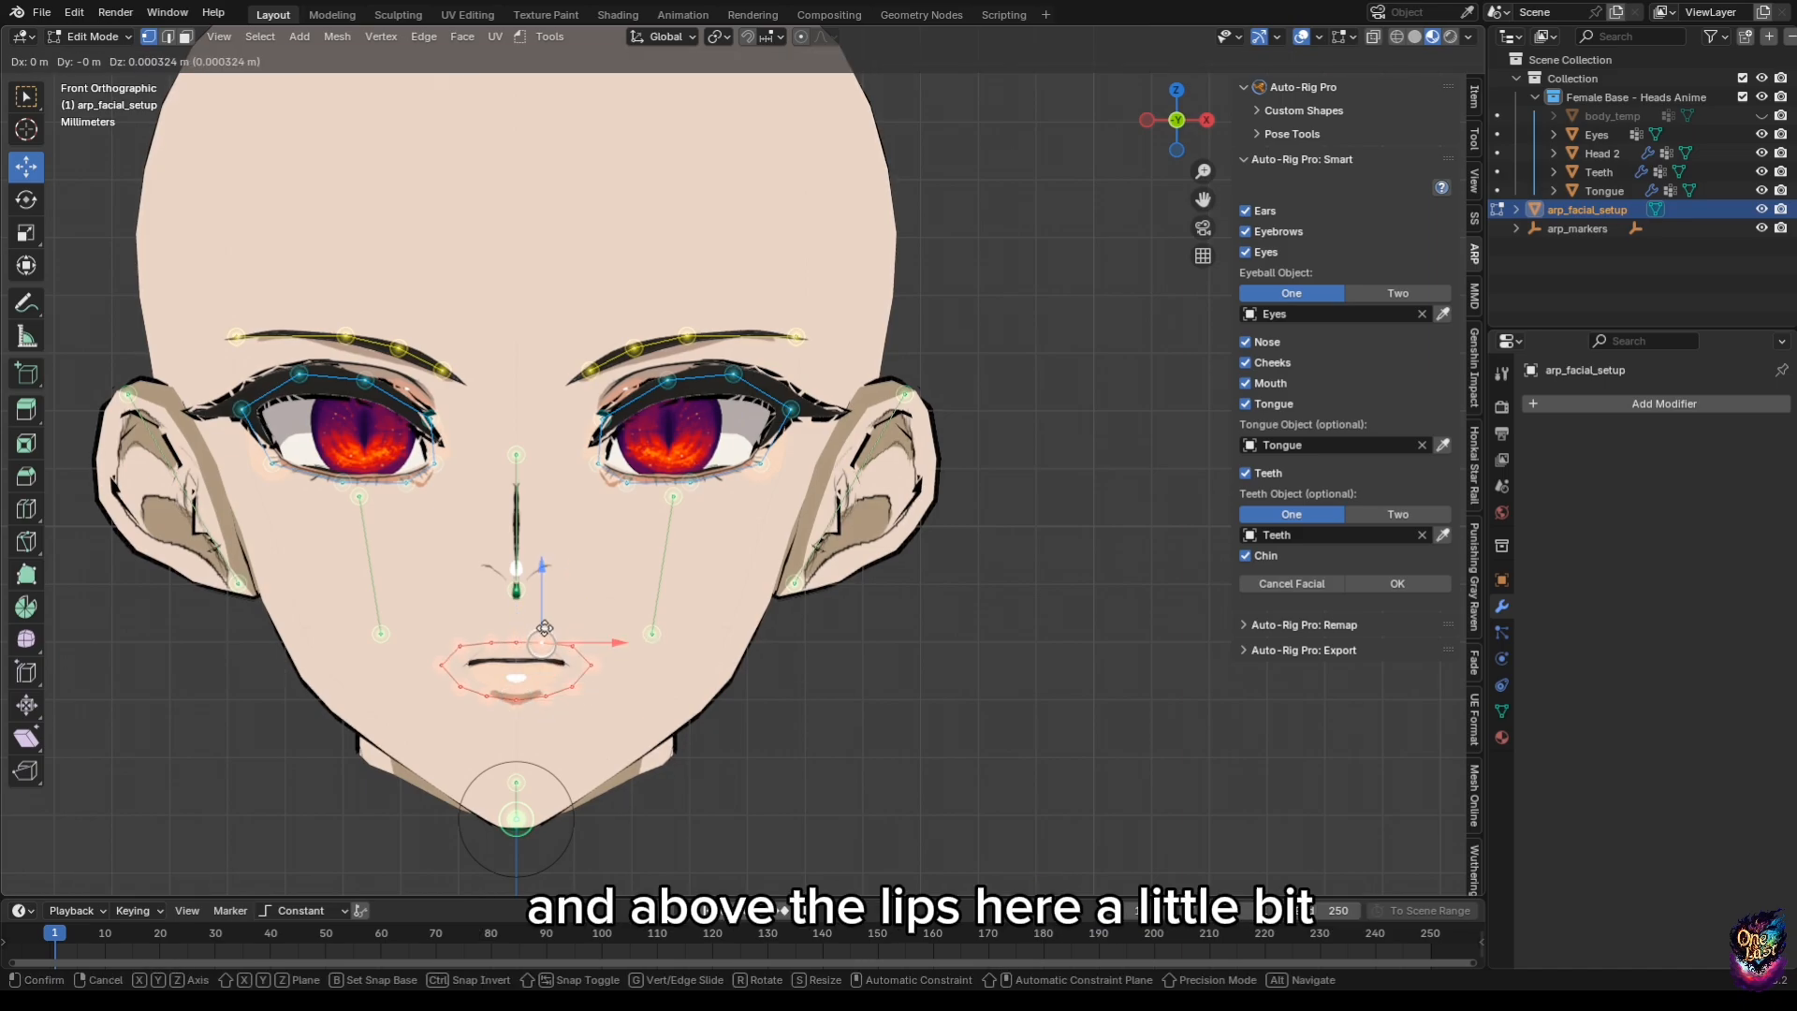
pyautogui.click(544, 628)
pyautogui.click(516, 640)
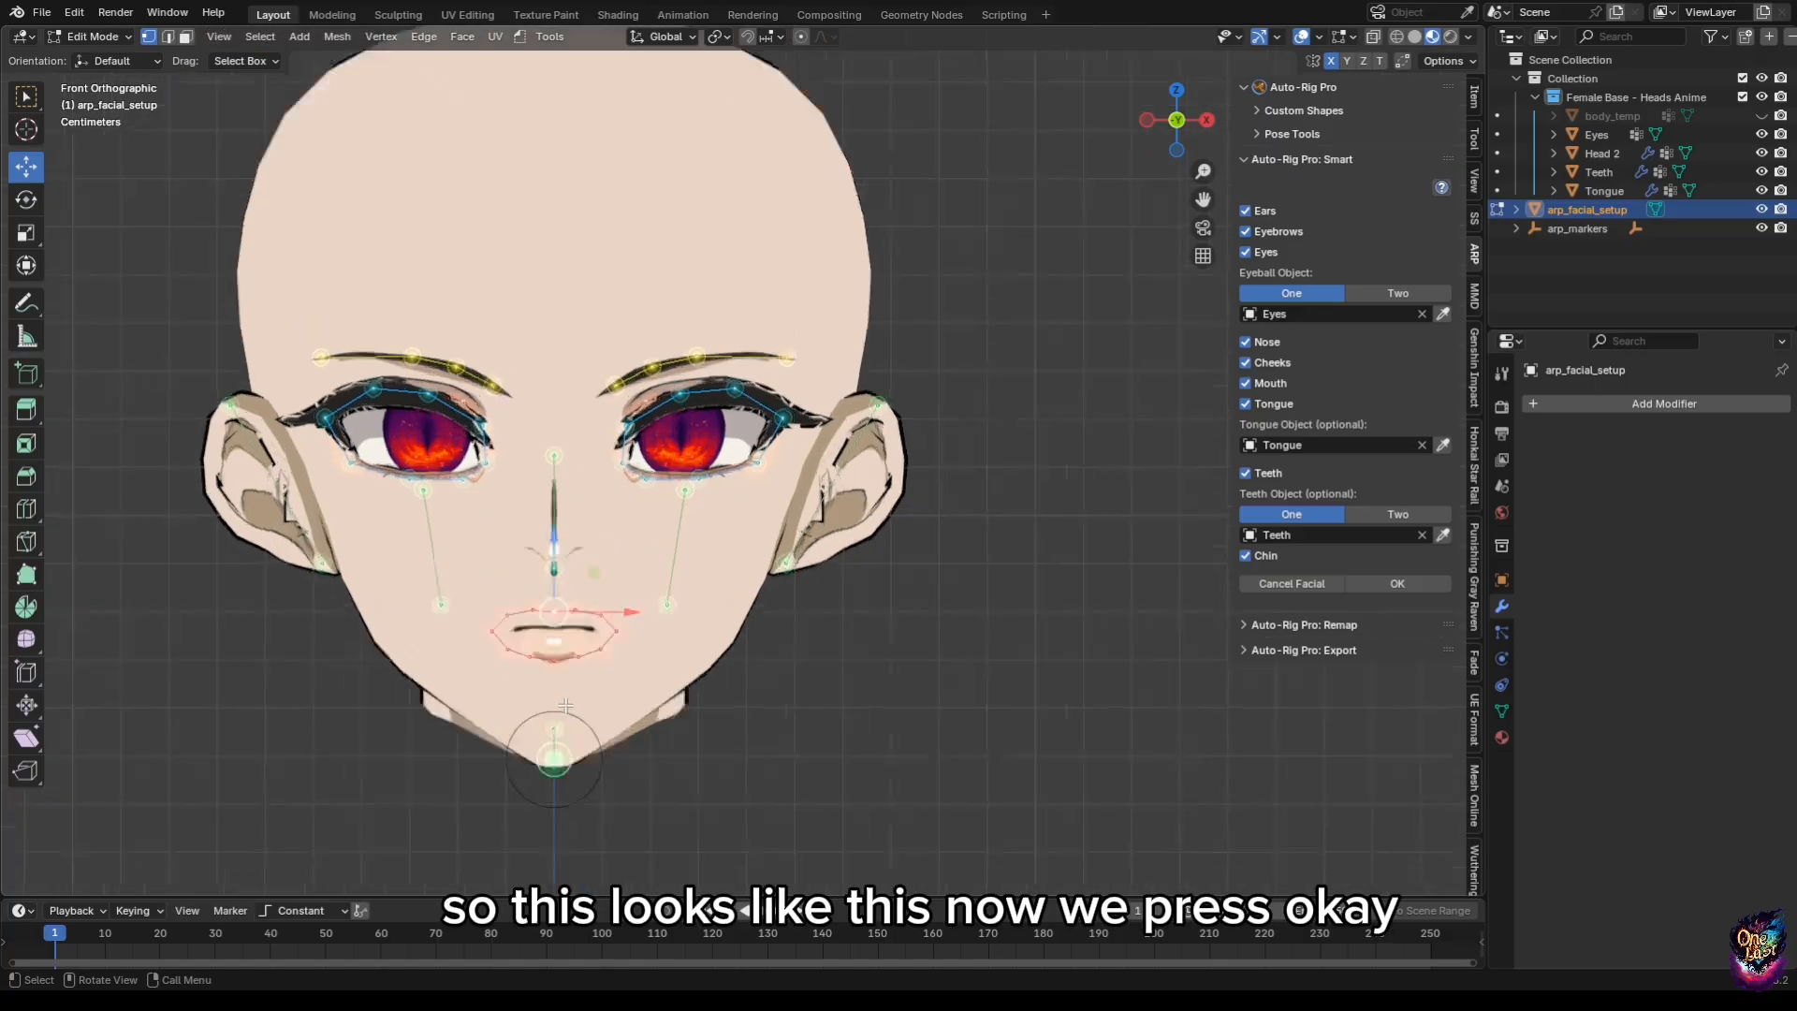
# Confirm the facial marker setup and generate the Auto-Rig Pro Smart rig.
pyautogui.scroll(3, 599, 669)
pyautogui.scroll(-3, 721, 580)
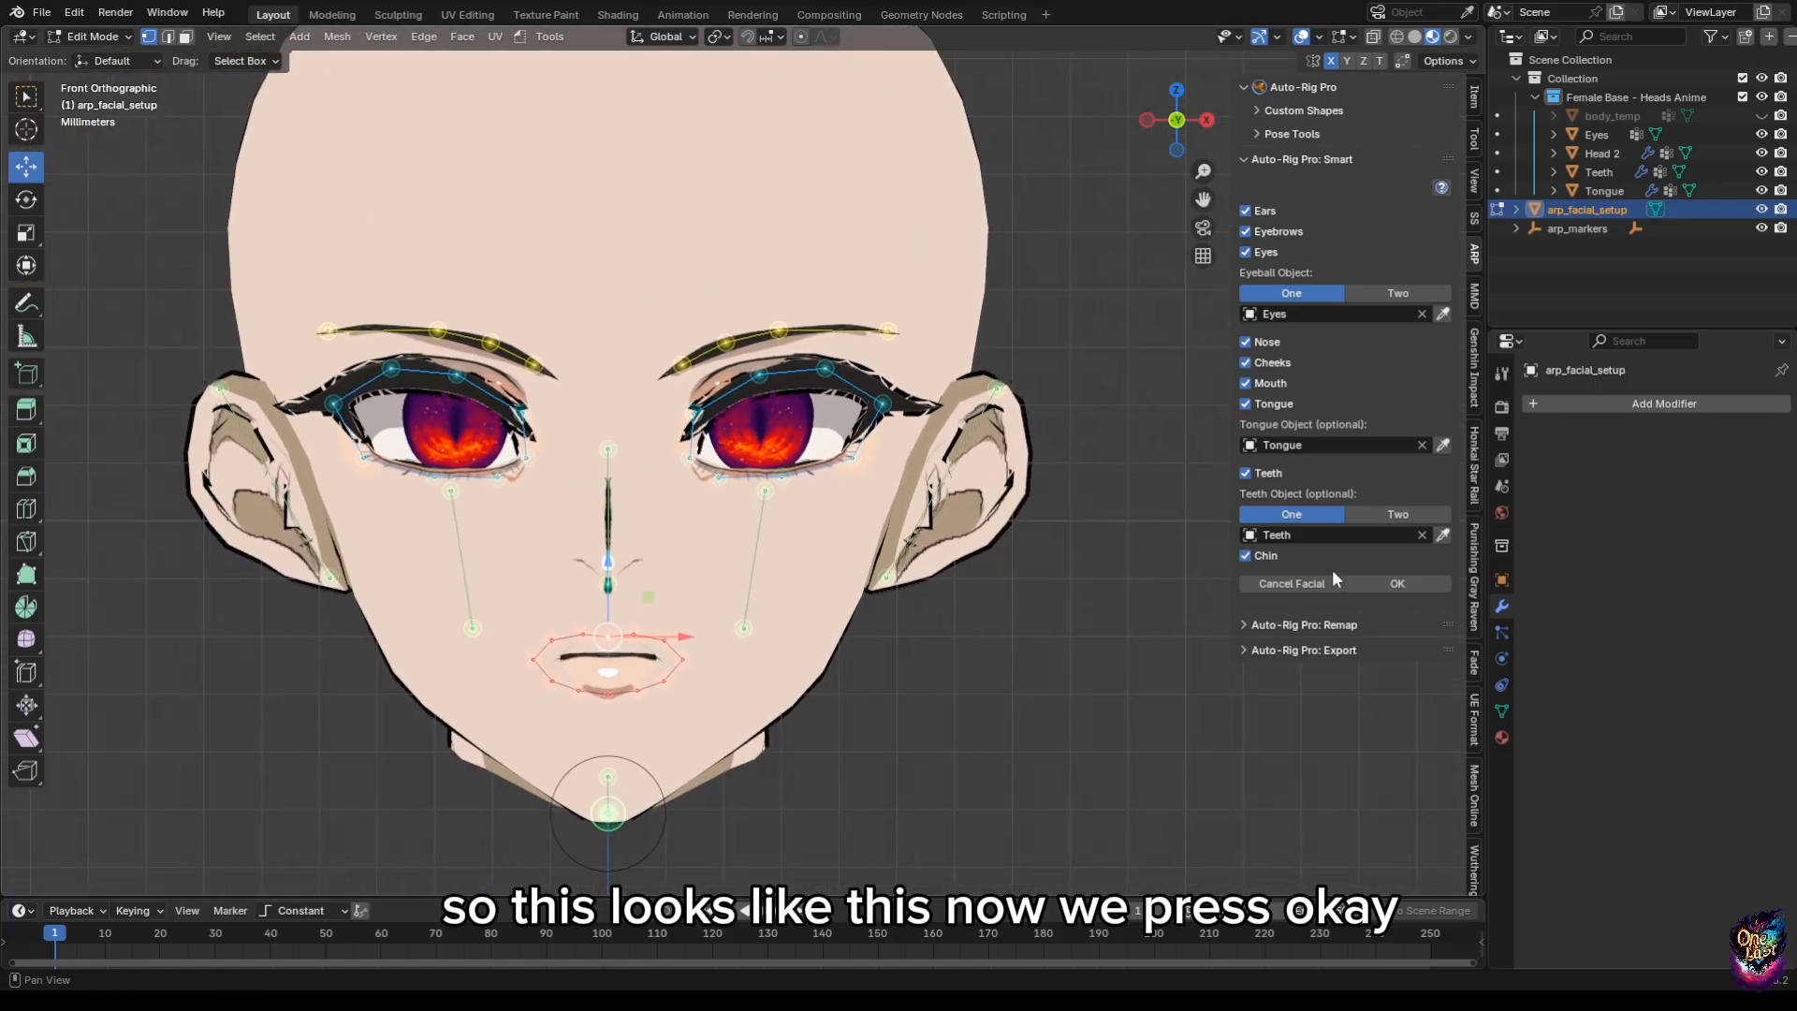
pyautogui.click(1372, 580)
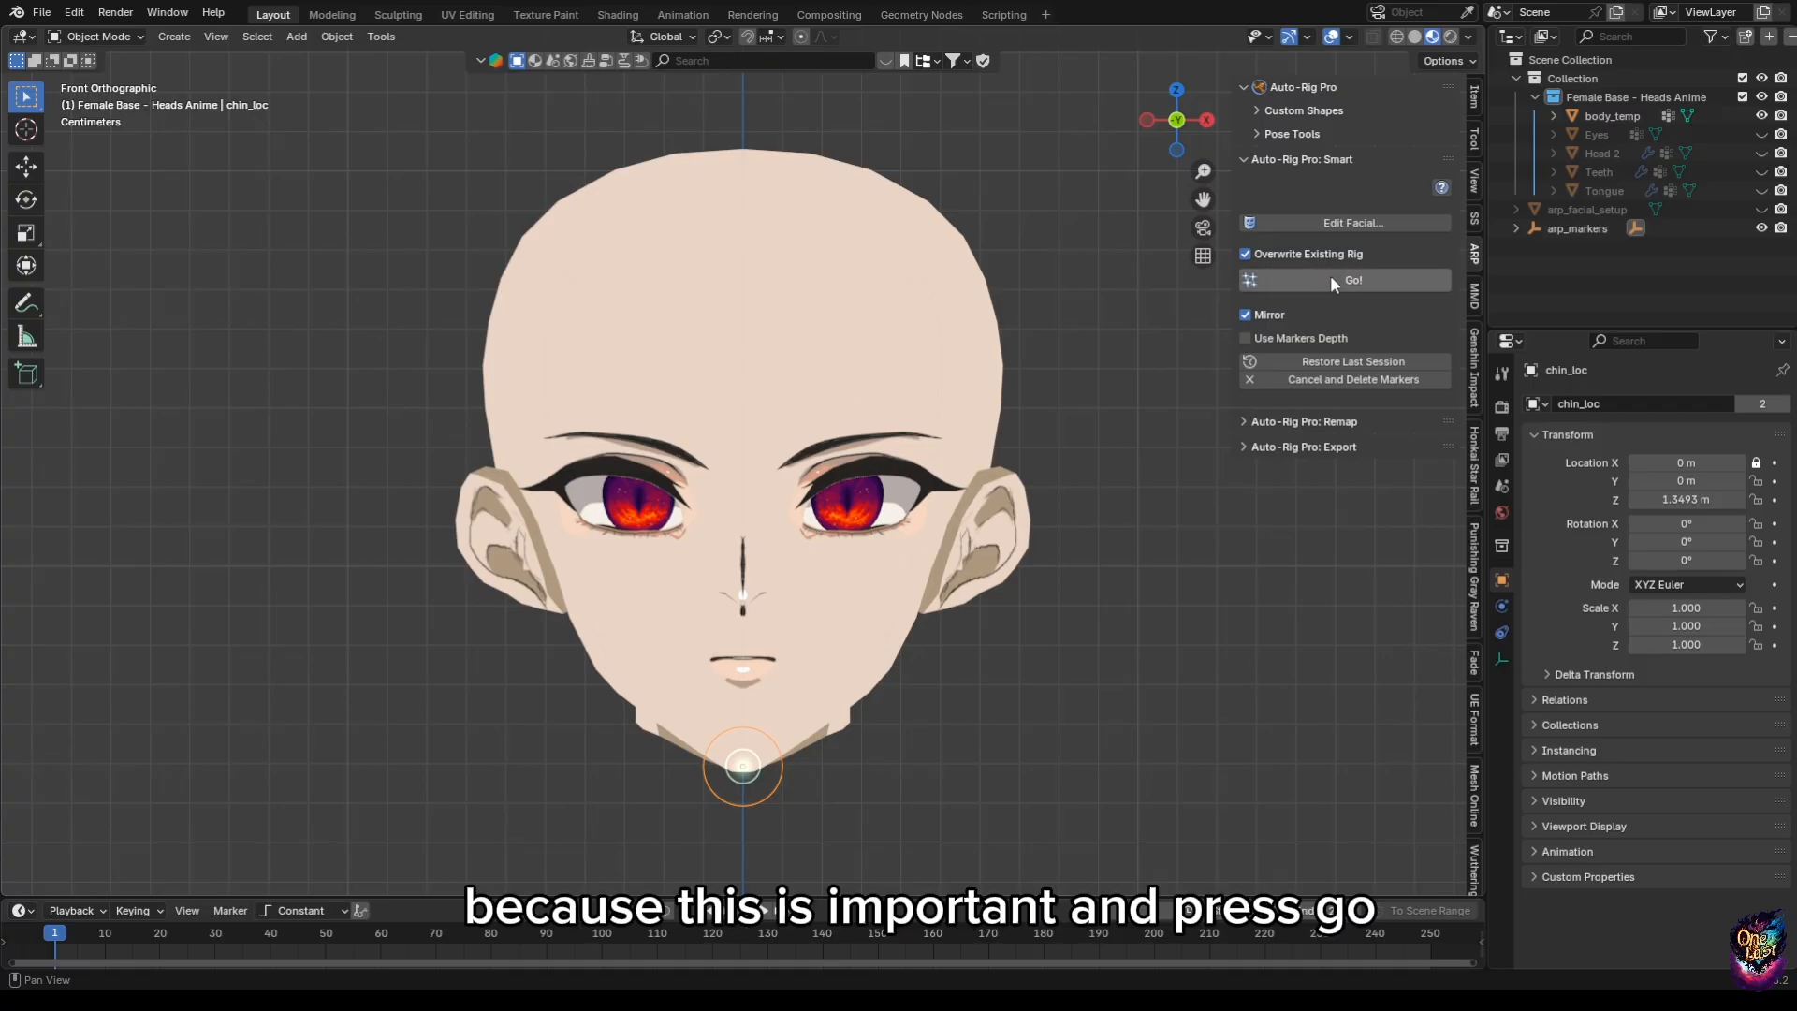
pyautogui.click(1356, 281)
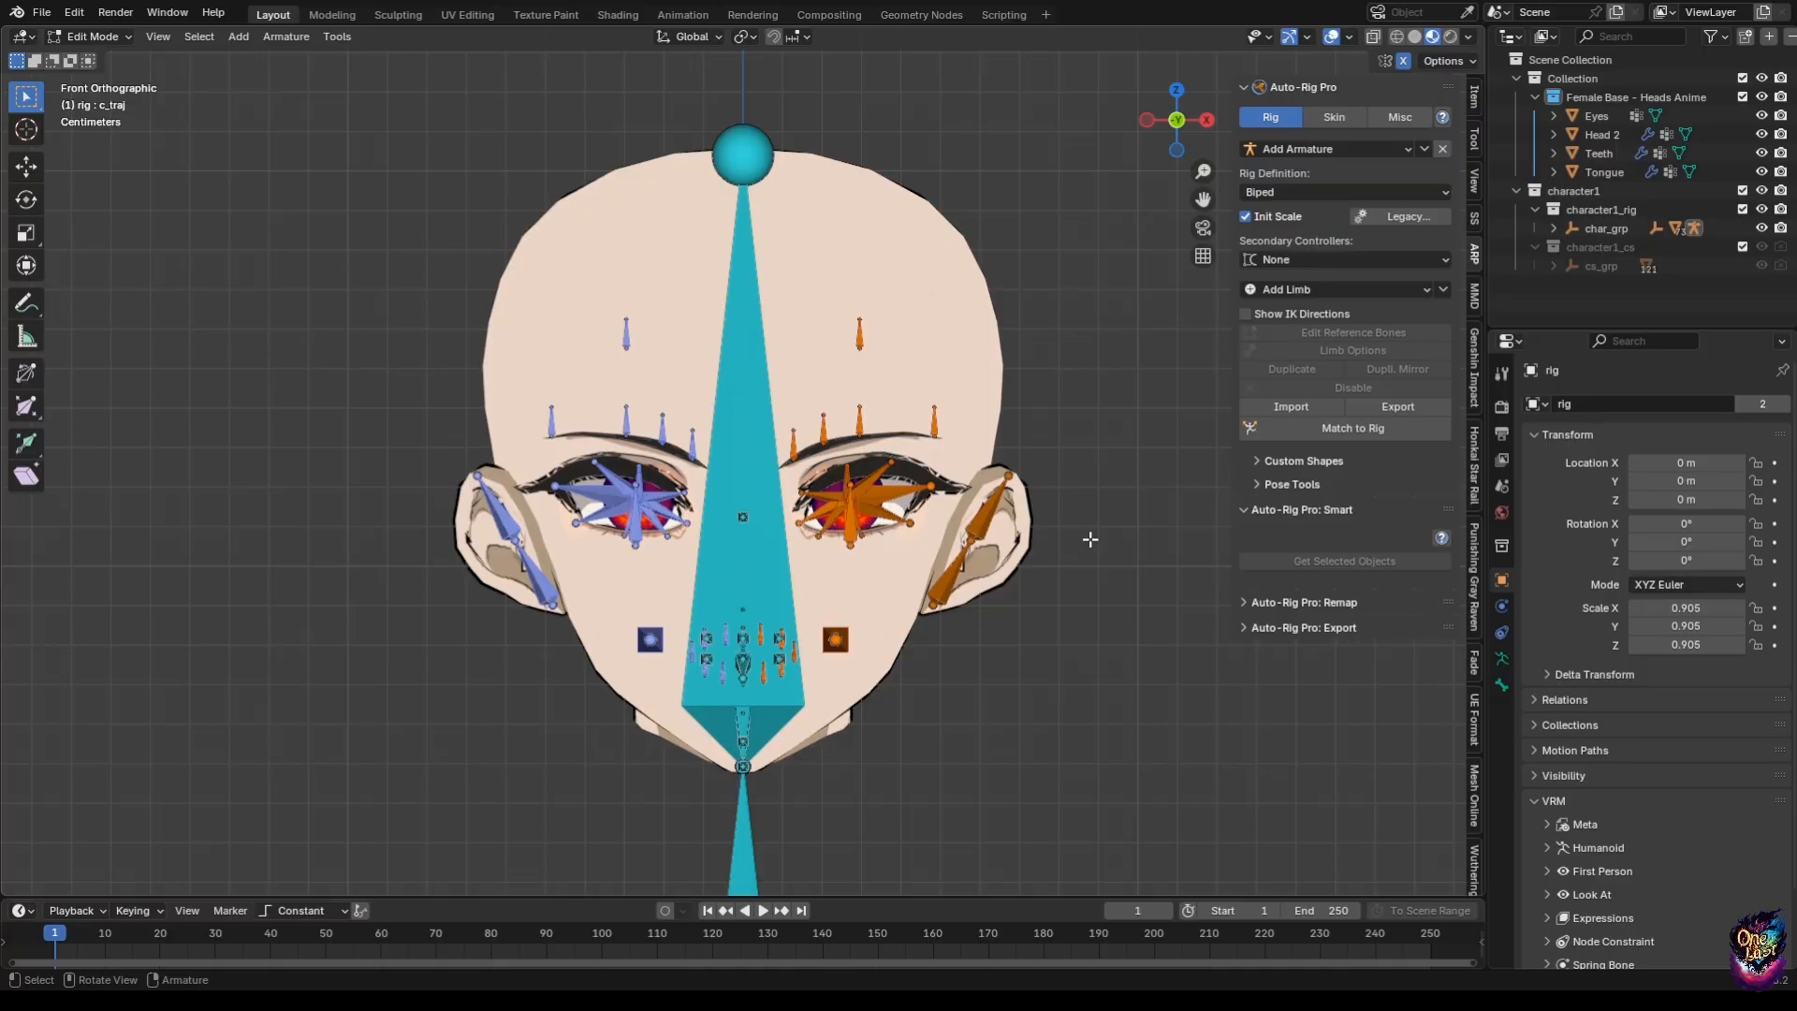
# Examine the generated reference bones around the chin, mouth, eyes and ears from the side and front.
pyautogui.moveTo(1090, 539); pyautogui.dragTo(898, 491, button='middle')
pyautogui.moveTo(836, 527); pyautogui.dragTo(918, 537, button='middle')
pyautogui.scroll(3, 876, 570)
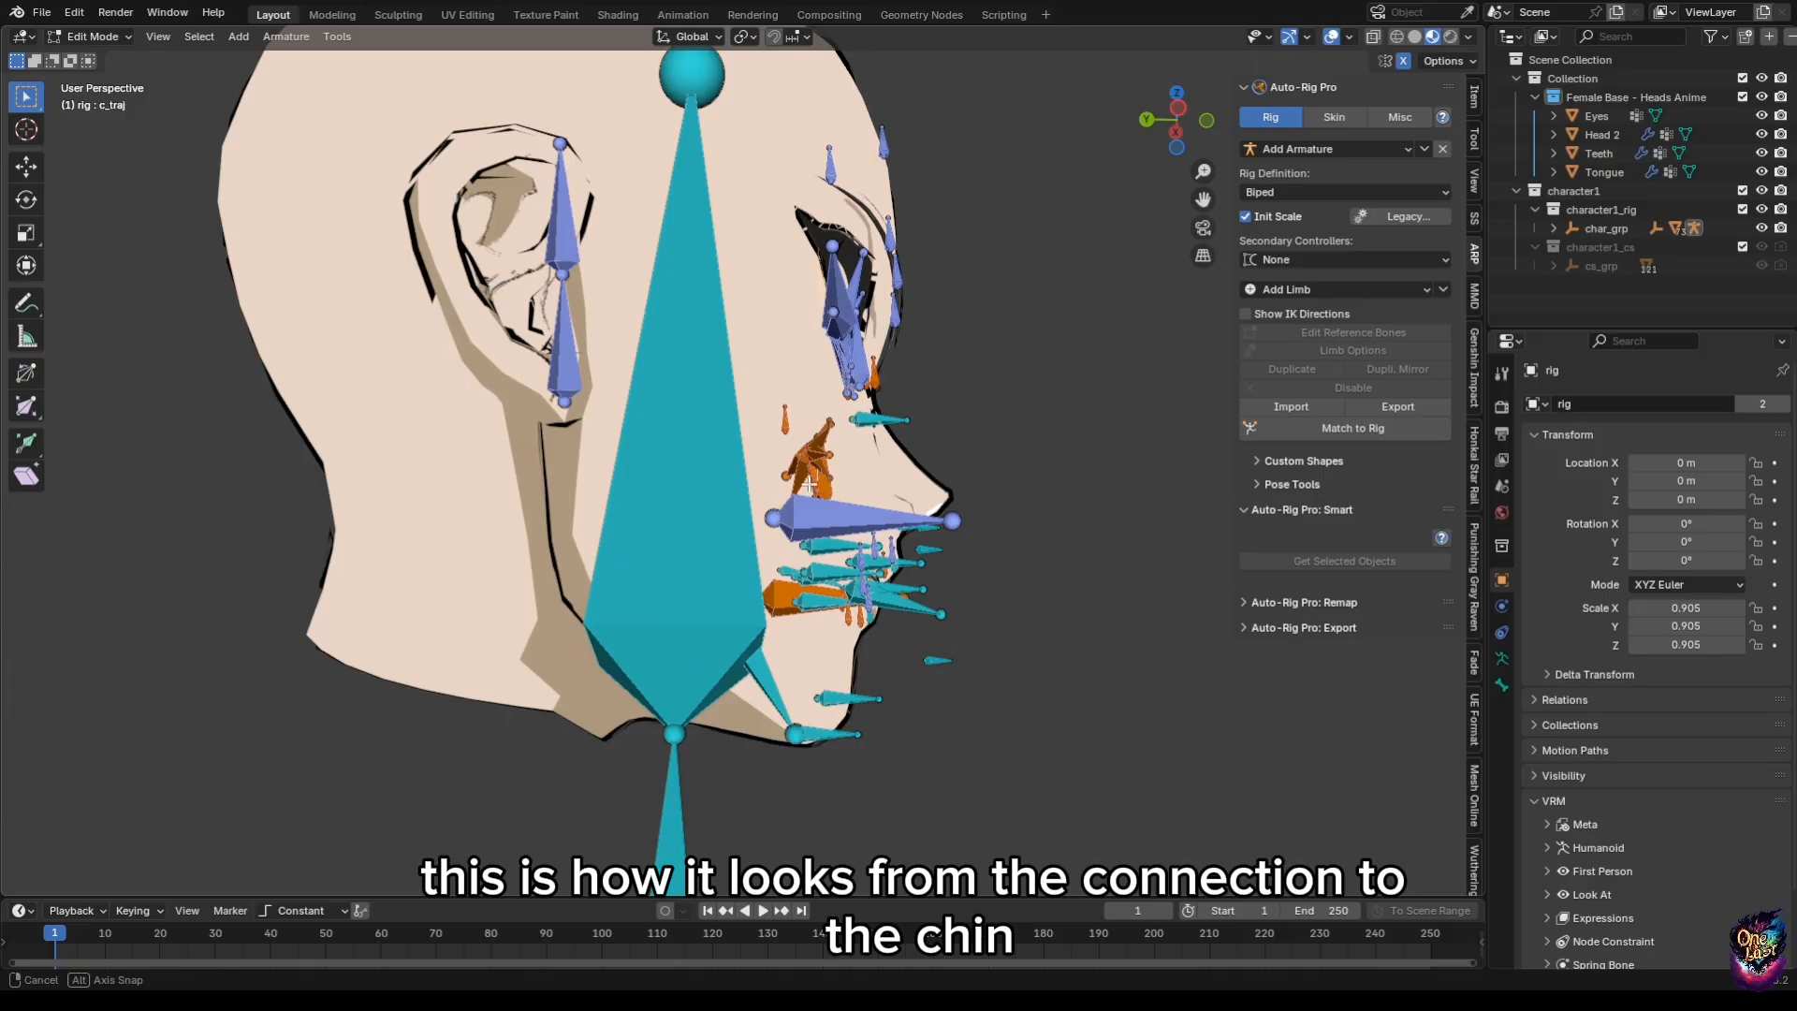
pyautogui.moveTo(809, 485); pyautogui.dragTo(688, 491, button='middle')
pyautogui.scroll(-3, 973, 449)
pyautogui.scroll(3, 1101, 466)
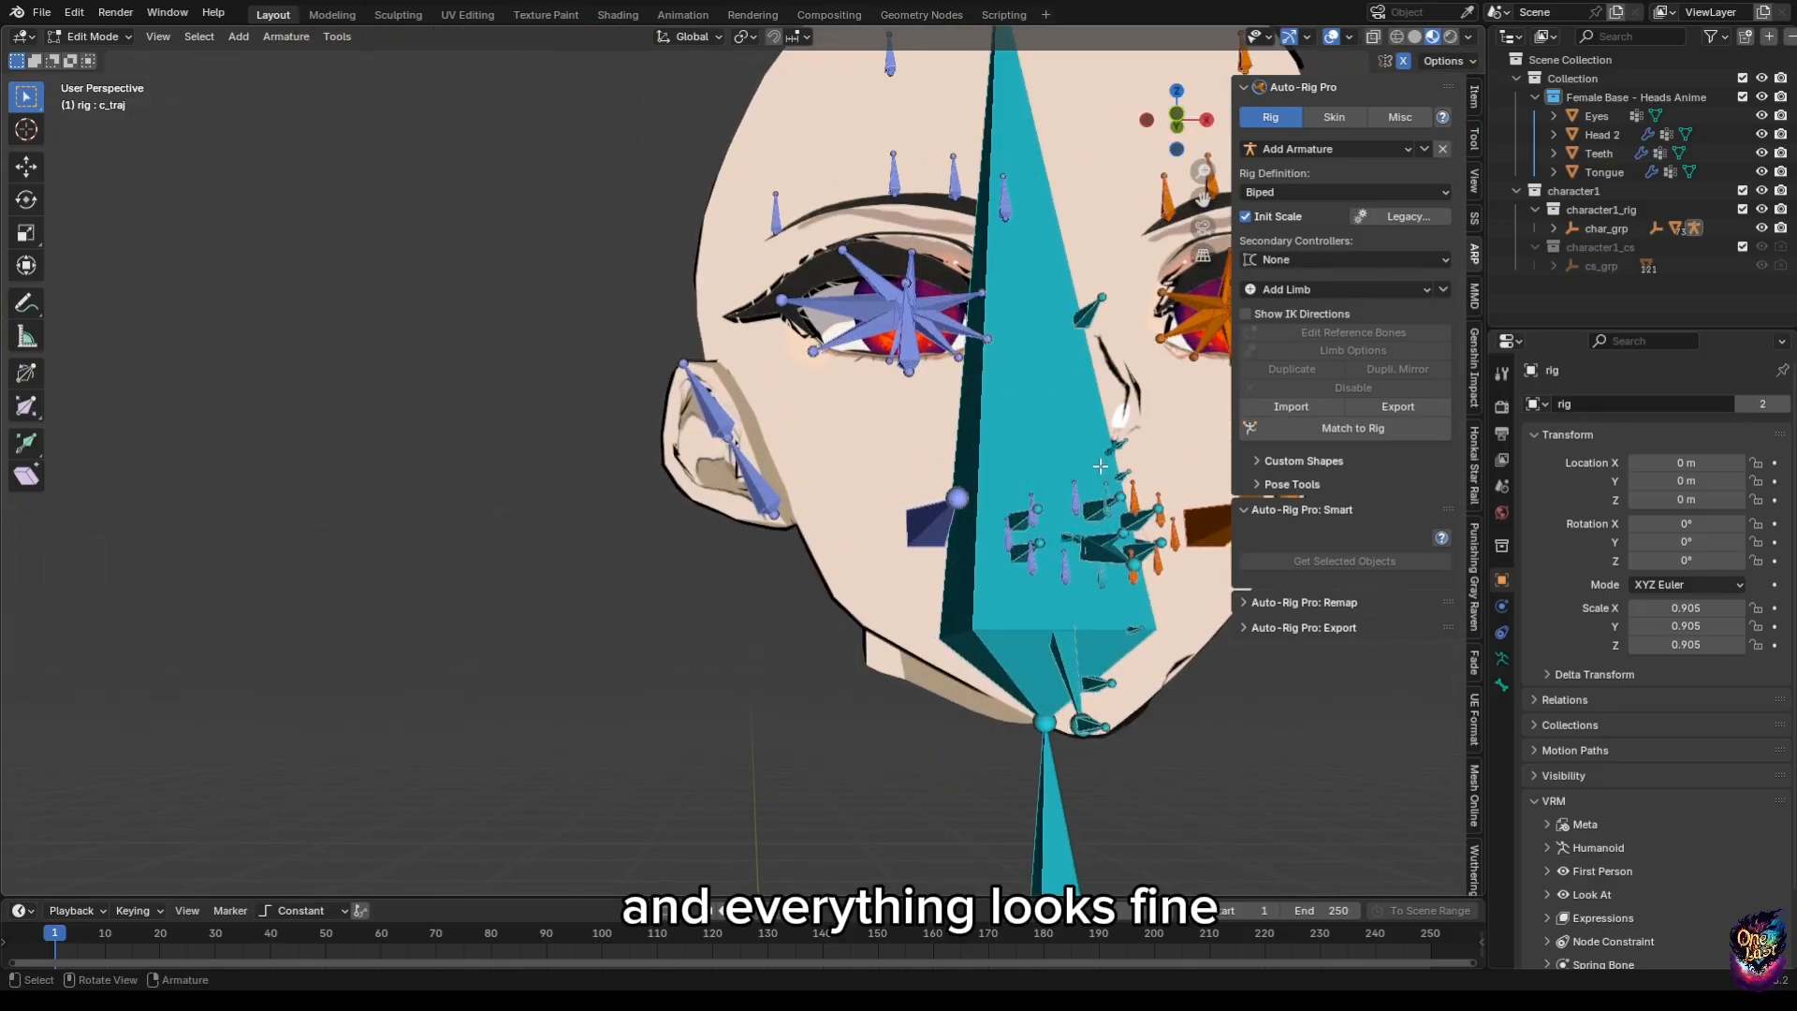
pyautogui.moveTo(1101, 466); pyautogui.dragTo(1018, 353, button='middle')
pyautogui.scroll(-3, 846, 394)
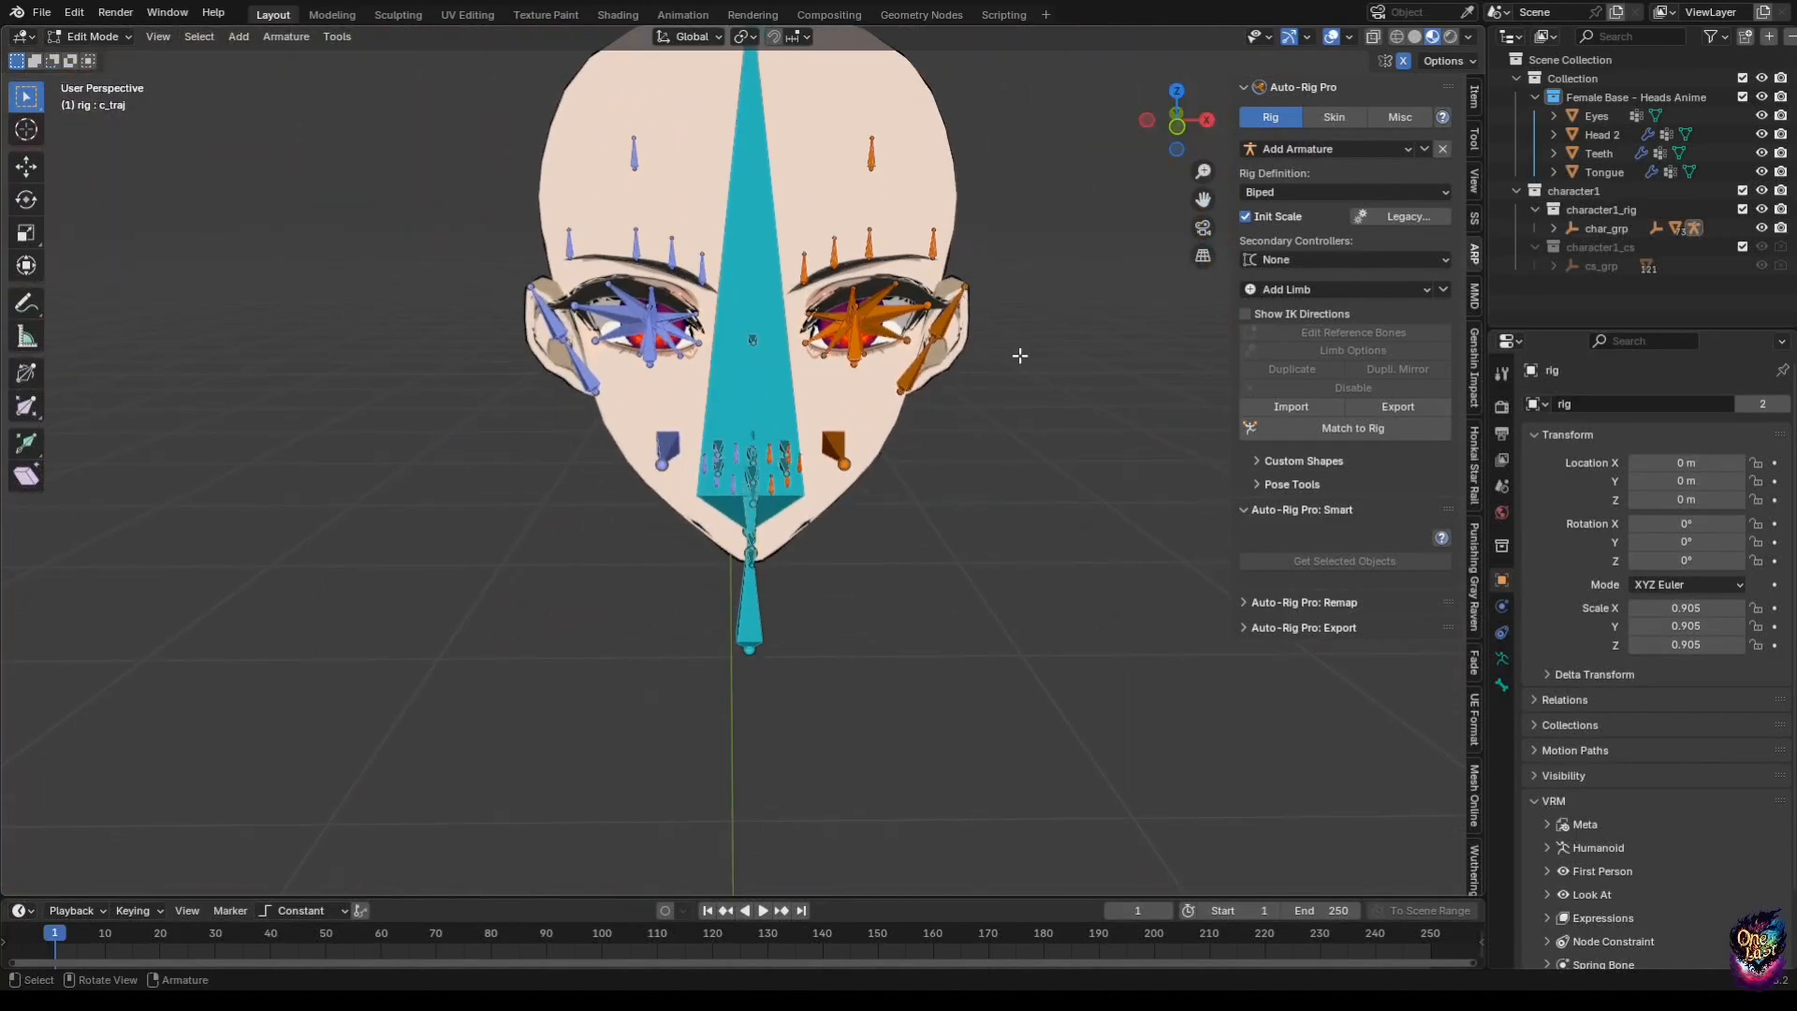
# Run Match to Rig on the armature and move char_grp into the Female Base - Heads Anime collection.
pyautogui.click(1344, 430)
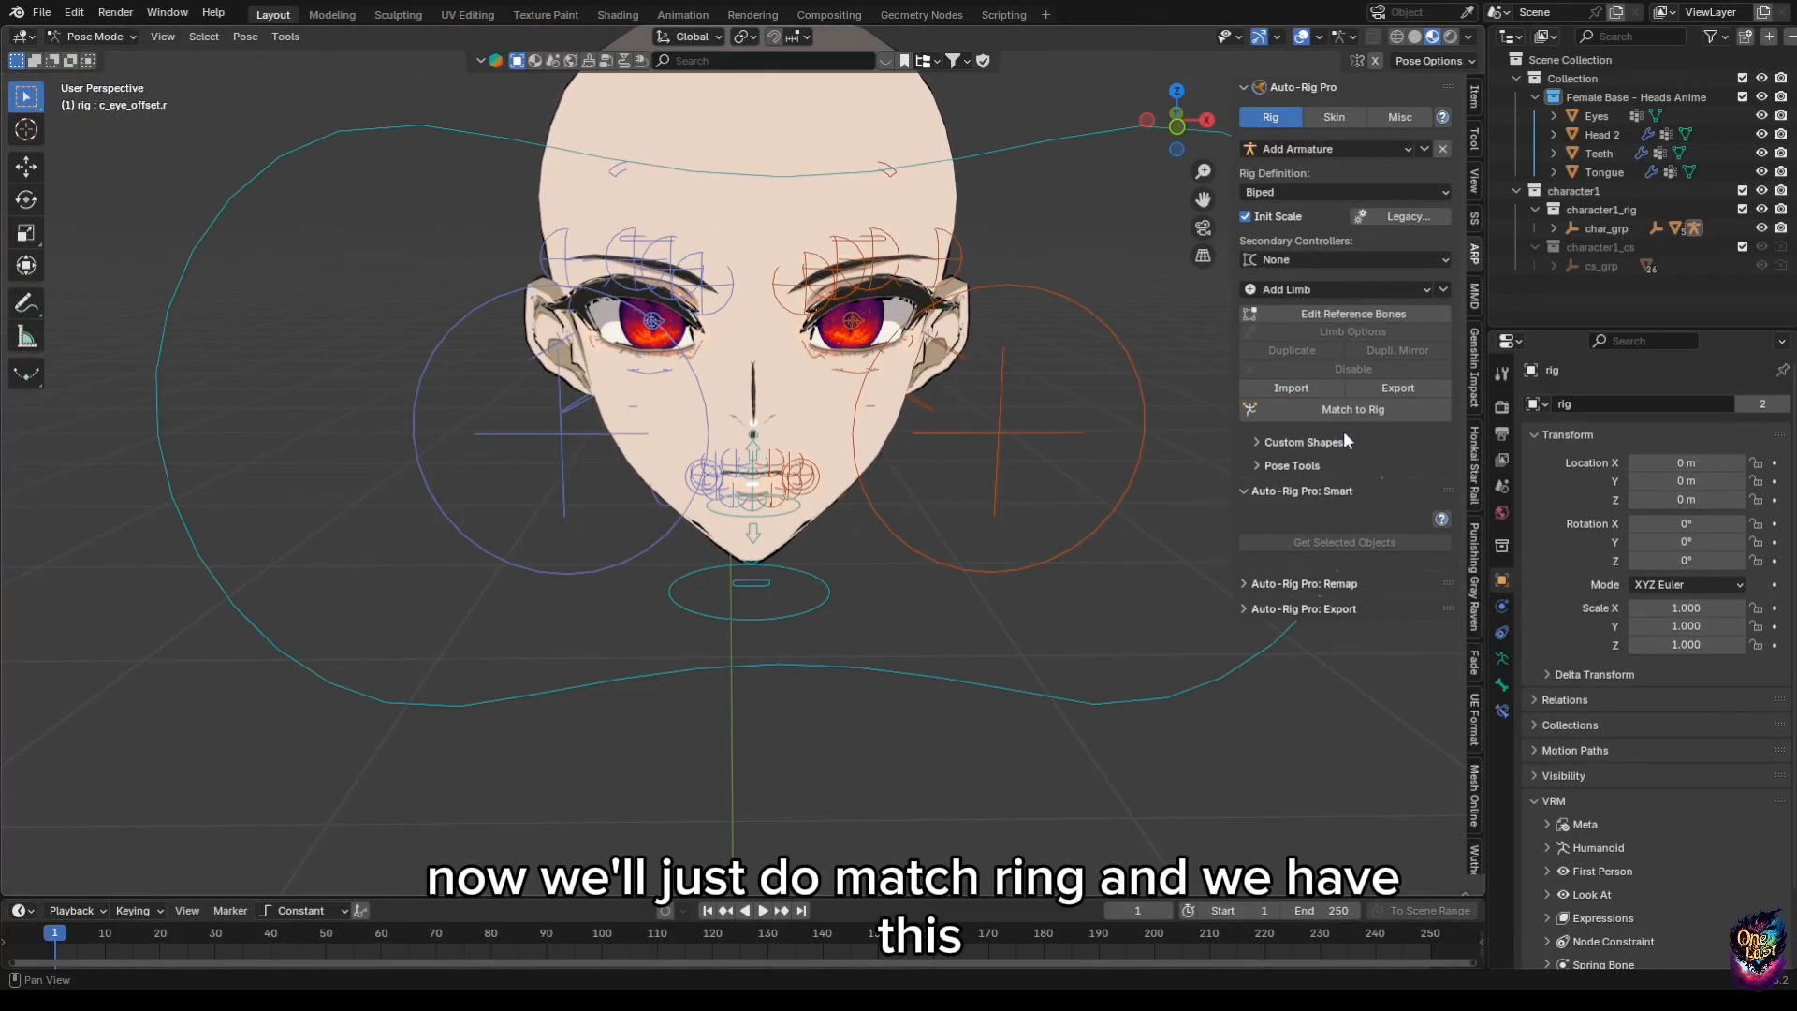
pyautogui.moveTo(957, 496); pyautogui.dragTo(854, 486, button='middle')
pyautogui.scroll(-3, 854, 485)
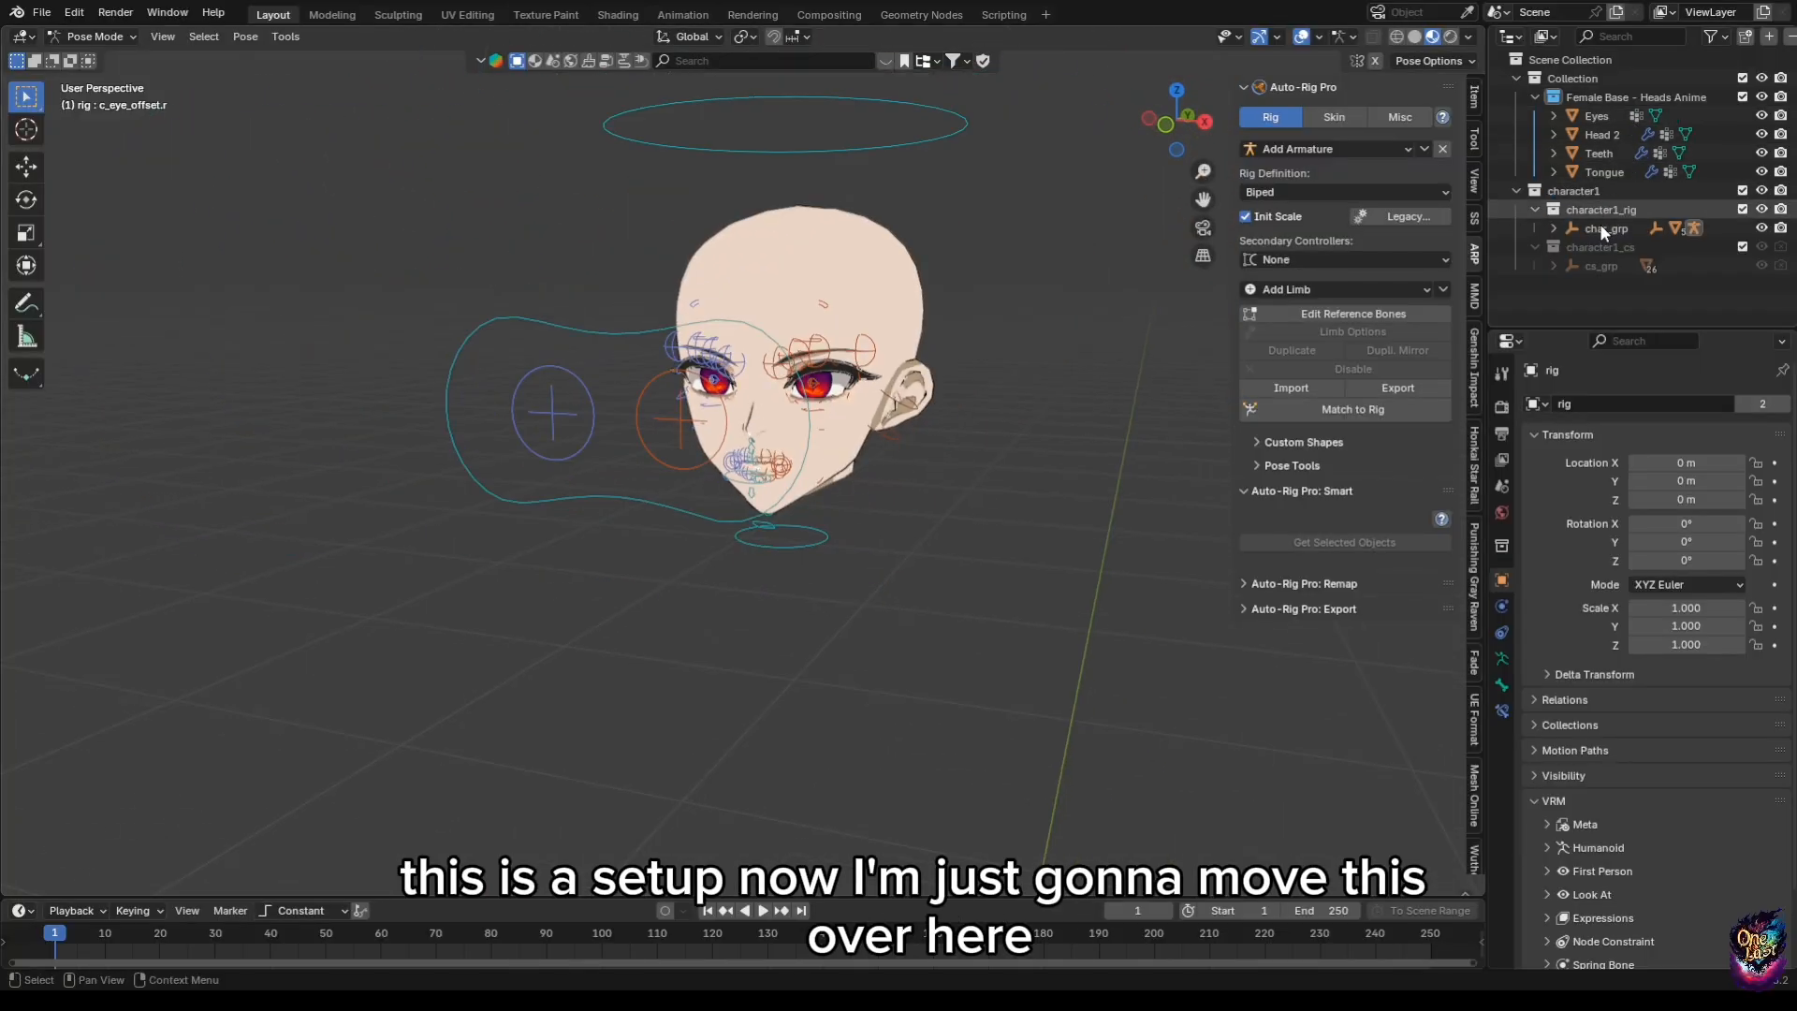
pyautogui.moveTo(1598, 223); pyautogui.dragTo(1597, 121)
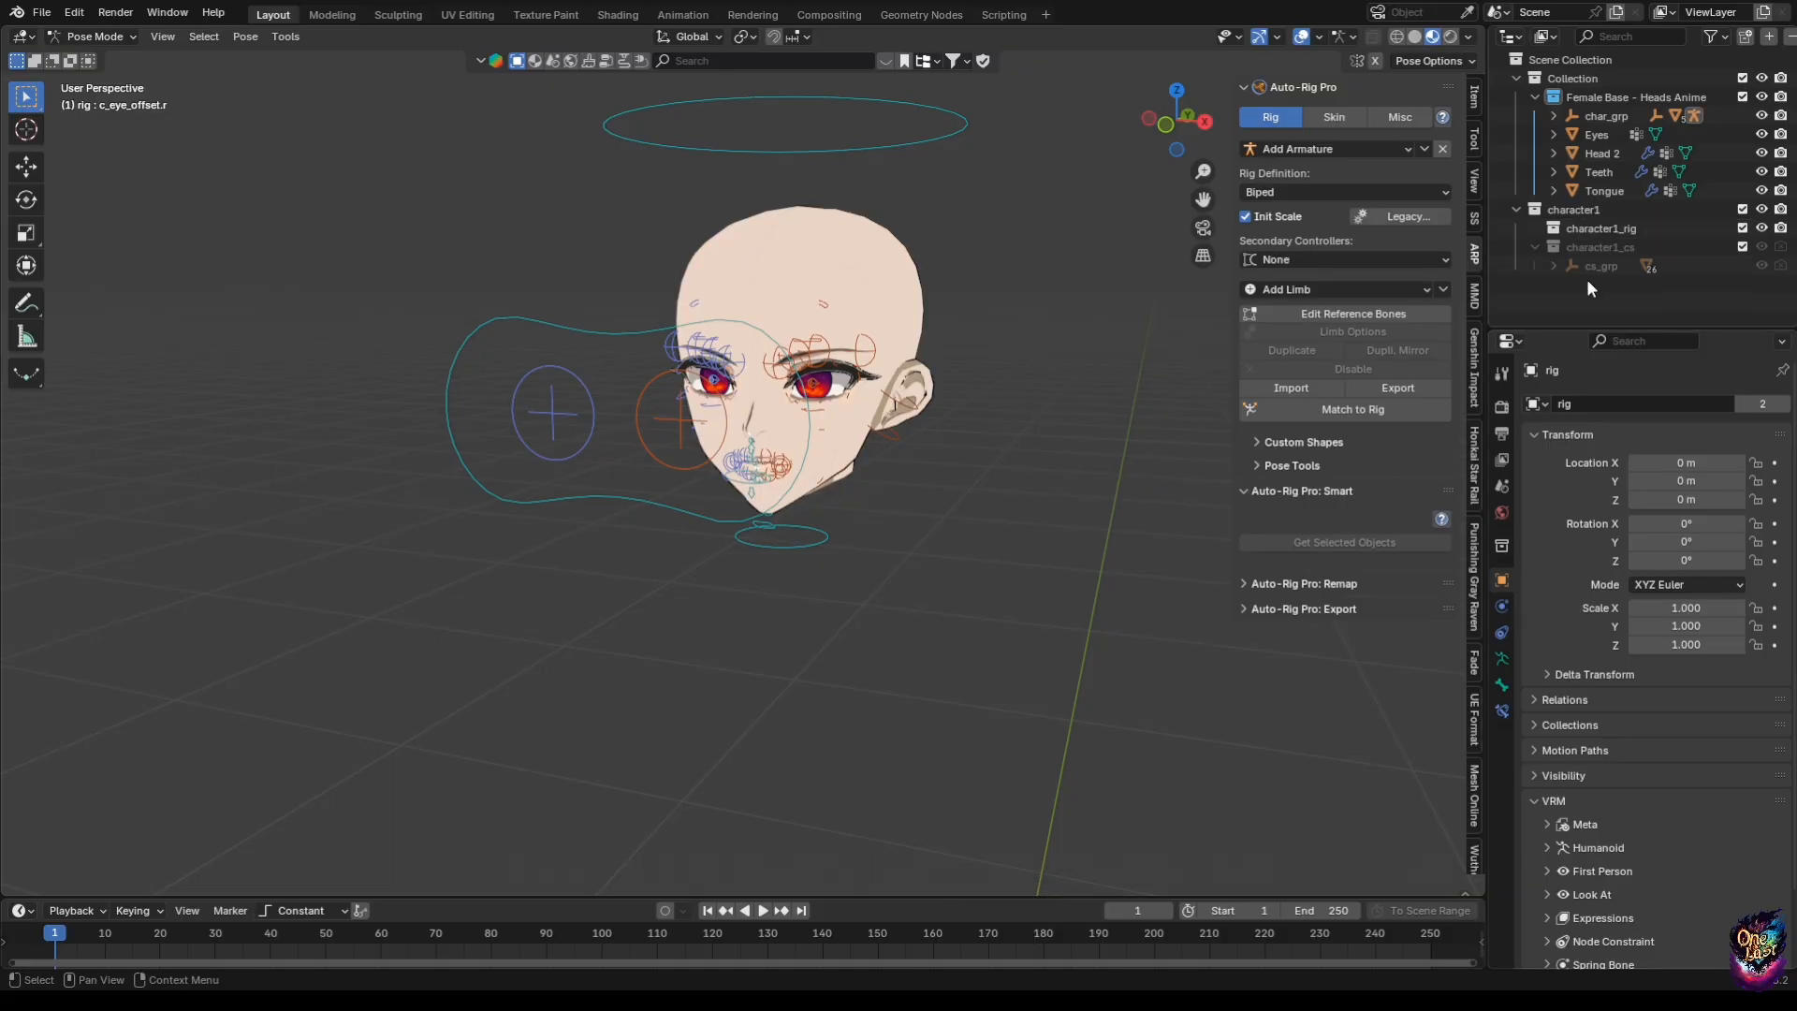
# Expand char_grp and move the character1_cs collection into the Female Base - Heads Anime collection.
pyautogui.moveTo(1578, 273)
pyautogui.mouseDown()
pyautogui.moveTo(1608, 259)
pyautogui.moveTo(1591, 130)
pyautogui.mouseUp()
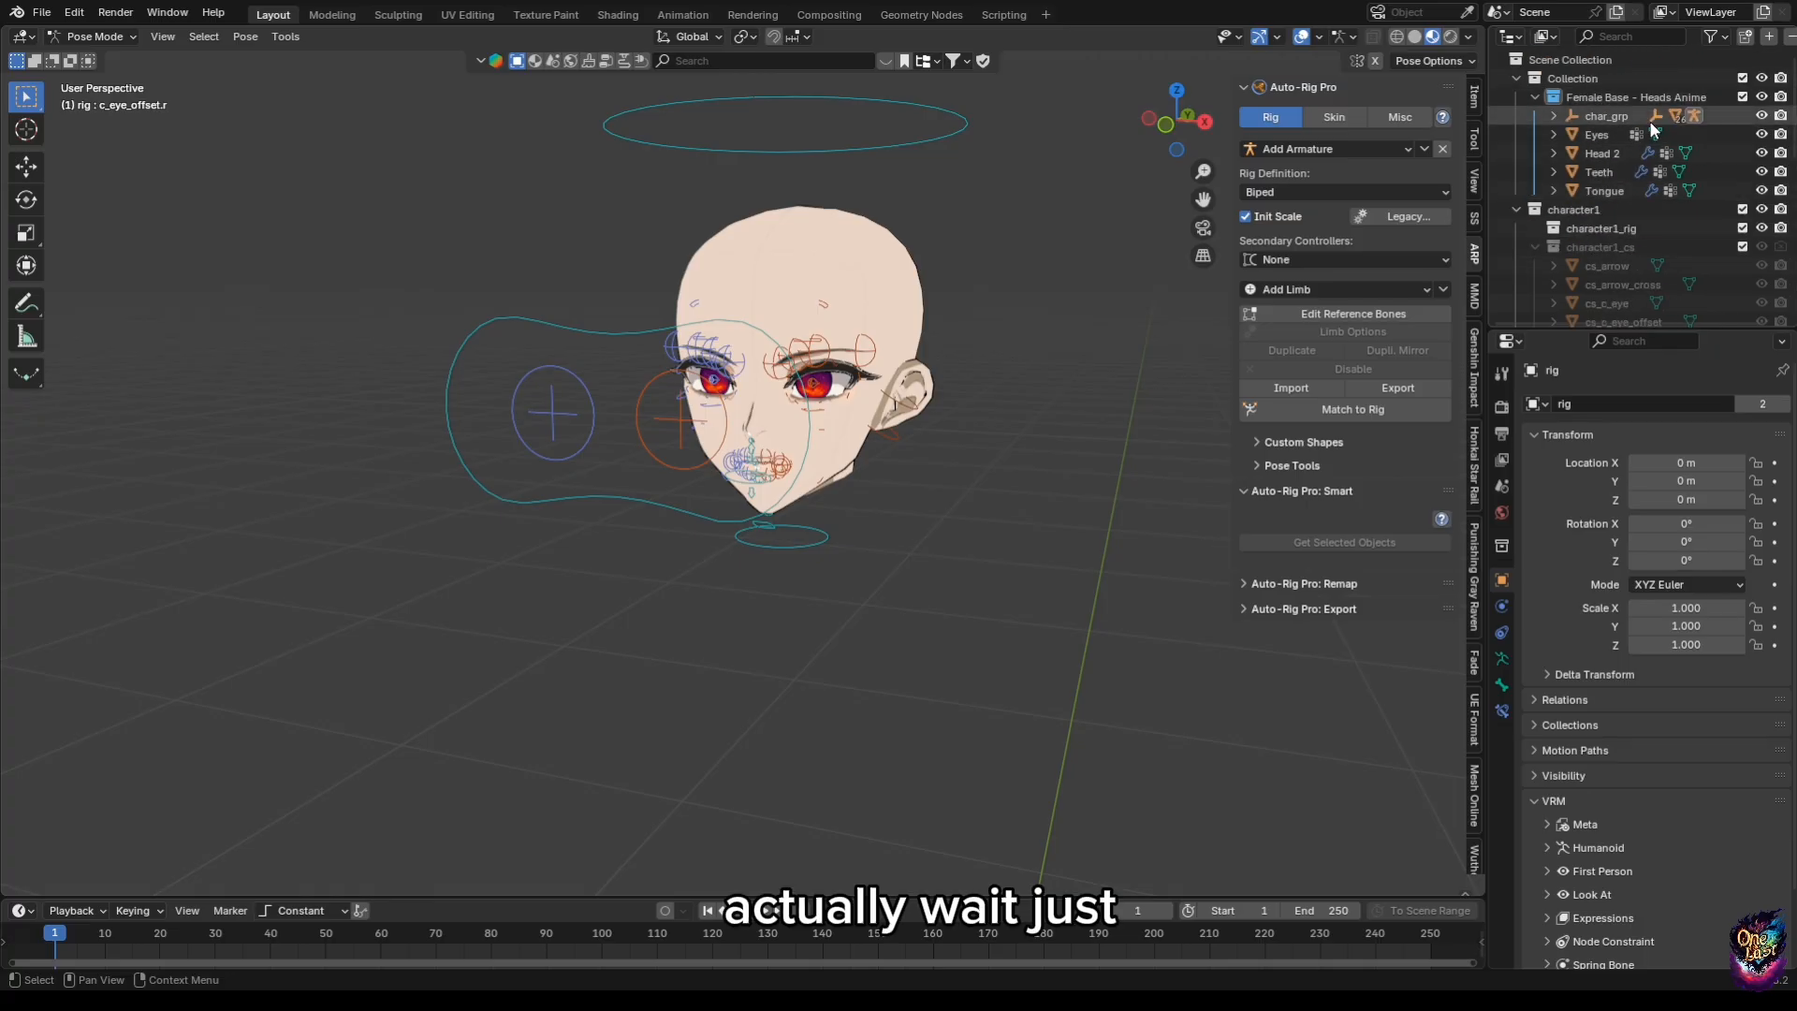
pyautogui.click(1548, 121)
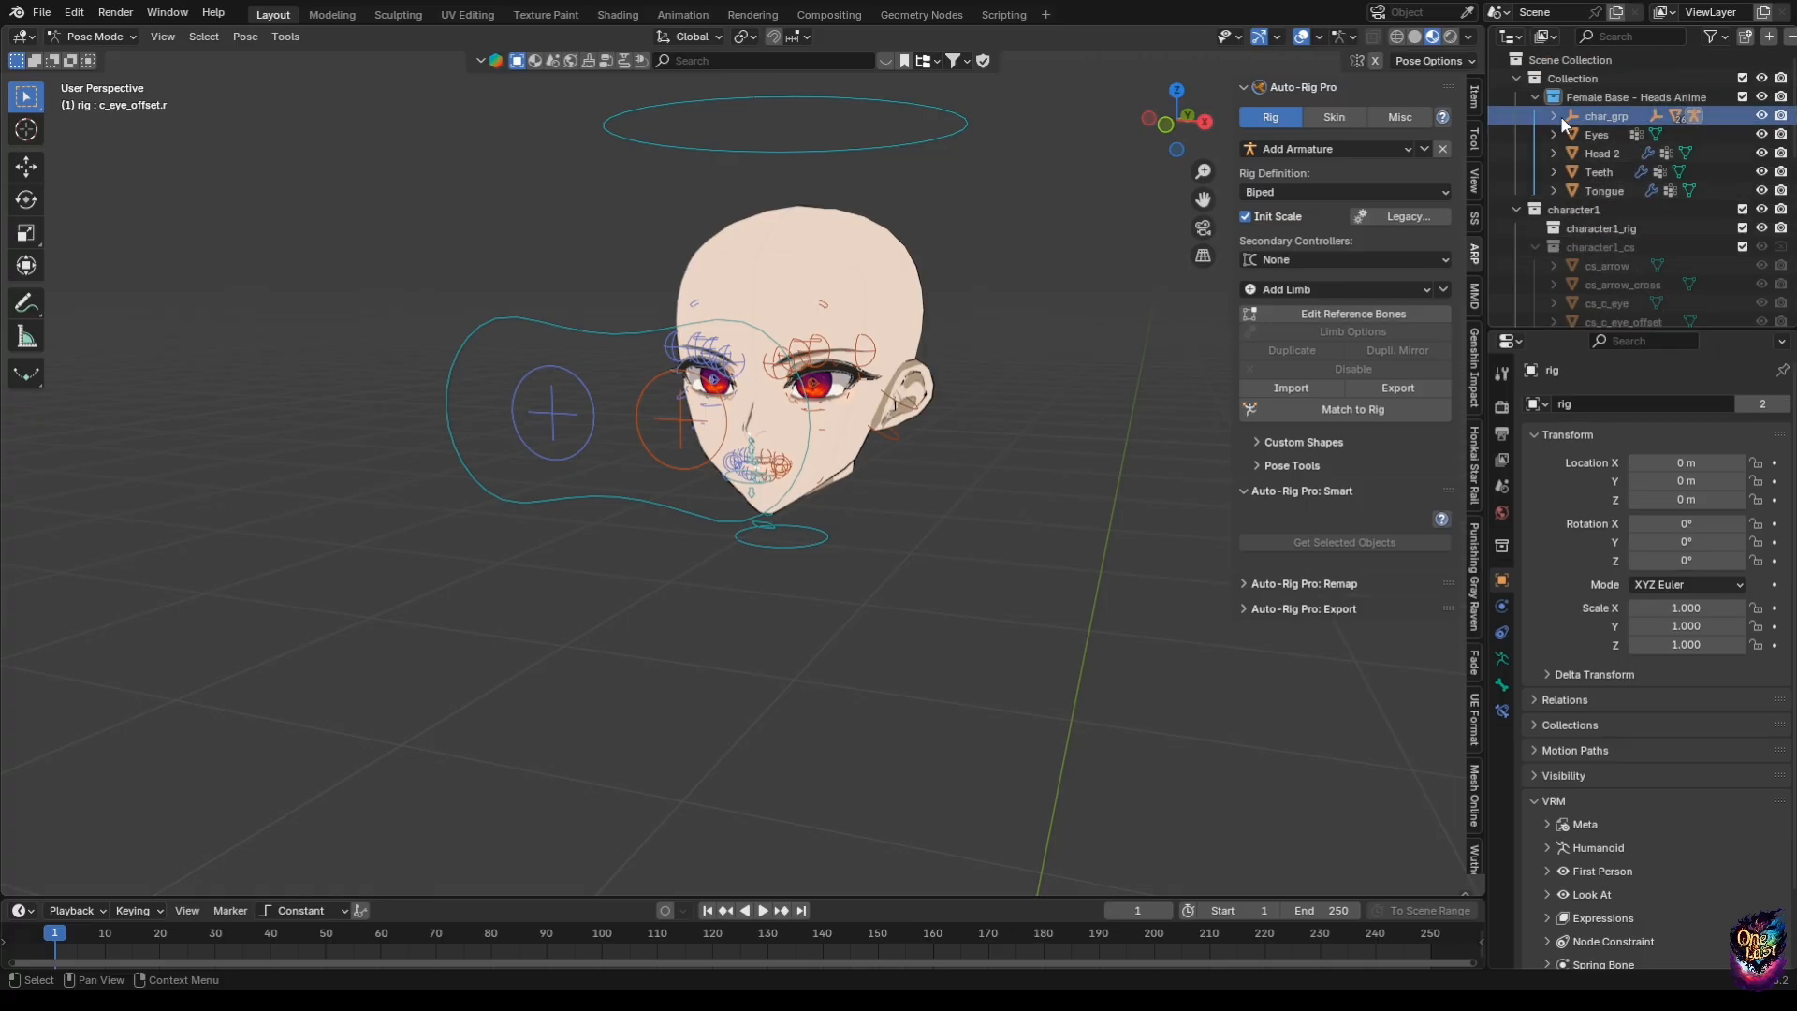
pyautogui.click(1554, 116)
pyautogui.moveTo(1606, 132); pyautogui.dragTo(1591, 100)
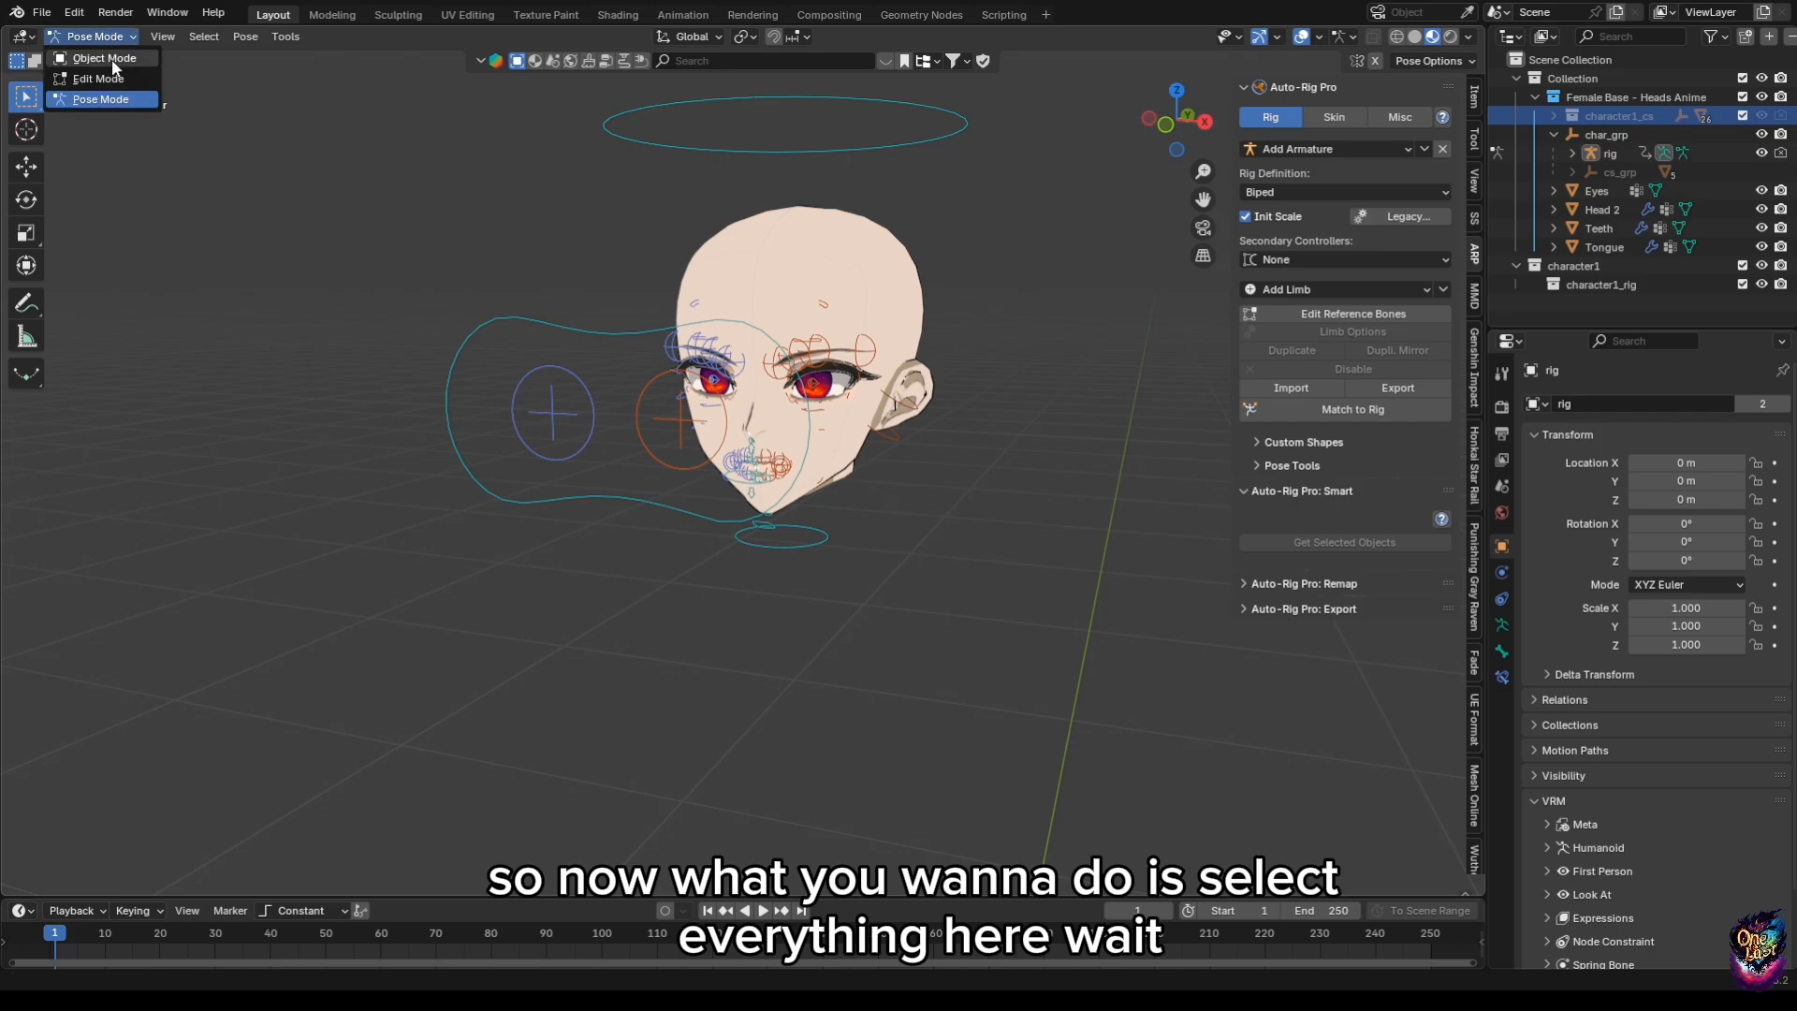
# Switch to Object Mode and delete the character1 collection together with its hierarchy.
pyautogui.click(111, 59)
pyautogui.moveTo(665, 453); pyautogui.dragTo(739, 481, button='middle')
pyautogui.click(829, 433)
pyautogui.moveTo(830, 432); pyautogui.dragTo(717, 452, button='middle')
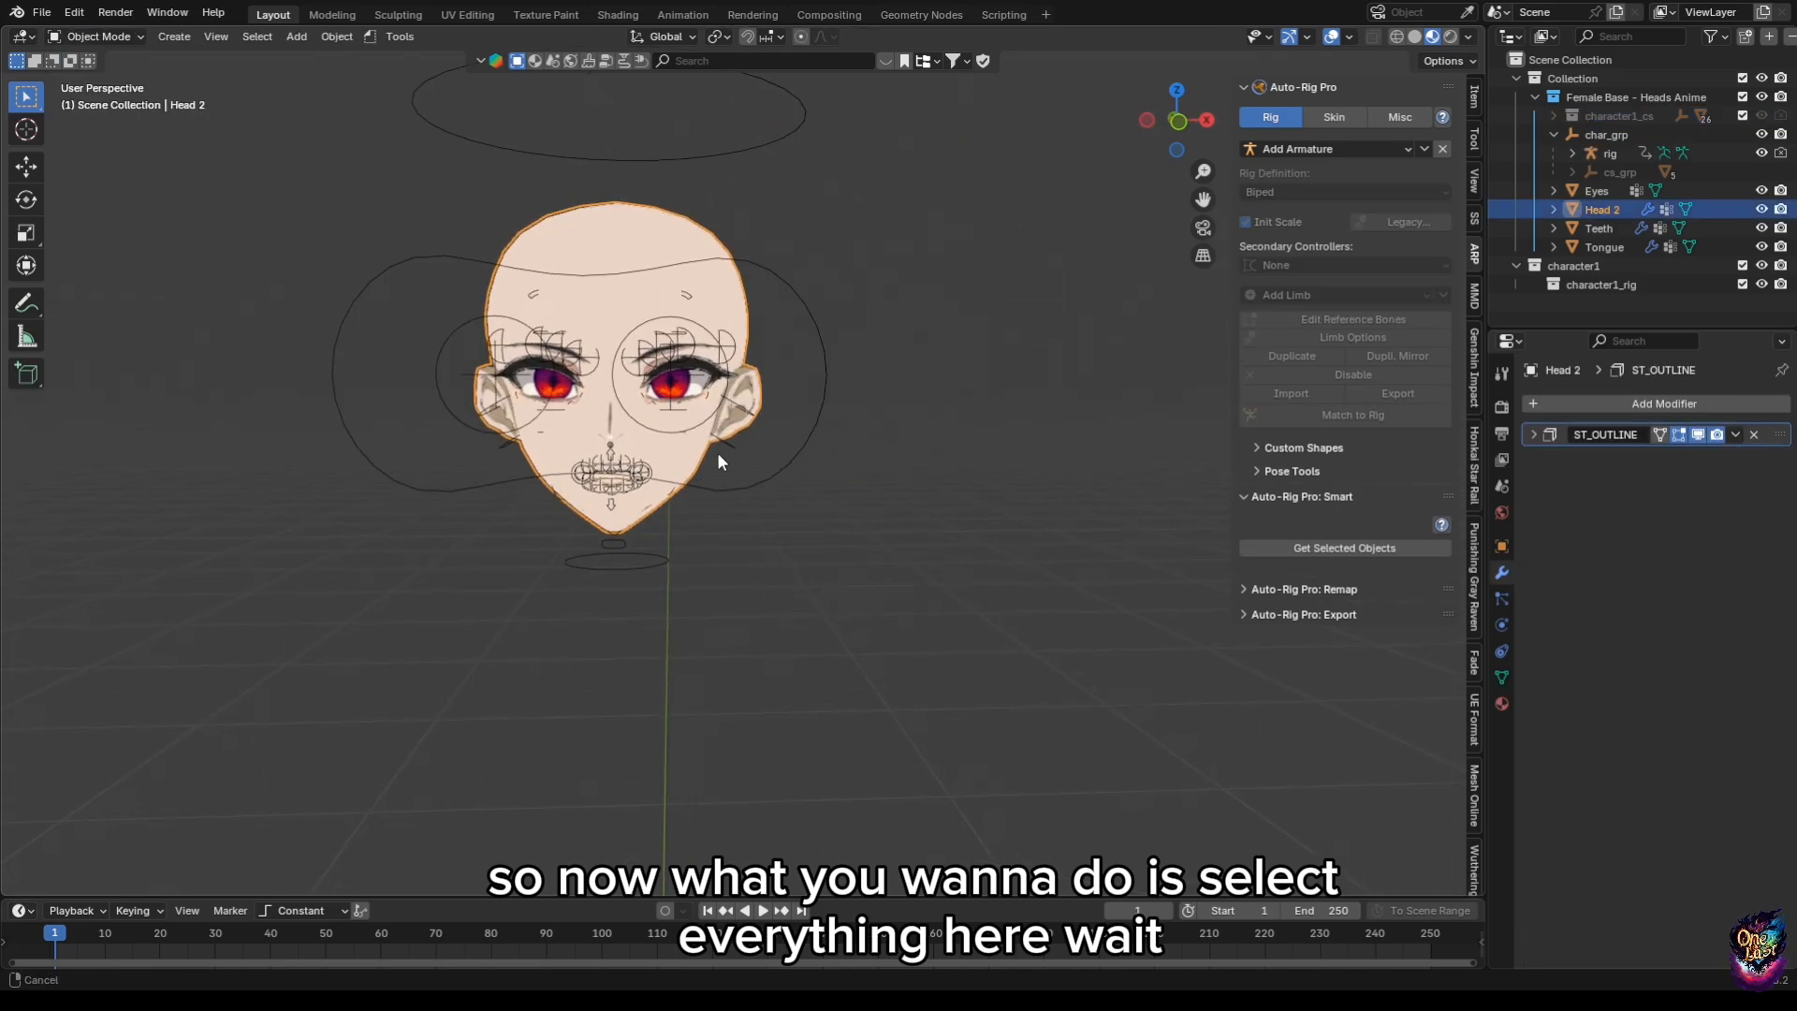
pyautogui.click(1596, 190)
pyautogui.keyDown('shift'); pyautogui.click(1602, 245); pyautogui.keyUp('shift')
pyautogui.keyDown('ctrl'); pyautogui.click(1689, 204); pyautogui.keyUp('ctrl')
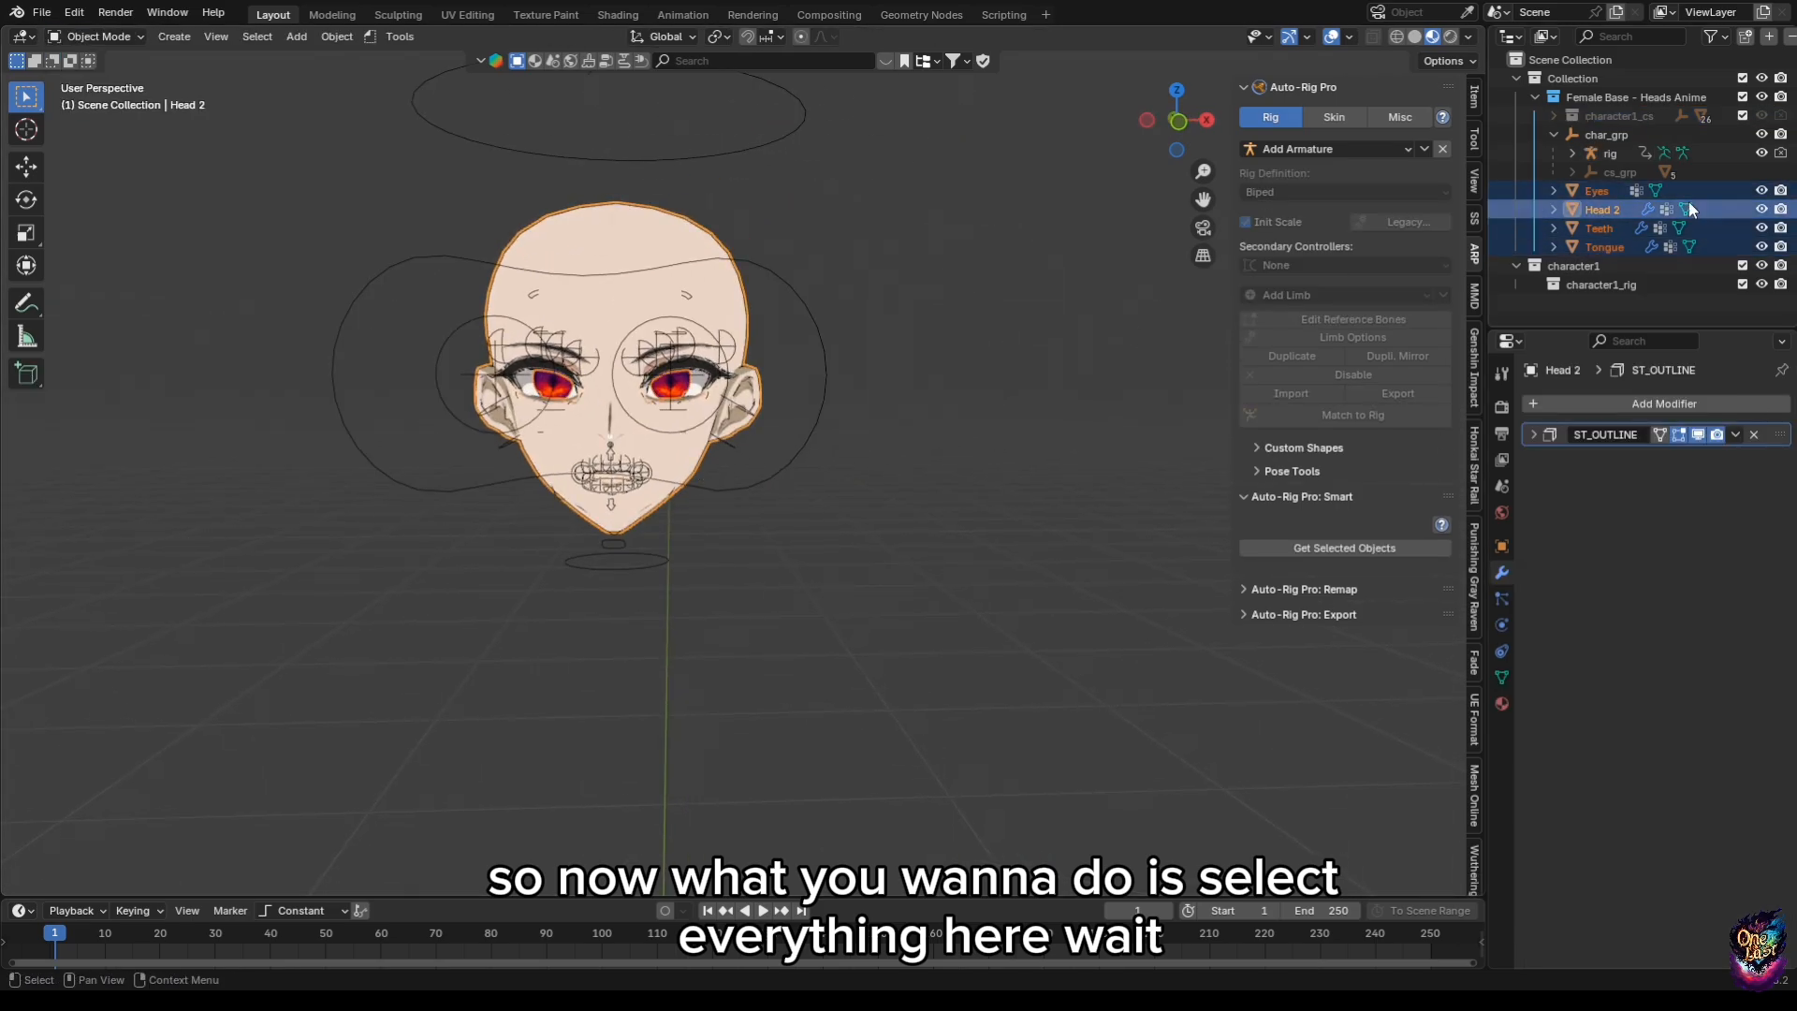
pyautogui.click(1608, 263)
pyautogui.rightClick(1606, 264)
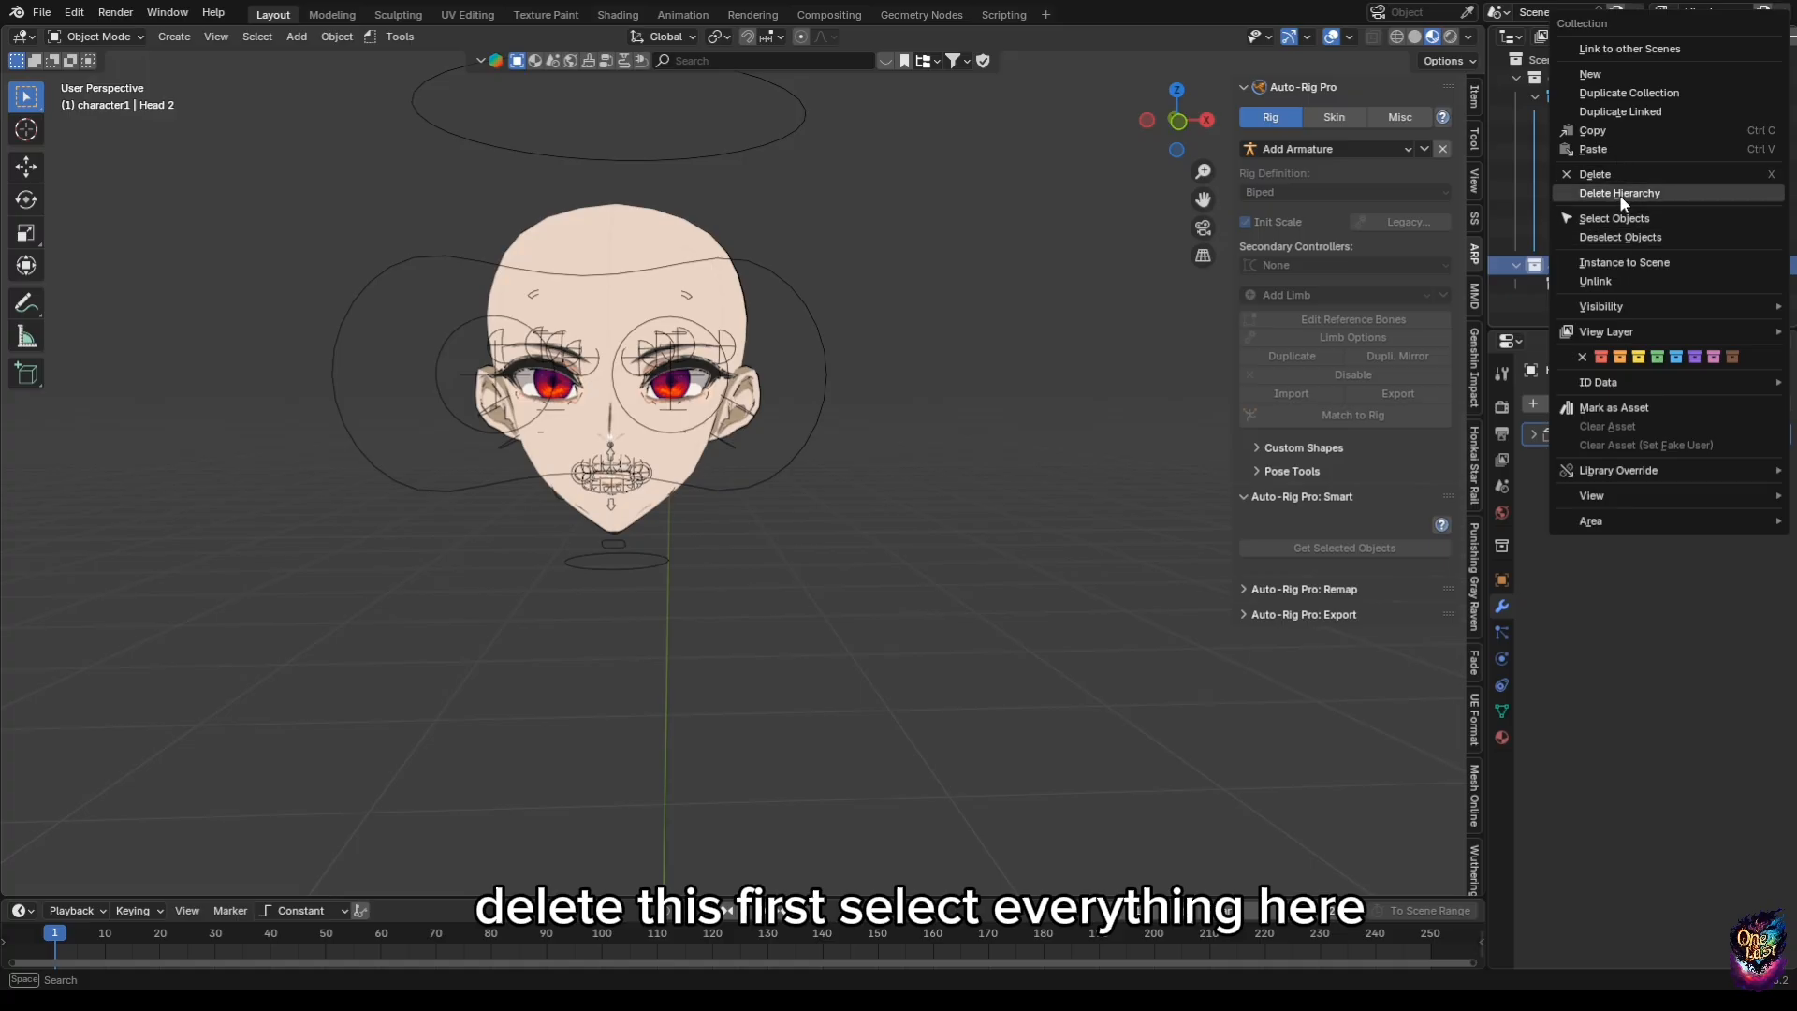
pyautogui.click(1619, 193)
# Select the Eyes, Head 2, Teeth and Tongue meshes, adding the rig last as the active object.
pyautogui.moveTo(1540, 197); pyautogui.dragTo(1608, 248)
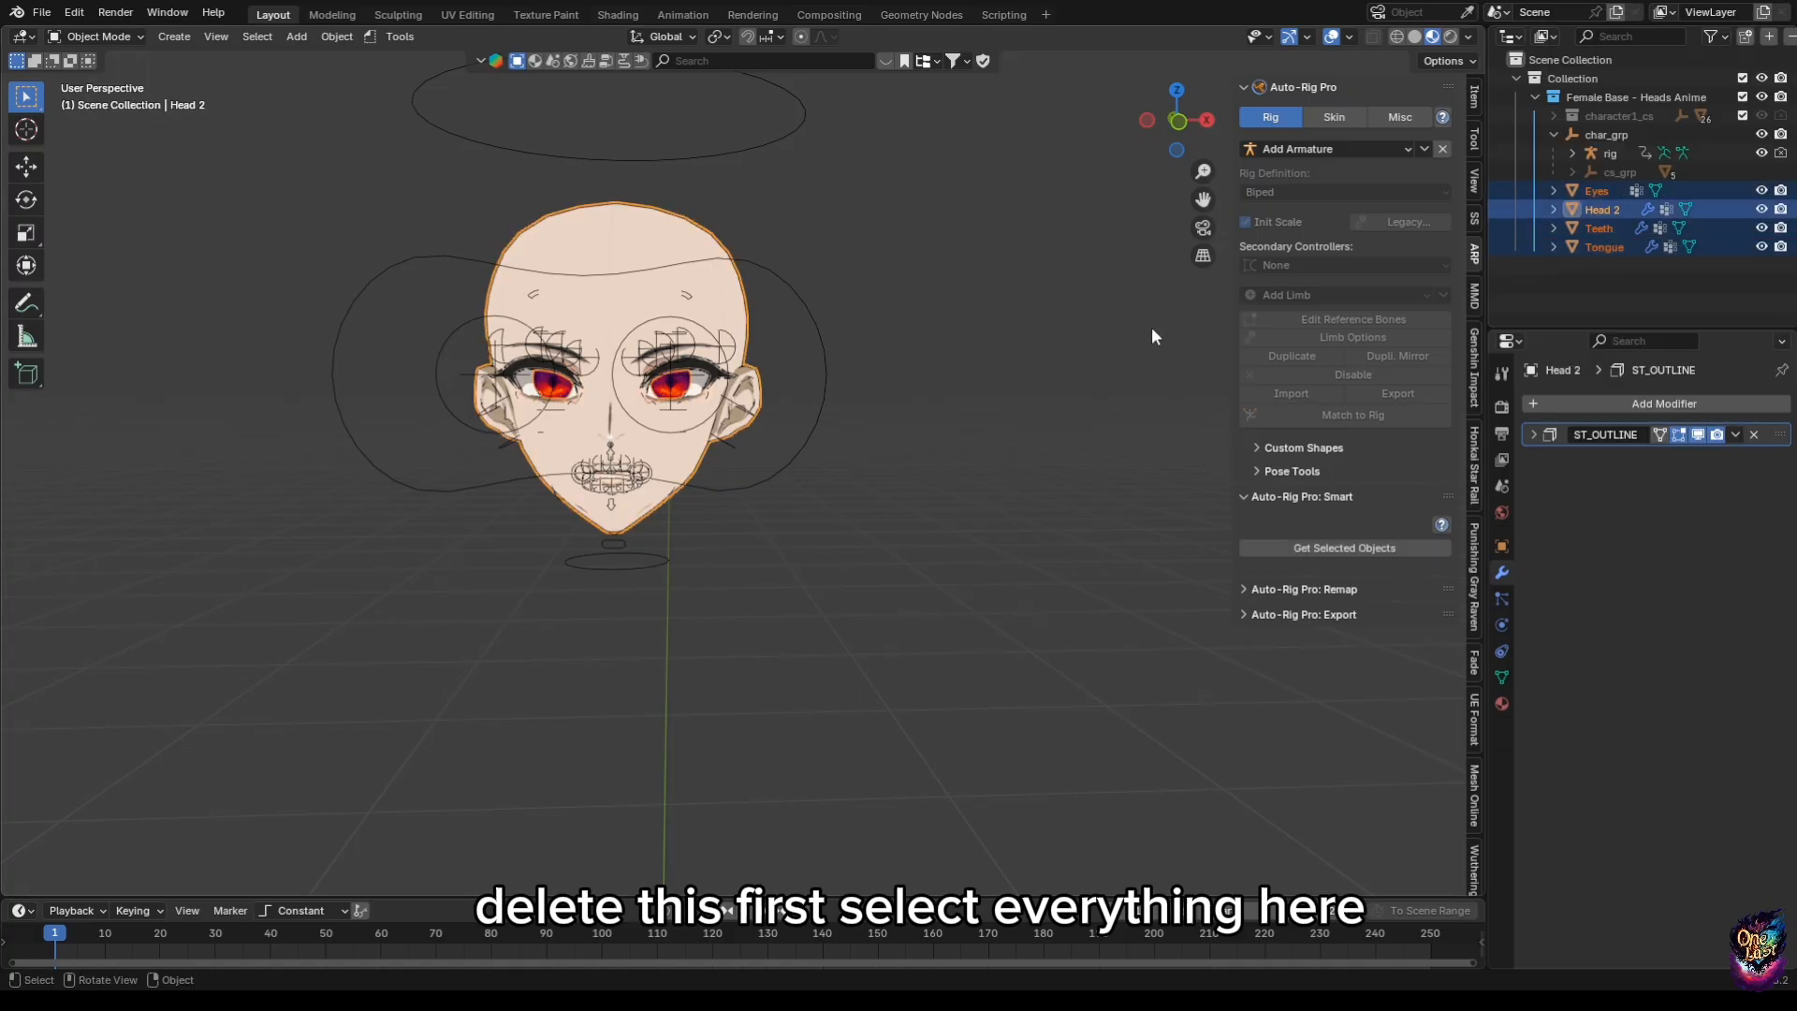
pyautogui.scroll(2, 789, 462)
pyautogui.keyDown('shift'); pyautogui.click(942, 244); pyautogui.keyUp('shift')
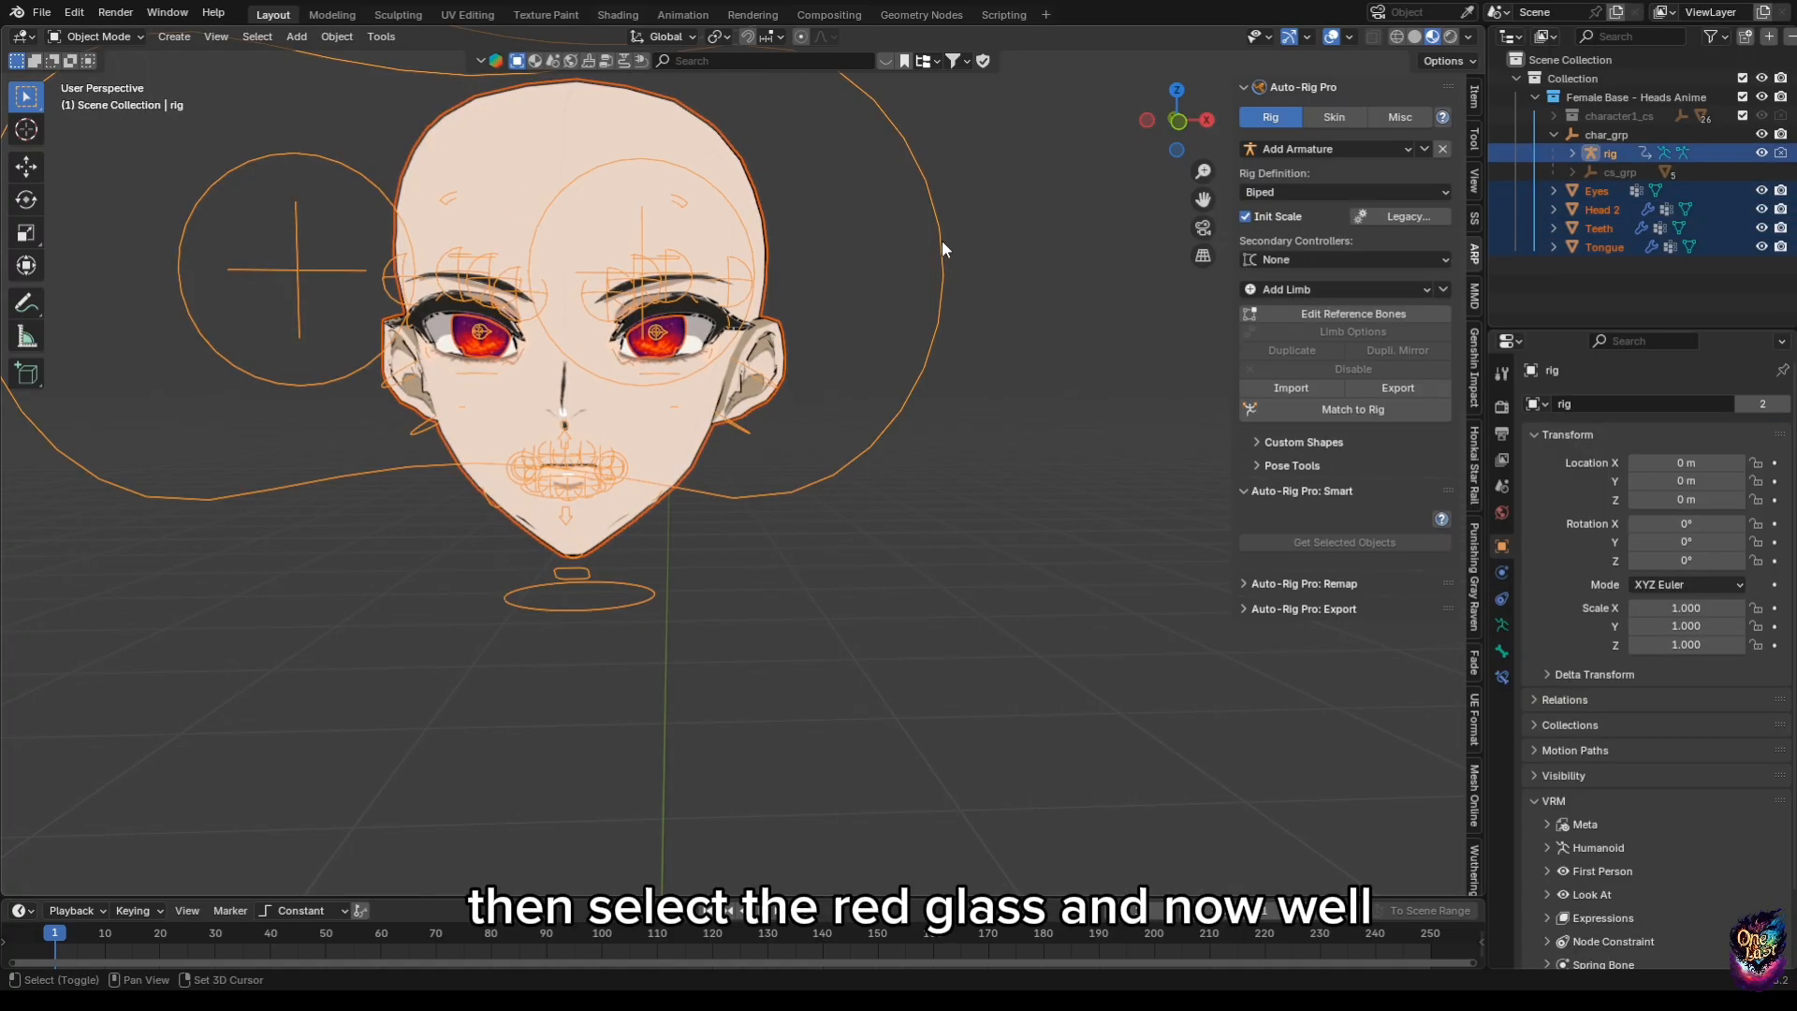
# Bind the selected meshes to the rig with Auto-Rig Pro's skinning, using the Heat Maps engine.
pyautogui.click(1323, 118)
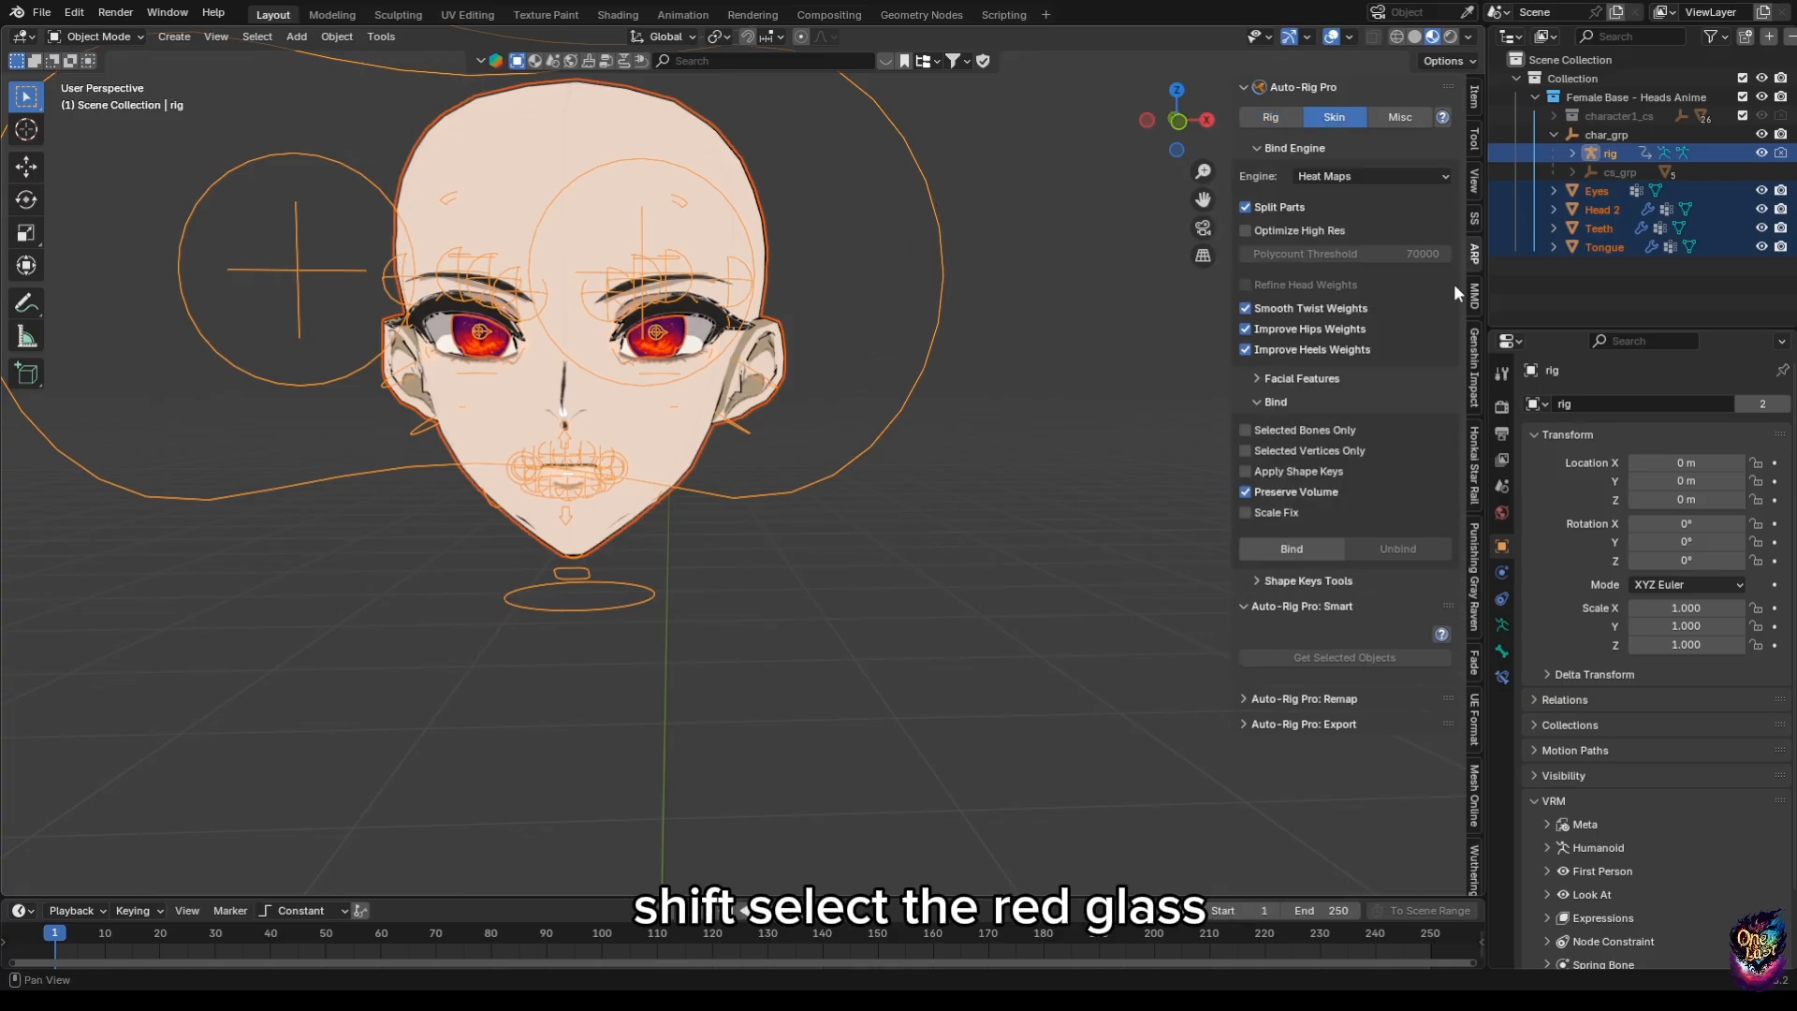
pyautogui.keyDown('shift'); pyautogui.moveTo(871, 496); pyautogui.dragTo(1000, 496, button='middle'); pyautogui.keyUp('shift')
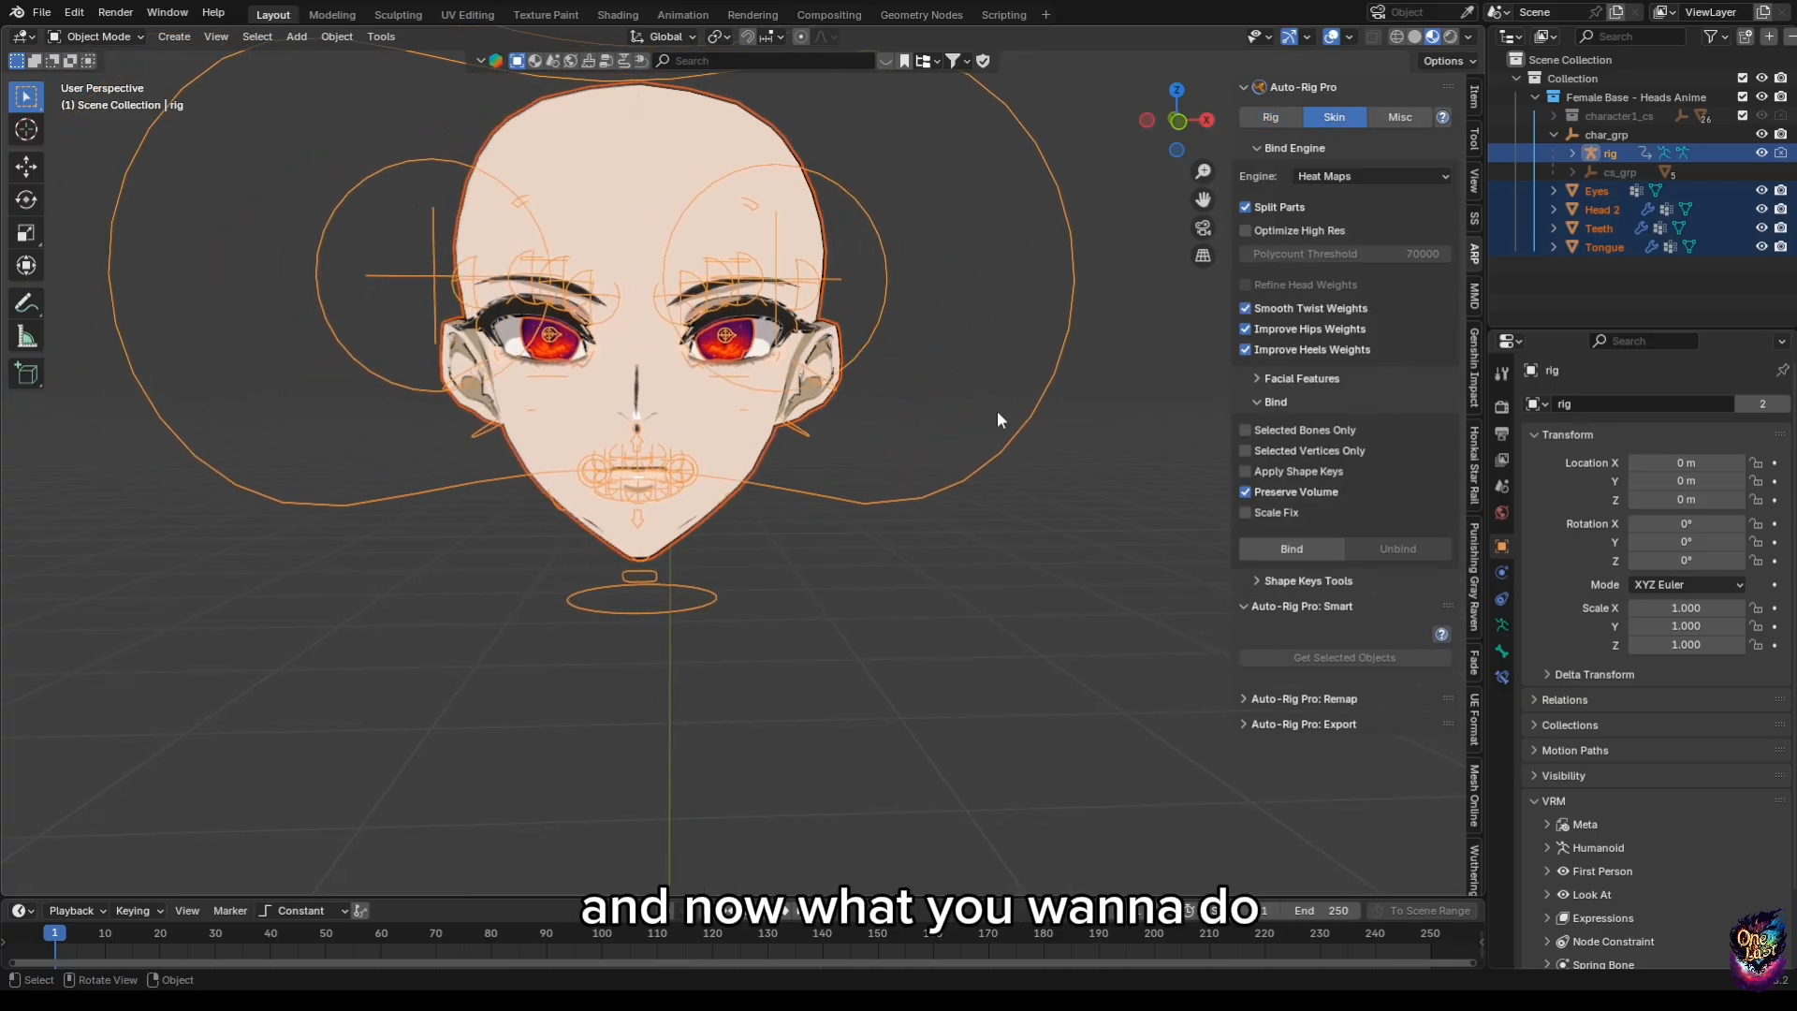
pyautogui.click(1177, 140)
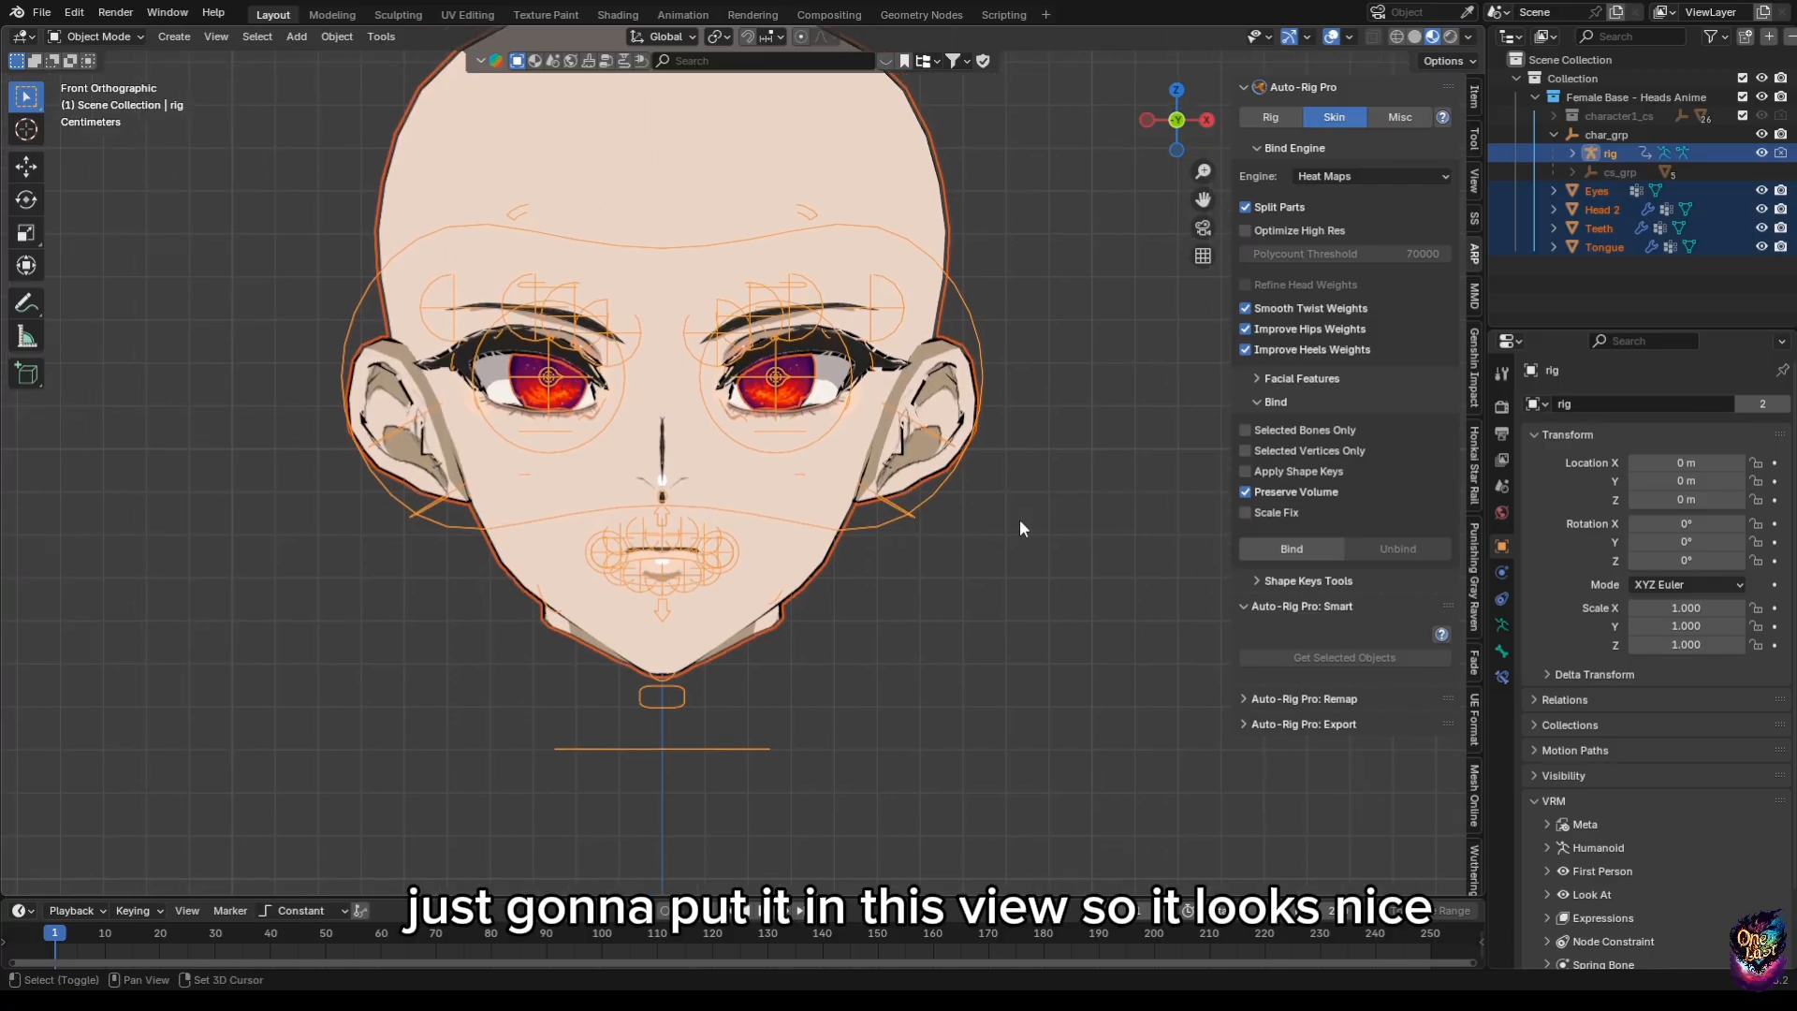
pyautogui.keyDown('shift'); pyautogui.scroll(1, 994, 698); pyautogui.keyUp('shift')
pyautogui.scroll(-2, 997, 677)
pyautogui.scroll(2, 996, 560)
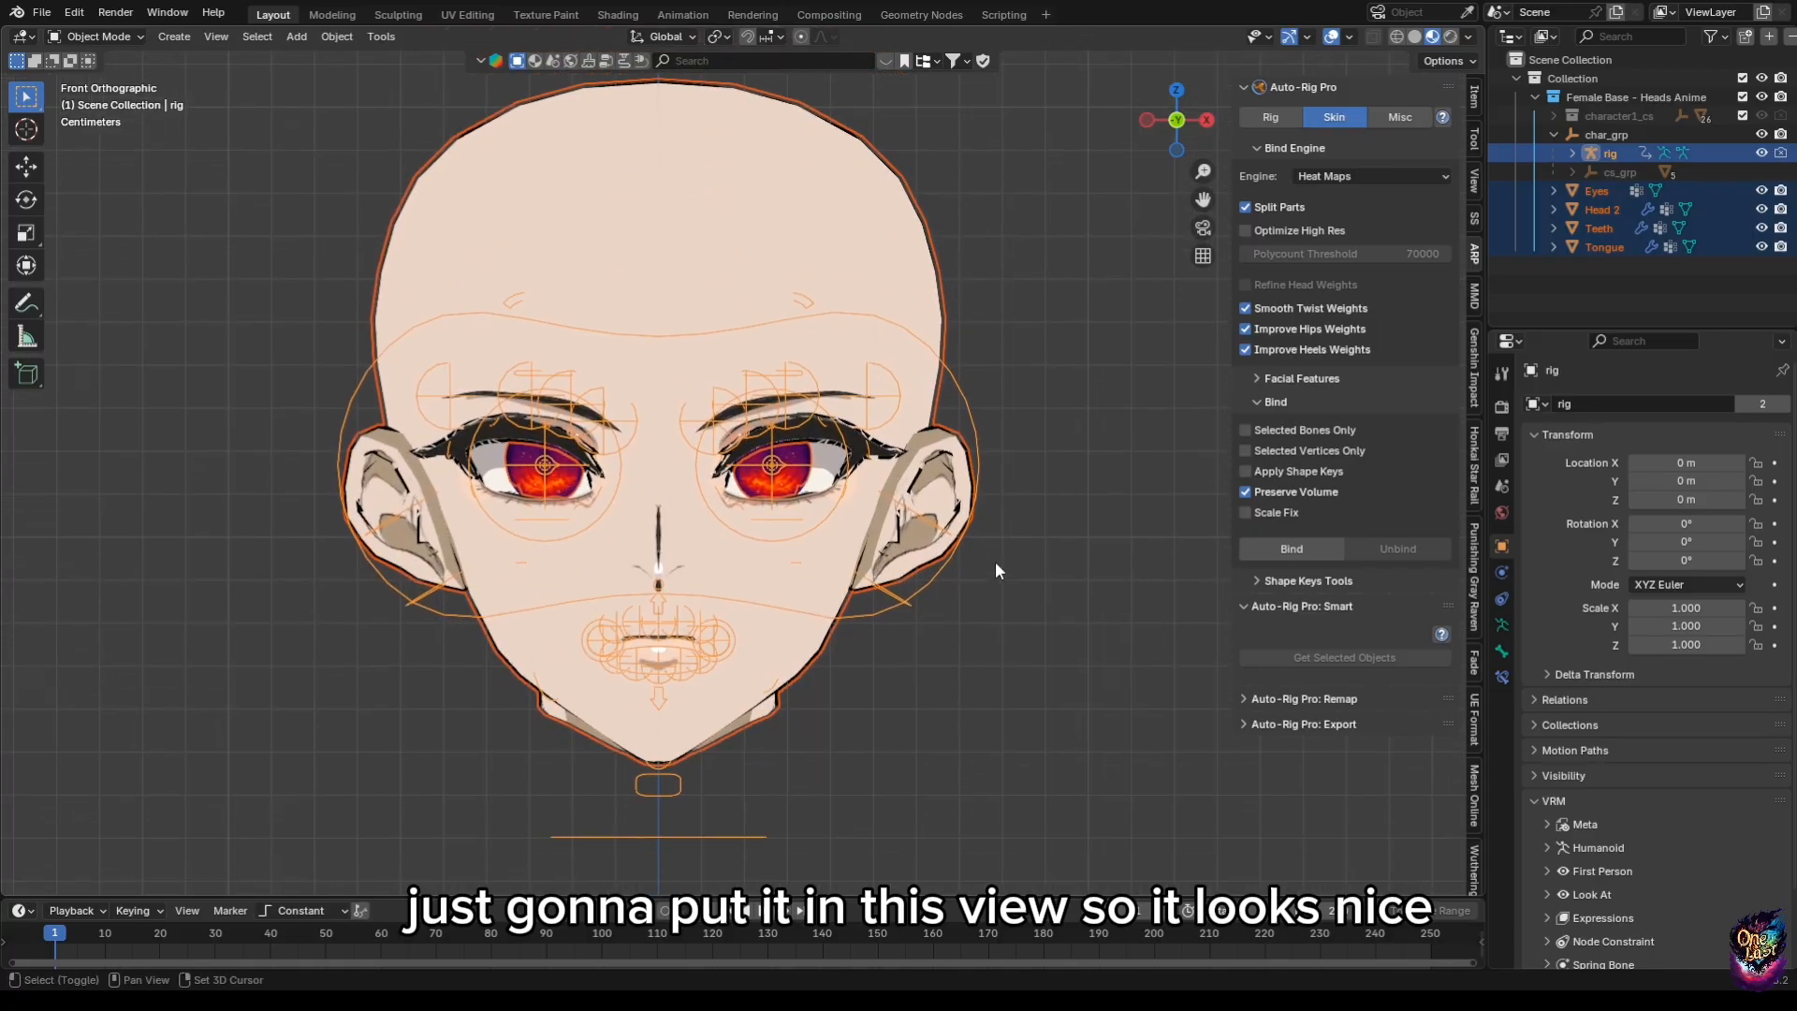
pyautogui.click(1361, 177)
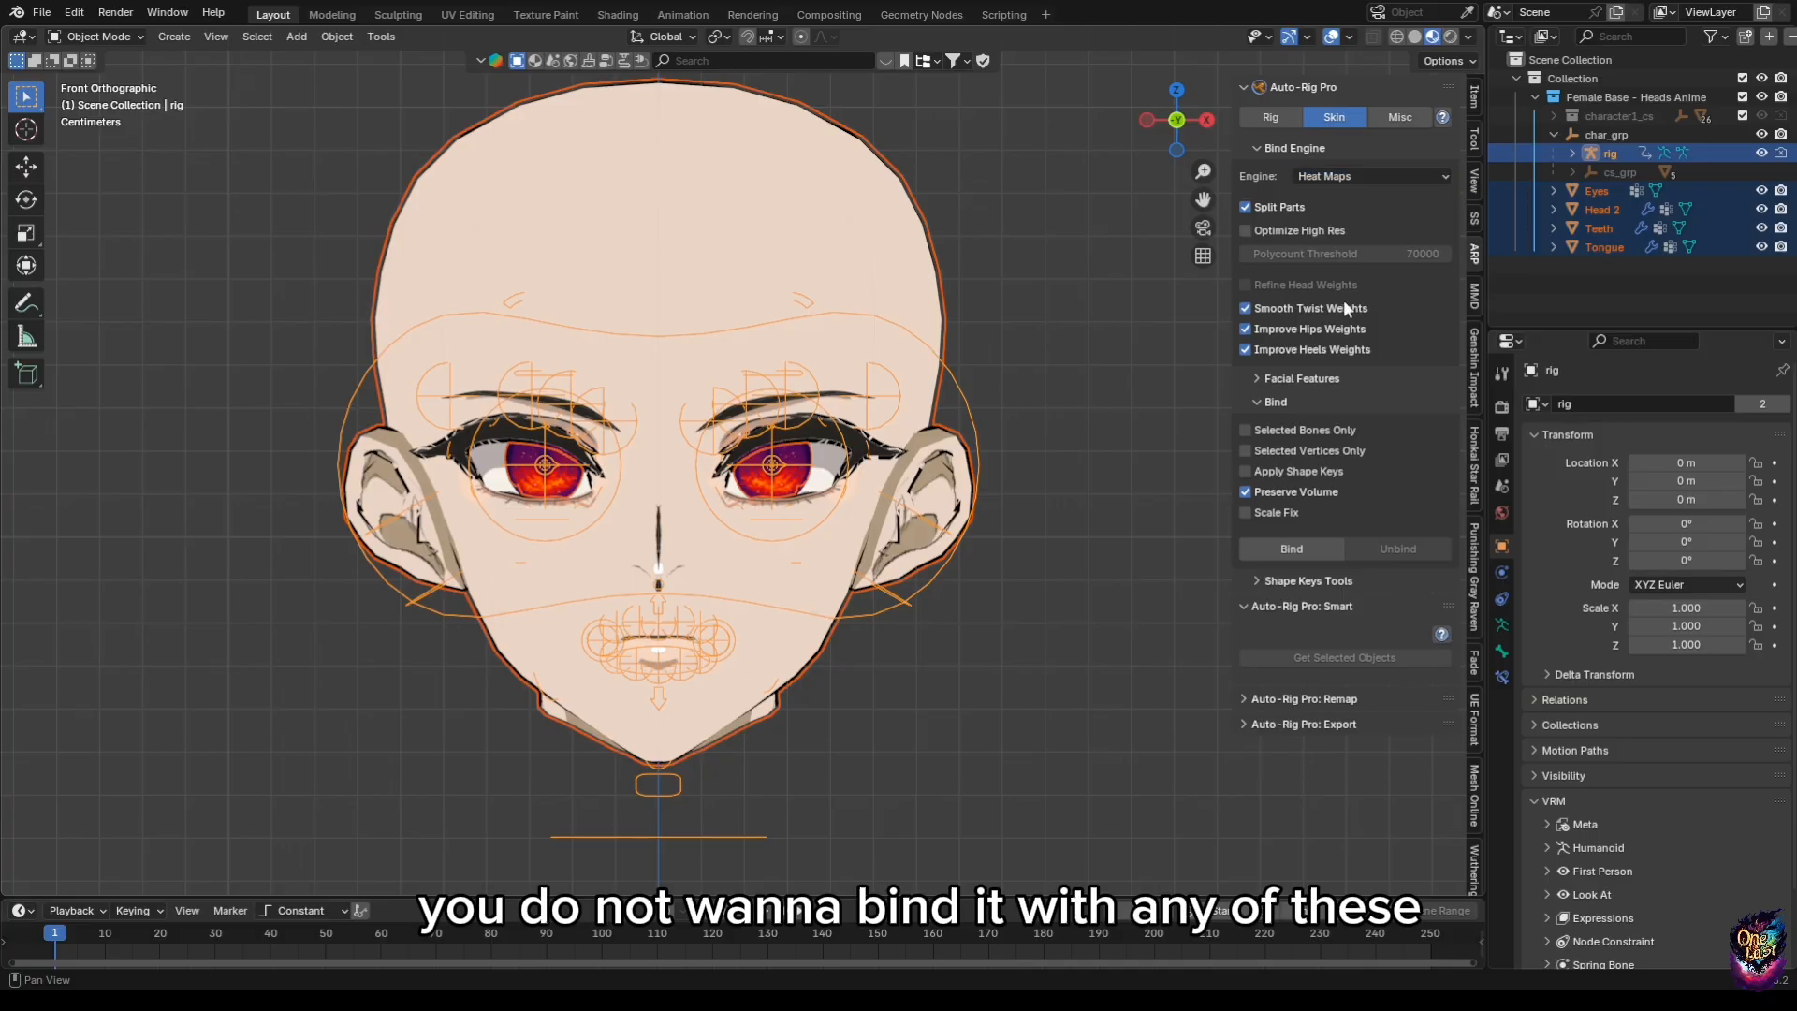
pyautogui.click(1347, 166)
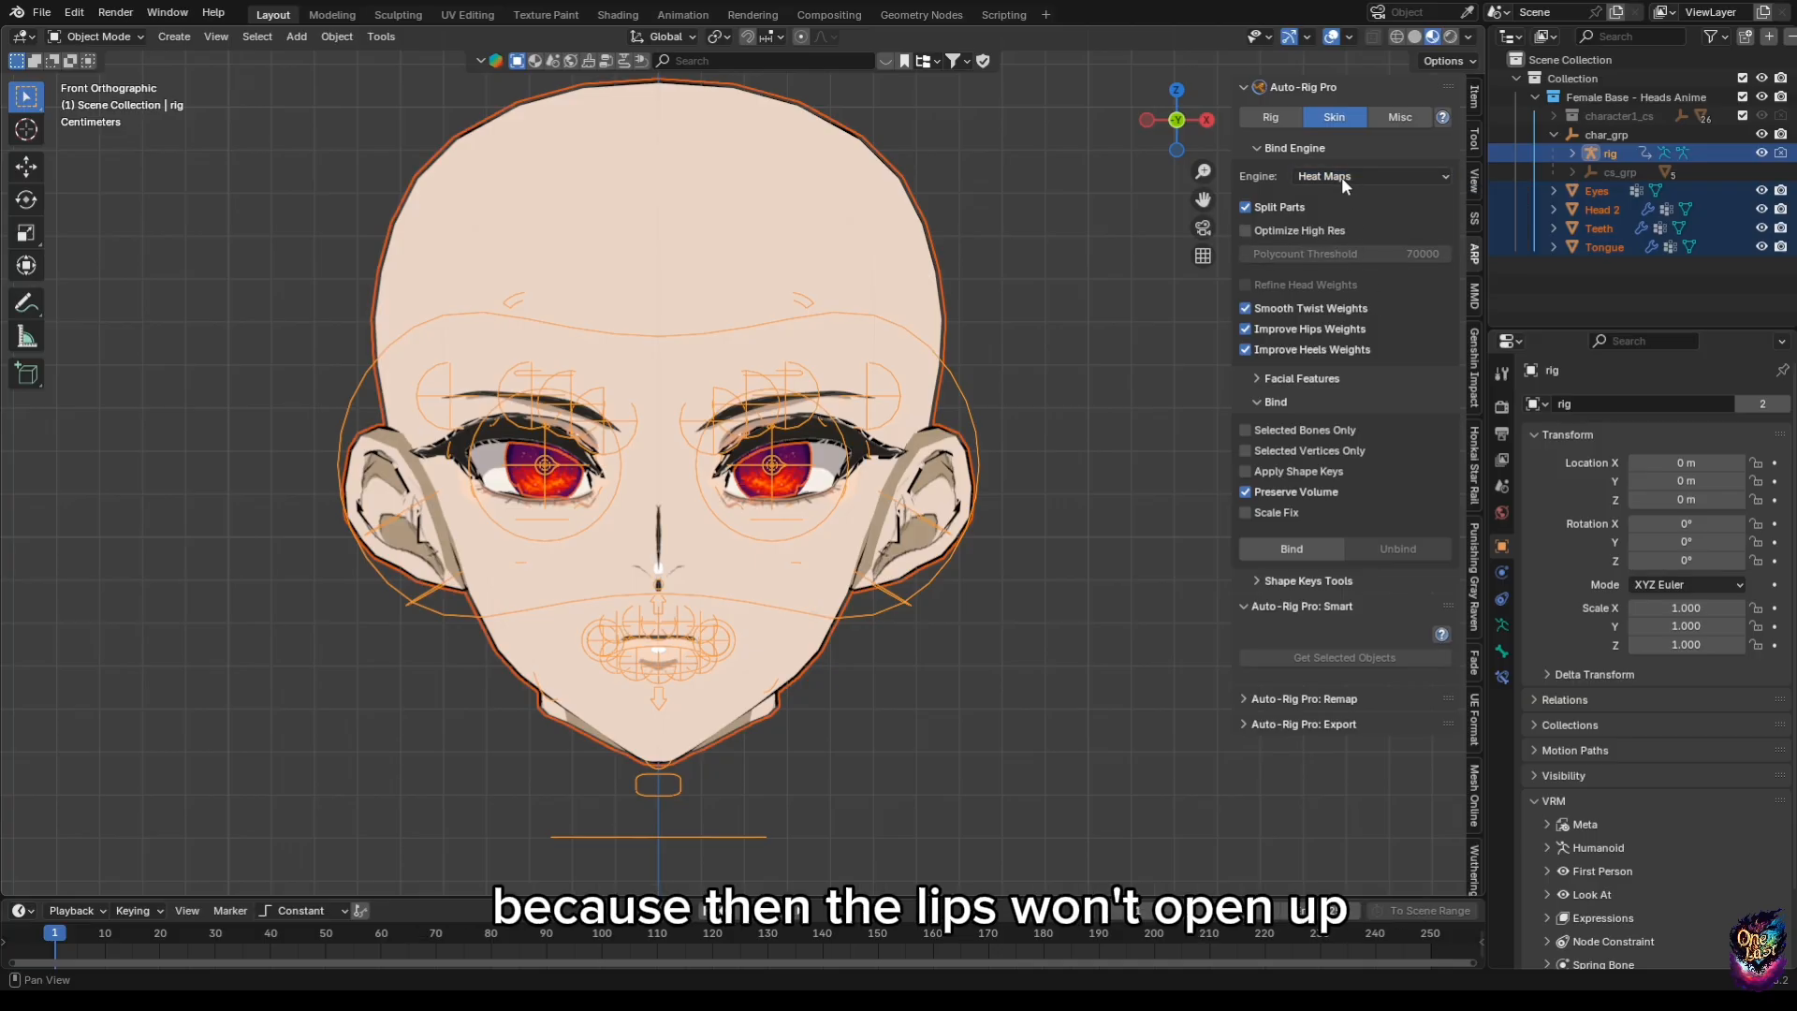
pyautogui.click(1340, 177)
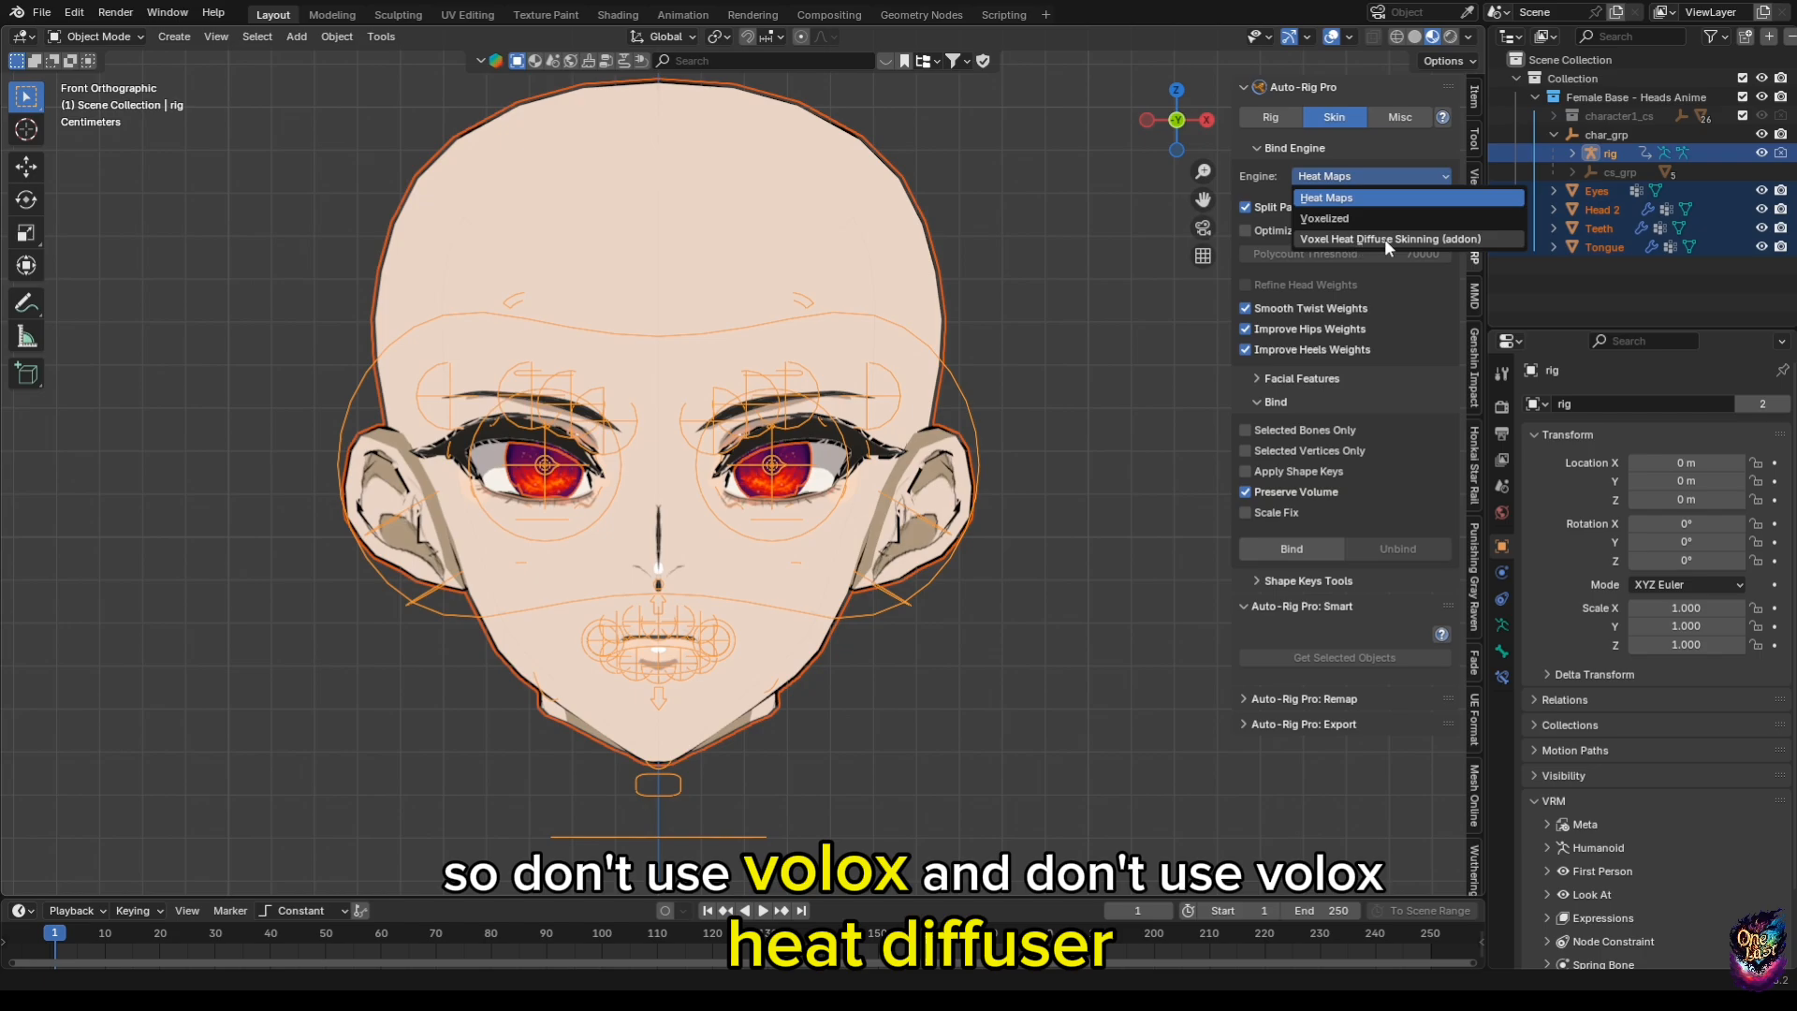
pyautogui.click(1344, 175)
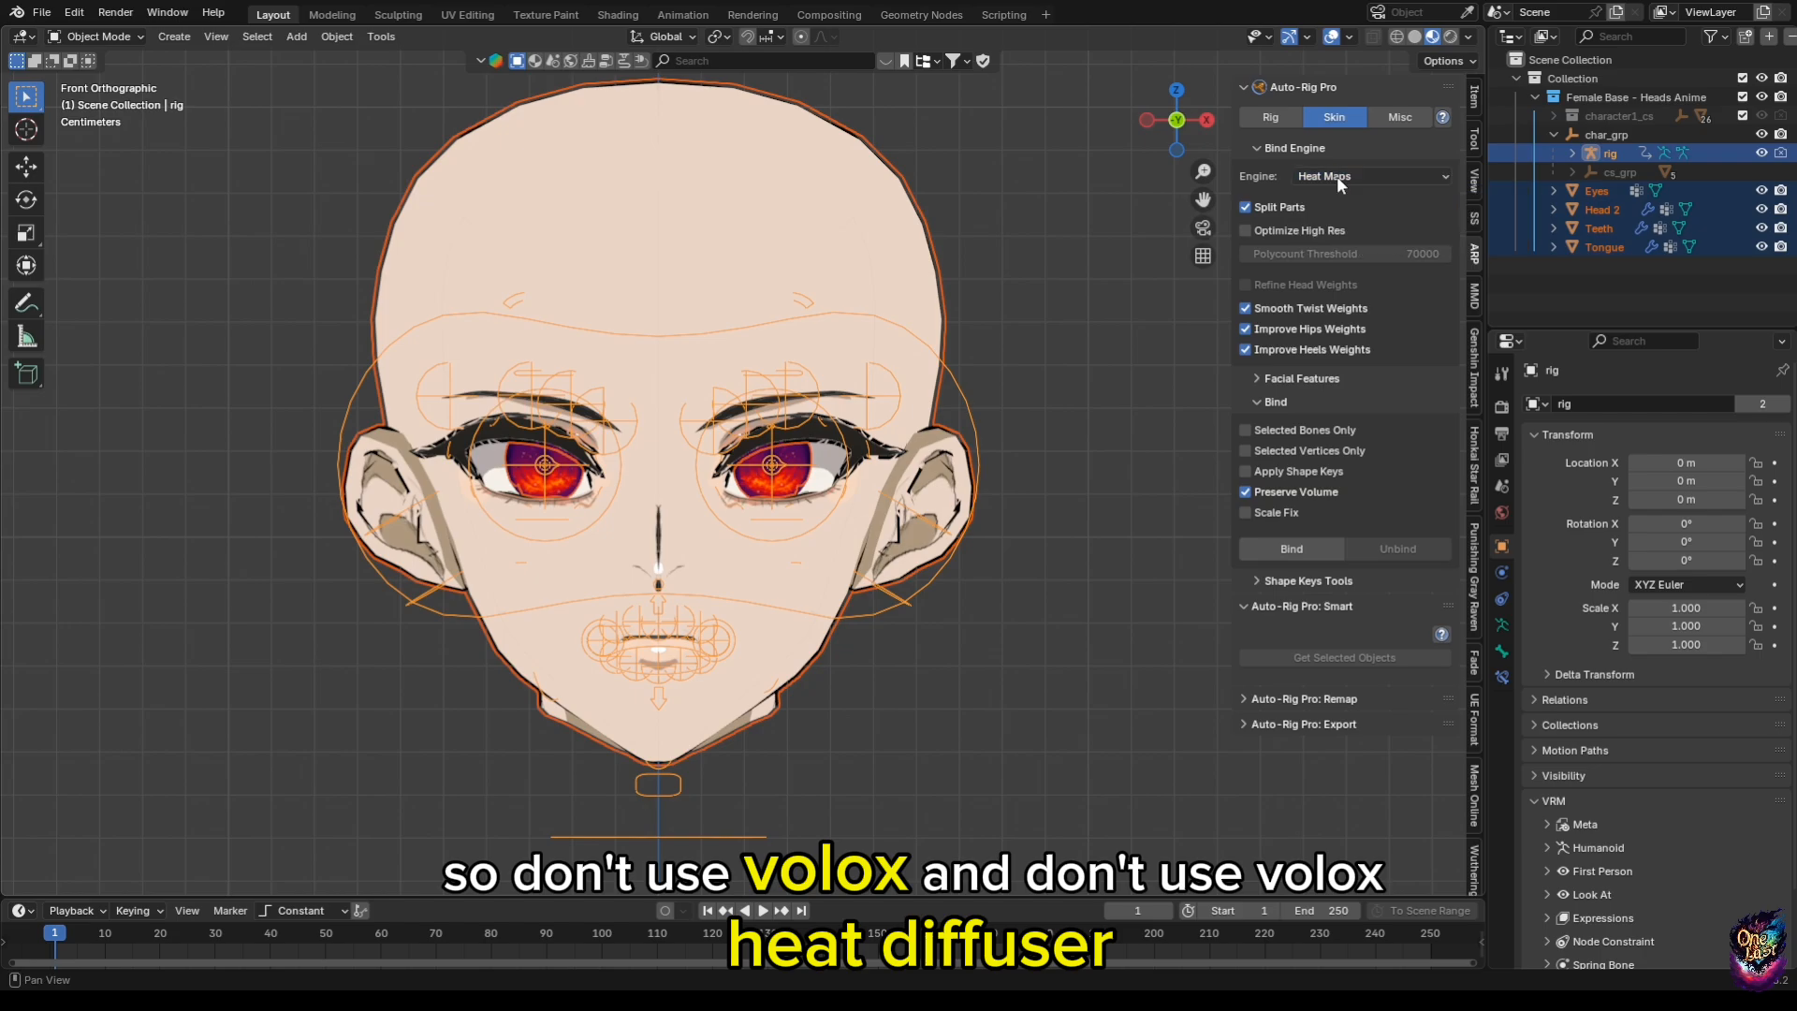
pyautogui.click(1290, 547)
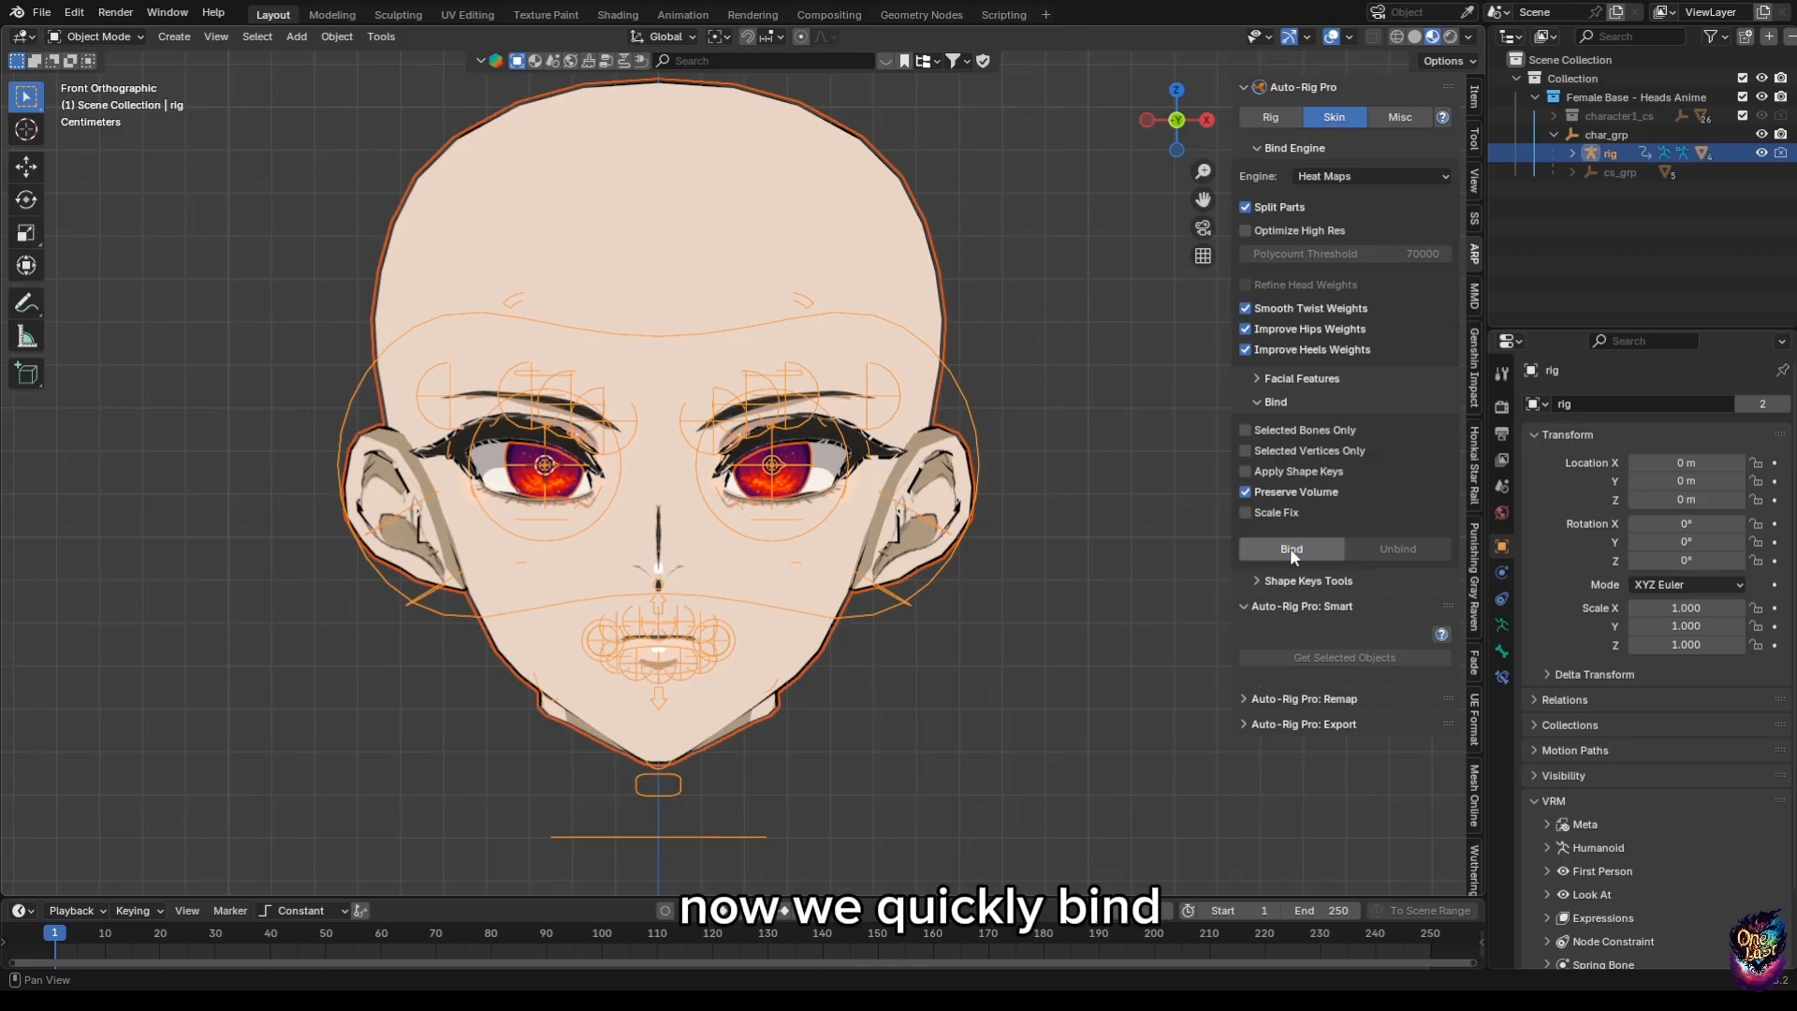
# Switch the rig to Pose Mode and raise the shared eye target controller to test the bind.
pyautogui.scroll(-2, 922, 536)
pyautogui.scroll(1, 913, 537)
pyautogui.scroll(3, 912, 505)
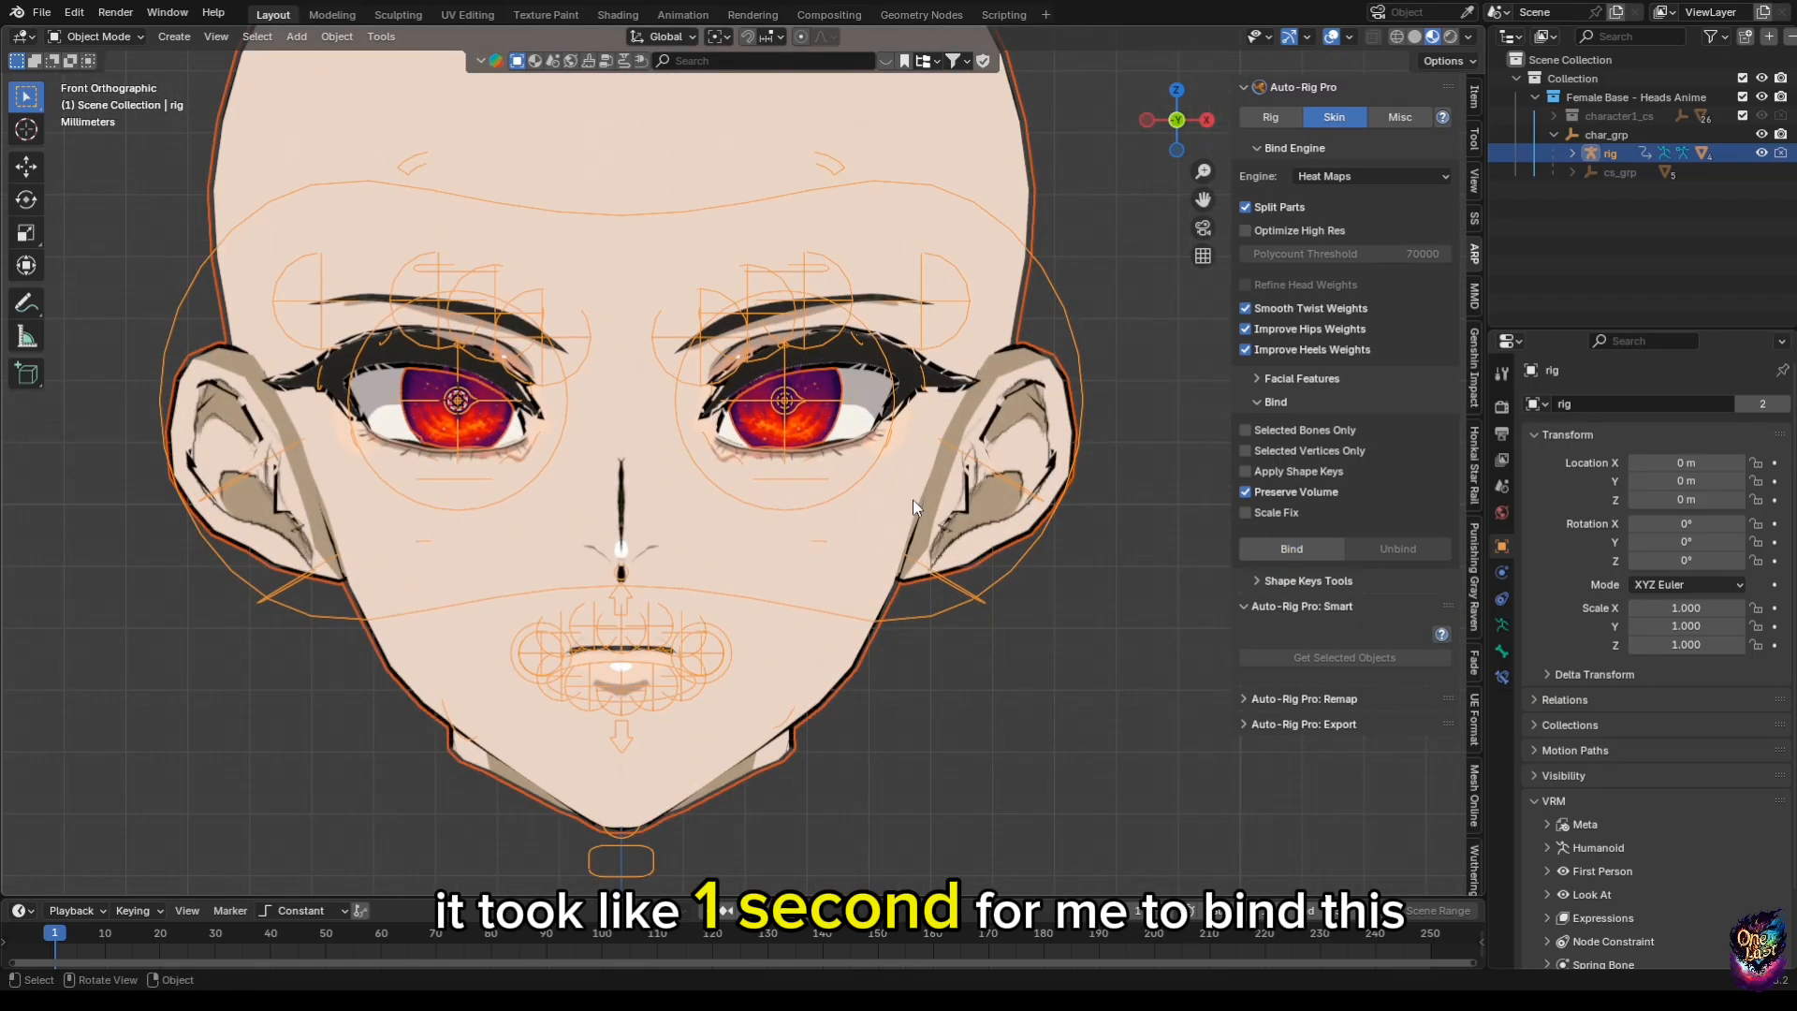
pyautogui.moveTo(913, 498); pyautogui.dragTo(894, 482, button='middle')
pyautogui.scroll(-6, 894, 481)
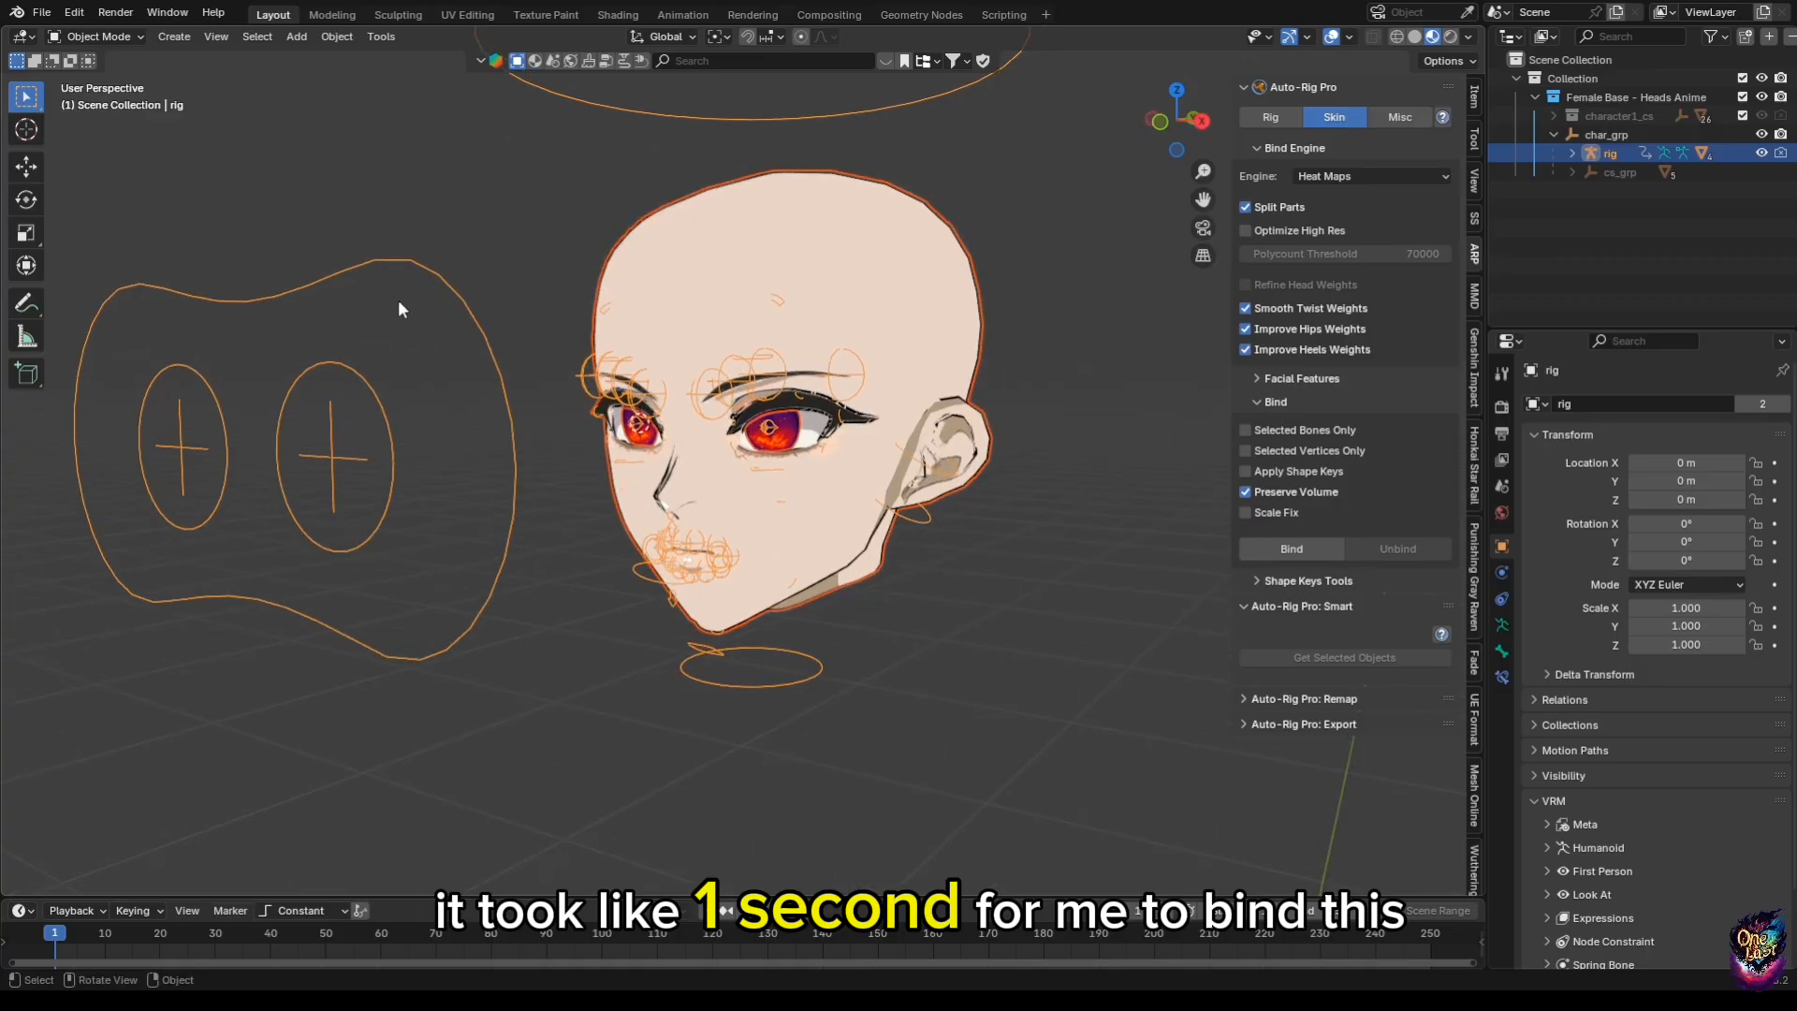
pyautogui.click(119, 99)
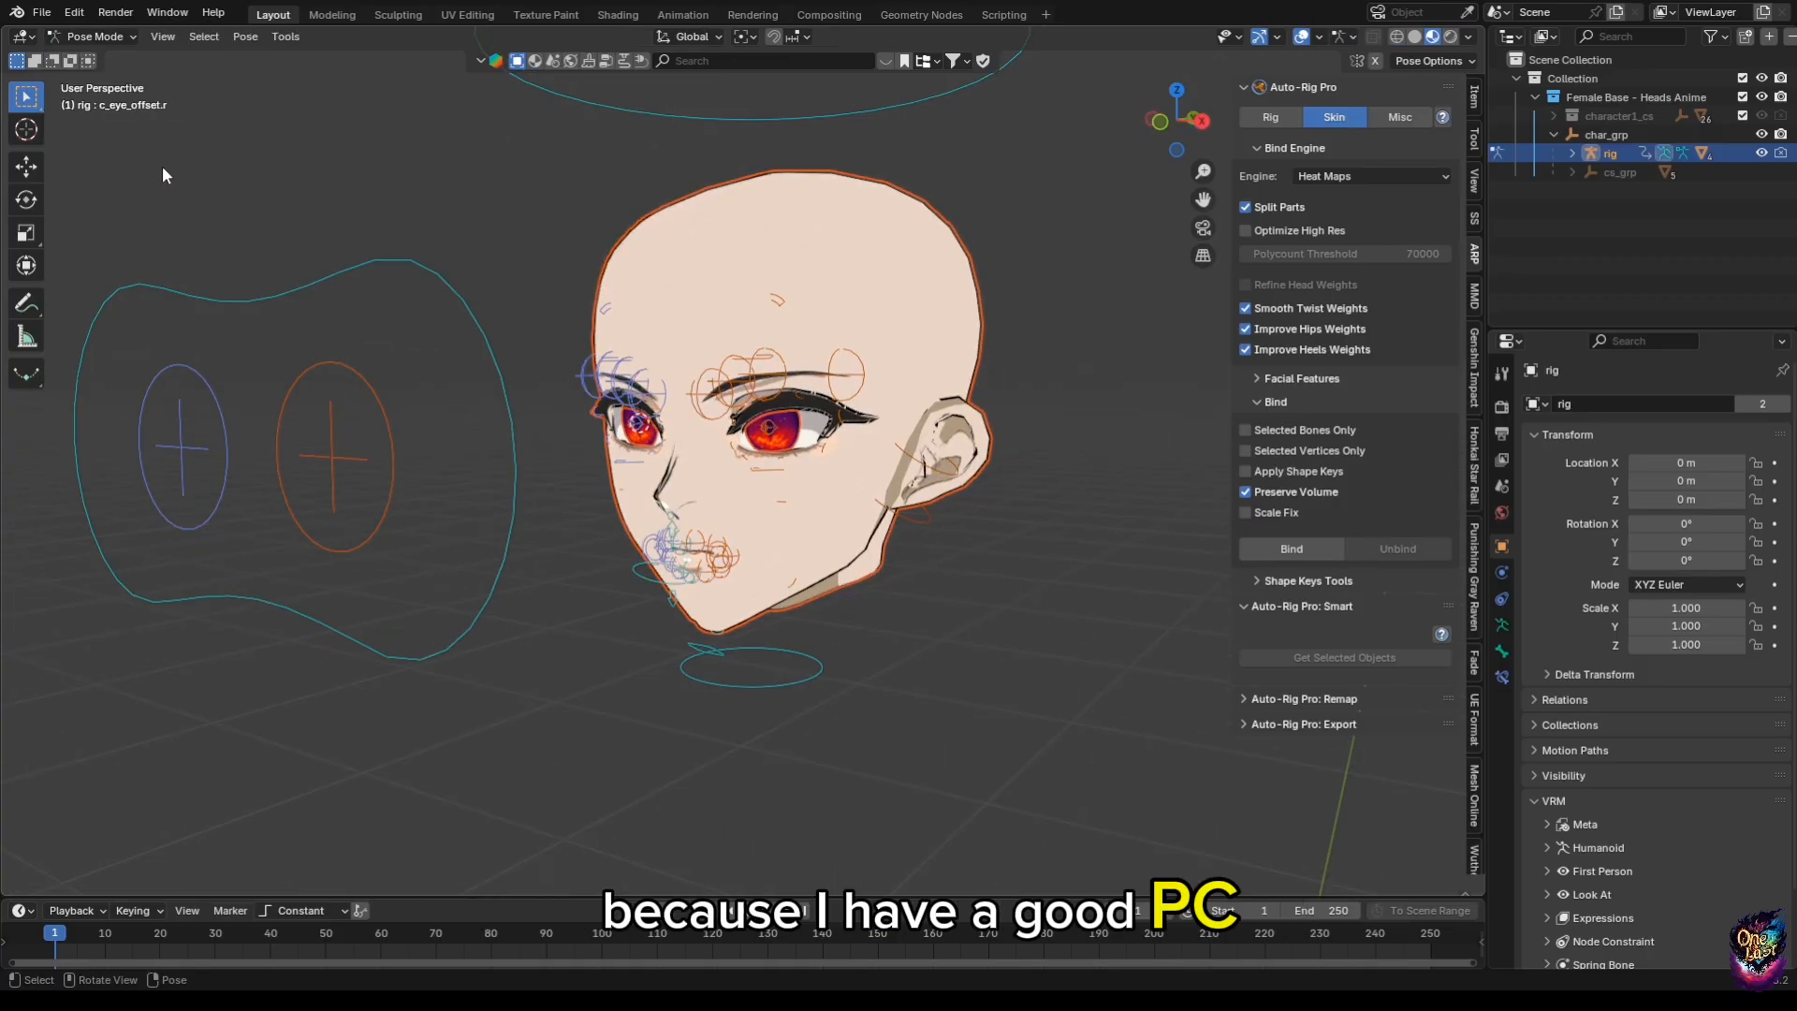
pyautogui.click(482, 372)
pyautogui.scroll(-2, 491, 373)
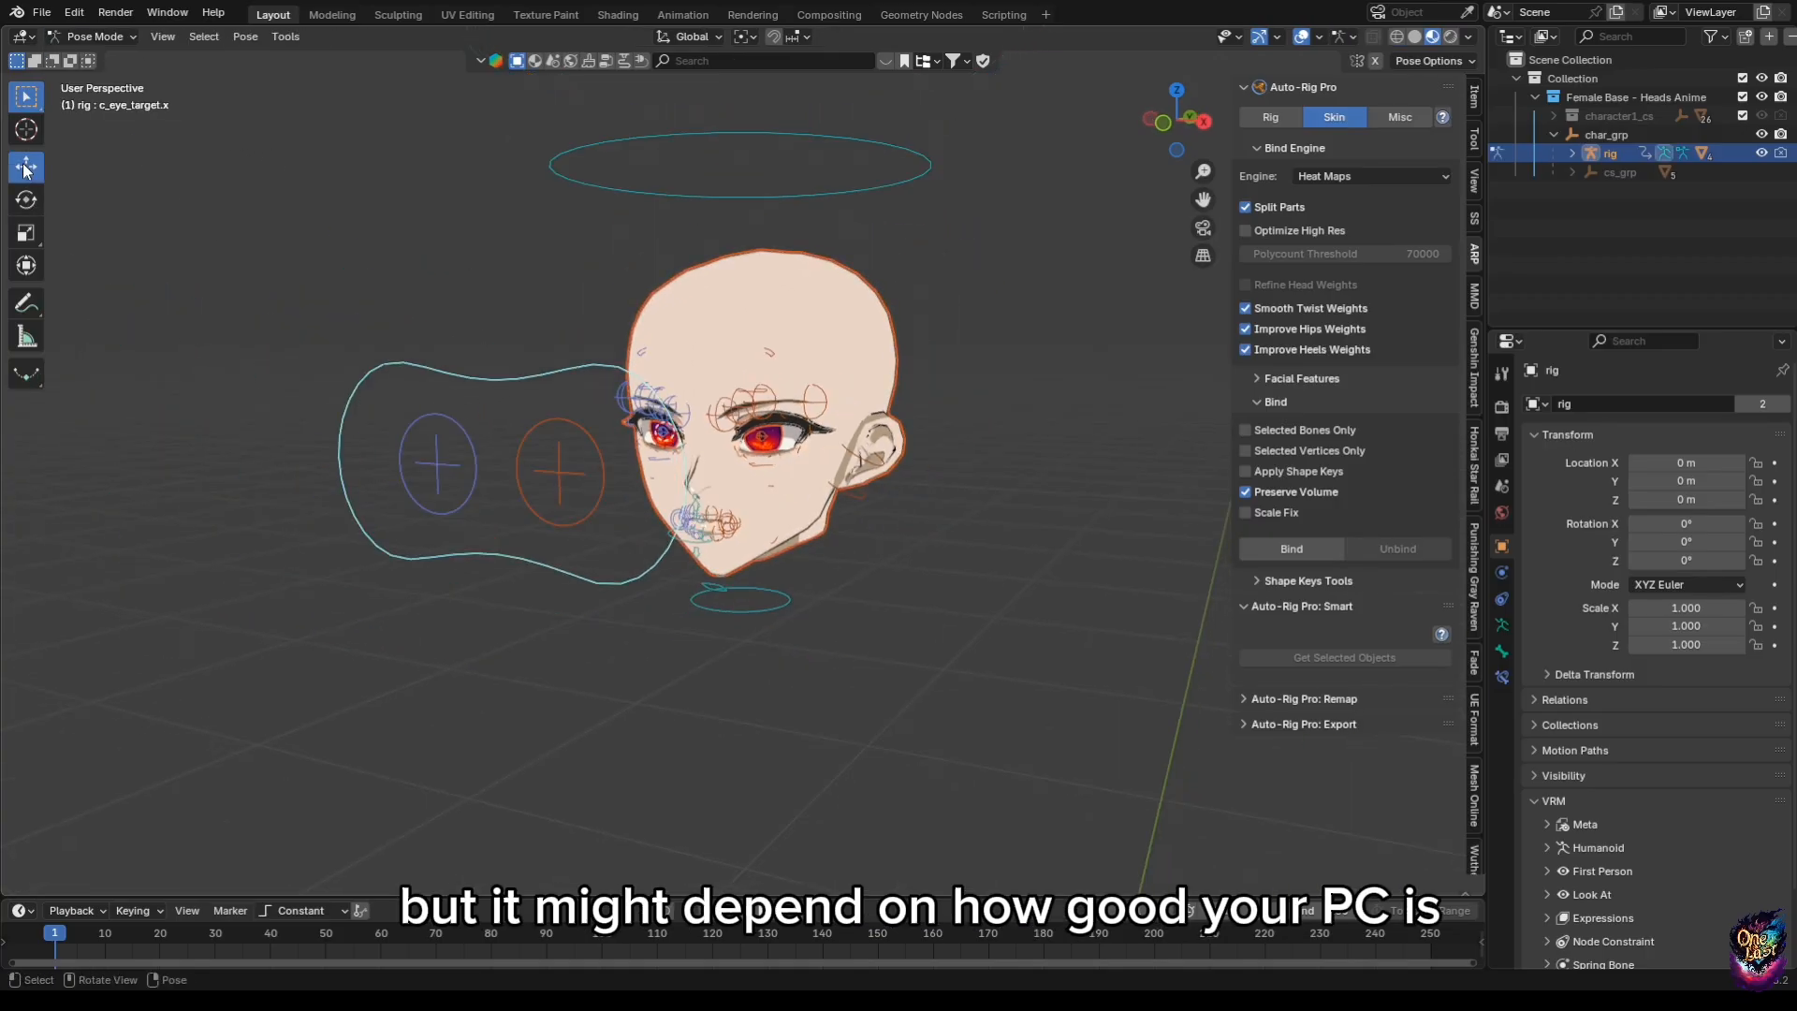
pyautogui.moveTo(495, 468); pyautogui.dragTo(494, 368)
pyautogui.scroll(3, 497, 402)
pyautogui.scroll(-3, 515, 409)
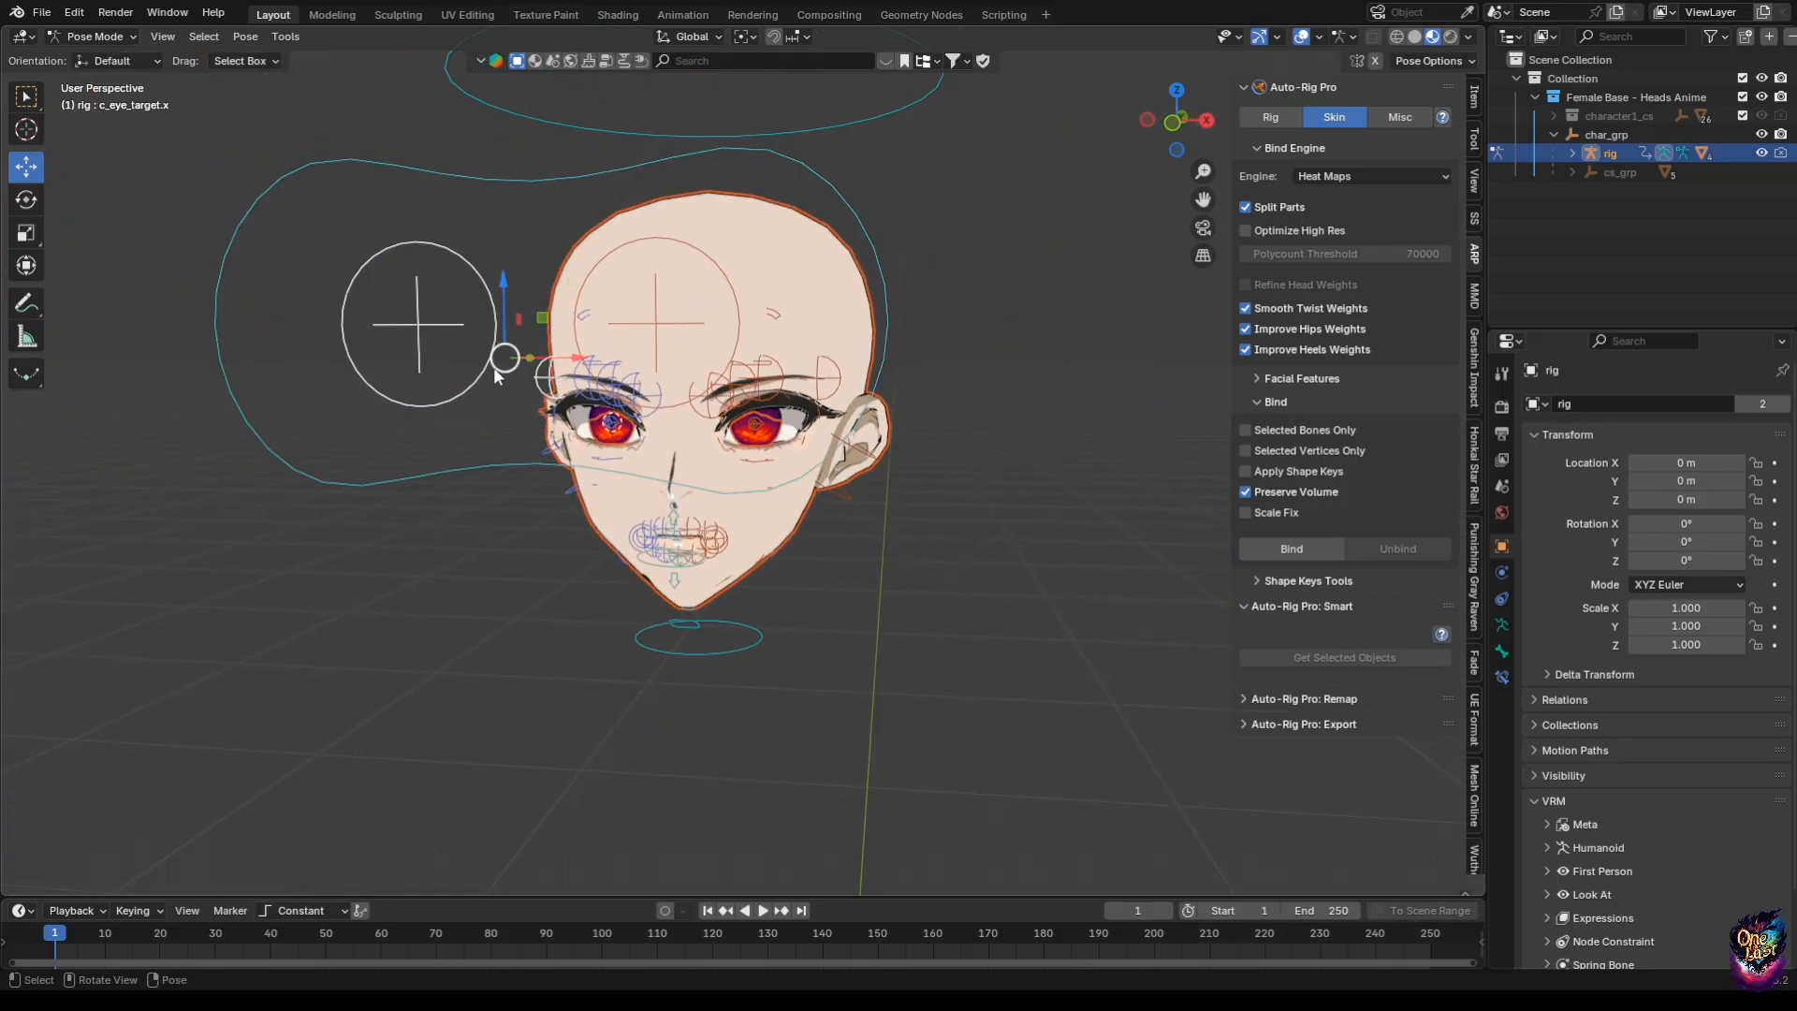
# Deselect the meshes in Object Mode, select only the rig and return it to Pose Mode.
pyautogui.click(127, 38)
pyautogui.click(94, 54)
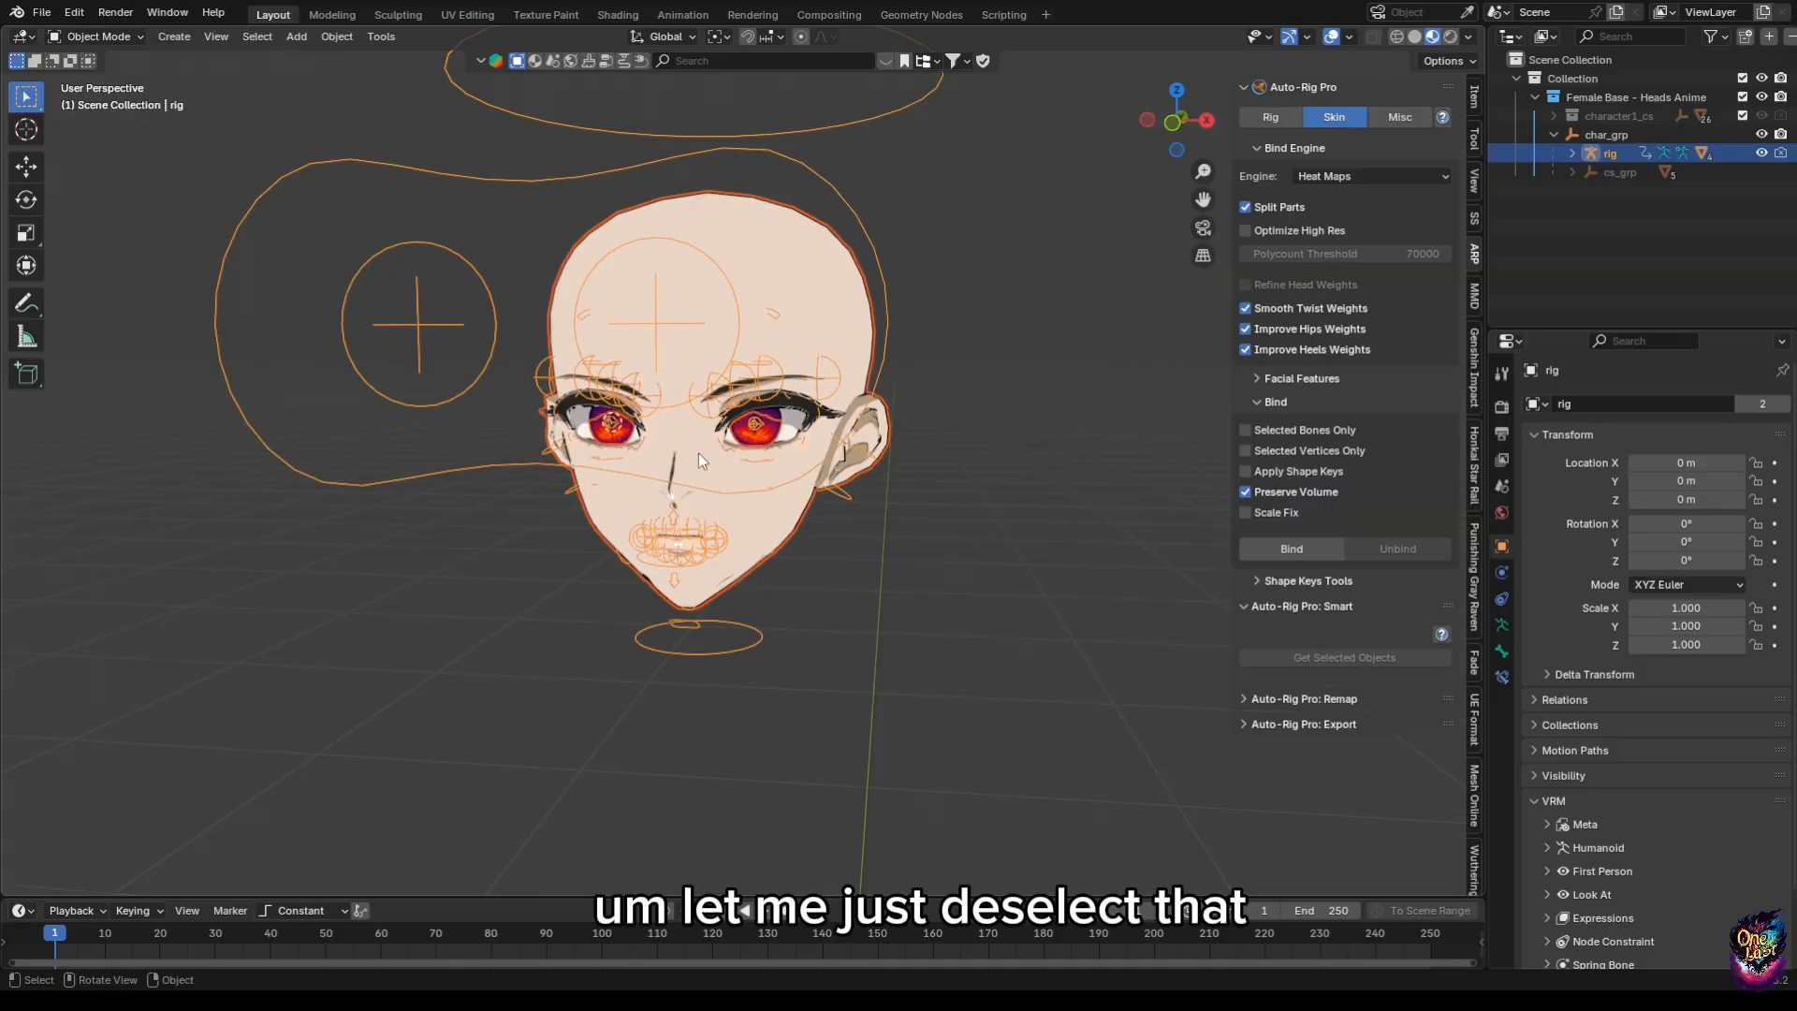
pyautogui.hotkey('alt', 'a')
pyautogui.click(579, 302)
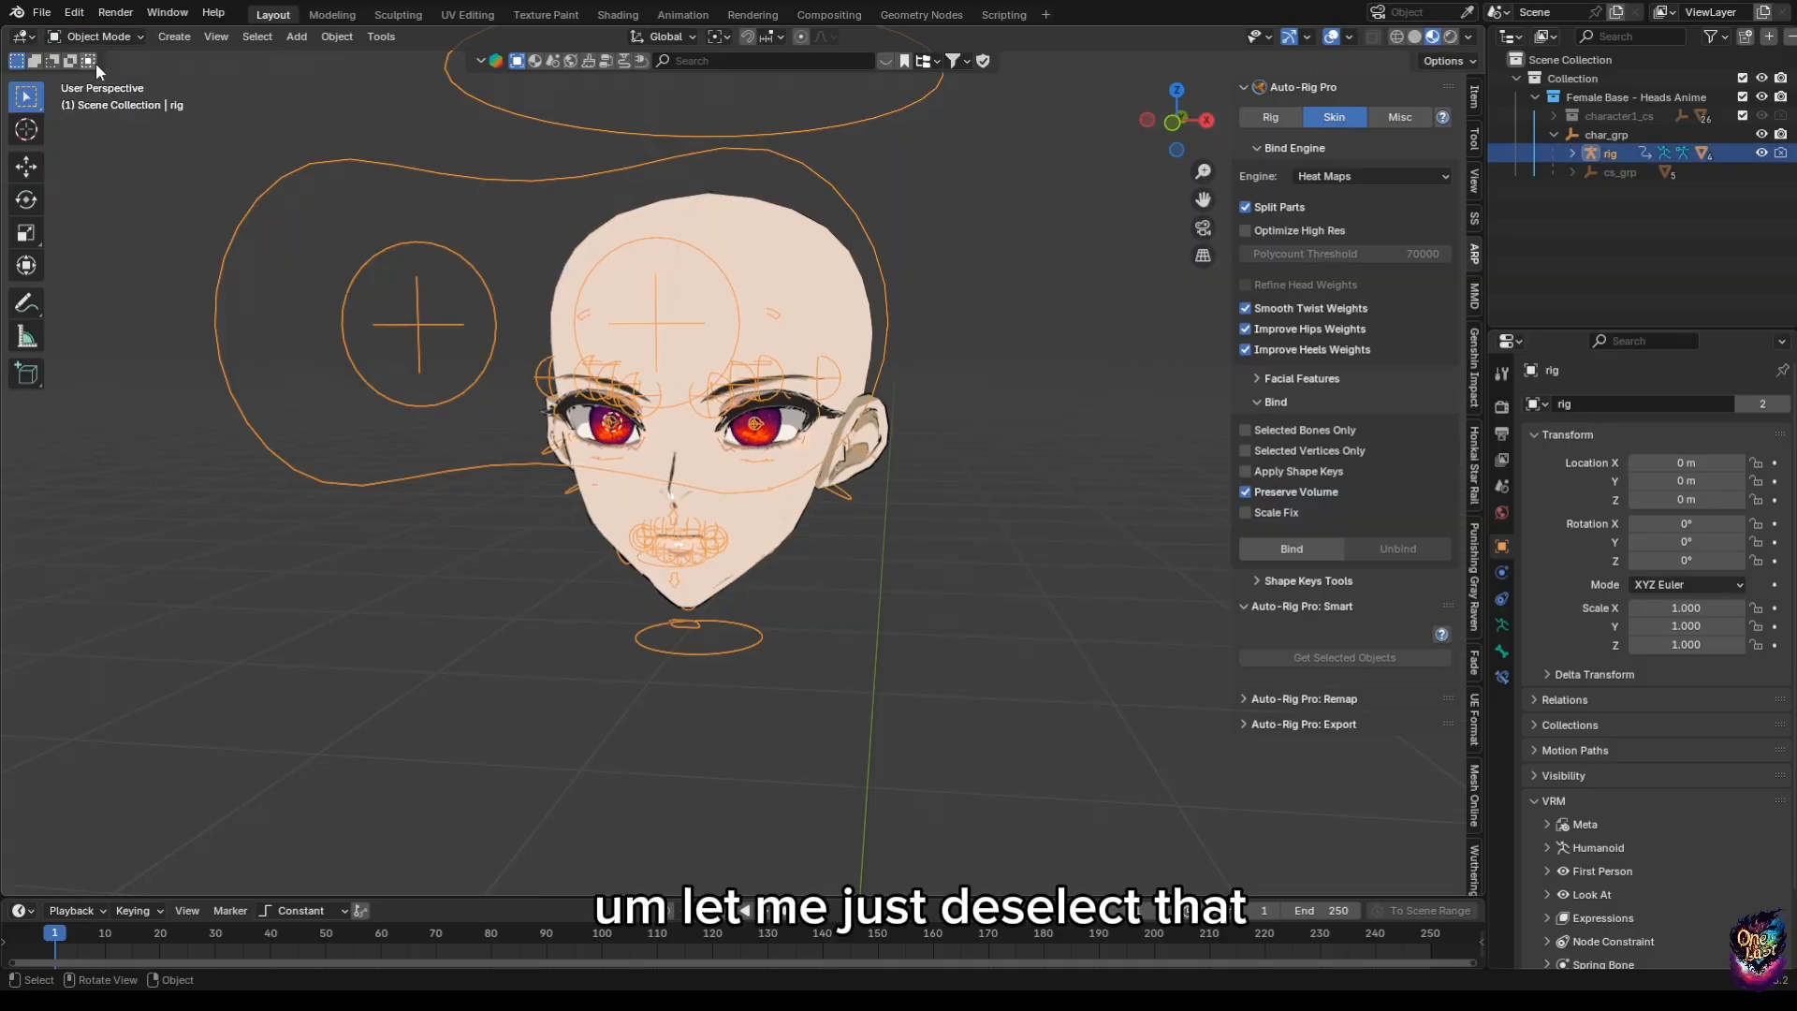
pyautogui.click(98, 36)
pyautogui.click(117, 104)
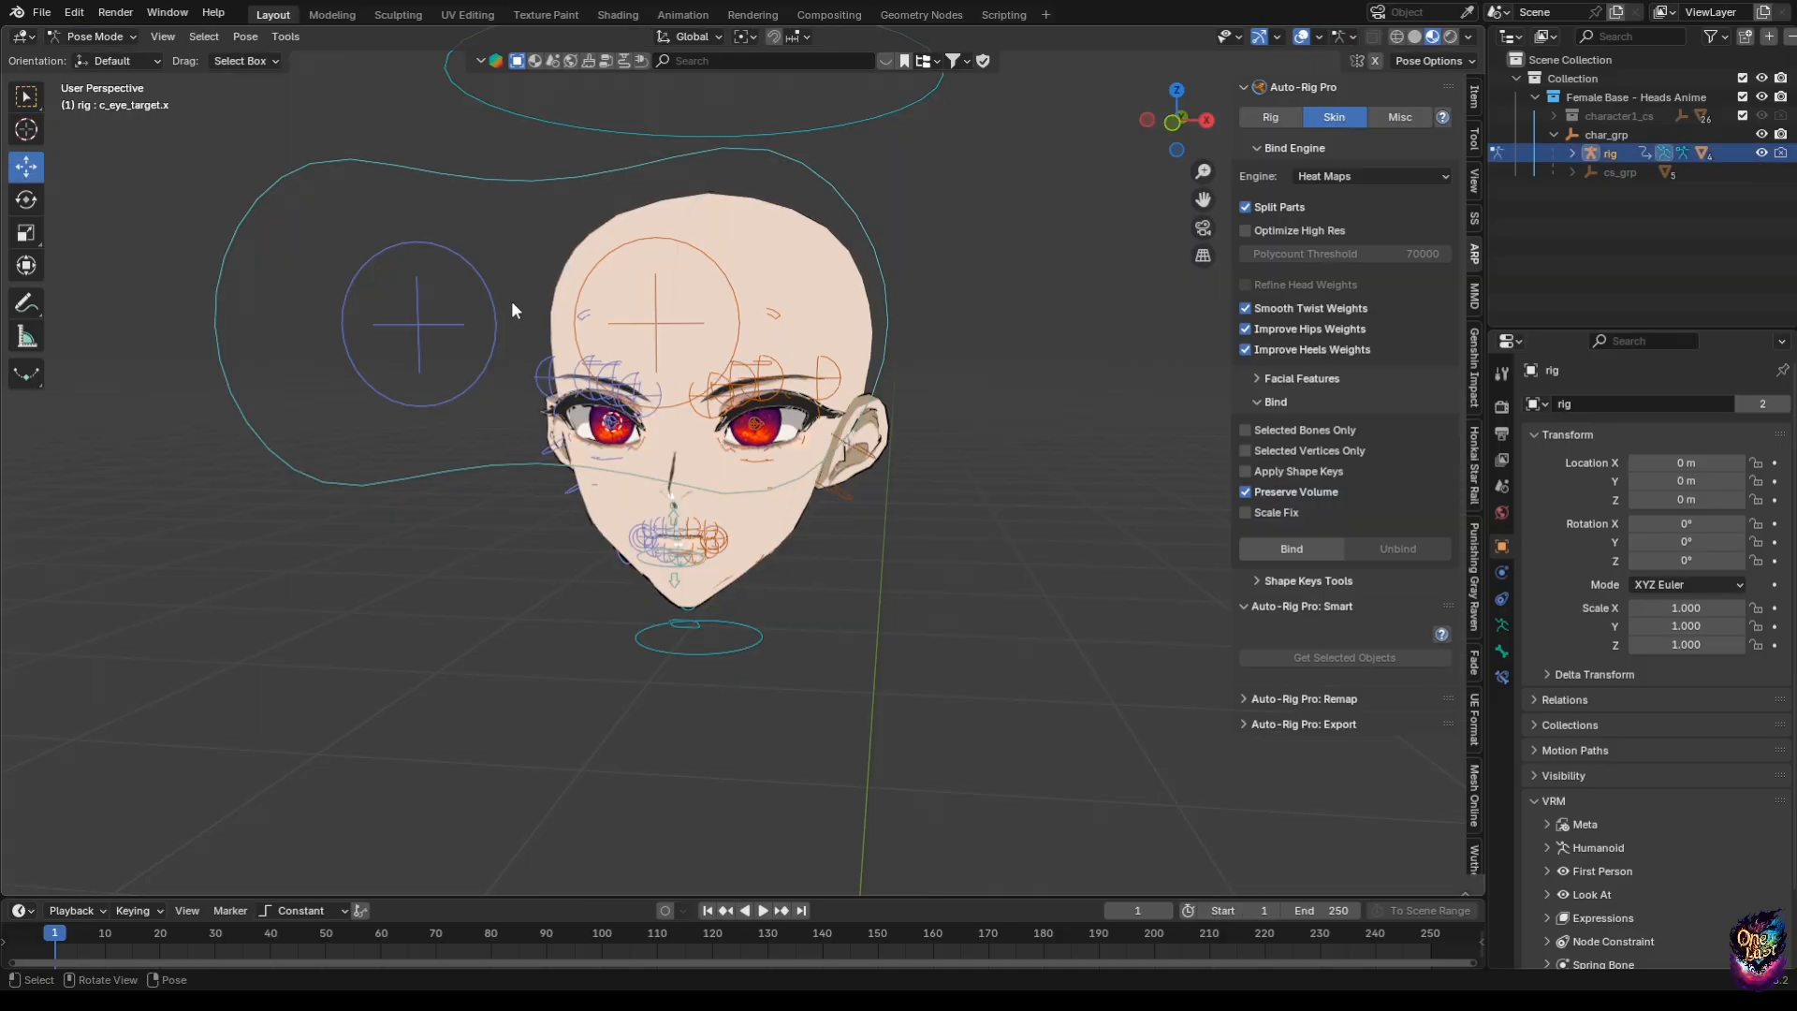
# Move the shared eye target slightly lower and shift the left eye's target sideways to test the eyes.
pyautogui.click(515, 192)
pyautogui.moveTo(534, 321)
pyautogui.mouseDown()
pyautogui.moveTo(243, 365)
pyautogui.moveTo(450, 334)
pyautogui.moveTo(842, 356)
pyautogui.moveTo(532, 426)
pyautogui.moveTo(487, 295)
pyautogui.moveTo(504, 261)
pyautogui.moveTo(578, 264)
pyautogui.moveTo(551, 352)
pyautogui.mouseUp()
pyautogui.click(770, 422)
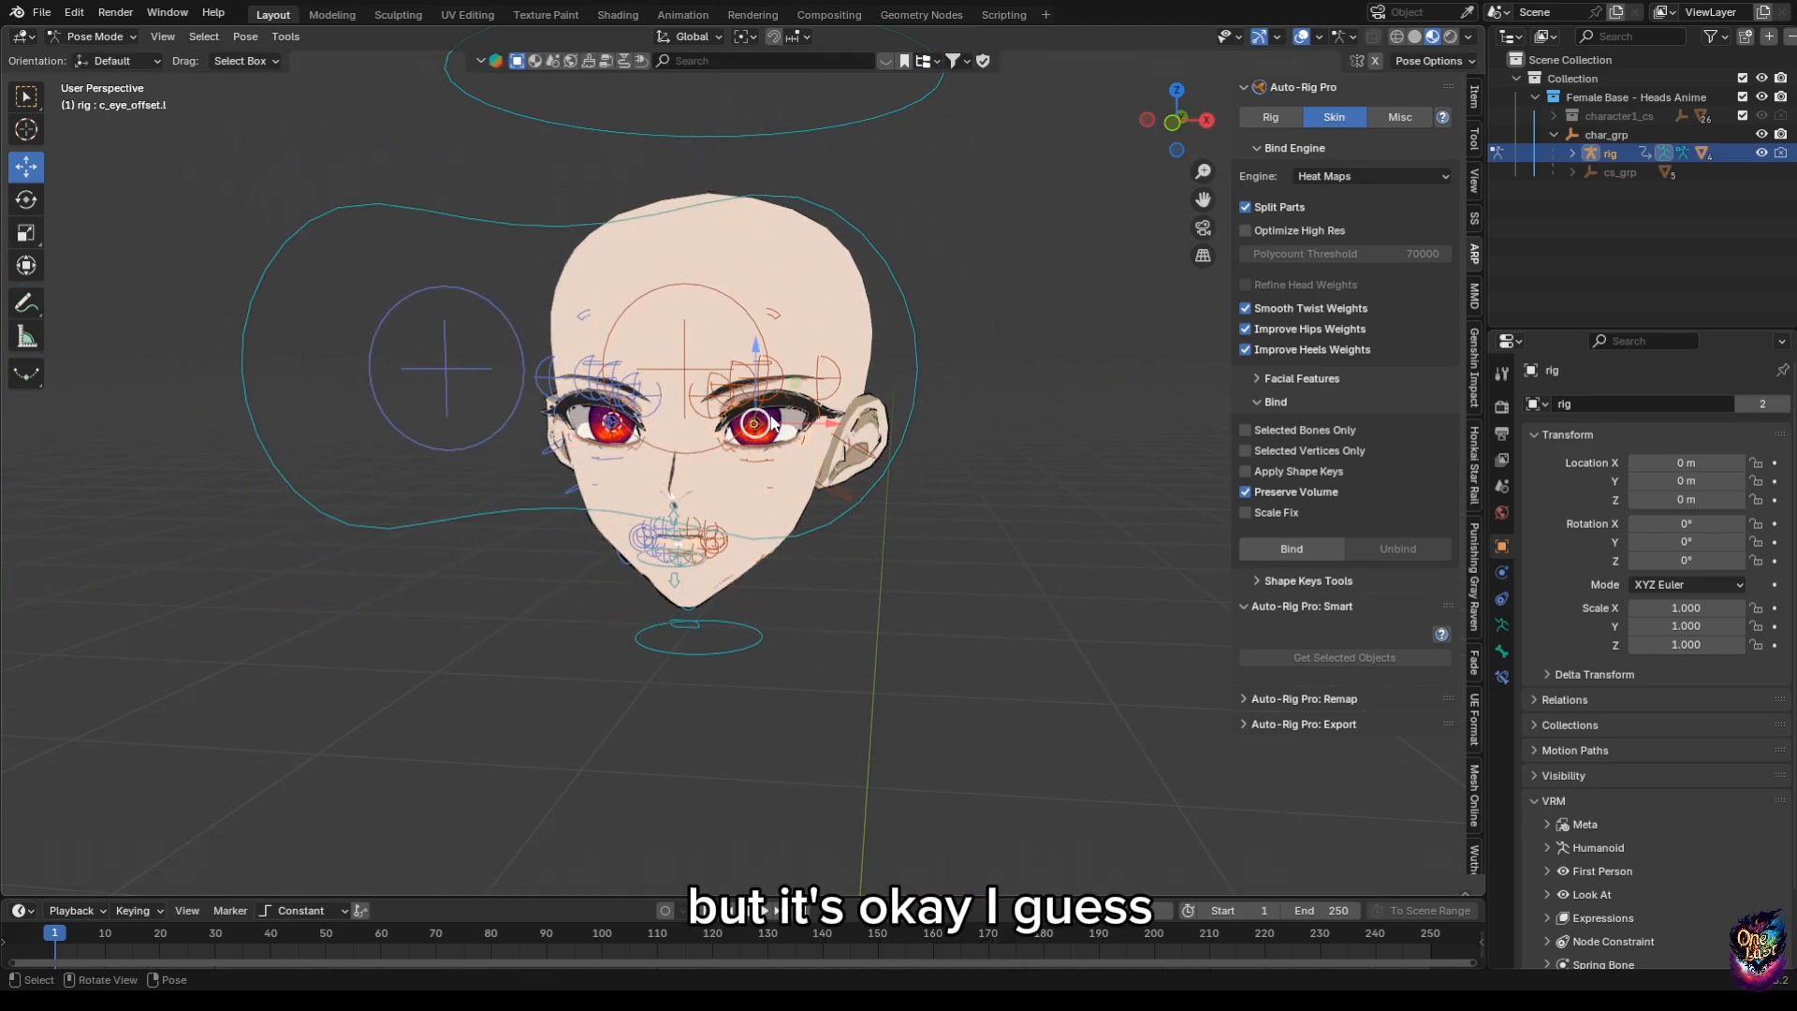
pyautogui.moveTo(747, 369); pyautogui.dragTo(688, 364)
# Clear the pose transform of the shared eye target controller.
pyautogui.click(244, 37)
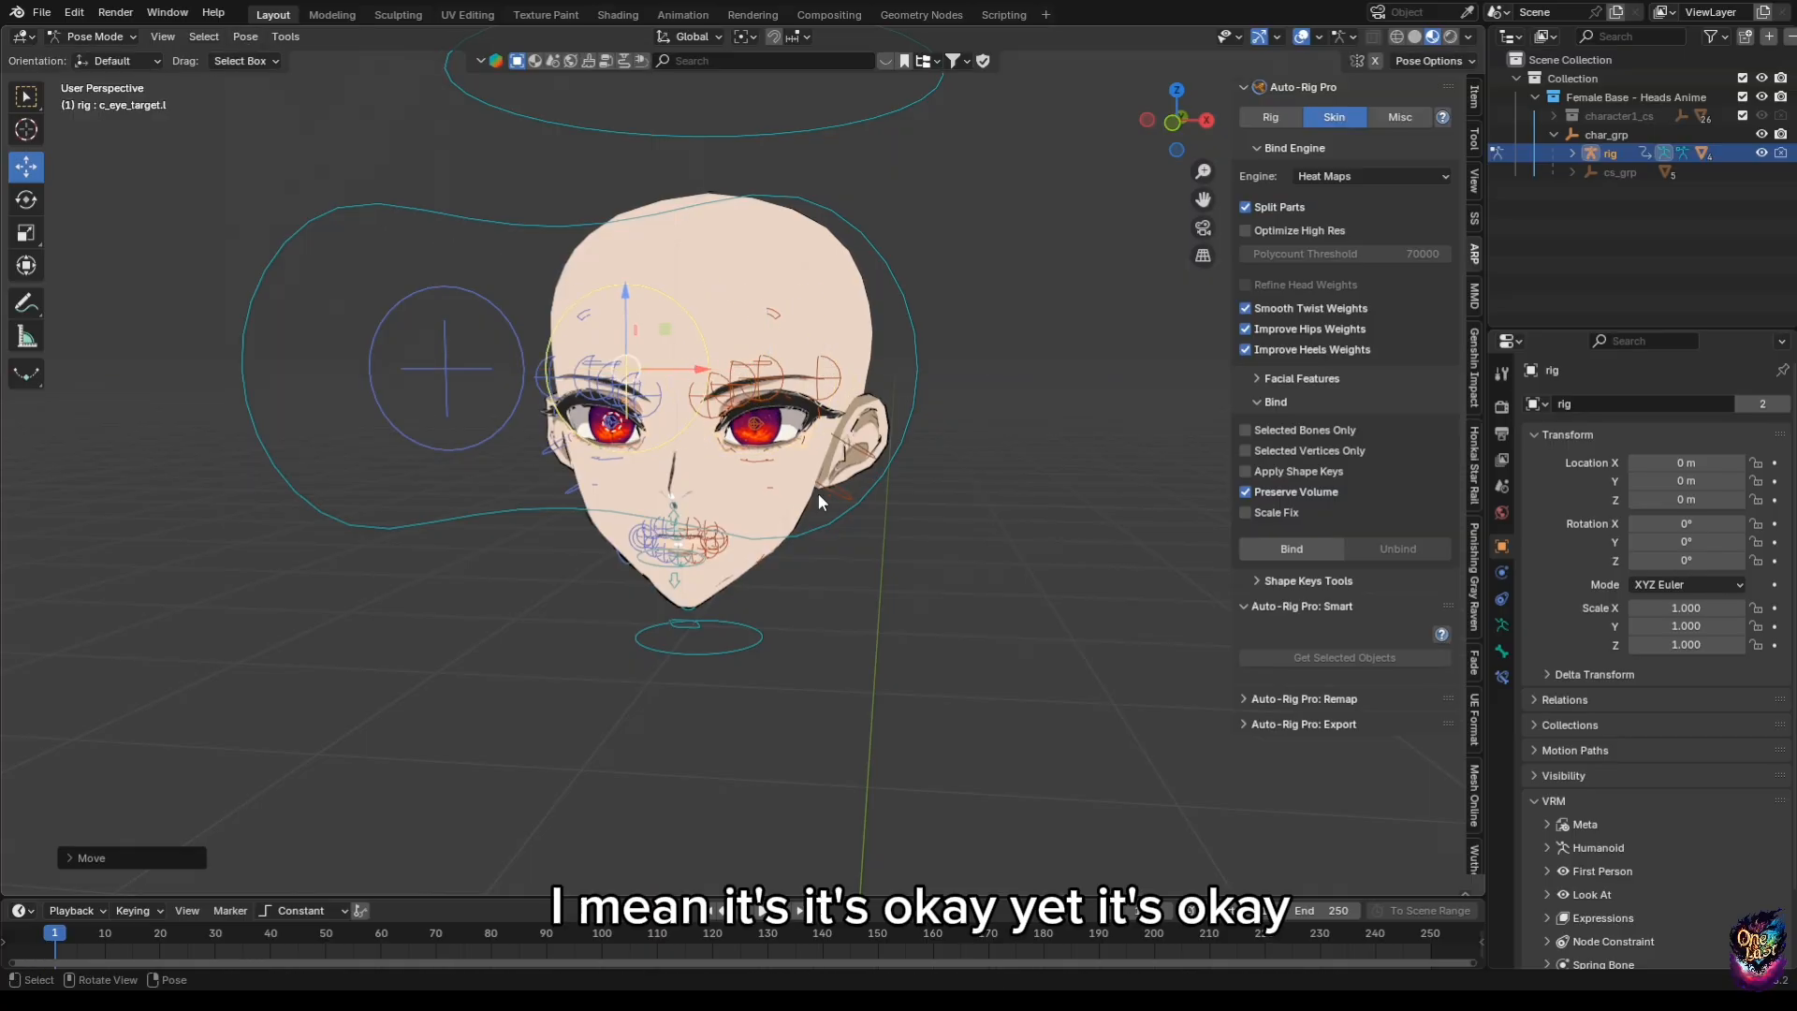
pyautogui.click(664, 203)
pyautogui.click(657, 205)
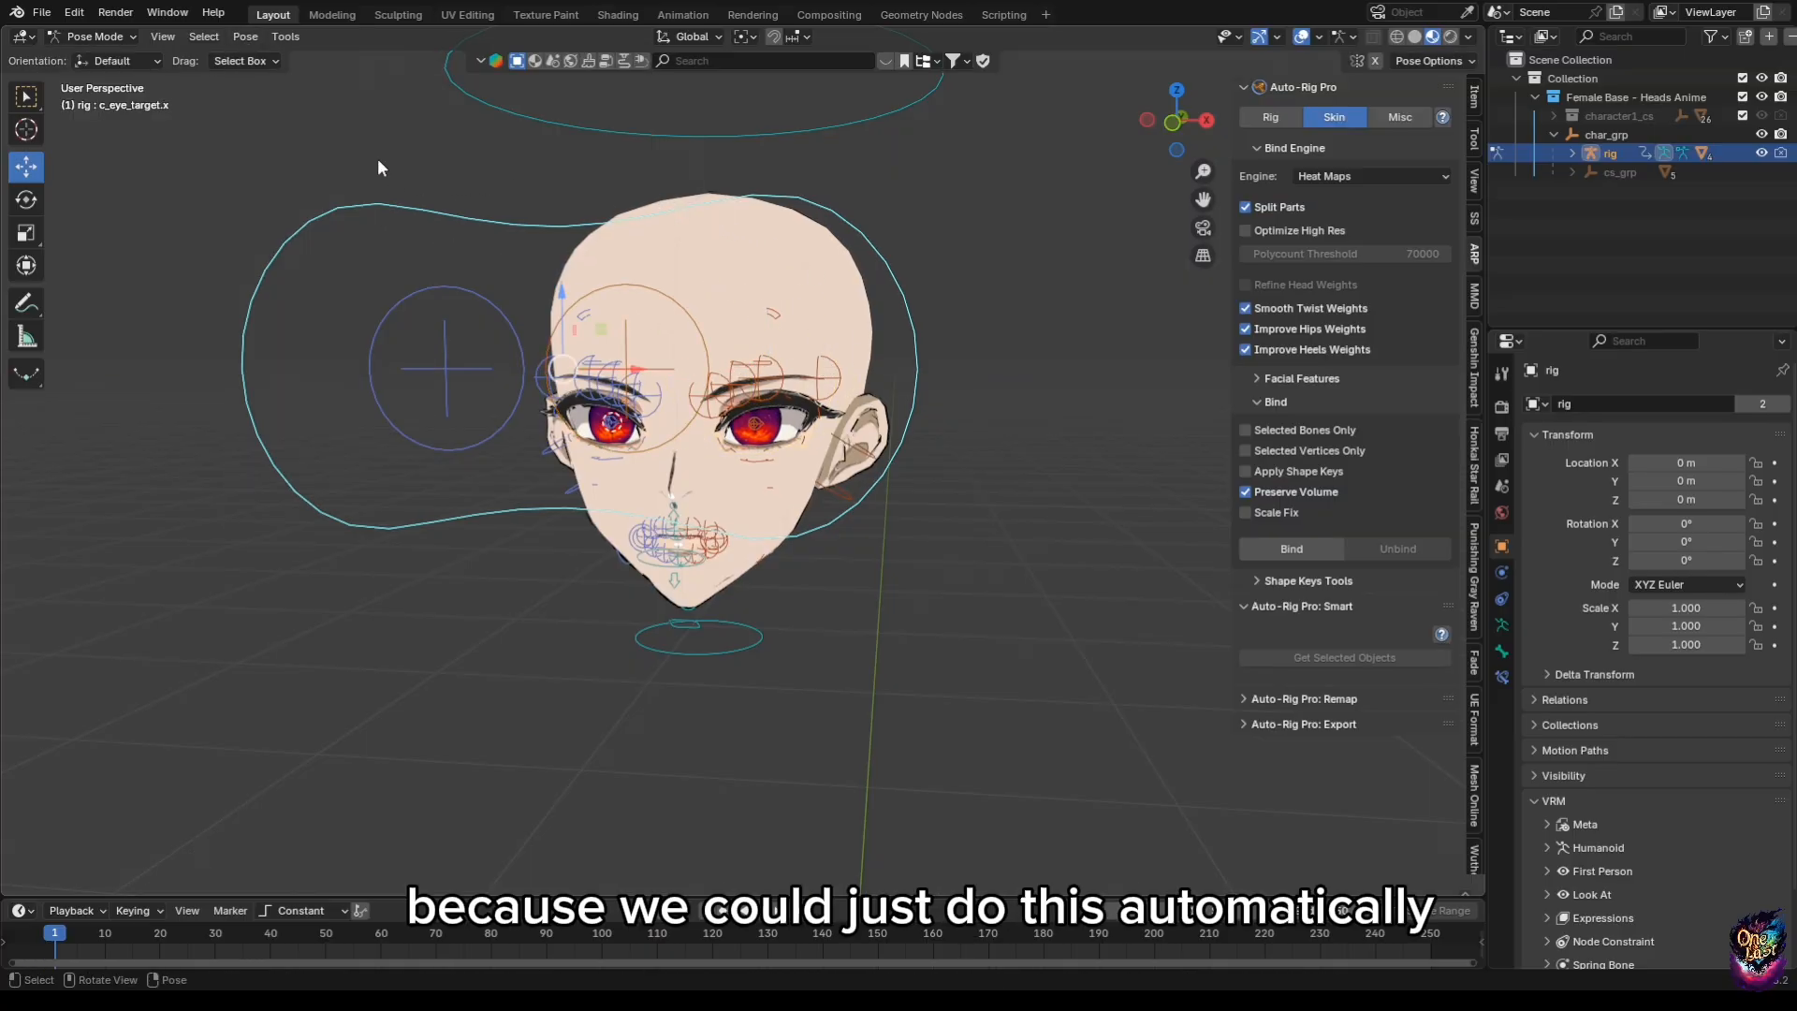
pyautogui.click(246, 37)
pyautogui.moveTo(340, 71)
pyautogui.click(478, 74)
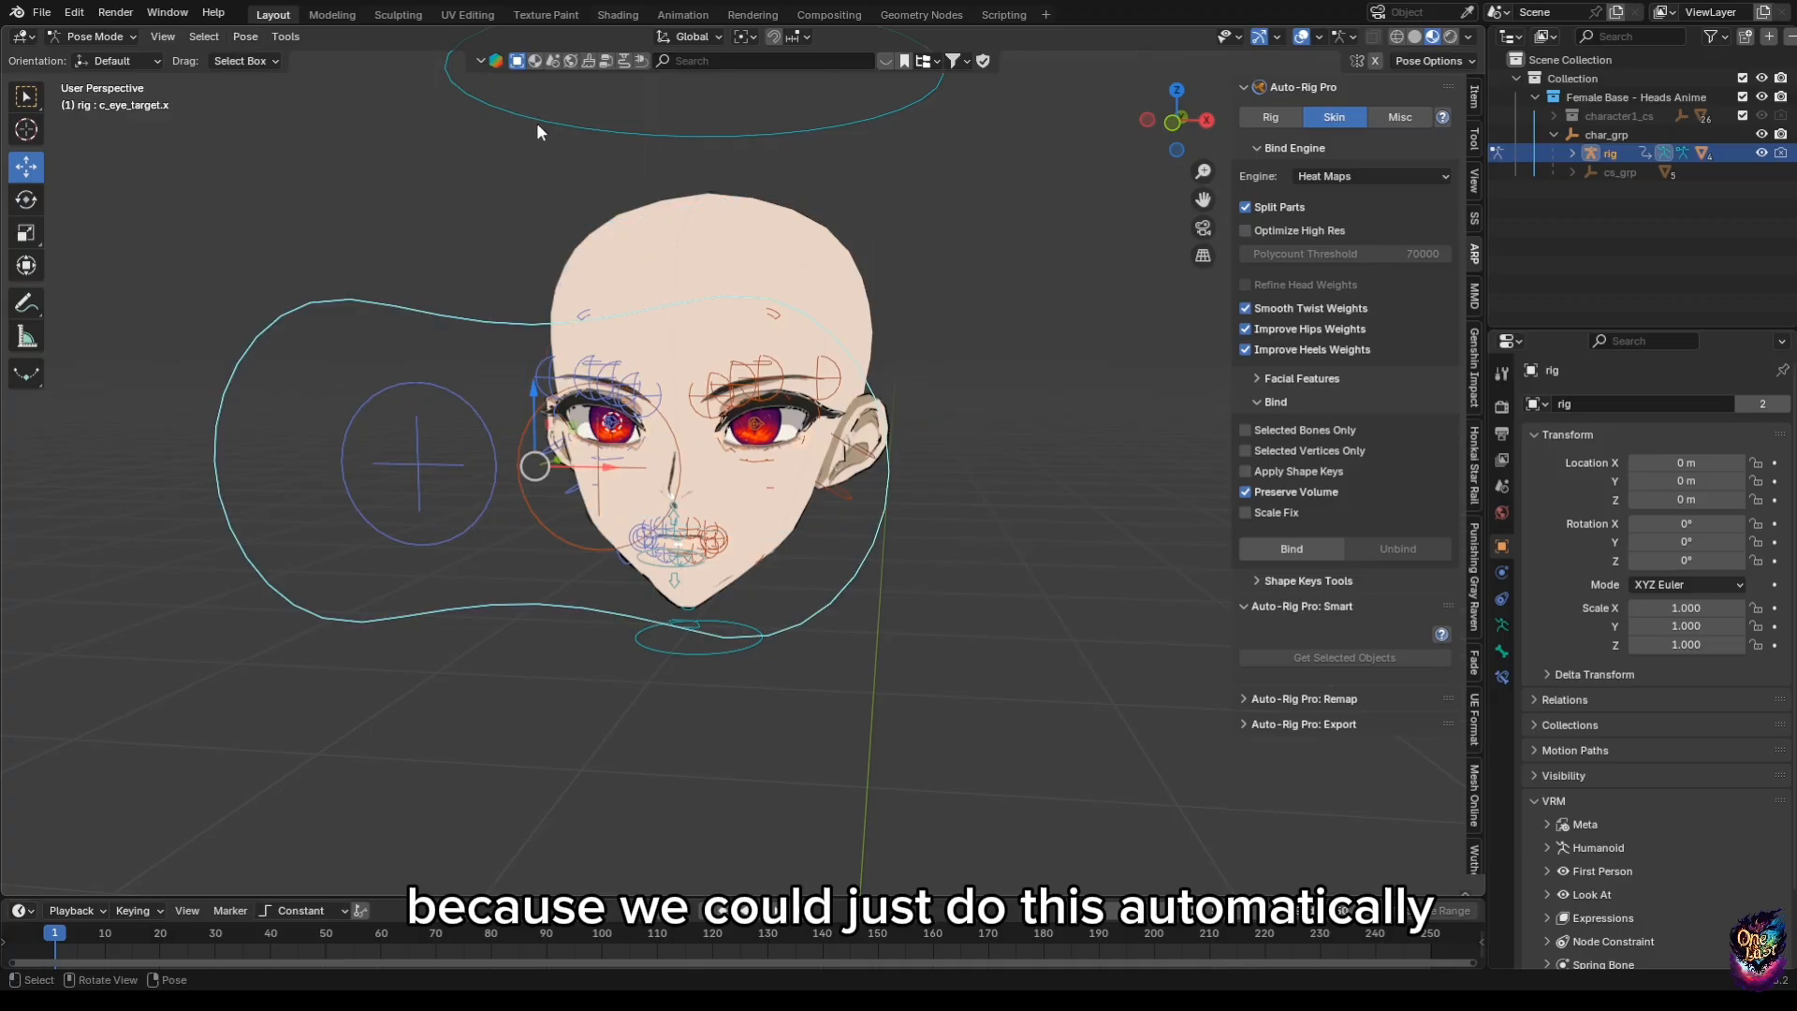
# Turn on In Front in the armature's viewport display so the face controllers draw over the head.
pyautogui.scroll(3, 693, 496)
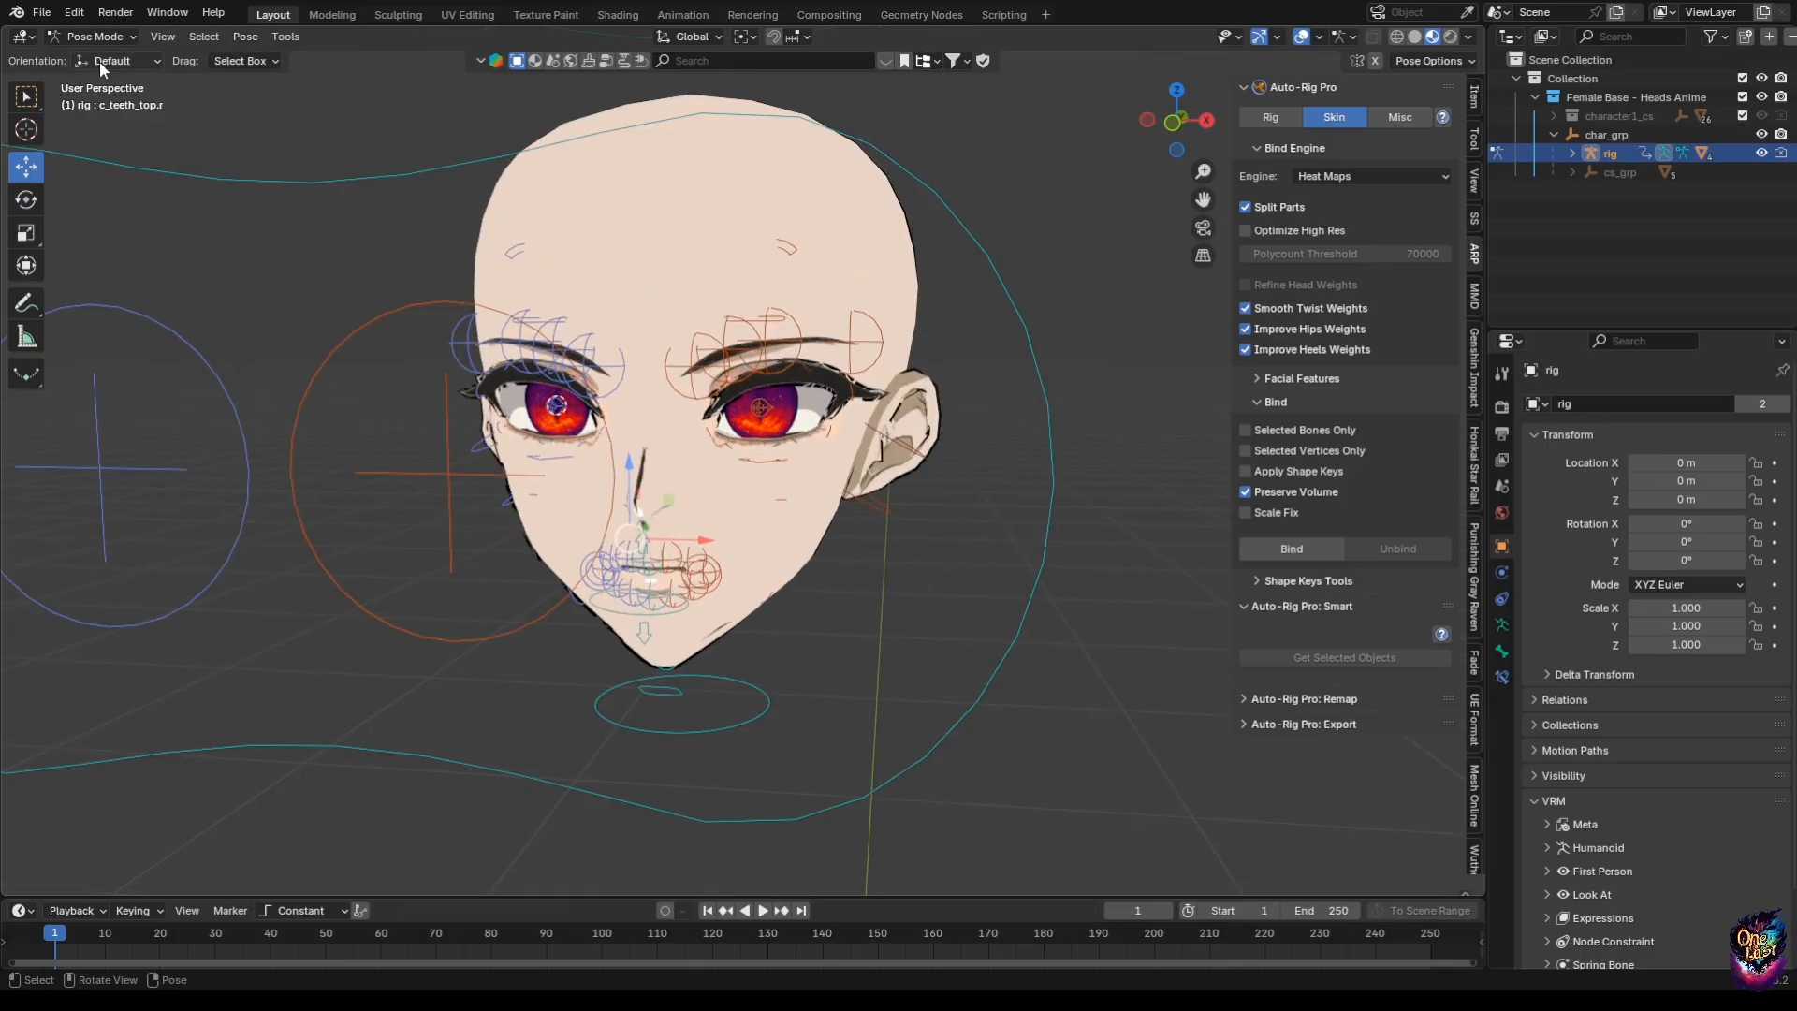
pyautogui.click(103, 37)
pyautogui.scroll(2, 776, 459)
pyautogui.scroll(4, 623, 425)
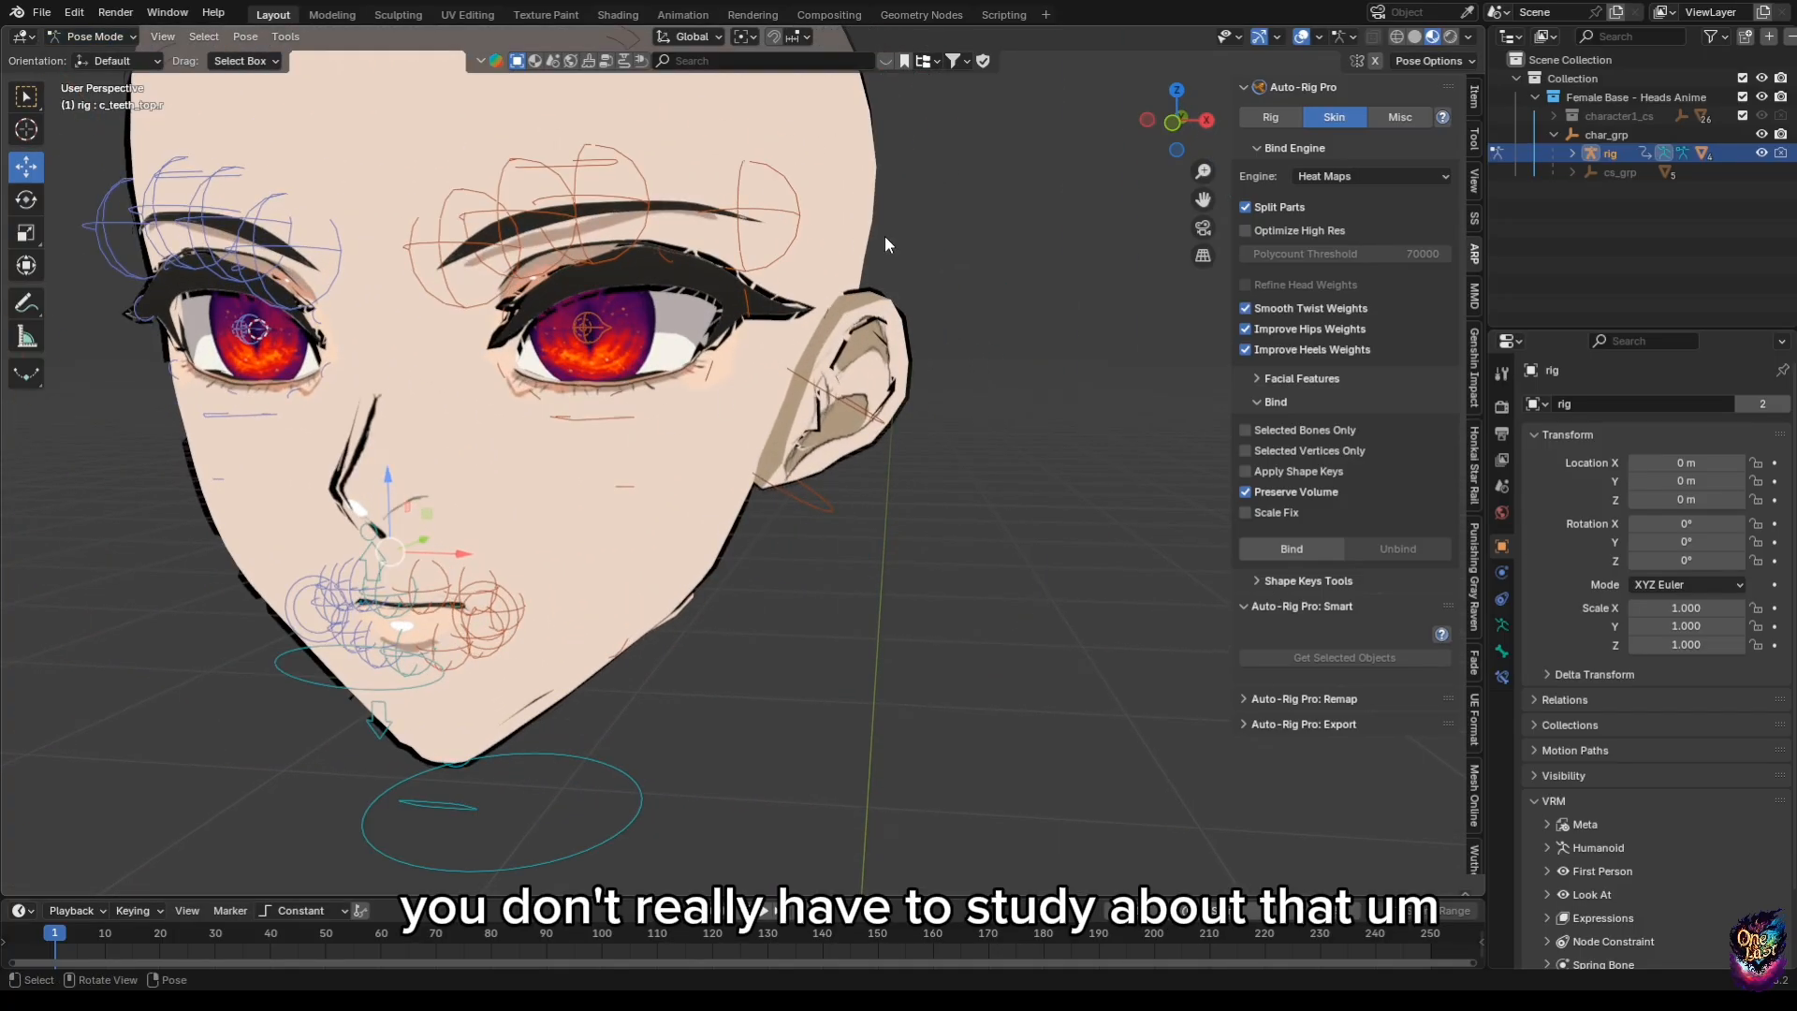
pyautogui.click(1502, 624)
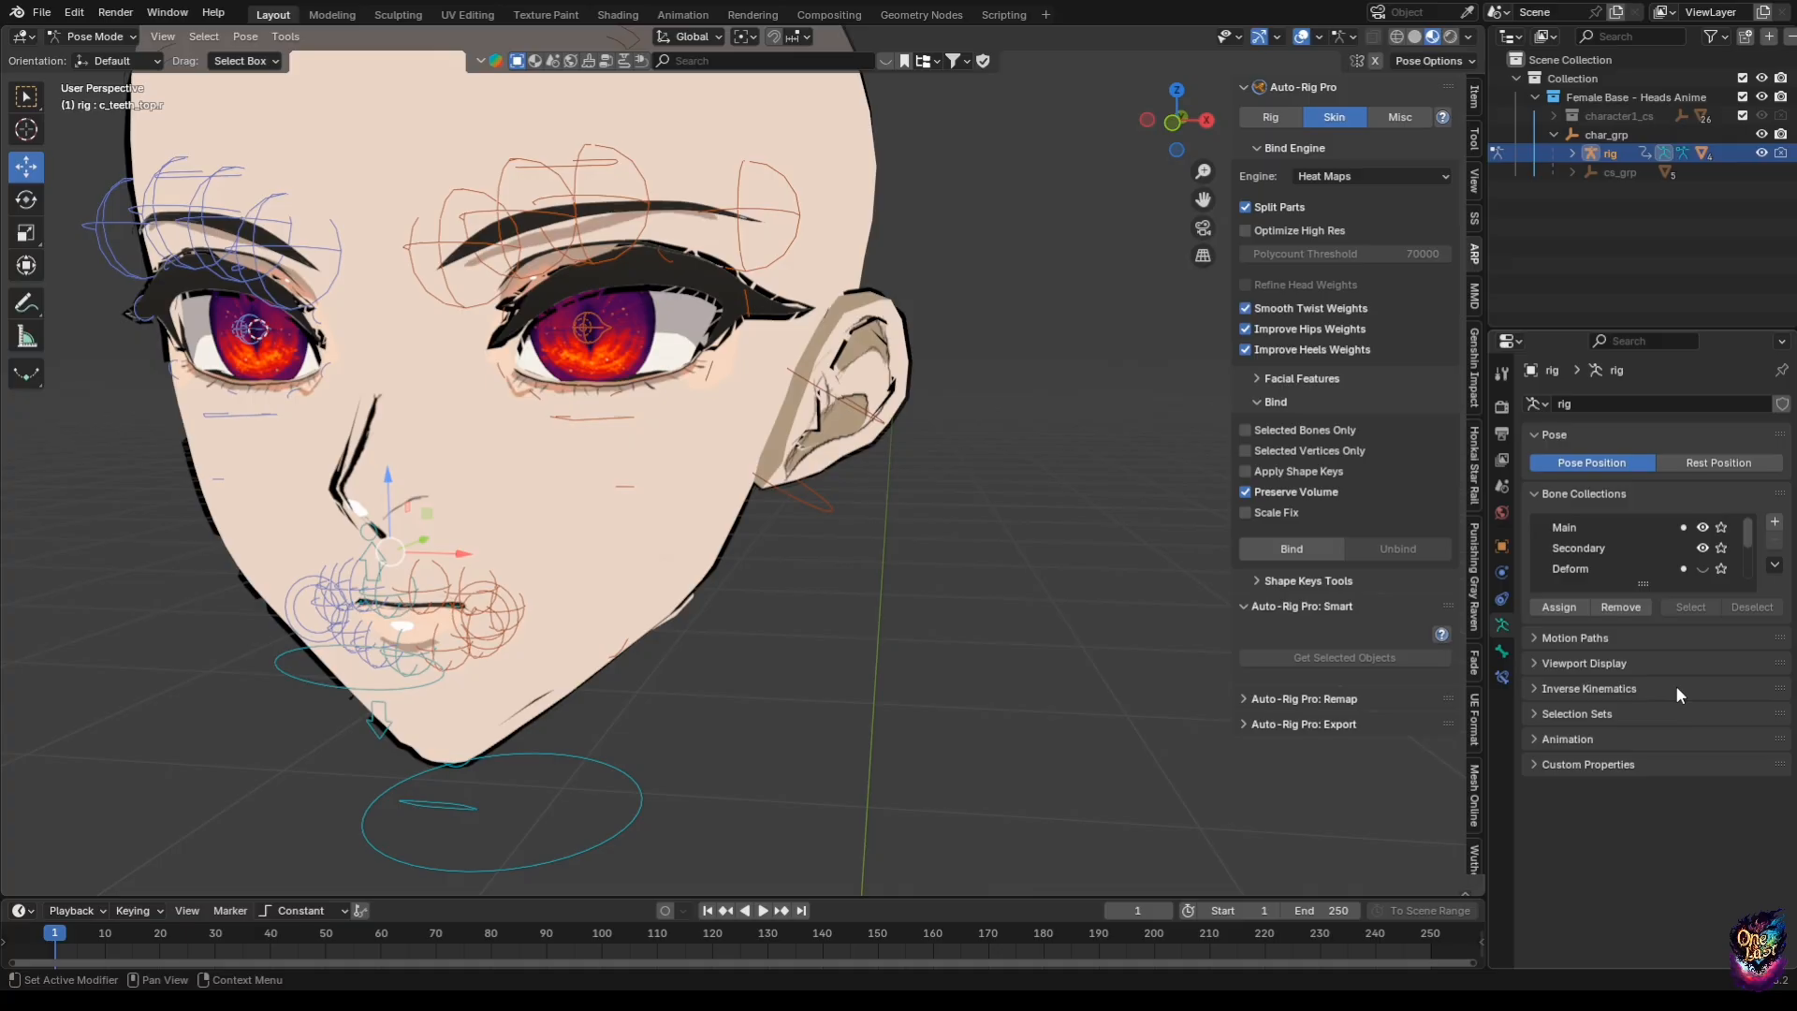
pyautogui.click(1584, 663)
pyautogui.click(1640, 777)
pyautogui.scroll(4, 717, 592)
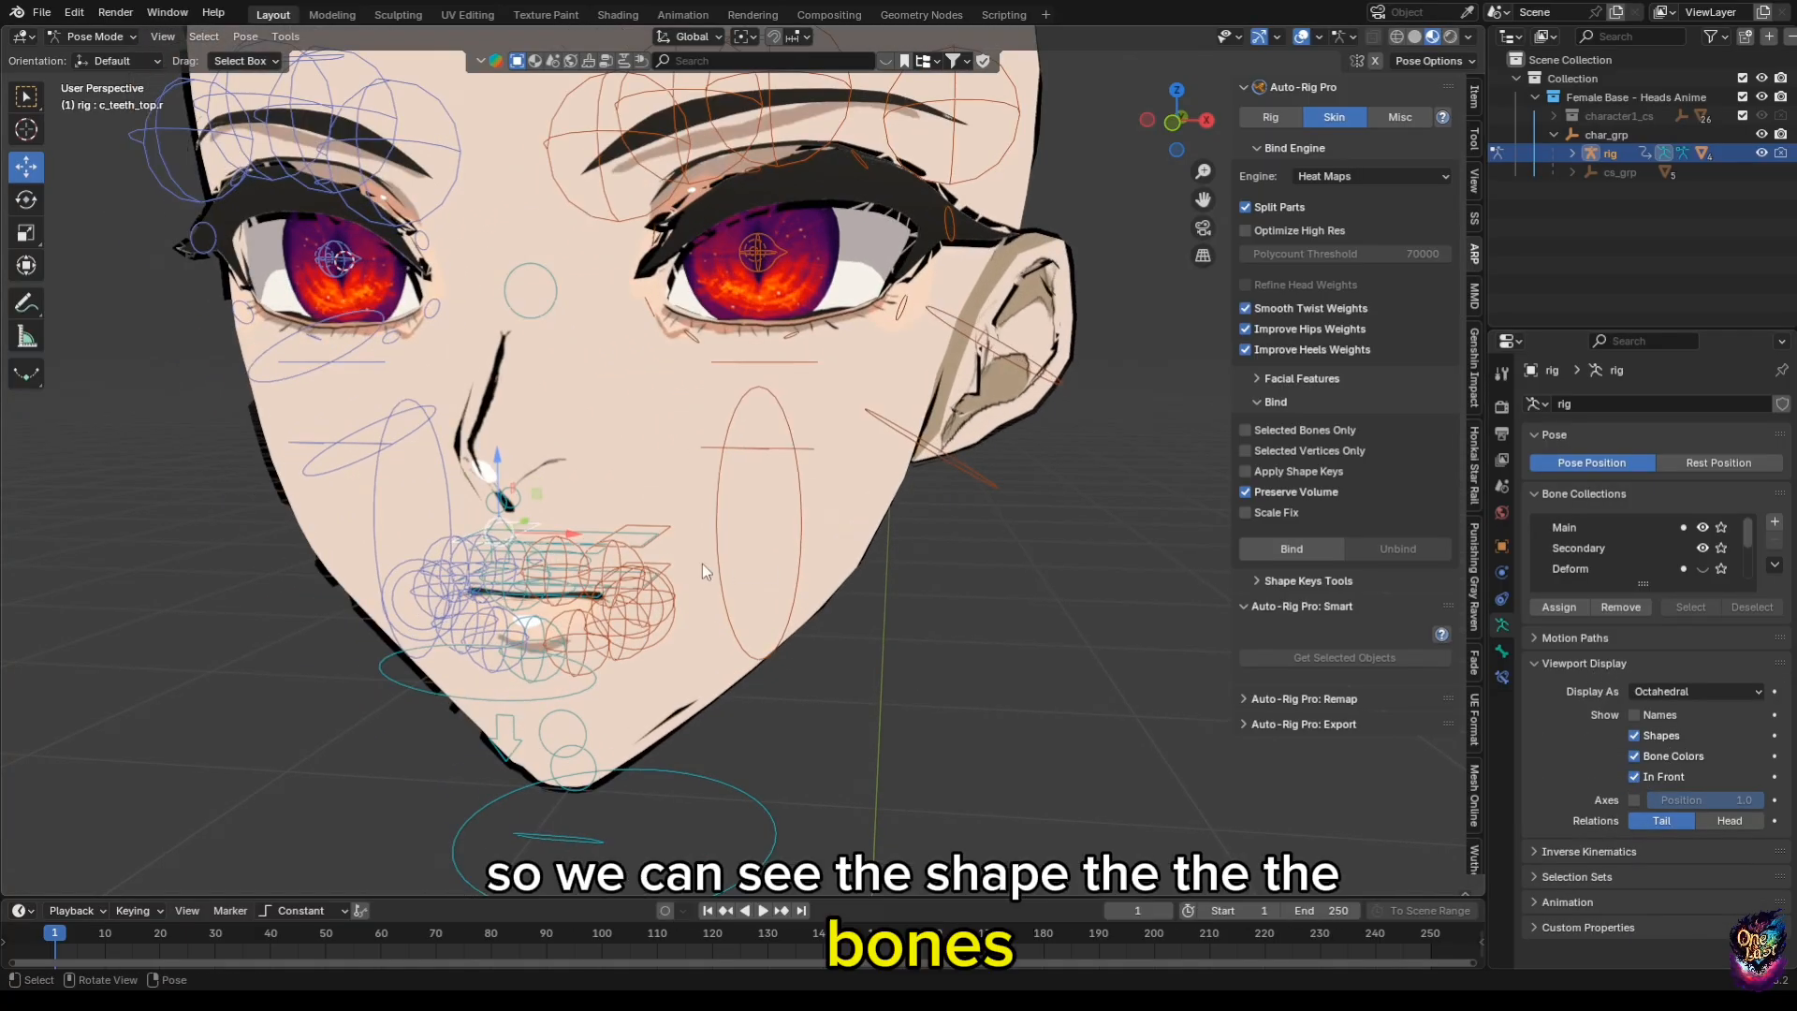
# Raise the left eye's middle and outer lower eyelid bones as a test, and clear the transforms of all bones.
pyautogui.moveTo(702, 564); pyautogui.dragTo(930, 468, button='middle')
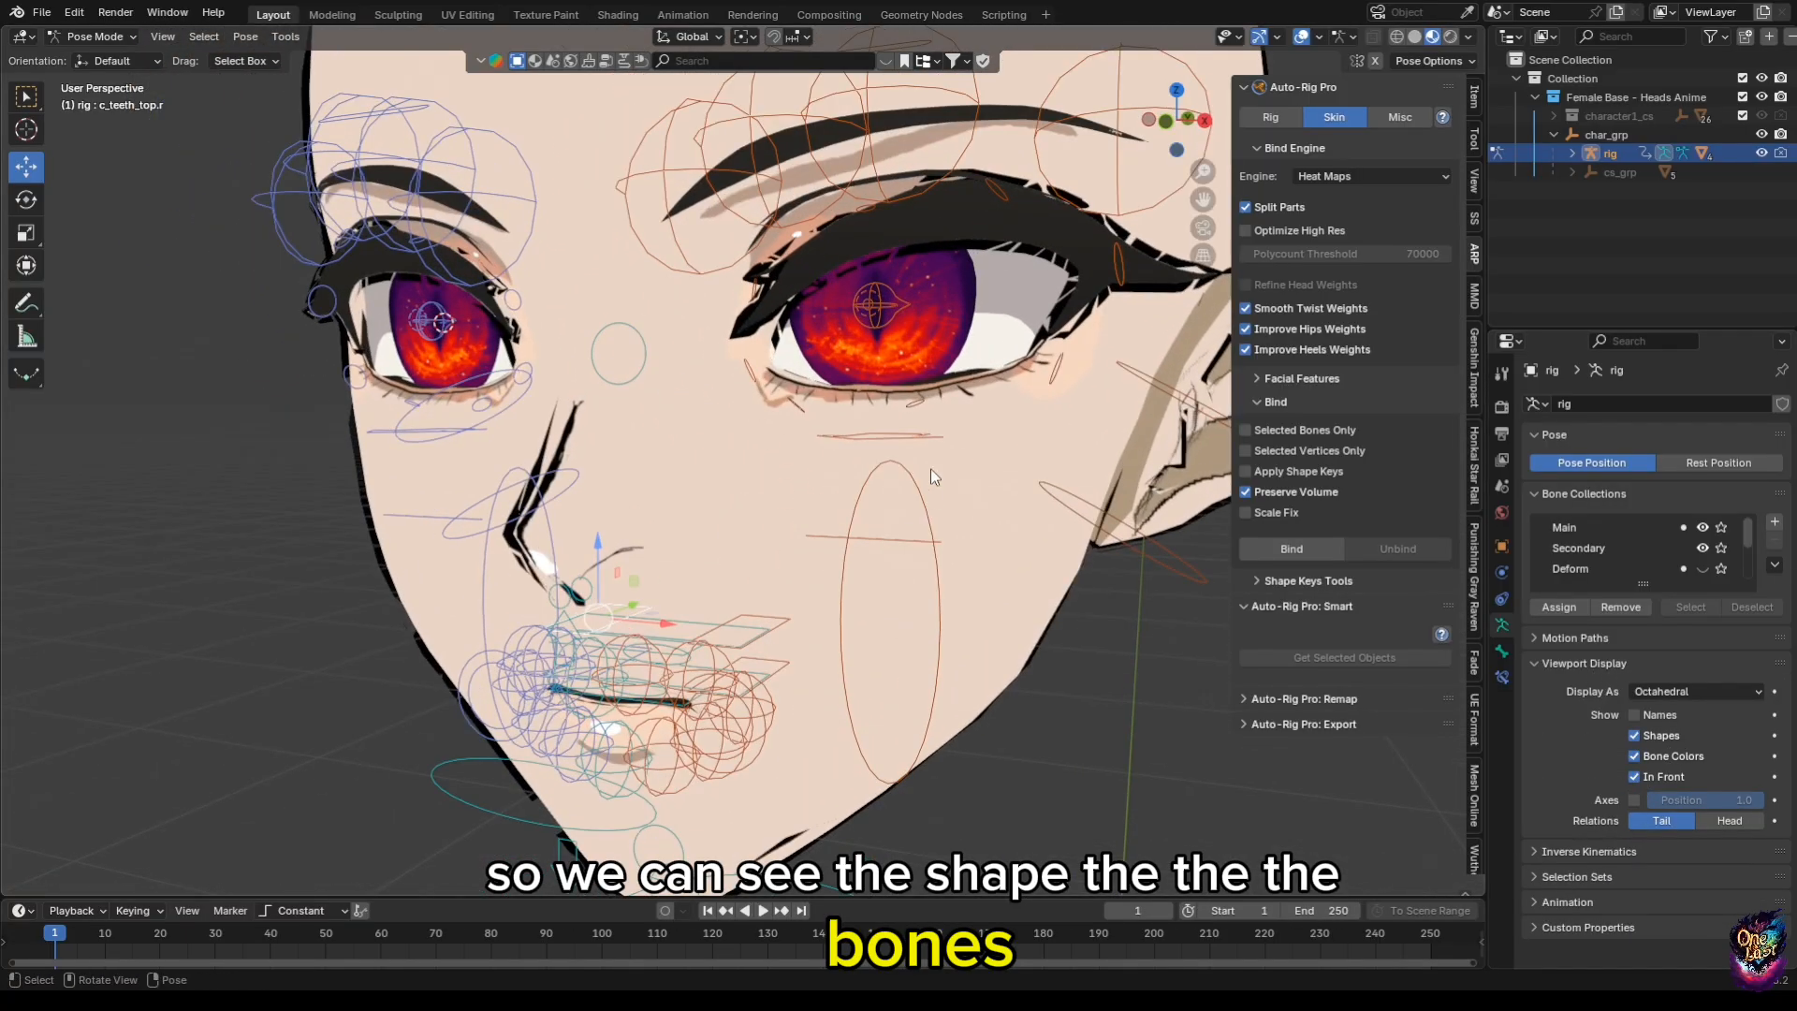
pyautogui.click(921, 412)
pyautogui.press('g')
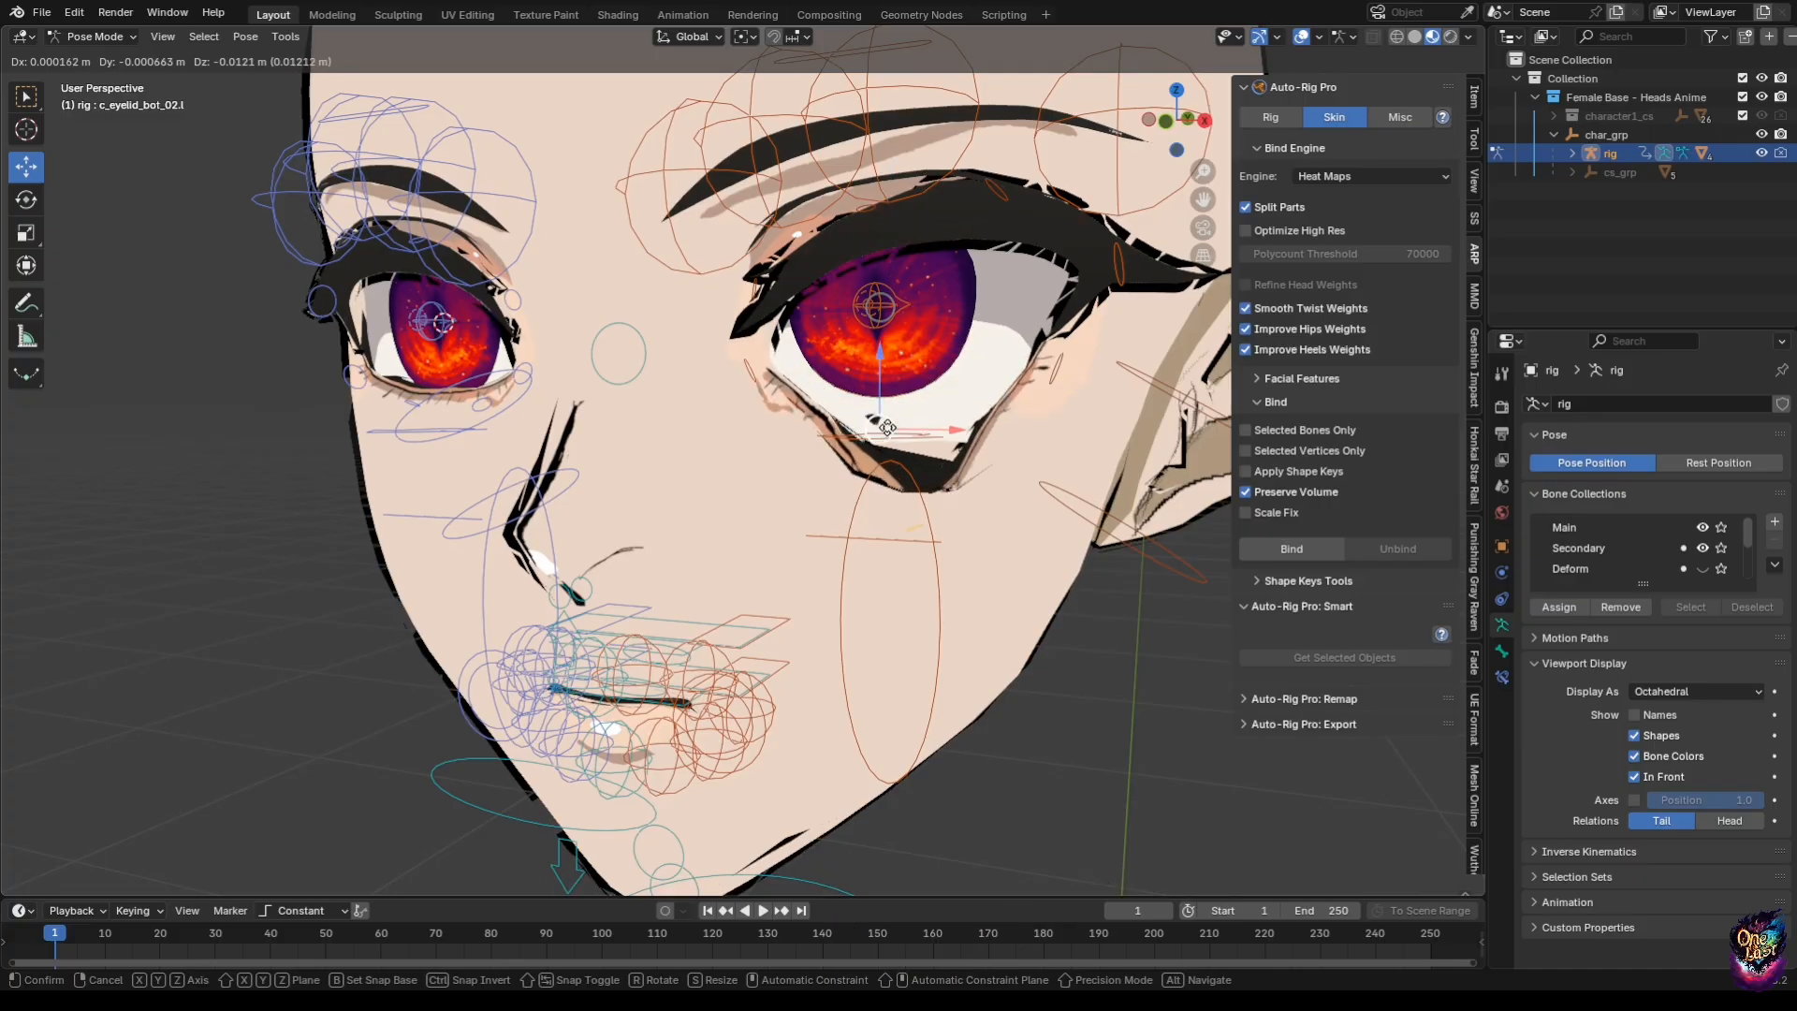
pyautogui.click(1002, 335)
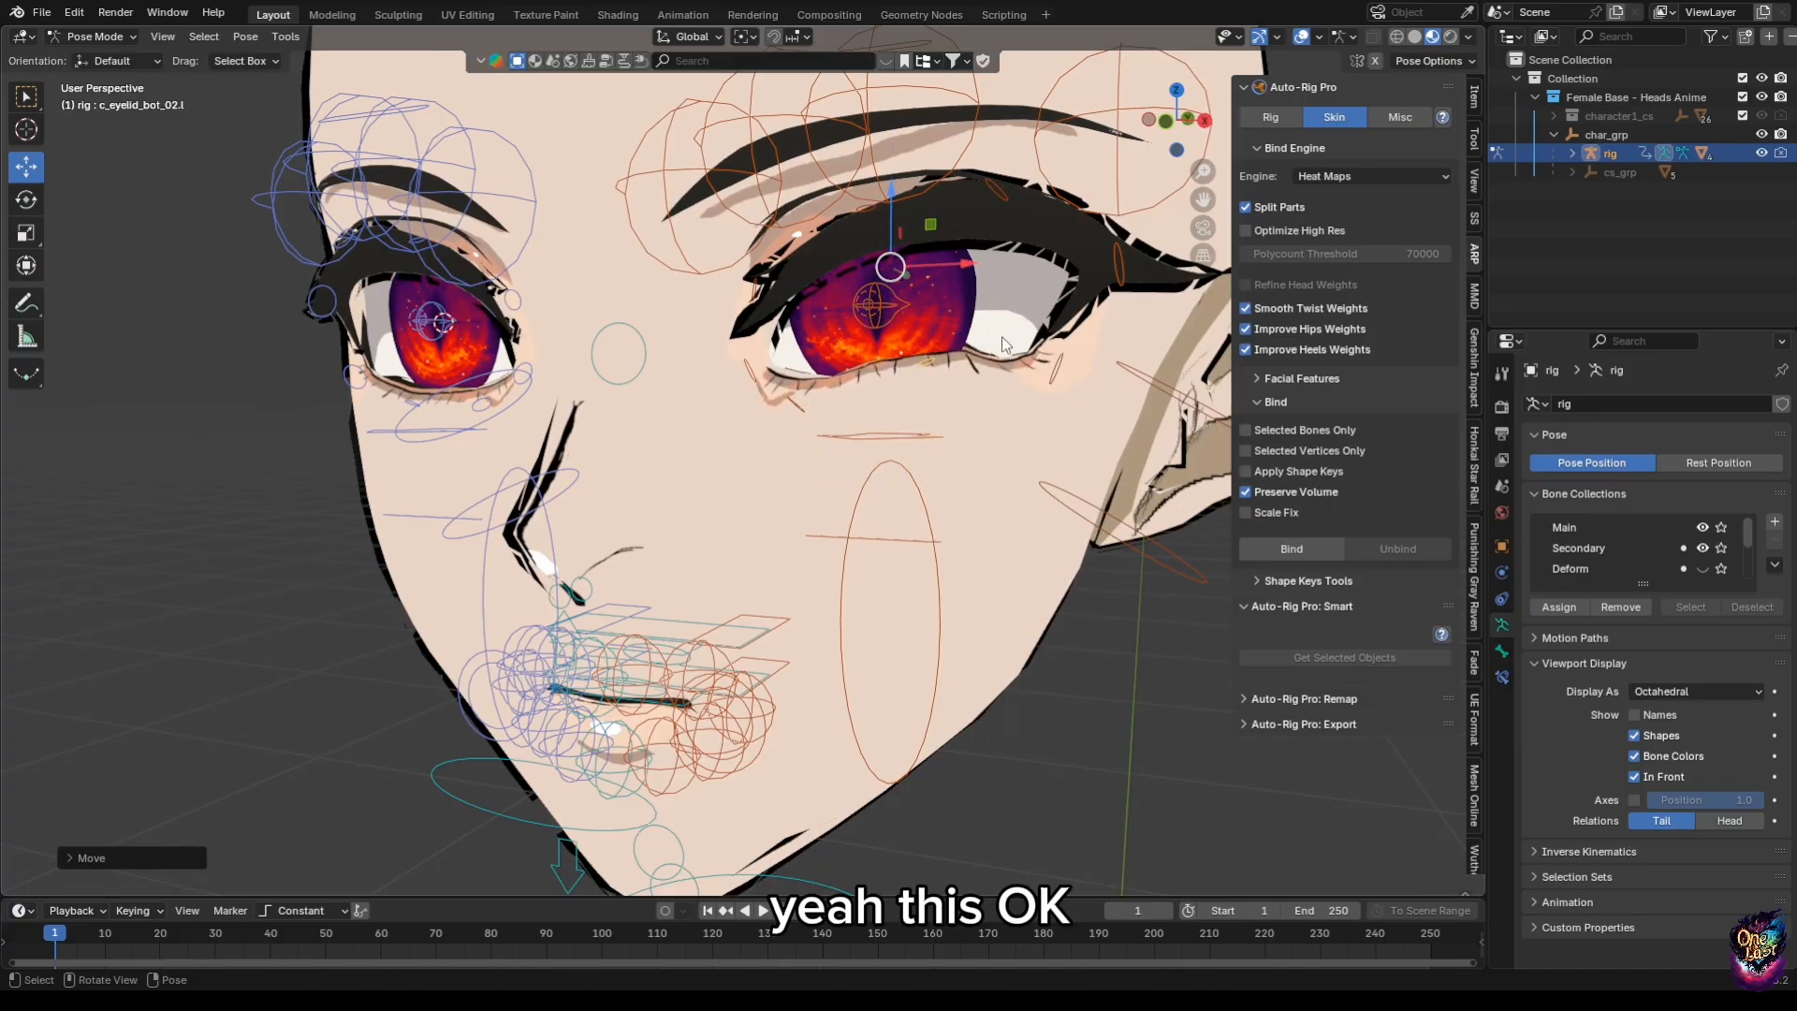
pyautogui.click(1053, 360)
pyautogui.moveTo(897, 316); pyautogui.dragTo(891, 262)
pyautogui.press('a')
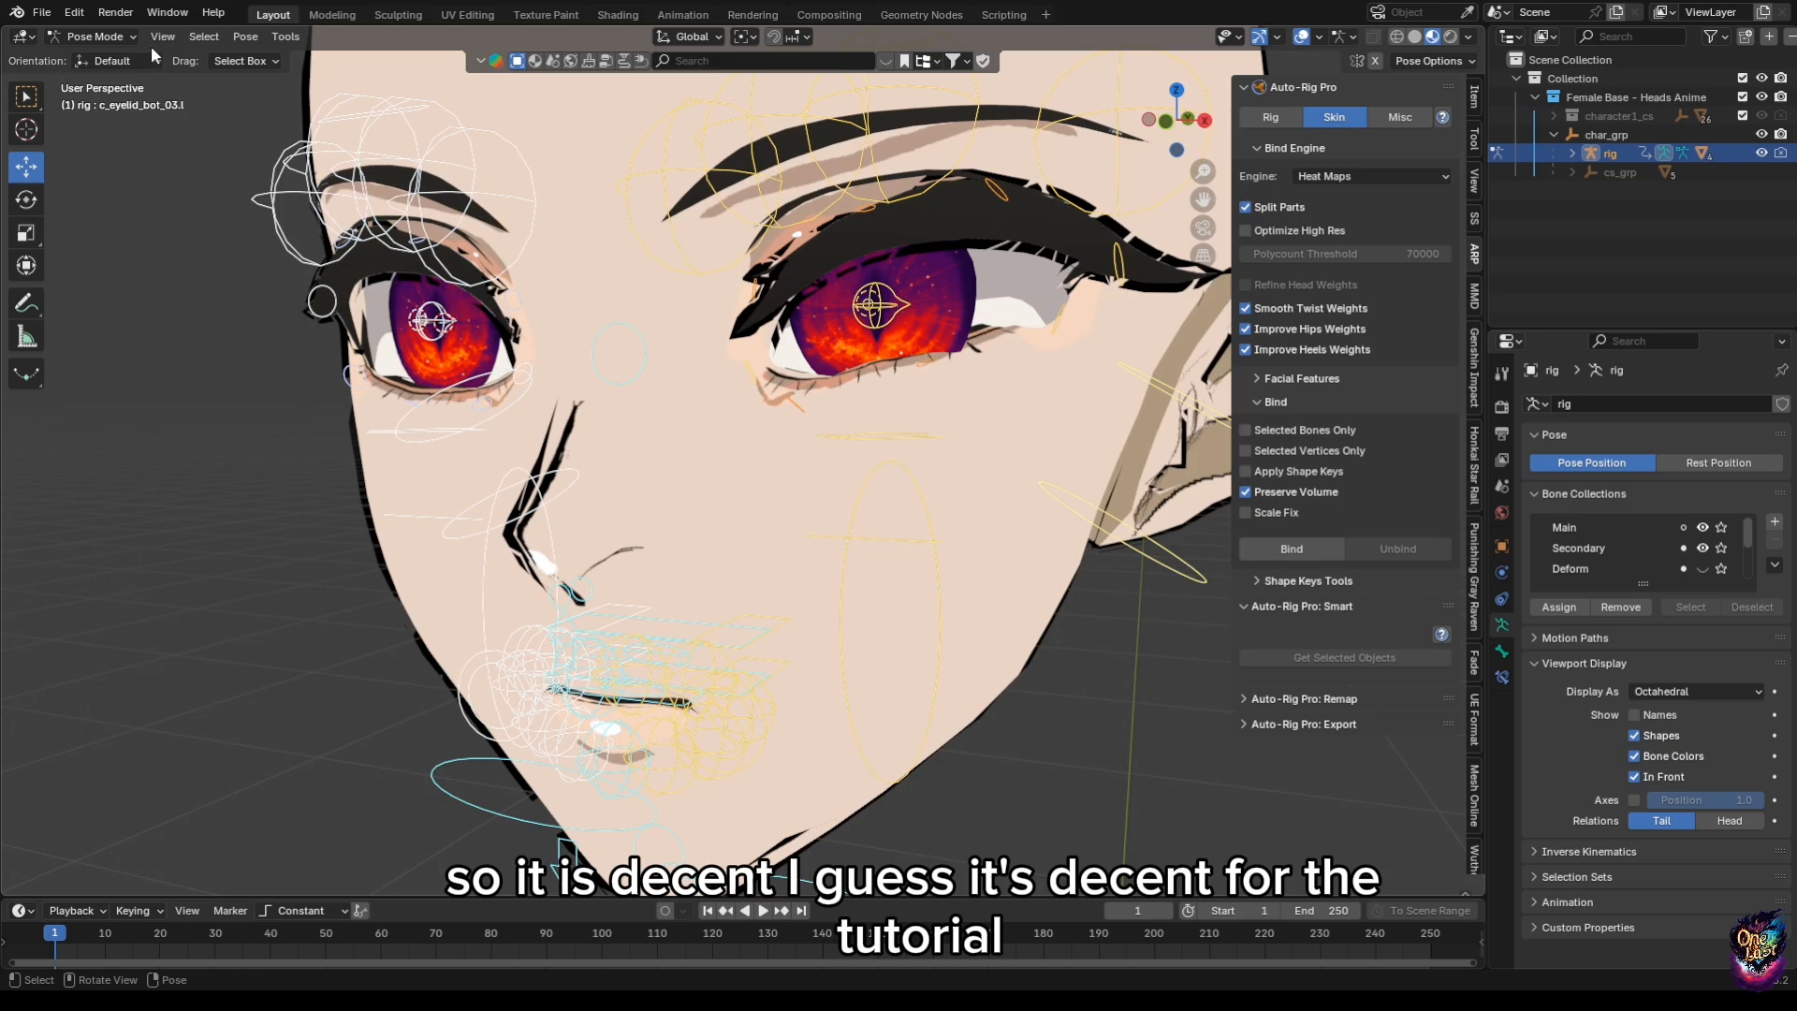
pyautogui.click(245, 37)
pyautogui.click(468, 77)
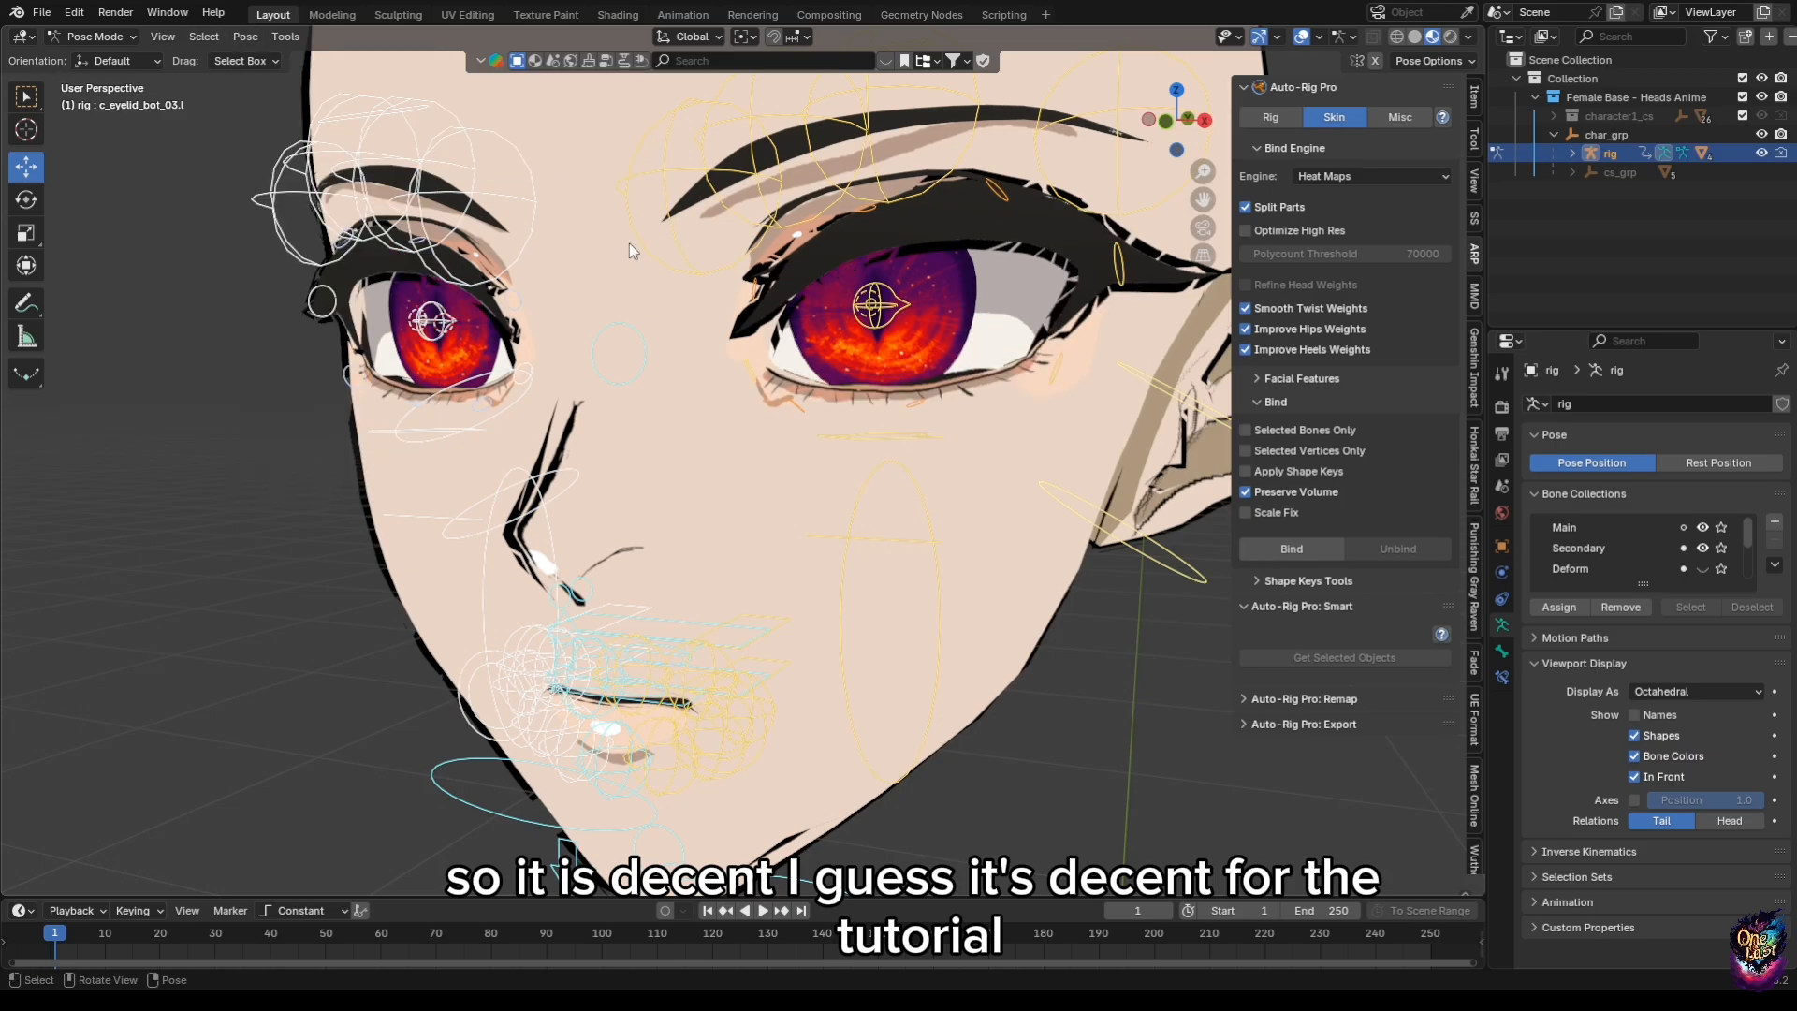
# Test the left lower eyelid controllers by moving them vertically below the eye.
pyautogui.click(862, 434)
pyautogui.moveTo(869, 451)
pyautogui.mouseDown(button='middle')
pyautogui.moveTo(827, 513)
pyautogui.moveTo(894, 449)
pyautogui.mouseUp(button='middle')
pyautogui.press('g')
pyautogui.press('z')
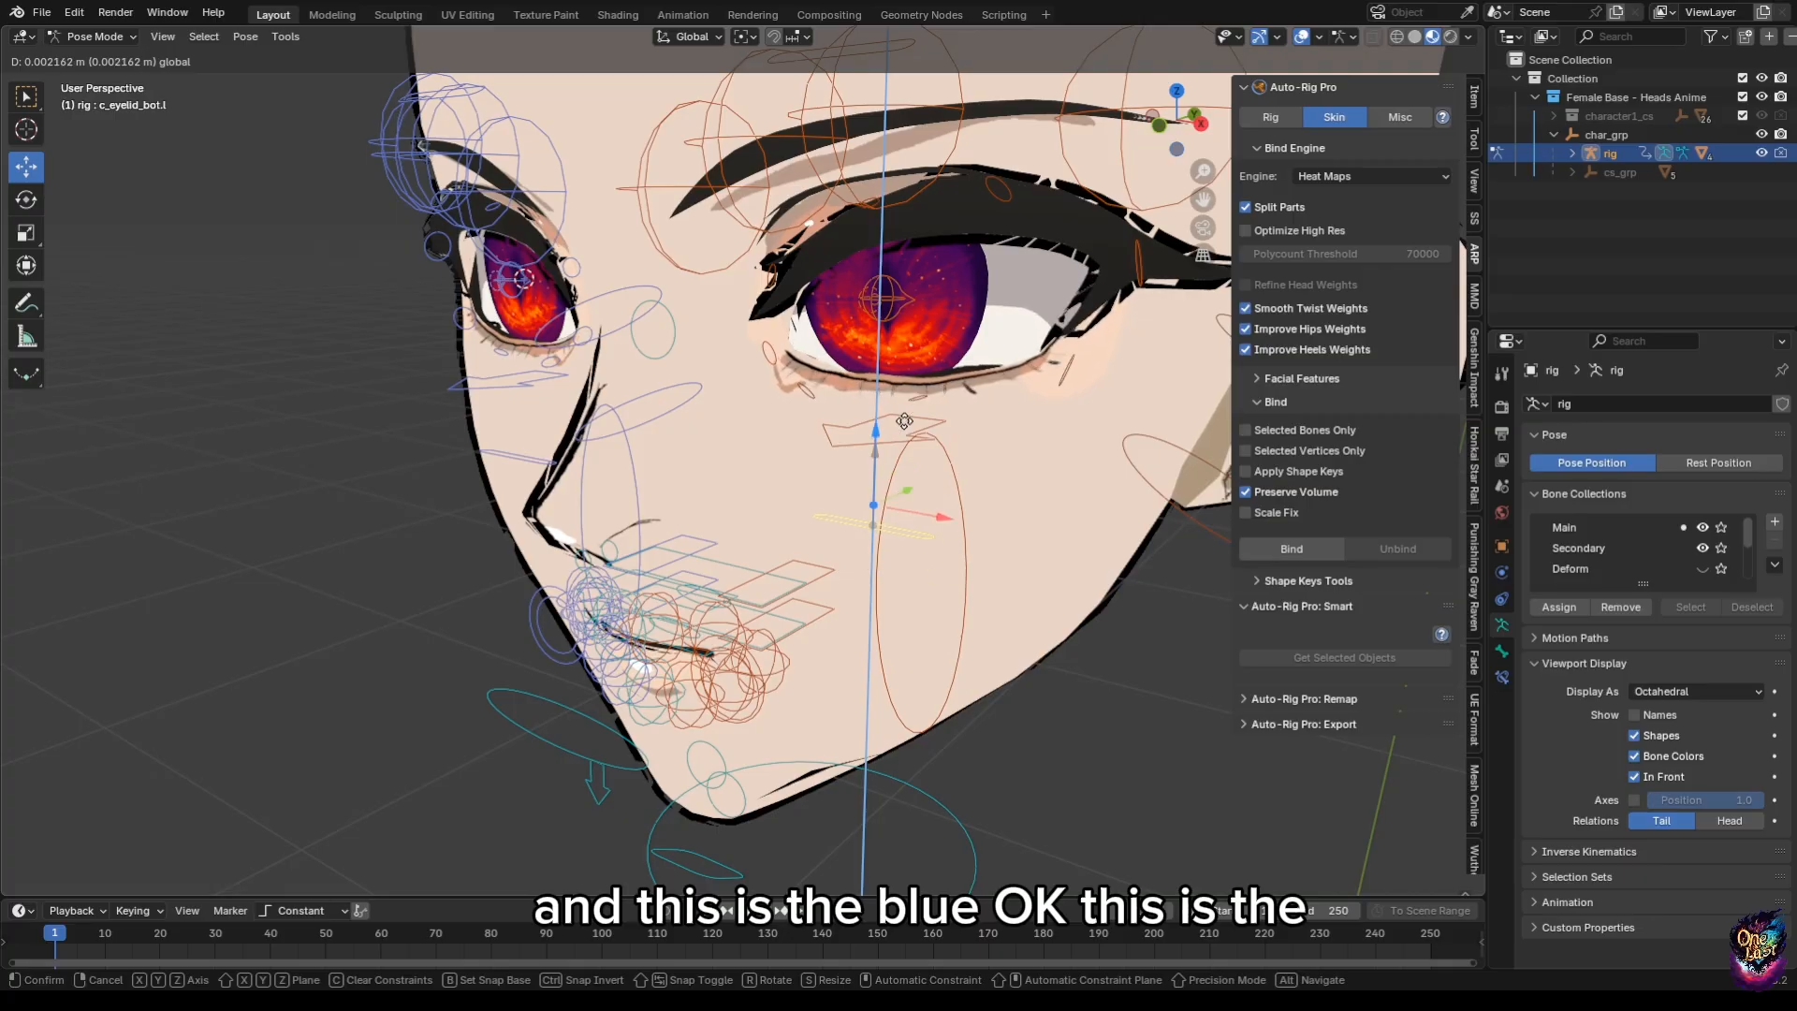
pyautogui.moveTo(905, 422); pyautogui.dragTo(882, 446)
pyautogui.click(875, 441)
pyautogui.moveTo(885, 377)
pyautogui.mouseDown()
pyautogui.moveTo(888, 417)
pyautogui.moveTo(890, 359)
pyautogui.mouseUp()
# Lower the left upper eyelid controller to test closing the eye, and clear its pose transform.
pyautogui.scroll(-2, 896, 351)
pyautogui.click(863, 226)
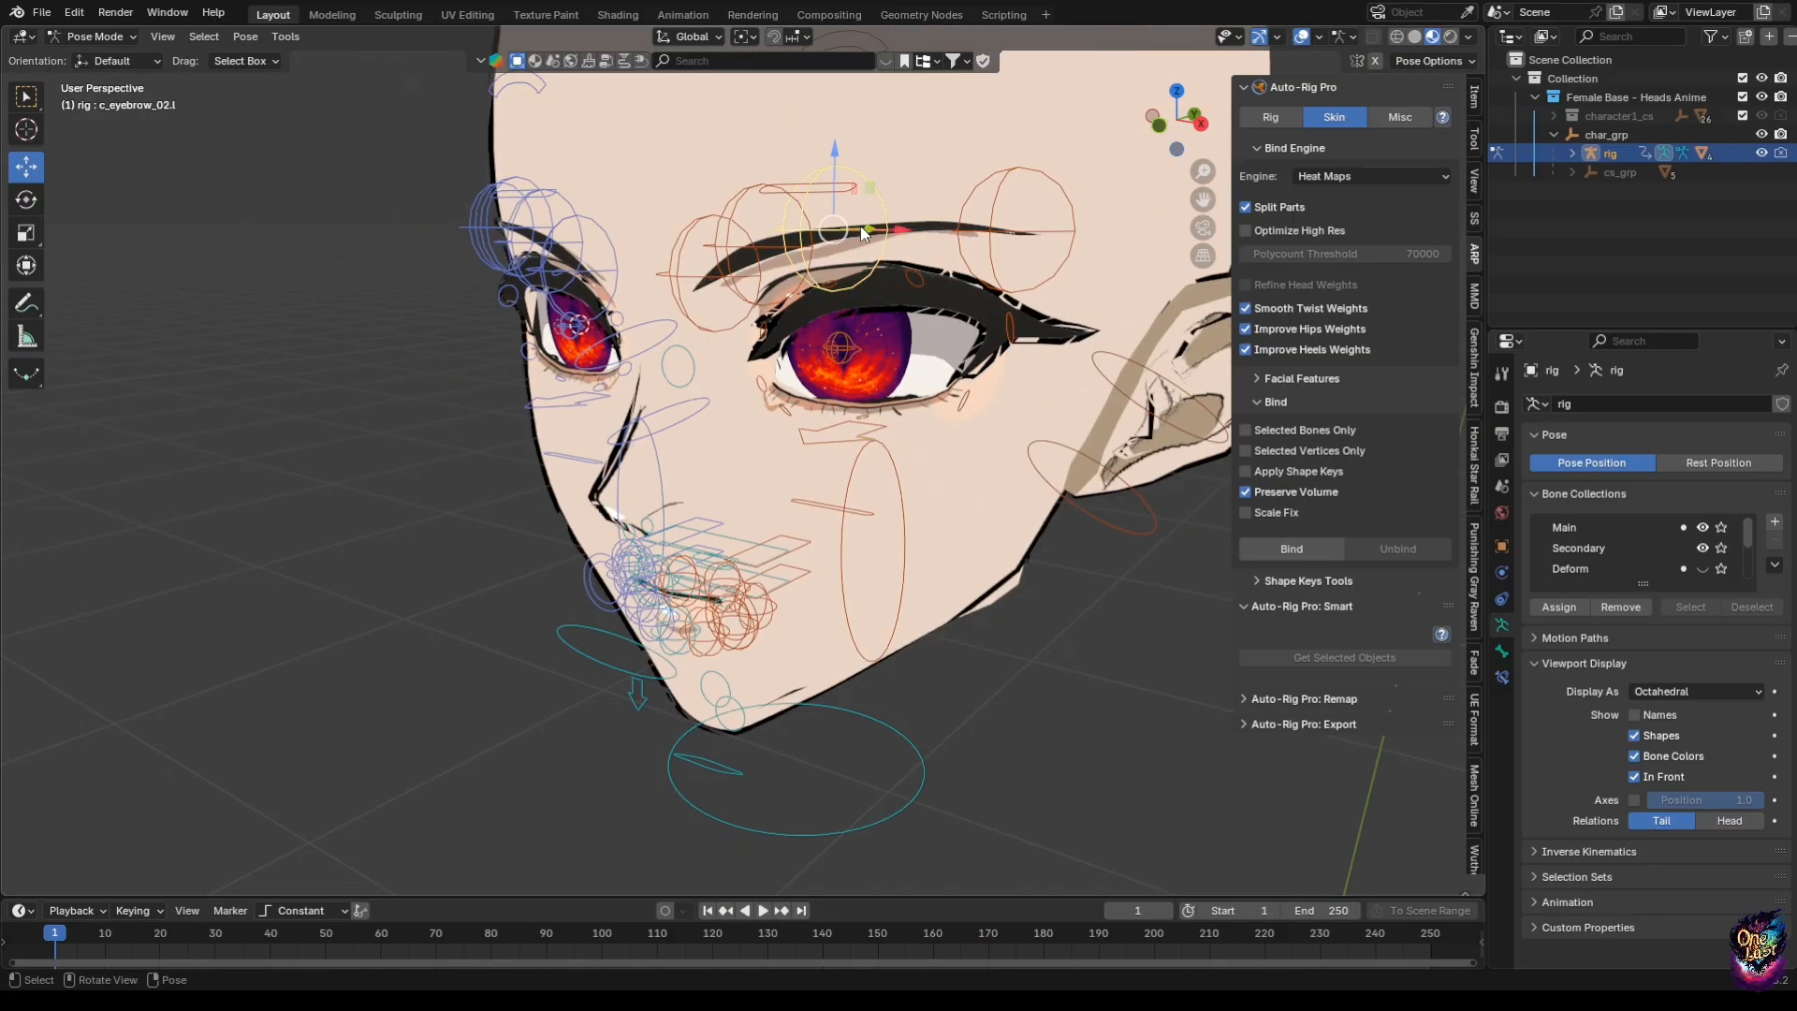
pyautogui.moveTo(836, 198); pyautogui.dragTo(852, 264)
pyautogui.click(824, 190)
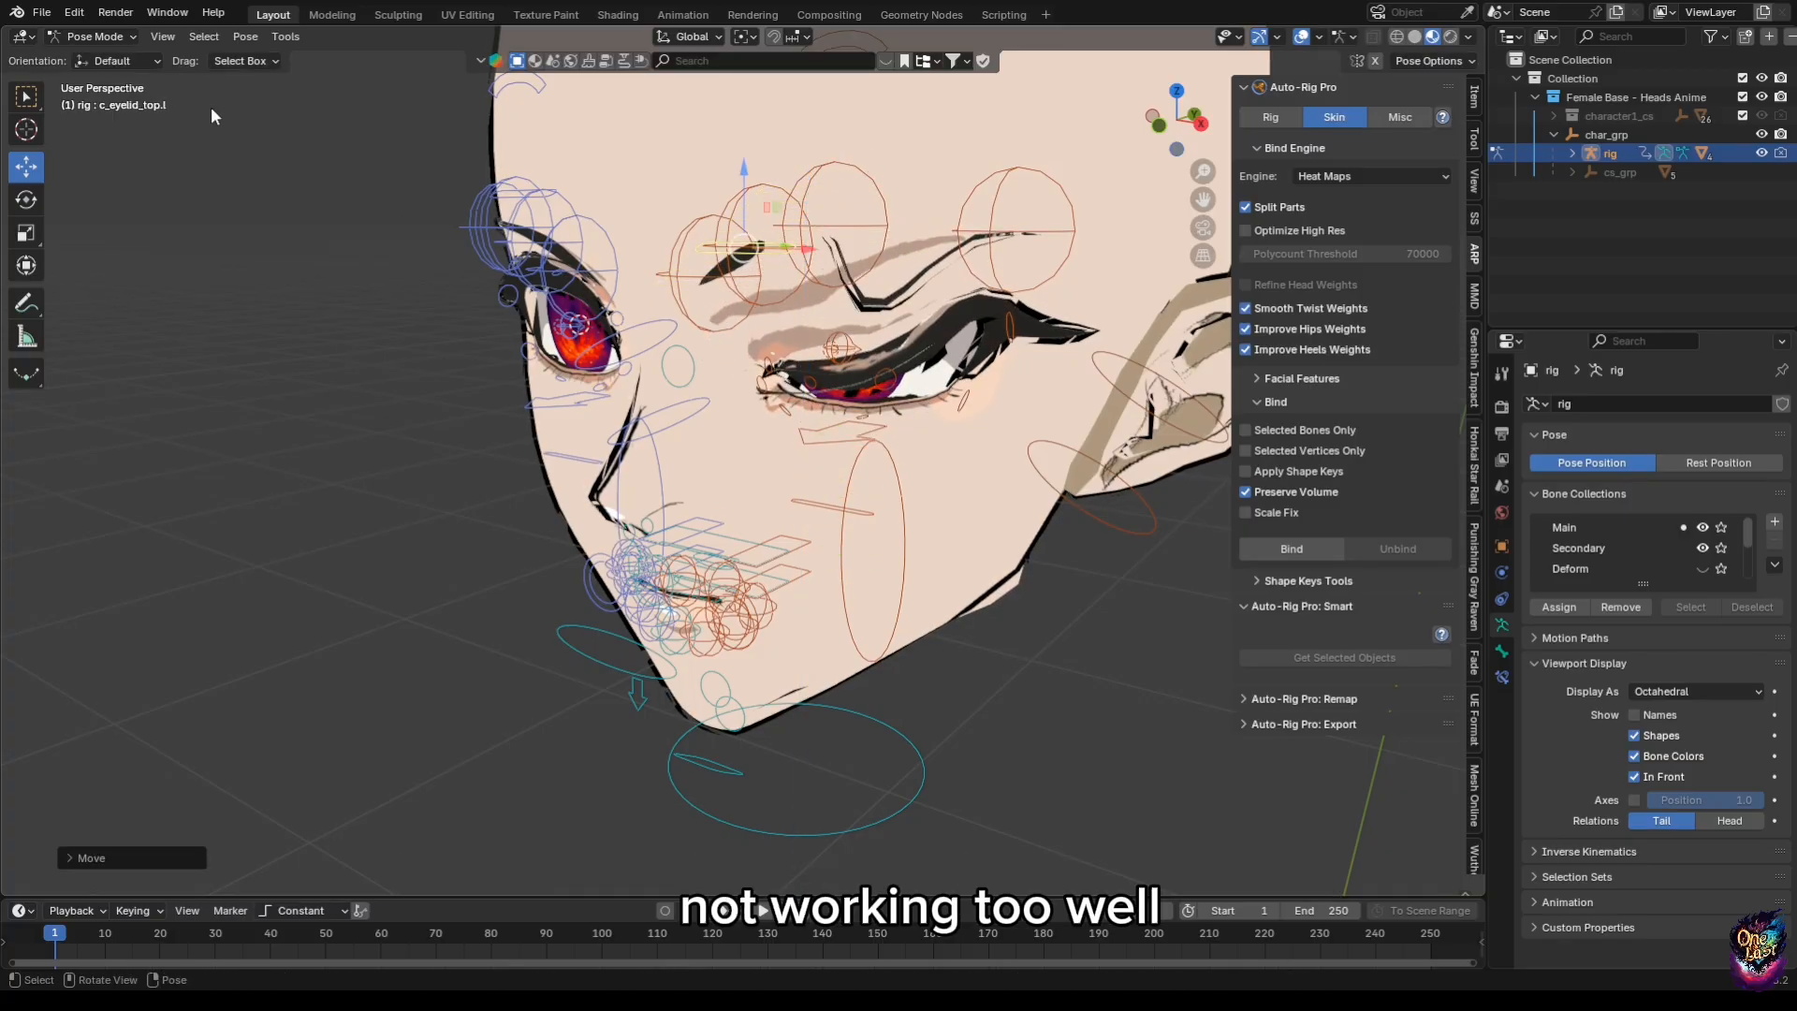
pyautogui.click(245, 37)
pyautogui.moveTo(310, 76)
pyautogui.click(503, 75)
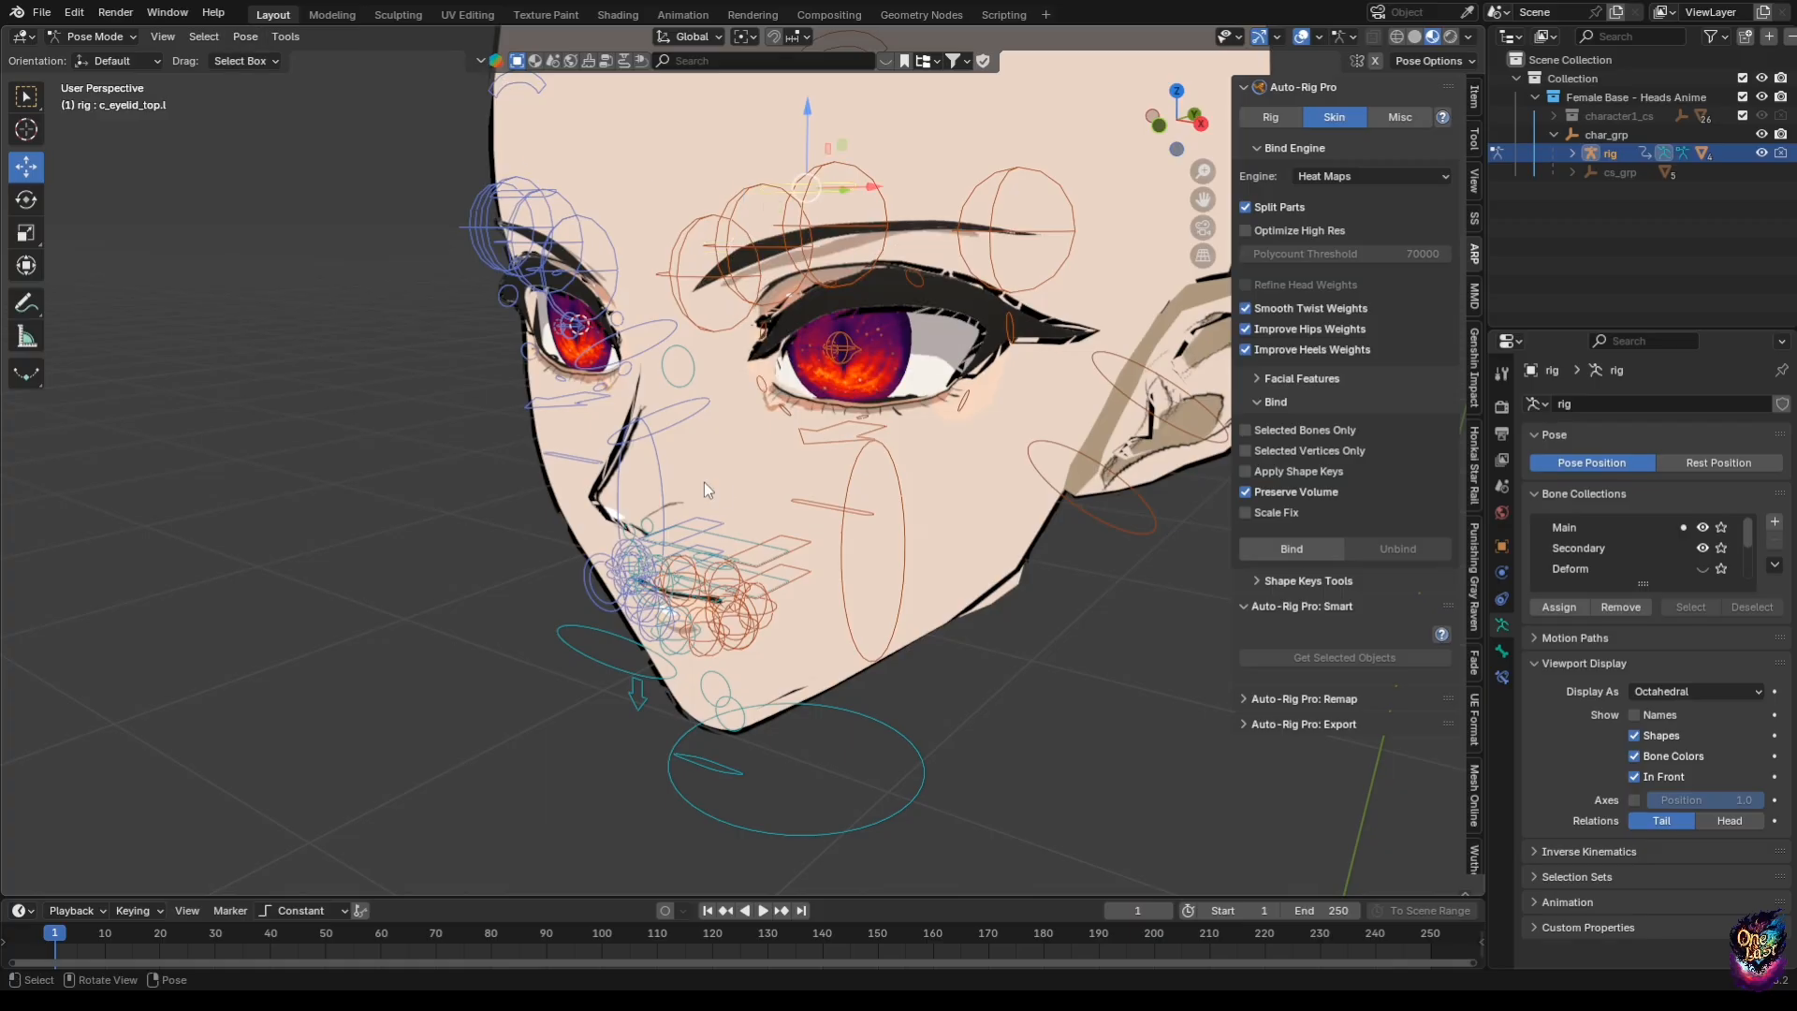
# Show the Auto-Rig Pro rig settings and put the armature in Edit Mode.
pyautogui.moveTo(704, 482); pyautogui.dragTo(824, 386, button='middle')
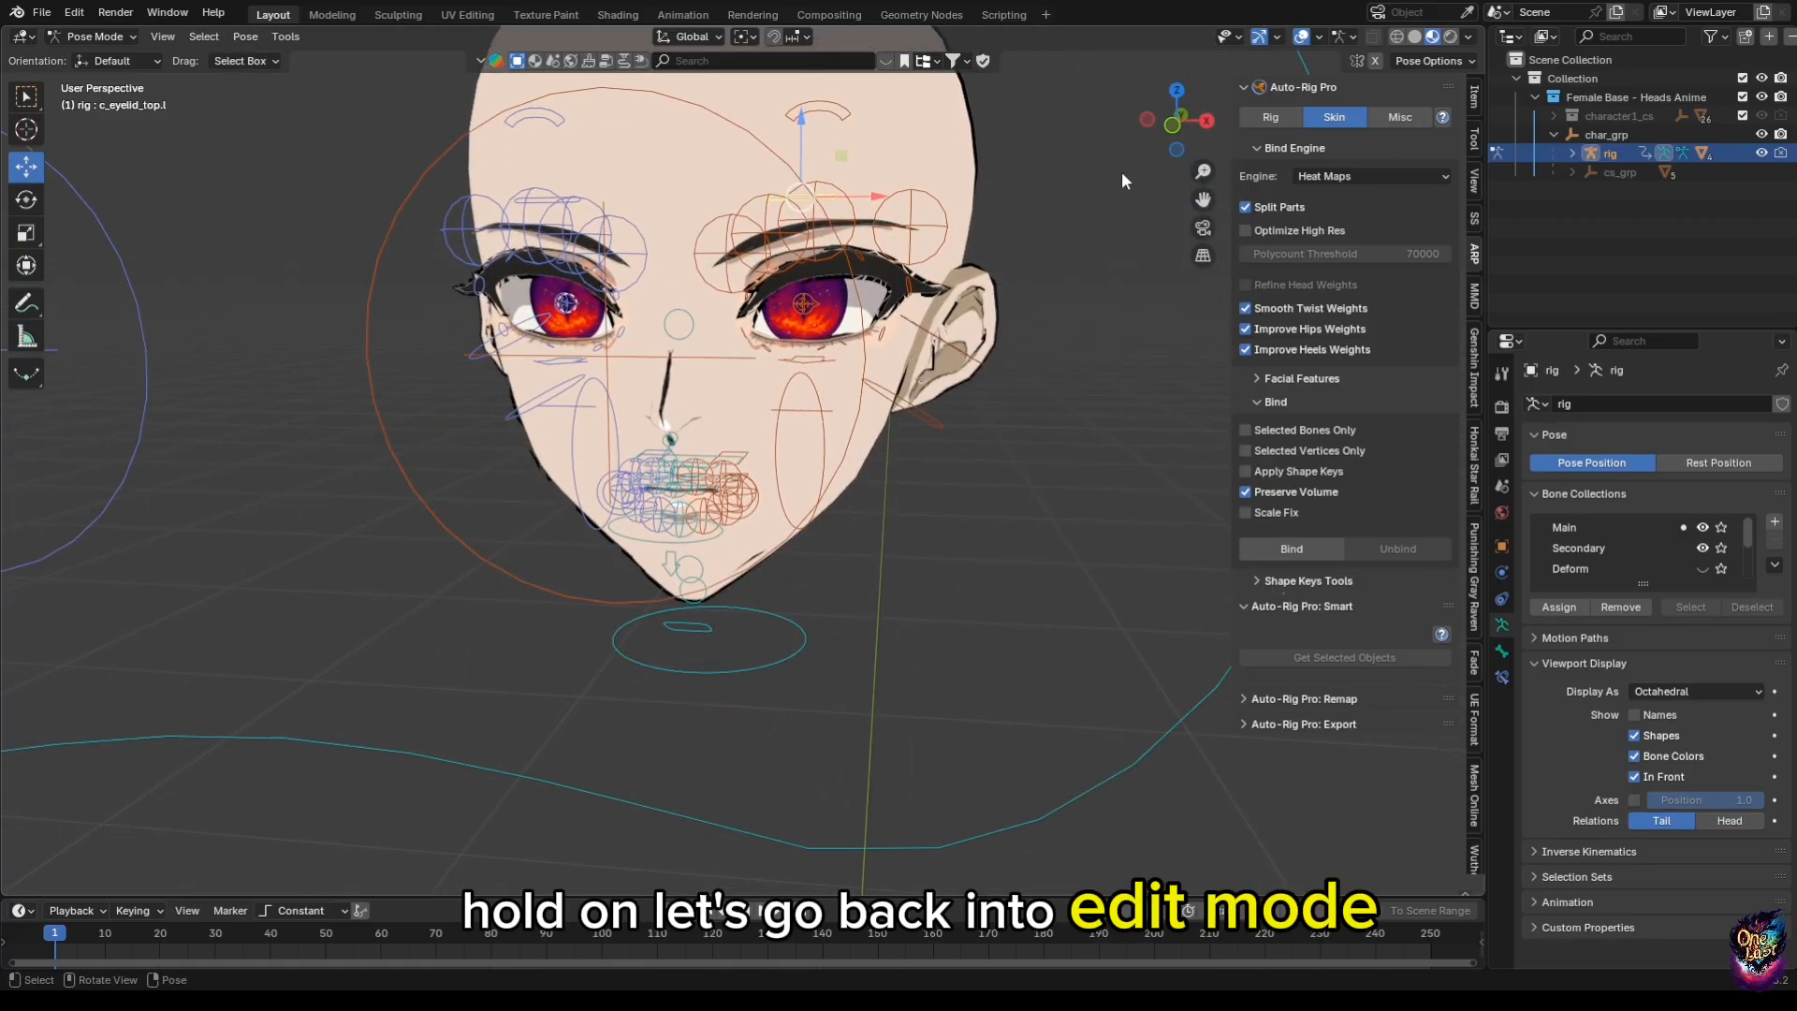
pyautogui.click(1275, 118)
pyautogui.click(103, 36)
pyautogui.click(103, 79)
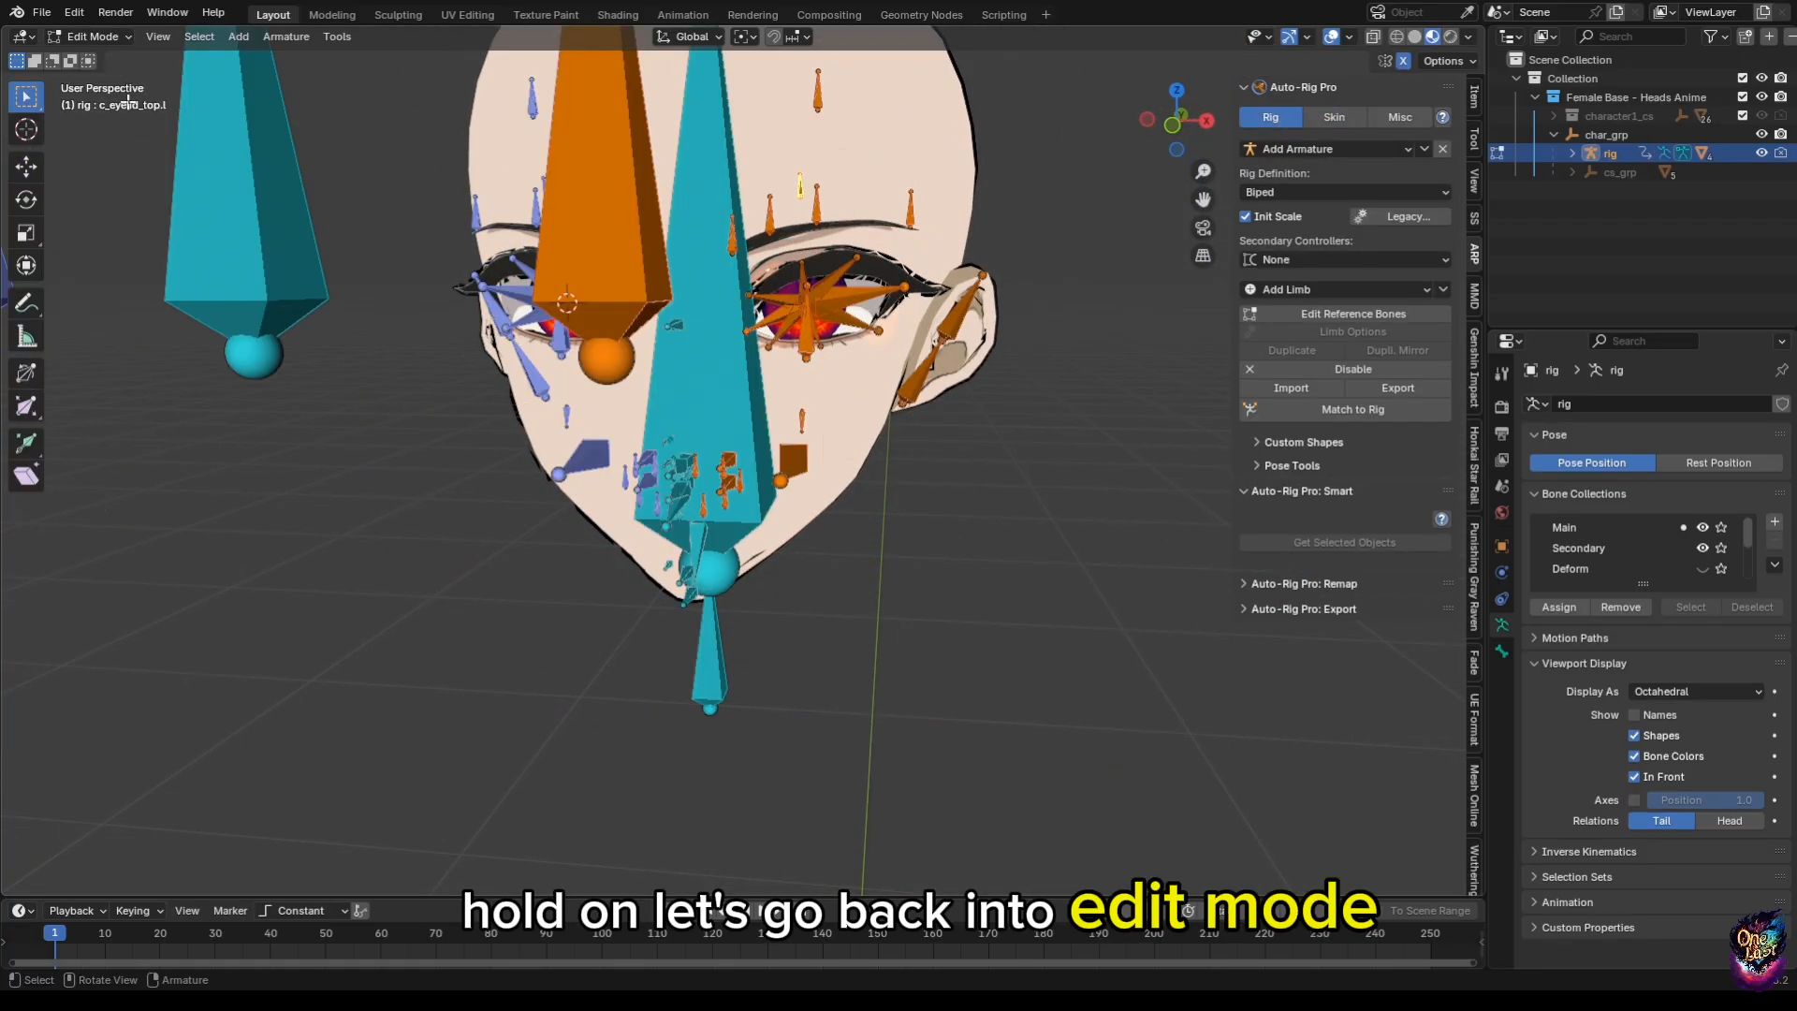
# Rotate the right eye's middle upper eyelid bone about global X to point forward and raise it to the upper lash line.
pyautogui.moveTo(690, 401); pyautogui.dragTo(705, 349, button='middle')
pyautogui.scroll(3, 646, 408)
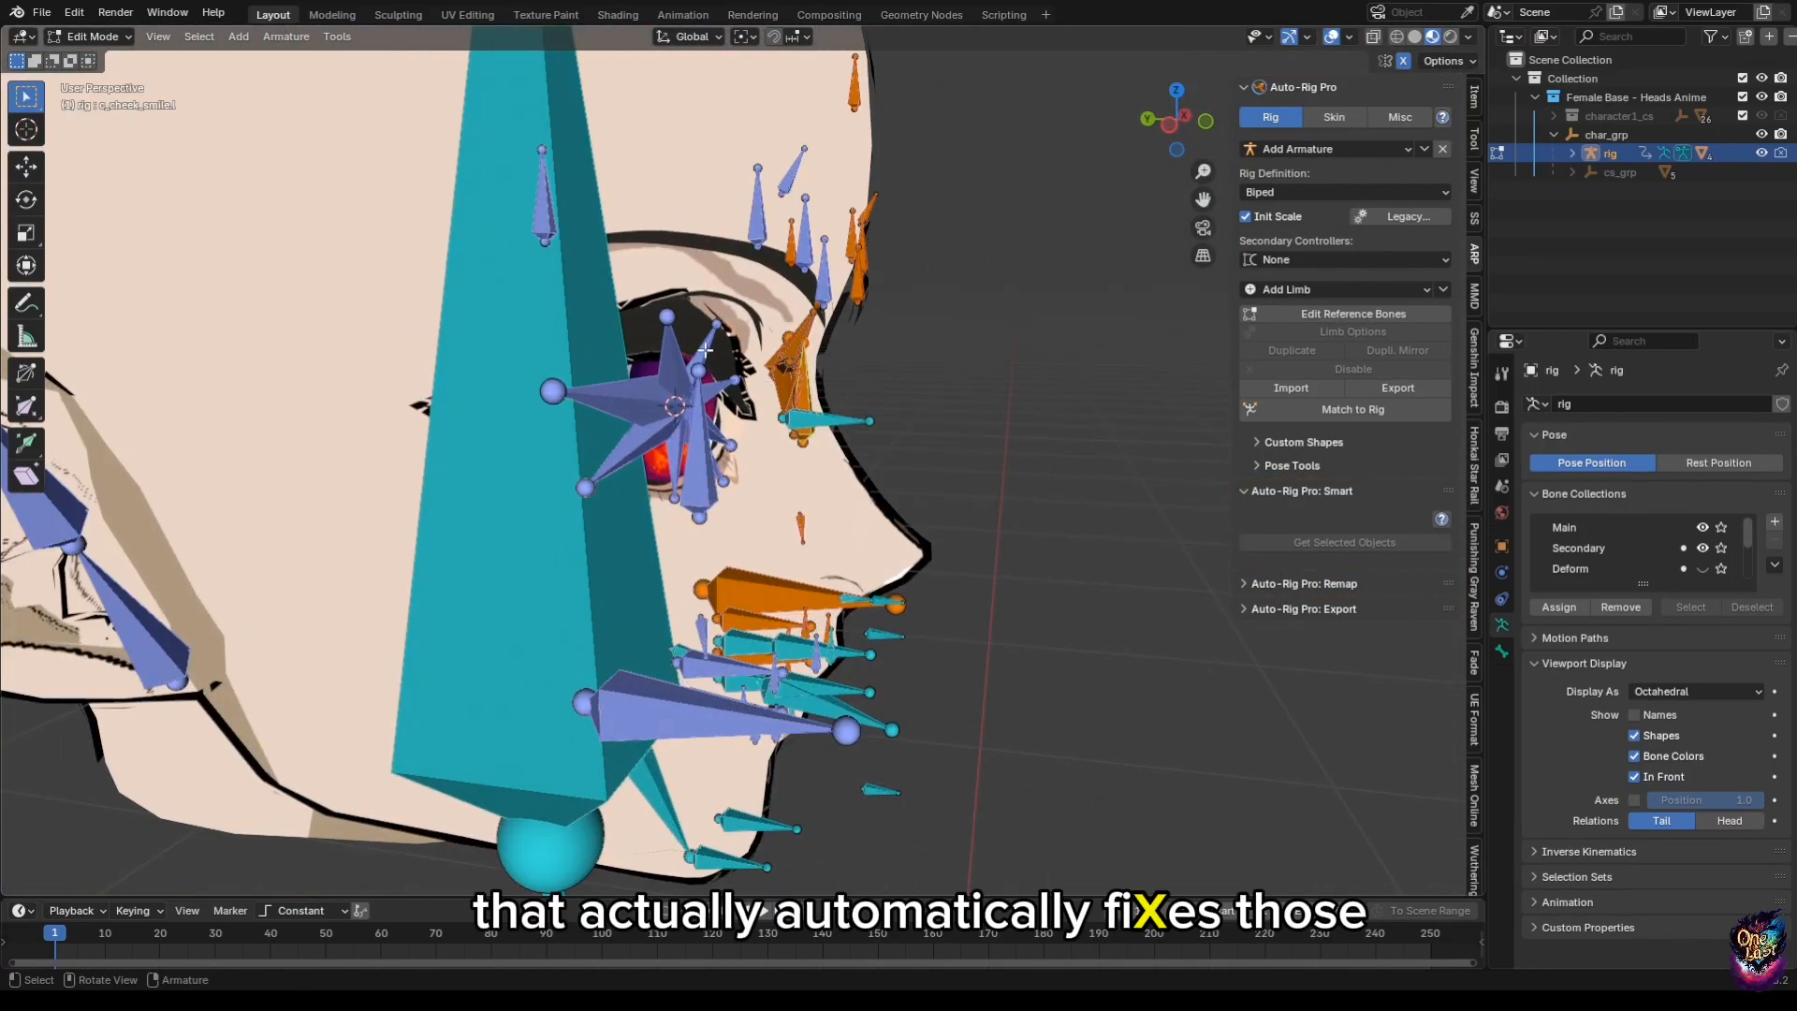
pyautogui.press('r')
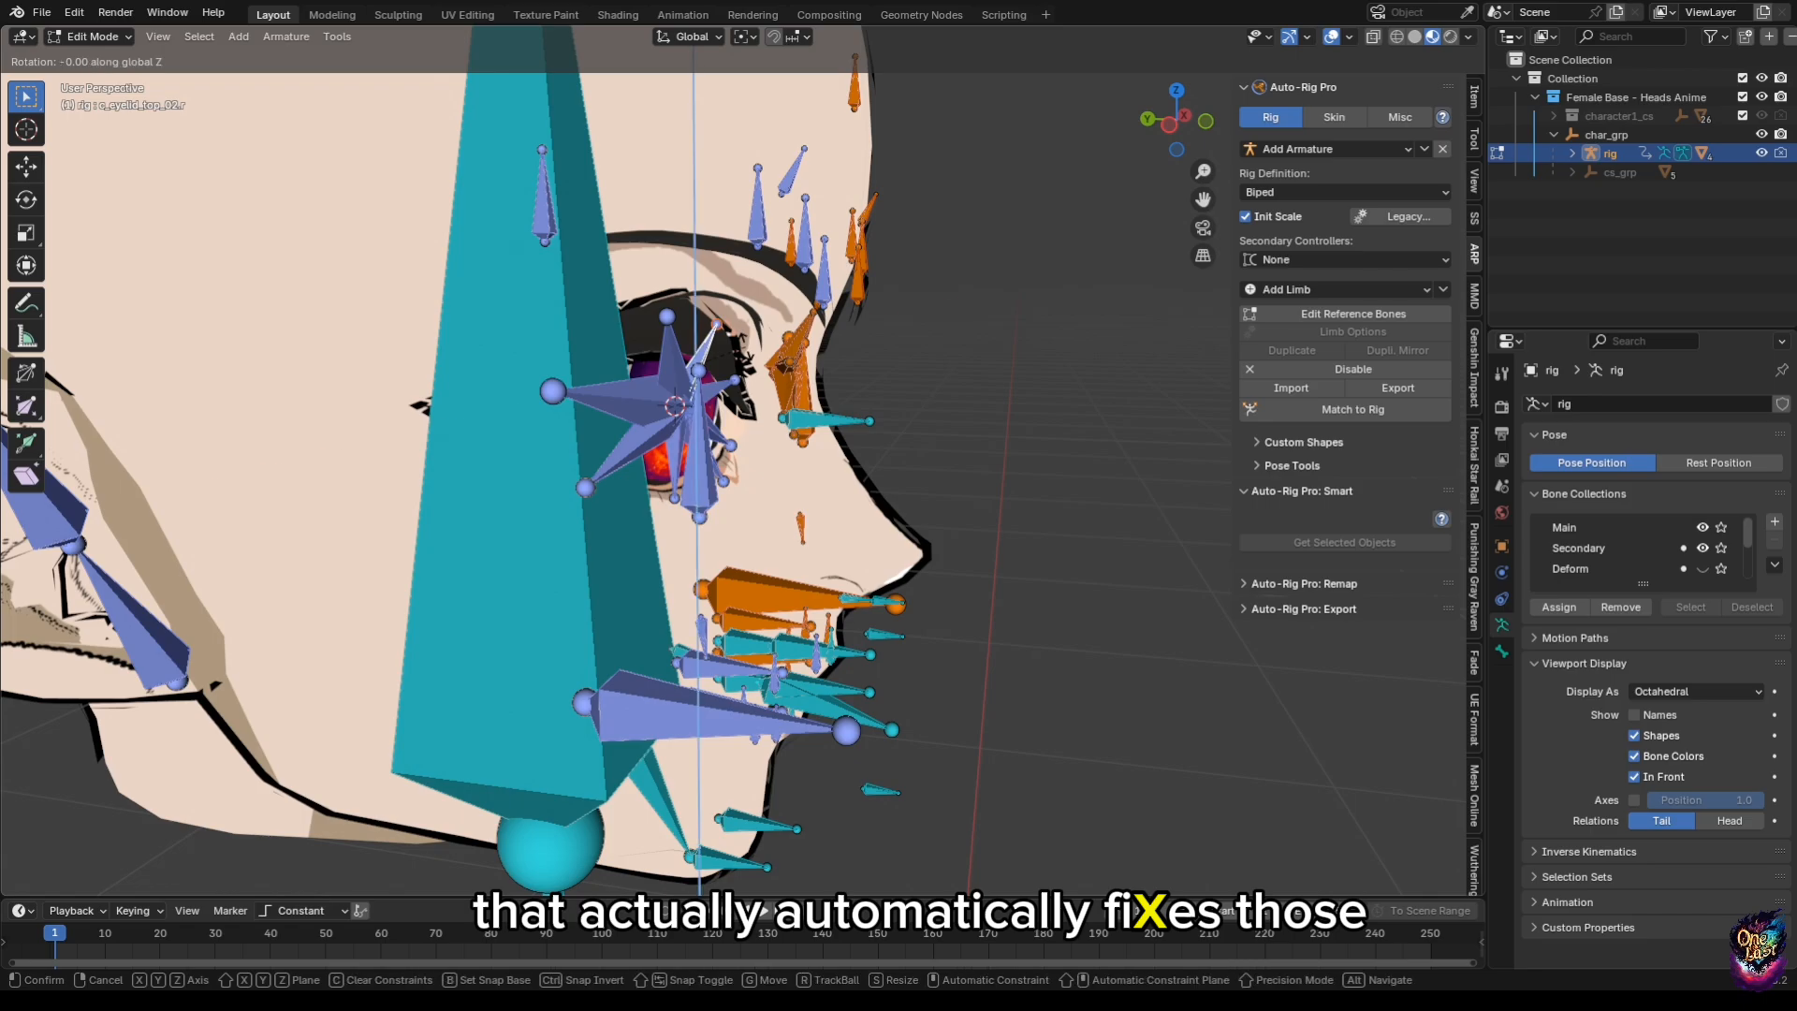
pyautogui.press('x')
pyautogui.click(754, 425)
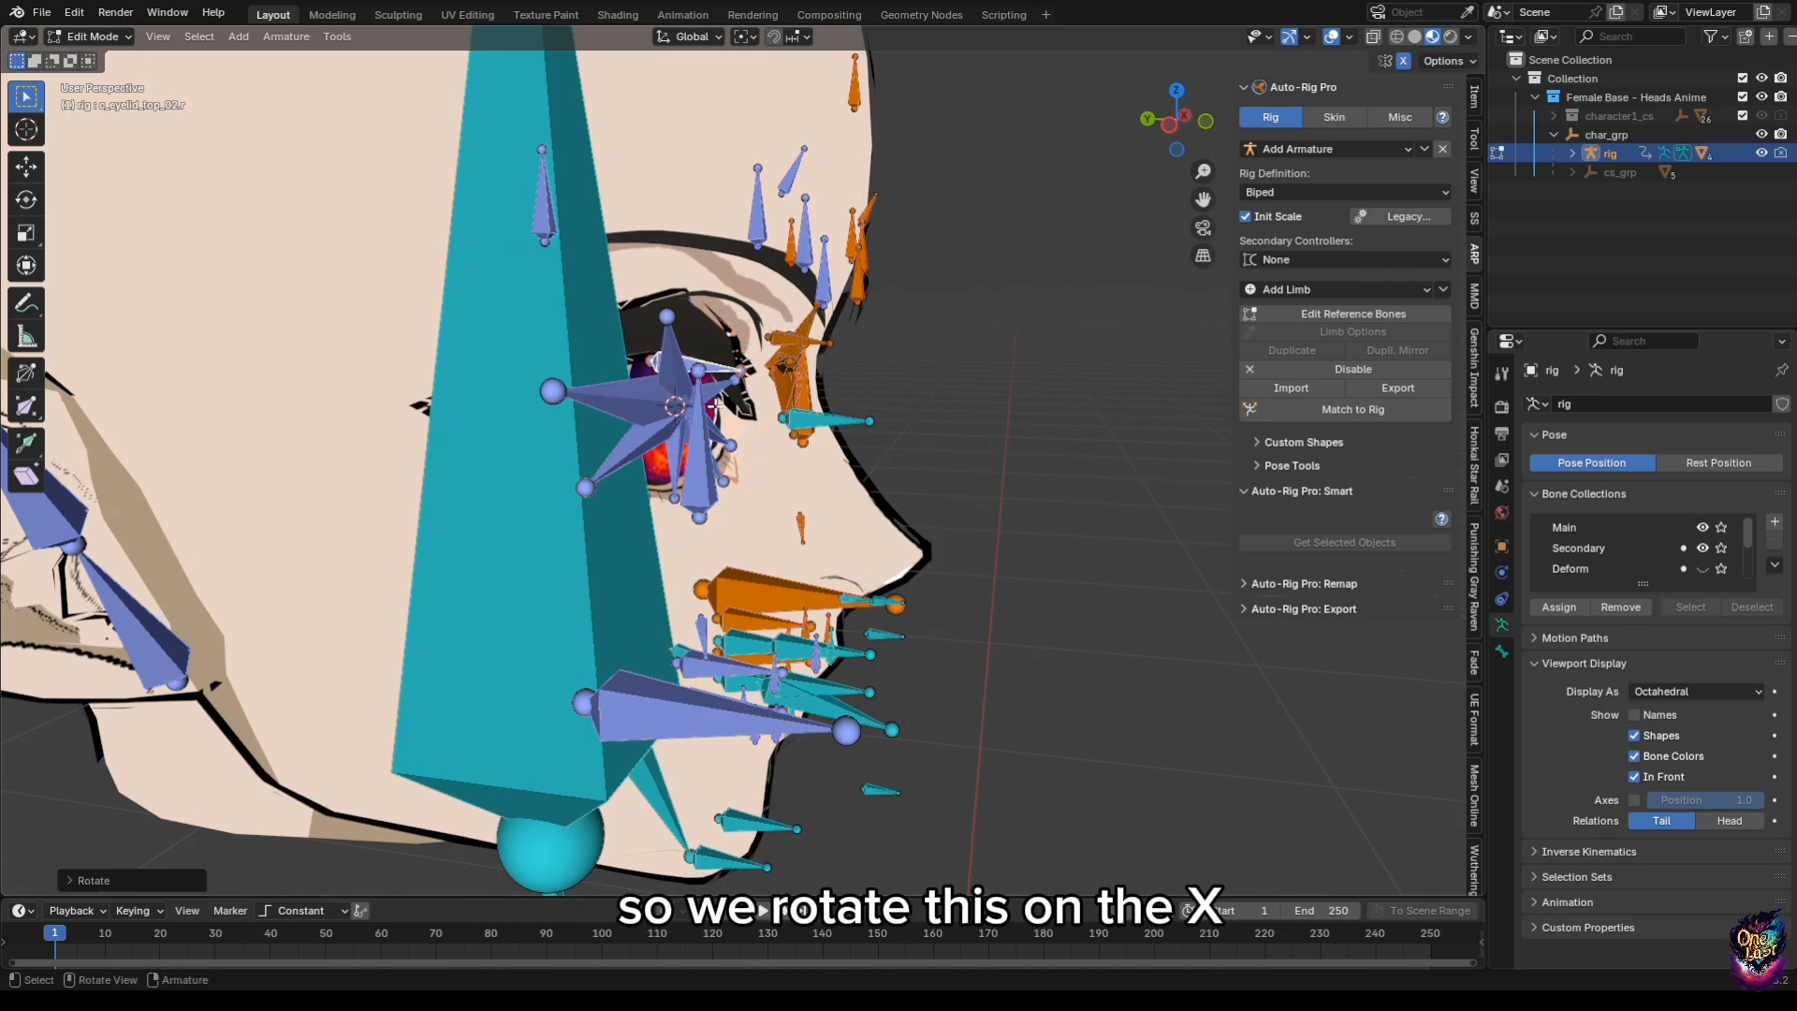
pyautogui.click(20, 171)
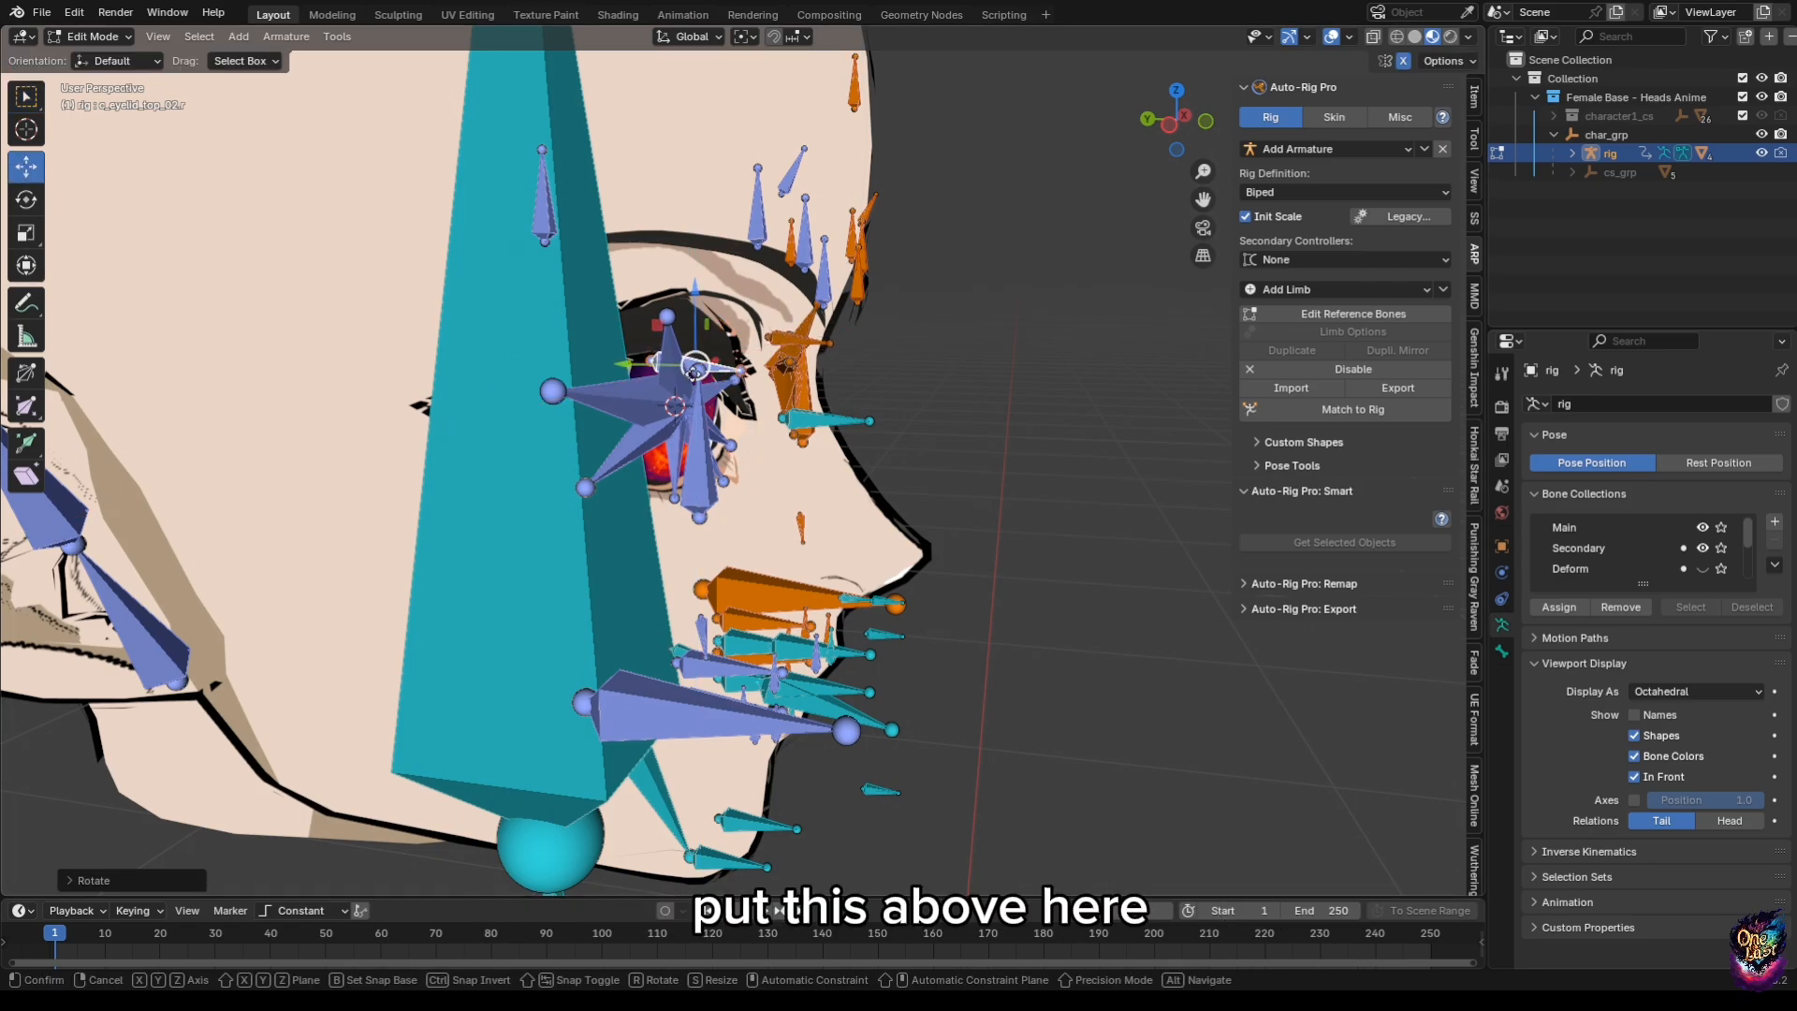
pyautogui.moveTo(695, 367); pyautogui.dragTo(676, 329)
# Try to rotate the right eye's middle lower eyelid bone about the global X axis.
pyautogui.click(676, 468)
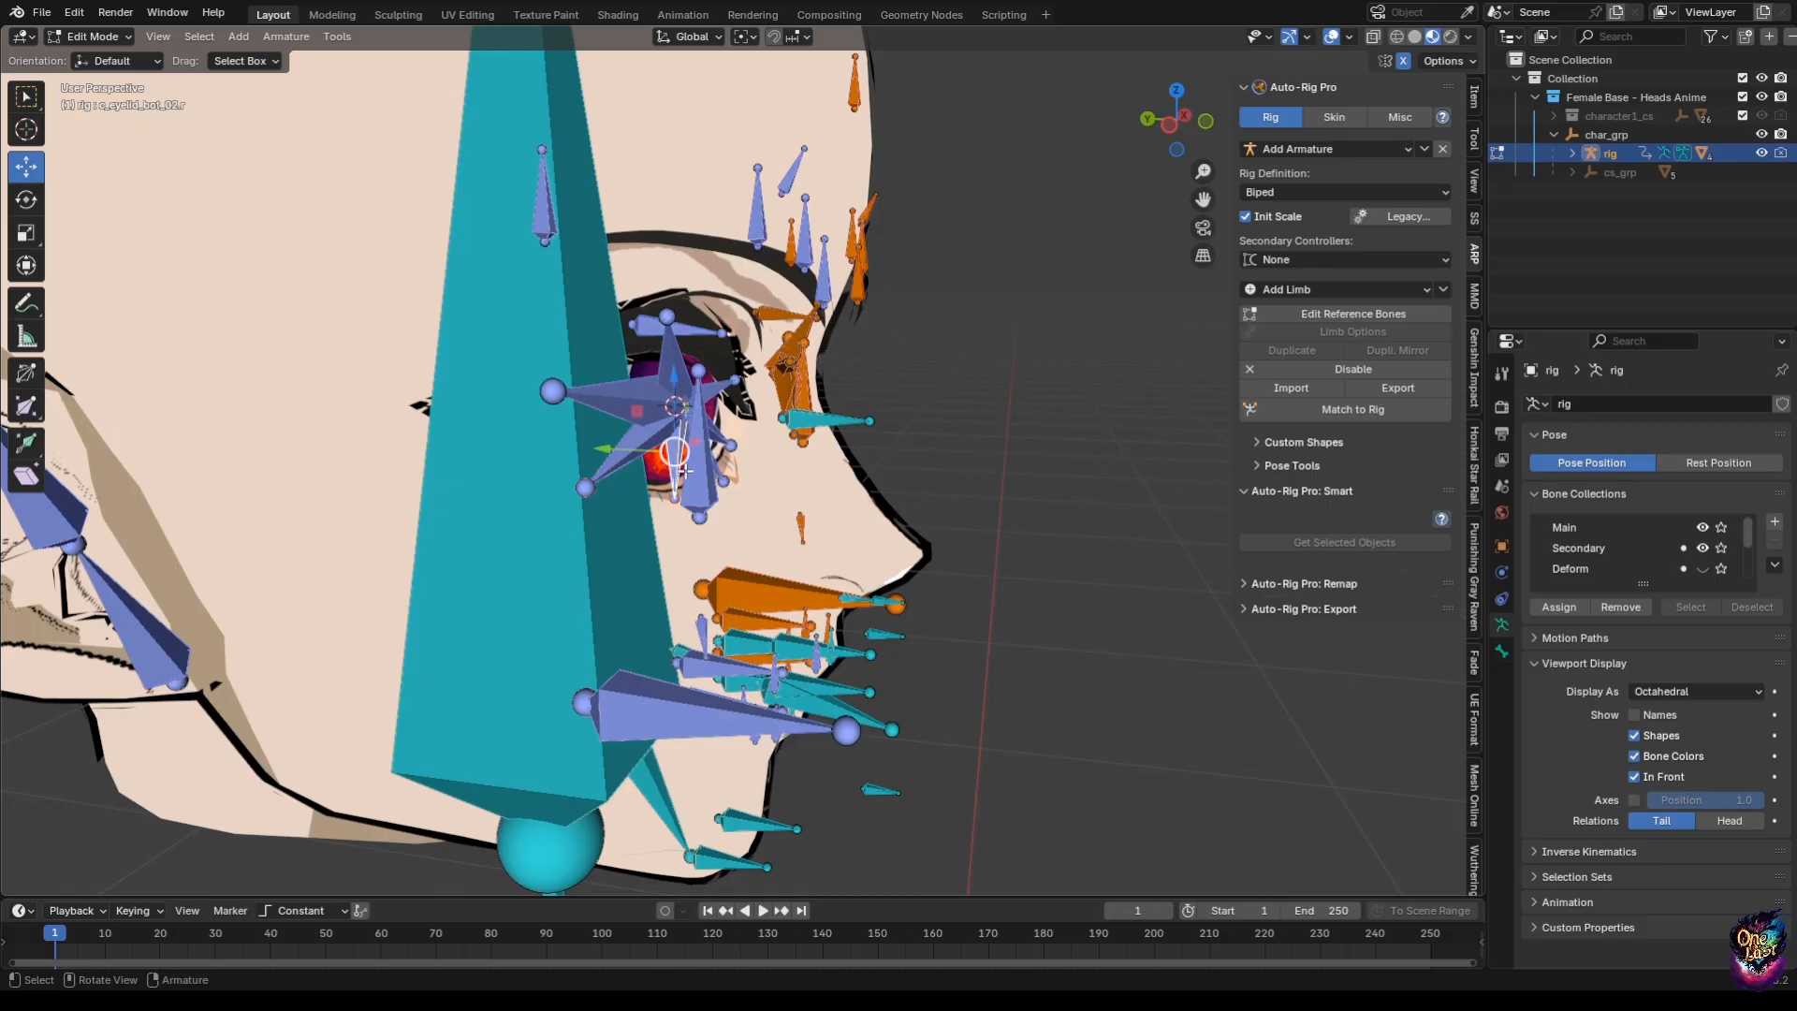
pyautogui.press('r')
pyautogui.press('x')
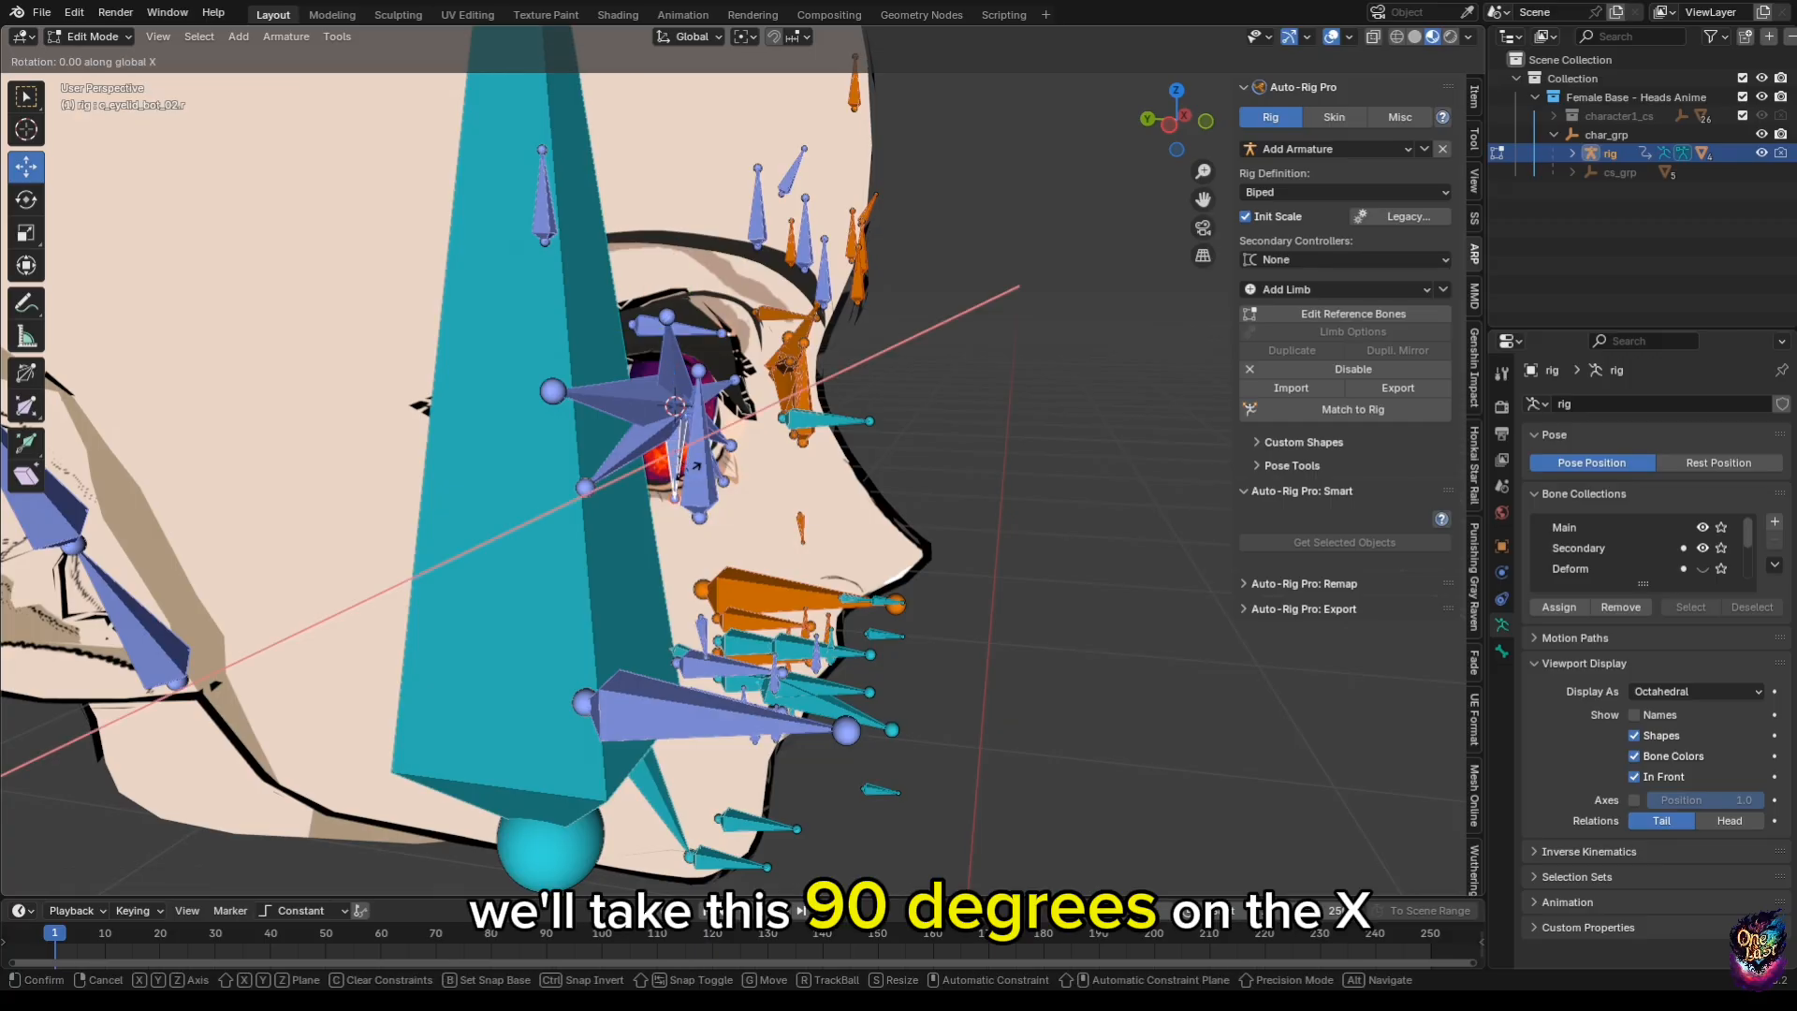
pyautogui.press('Return')
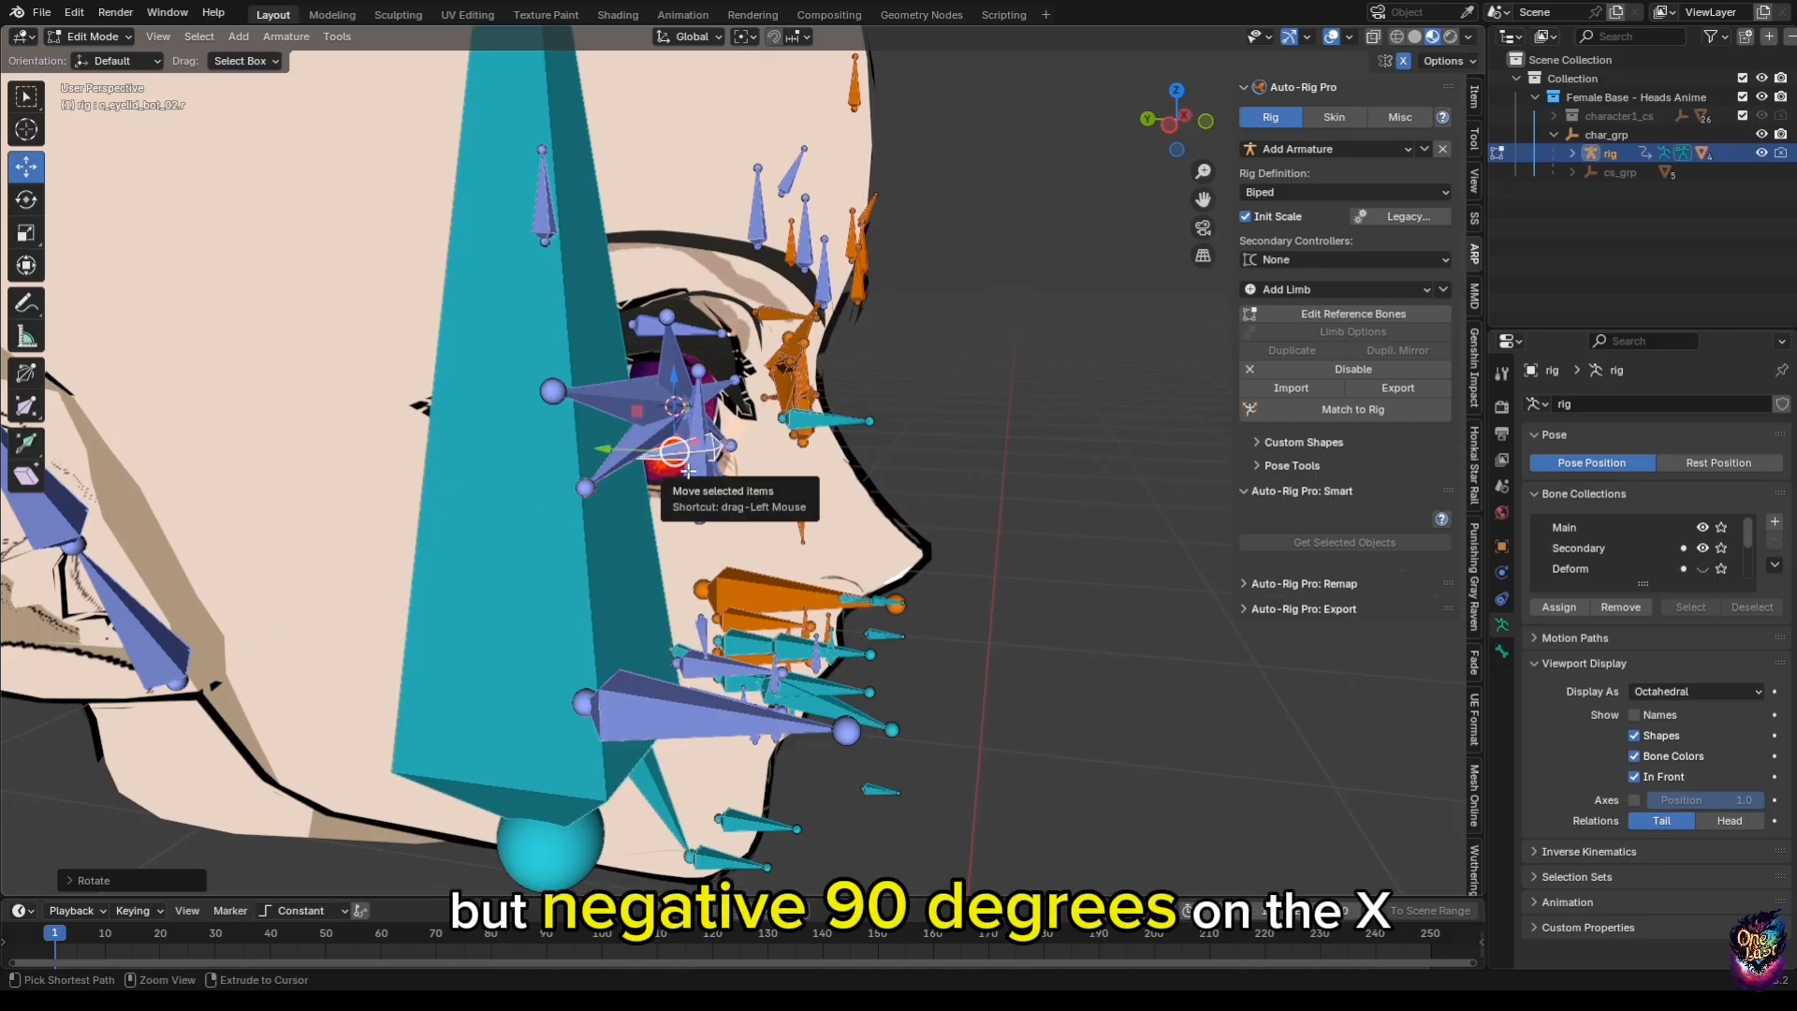
pyautogui.hotkey('ctrl', 'z')
# Rotate the right eye's middle lower eyelid bone -90 degrees about global X and lower it to the lower lash line.
pyautogui.press('r')
pyautogui.press('x')
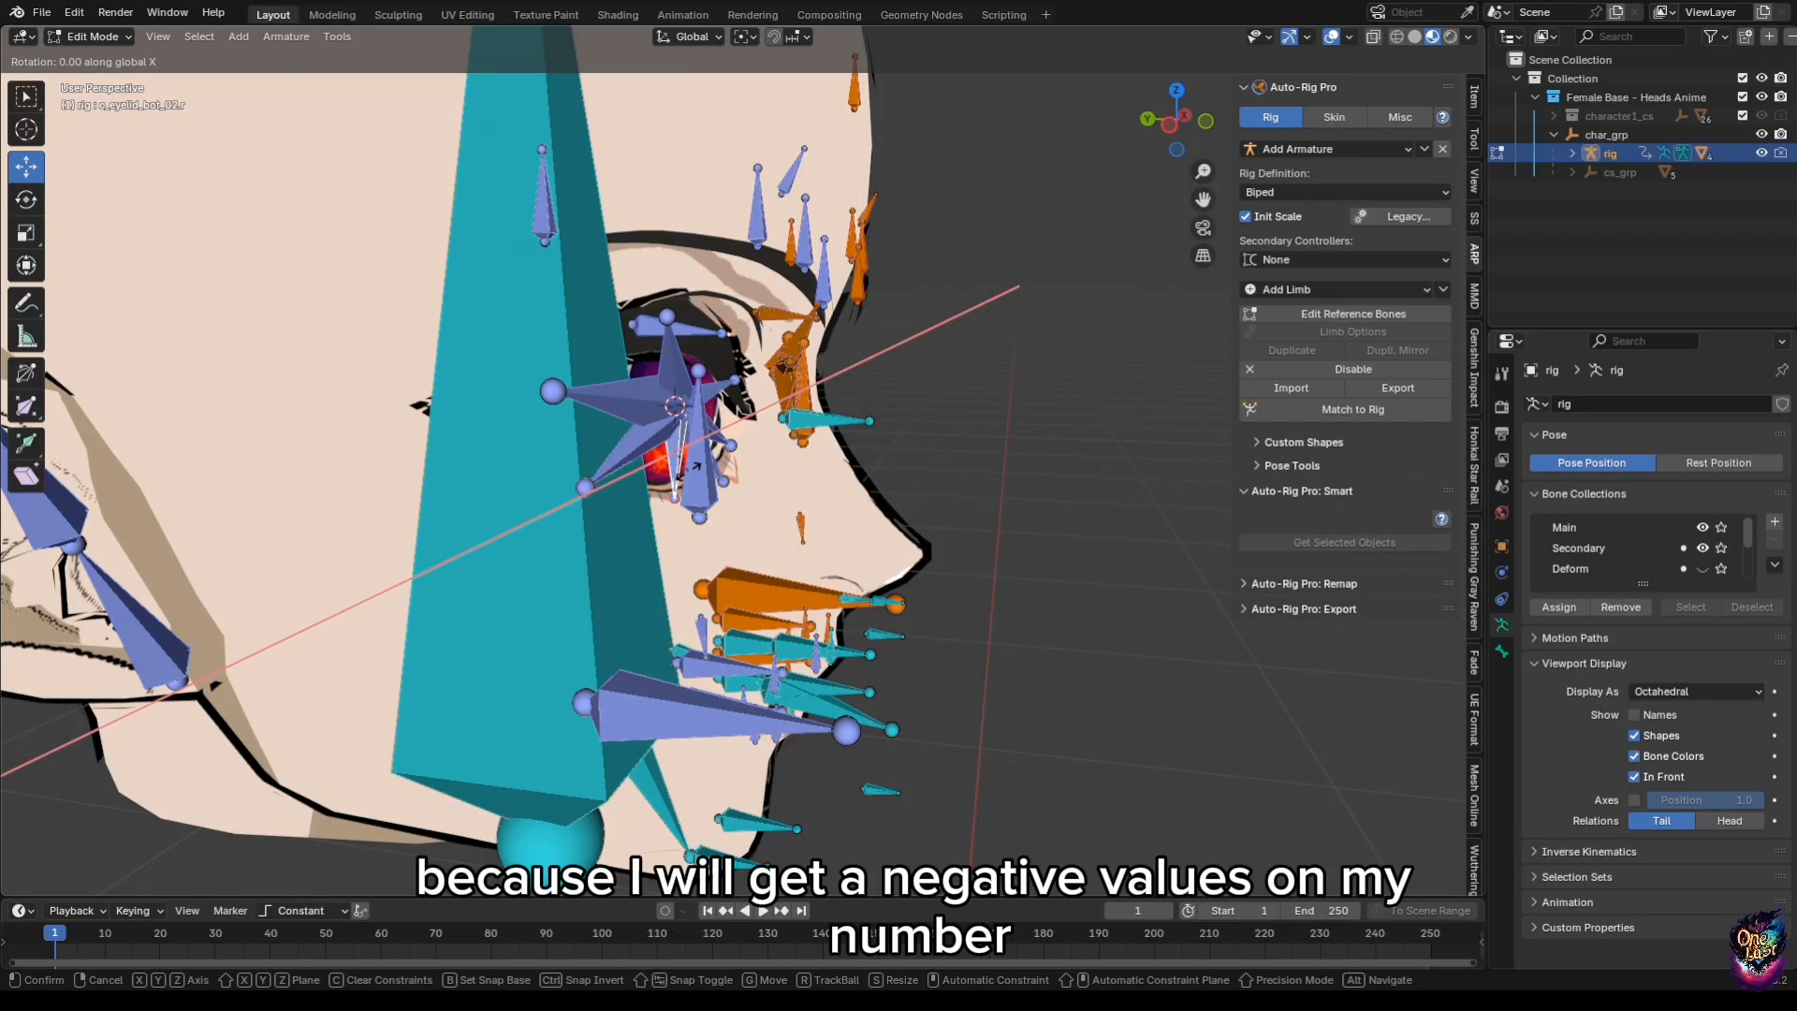
pyautogui.press('Return')
pyautogui.press('g')
pyautogui.press('z')
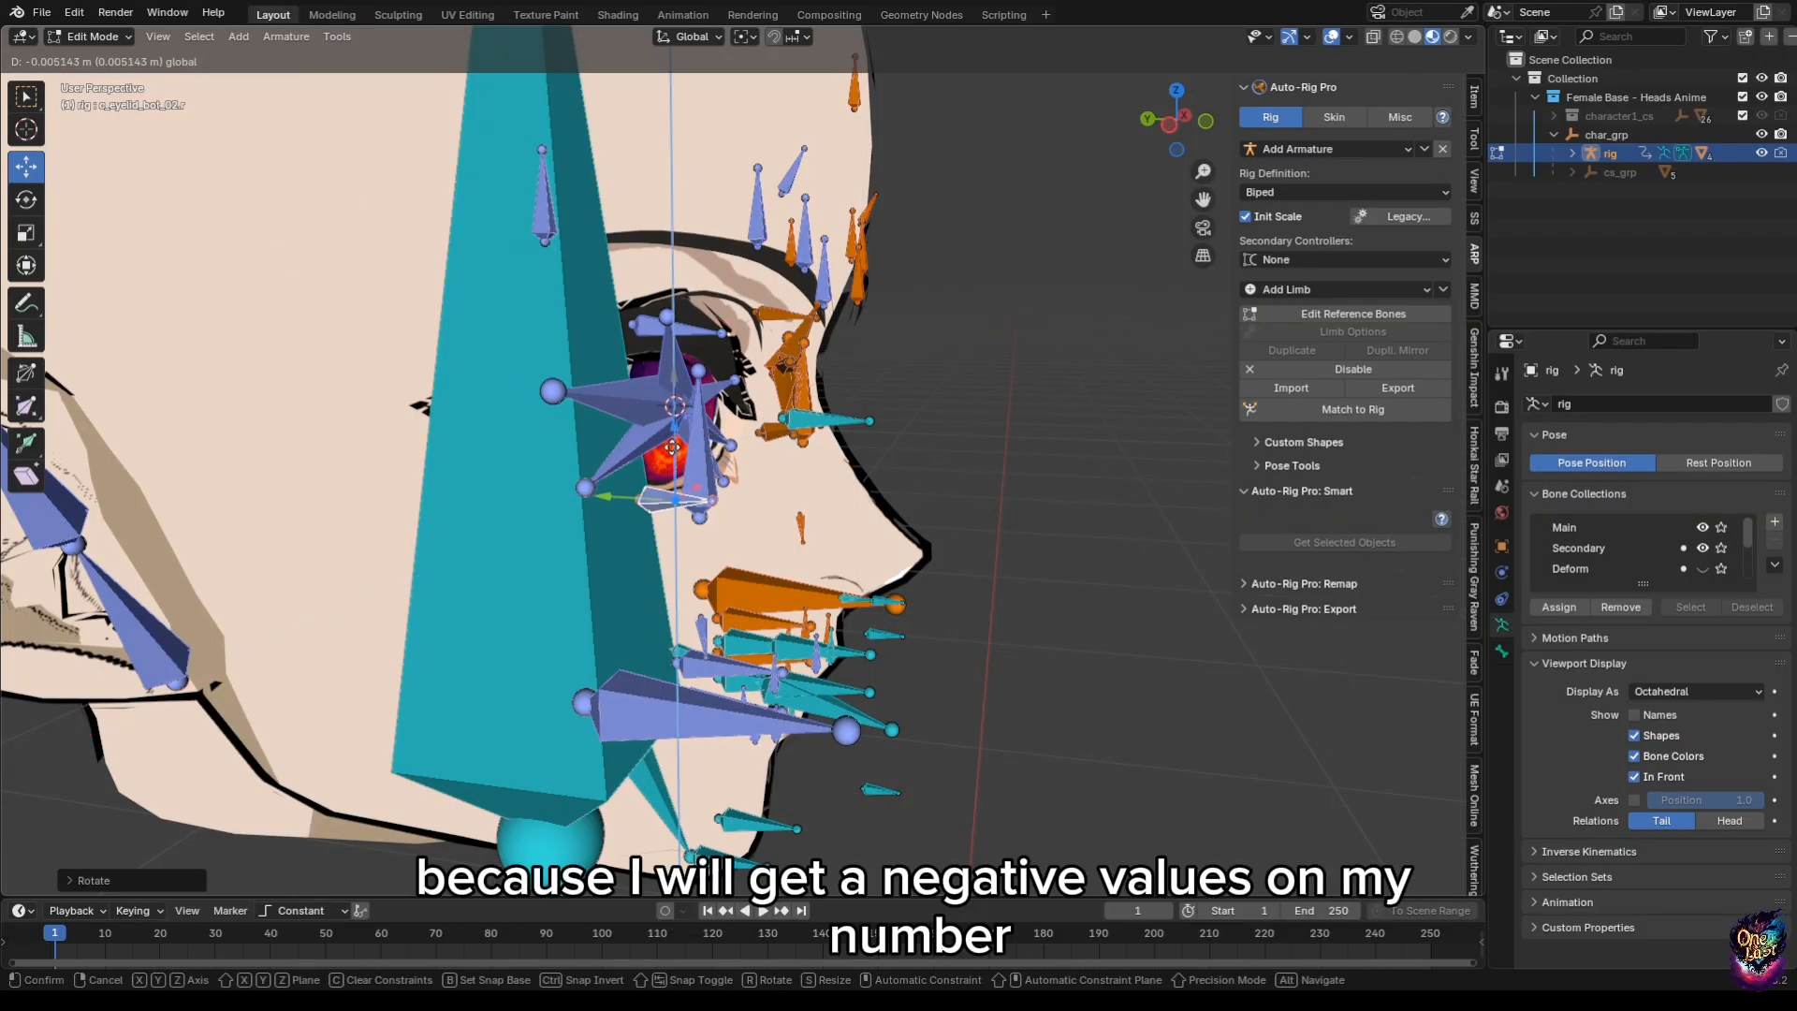
pyautogui.moveTo(672, 445); pyautogui.dragTo(672, 447)
# Rotate the right eye's inner upper eyelid bone to point forward and raise it onto the upper lash line.
pyautogui.moveTo(672, 448); pyautogui.dragTo(552, 421, button='middle')
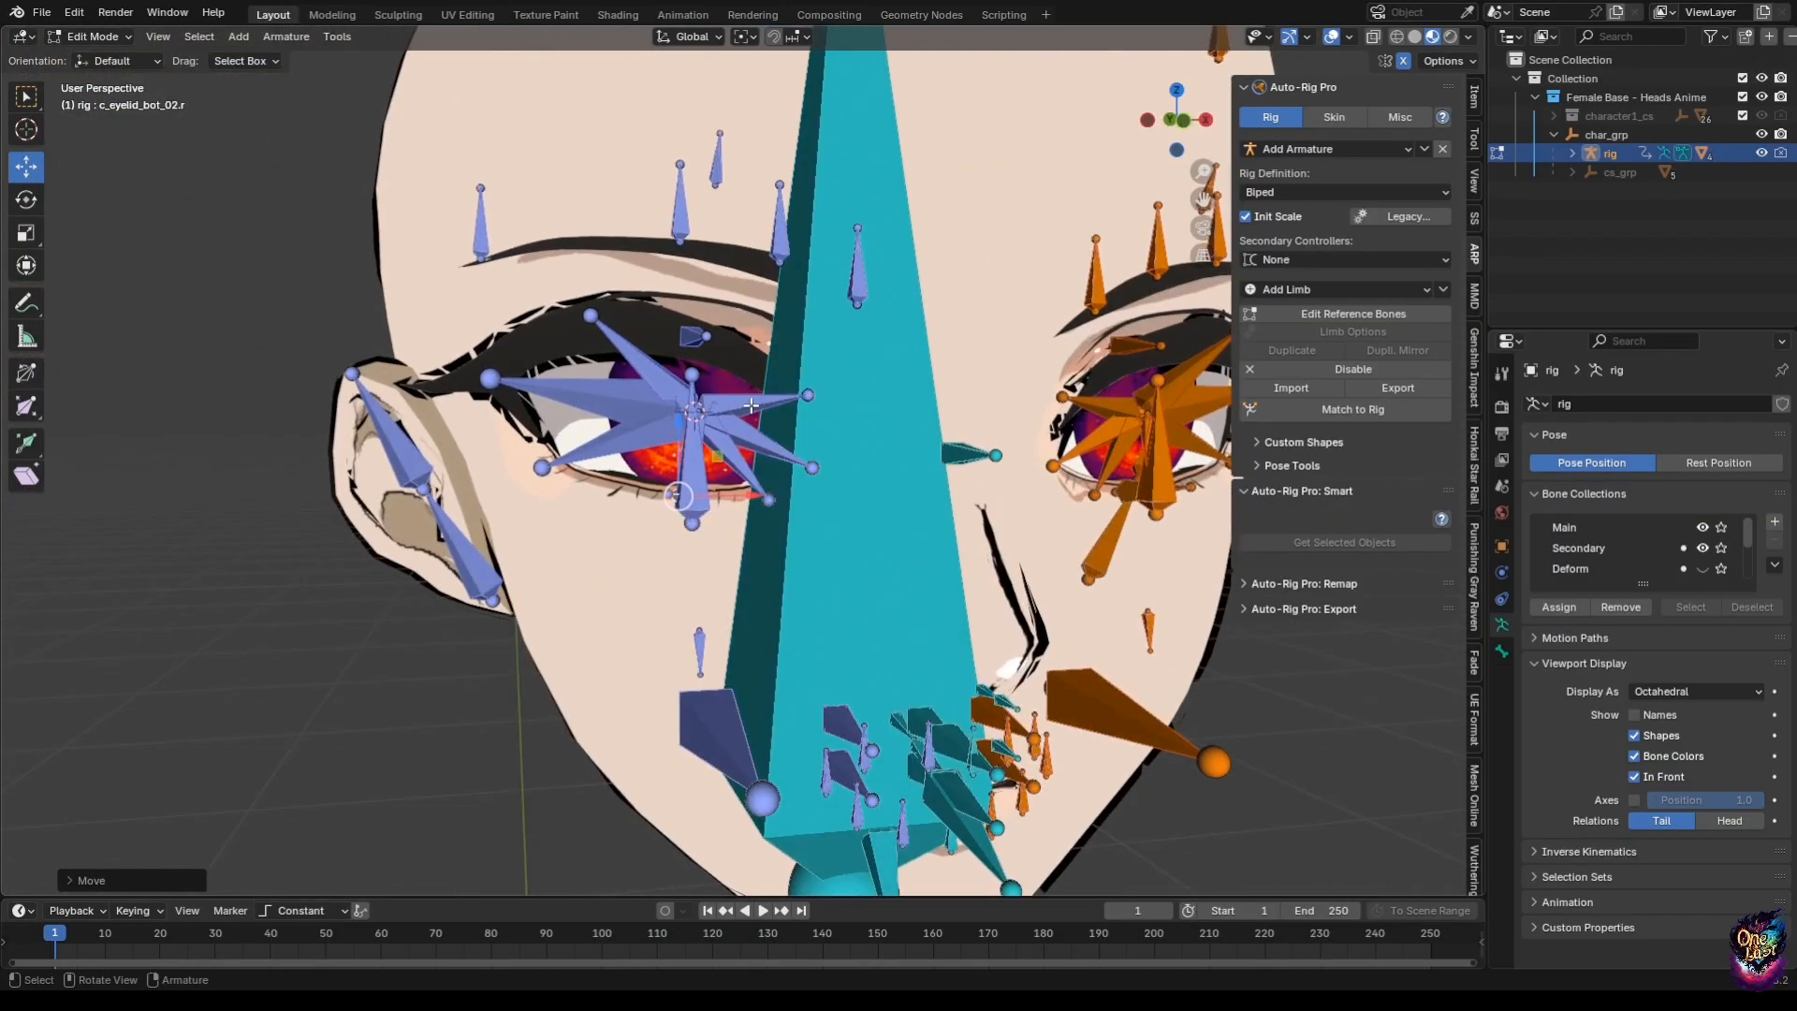
pyautogui.click(739, 398)
pyautogui.moveTo(739, 399); pyautogui.dragTo(703, 381, button='middle')
pyautogui.moveTo(740, 463); pyautogui.dragTo(683, 524, button='middle')
pyautogui.hotkey('ctrl', 'z')
pyautogui.click(26, 199)
pyautogui.moveTo(762, 411); pyautogui.dragTo(823, 398)
pyautogui.click(26, 166)
pyautogui.moveTo(693, 505); pyautogui.dragTo(712, 458, button='middle')
pyautogui.moveTo(767, 314); pyautogui.dragTo(766, 281)
# Rotate the right eye's inner corner eyelid bone to point forward at the eye corner.
pyautogui.click(796, 441)
pyautogui.click(26, 199)
pyautogui.moveTo(824, 454); pyautogui.dragTo(800, 478)
pyautogui.moveTo(749, 459); pyautogui.dragTo(711, 430, button='middle')
pyautogui.moveTo(763, 449); pyautogui.dragTo(767, 477)
pyautogui.click(26, 167)
# Turn the right eye's outer upper eyelid bone forward and move it up onto the upper lash line.
pyautogui.moveTo(748, 421); pyautogui.dragTo(783, 405, button='middle')
pyautogui.click(646, 345)
pyautogui.click(26, 199)
pyautogui.click(26, 167)
pyautogui.moveTo(651, 349); pyautogui.dragTo(621, 313)
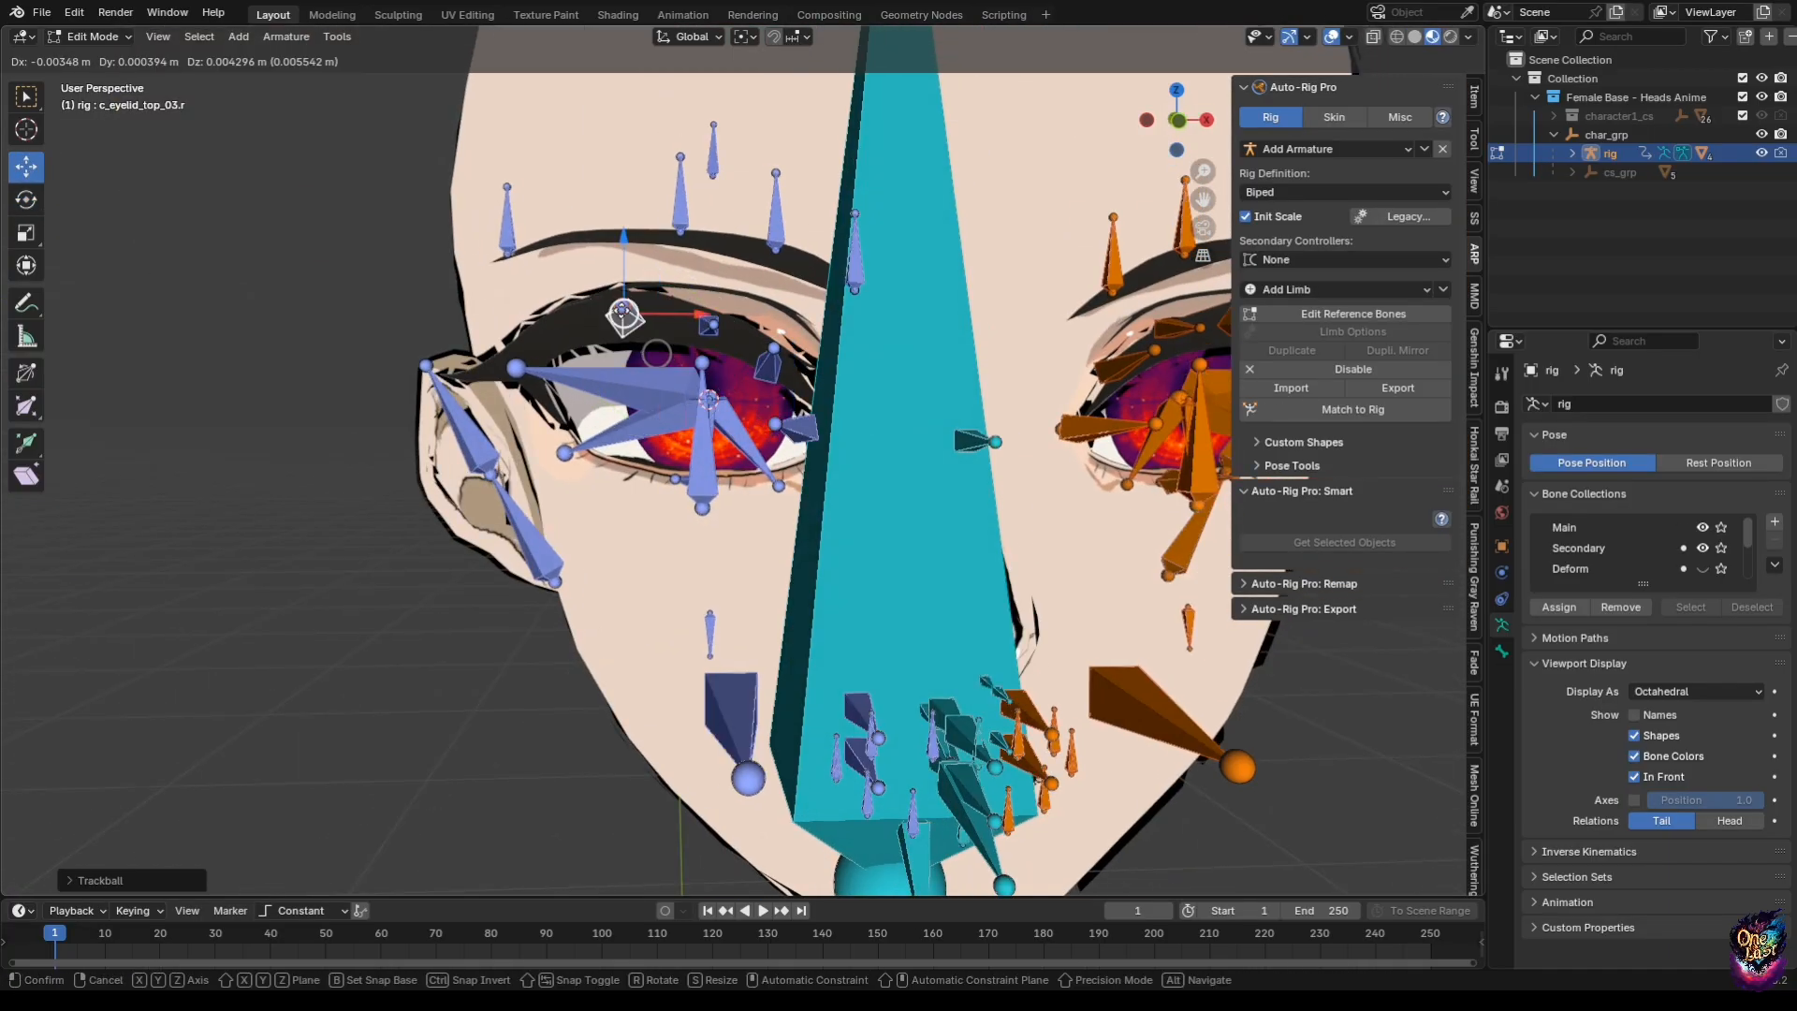
# Rotate the right eye's outer corner eyelid bone forward and move it outward to the eye's outer corner.
pyautogui.moveTo(622, 313); pyautogui.dragTo(730, 323, button='middle')
pyautogui.click(585, 393)
pyautogui.click(26, 199)
pyautogui.moveTo(609, 404); pyautogui.dragTo(674, 401)
pyautogui.moveTo(674, 401); pyautogui.dragTo(664, 412, button='middle')
pyautogui.moveTo(636, 412); pyautogui.dragTo(655, 408)
pyautogui.moveTo(655, 407); pyautogui.dragTo(580, 440, button='middle')
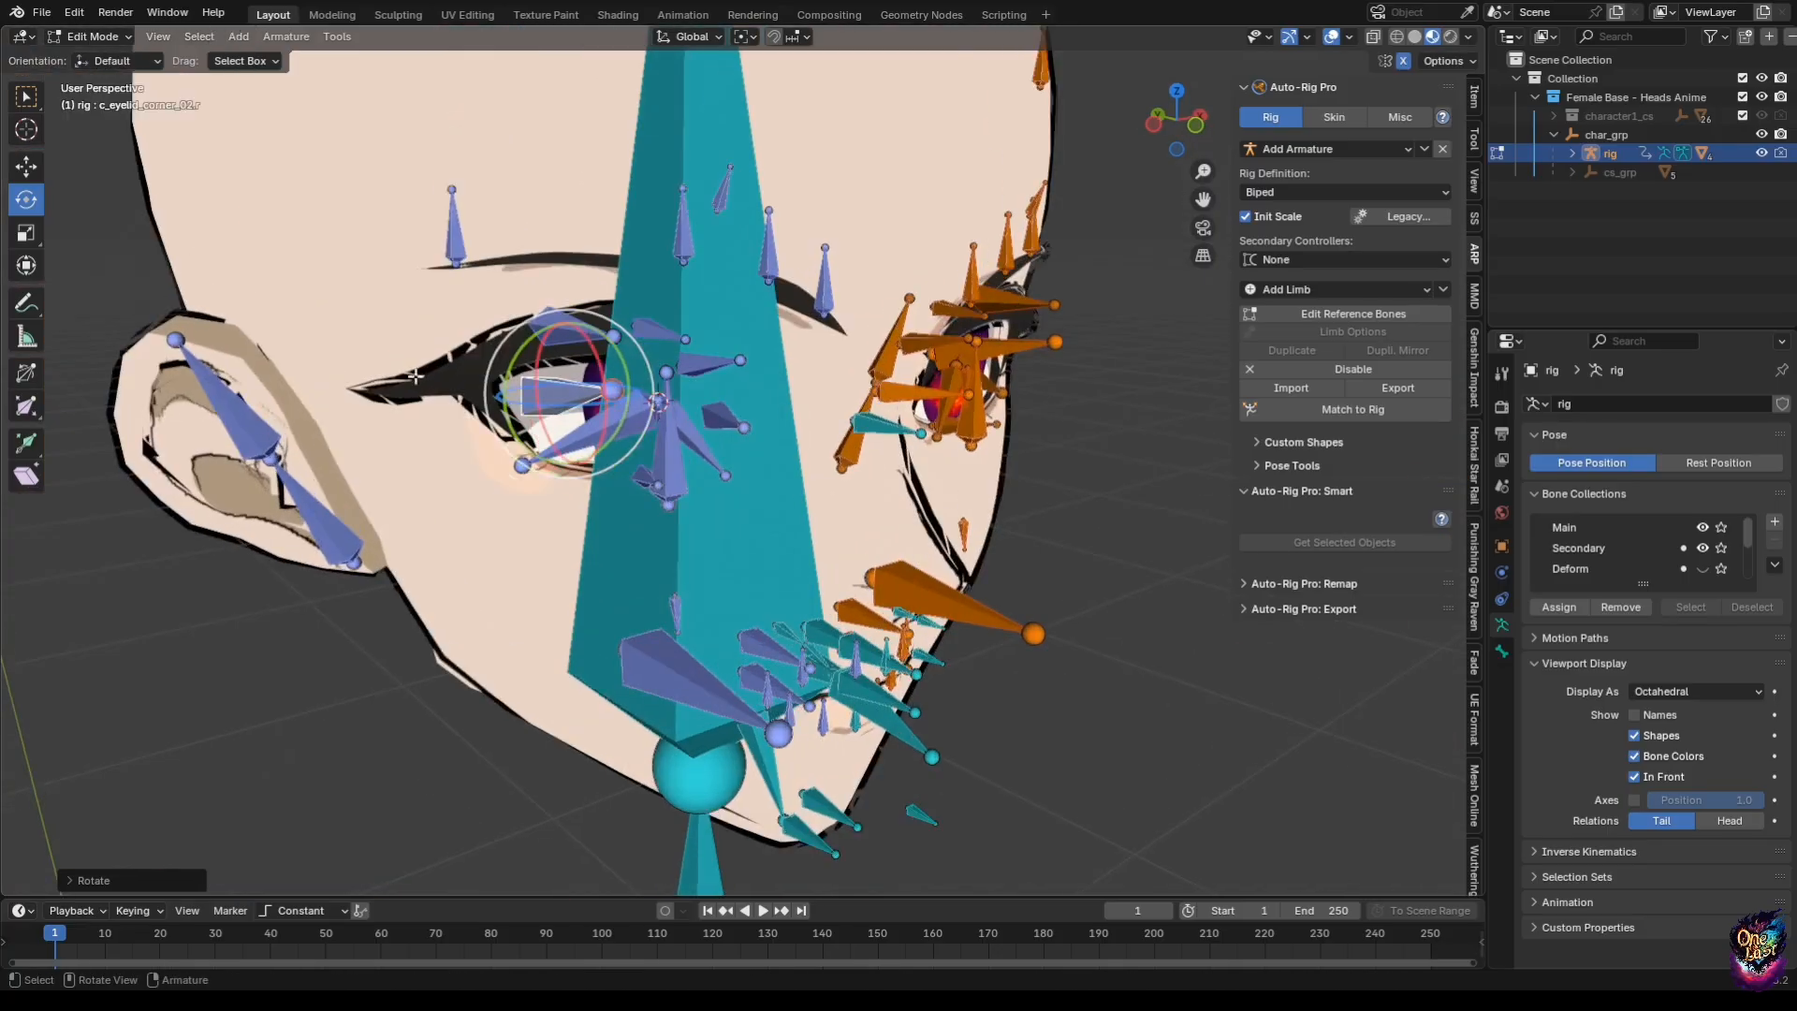
pyautogui.click(26, 166)
pyautogui.moveTo(646, 384); pyautogui.dragTo(613, 388)
# Rotate the right eye's outer lower eyelid bone and lower it along Z onto the lower lash line.
pyautogui.moveTo(613, 388); pyautogui.dragTo(552, 440, button='middle')
pyautogui.click(541, 455)
pyautogui.click(26, 200)
pyautogui.moveTo(553, 471); pyautogui.dragTo(524, 500)
pyautogui.click(27, 167)
pyautogui.moveTo(506, 379); pyautogui.dragTo(507, 393)
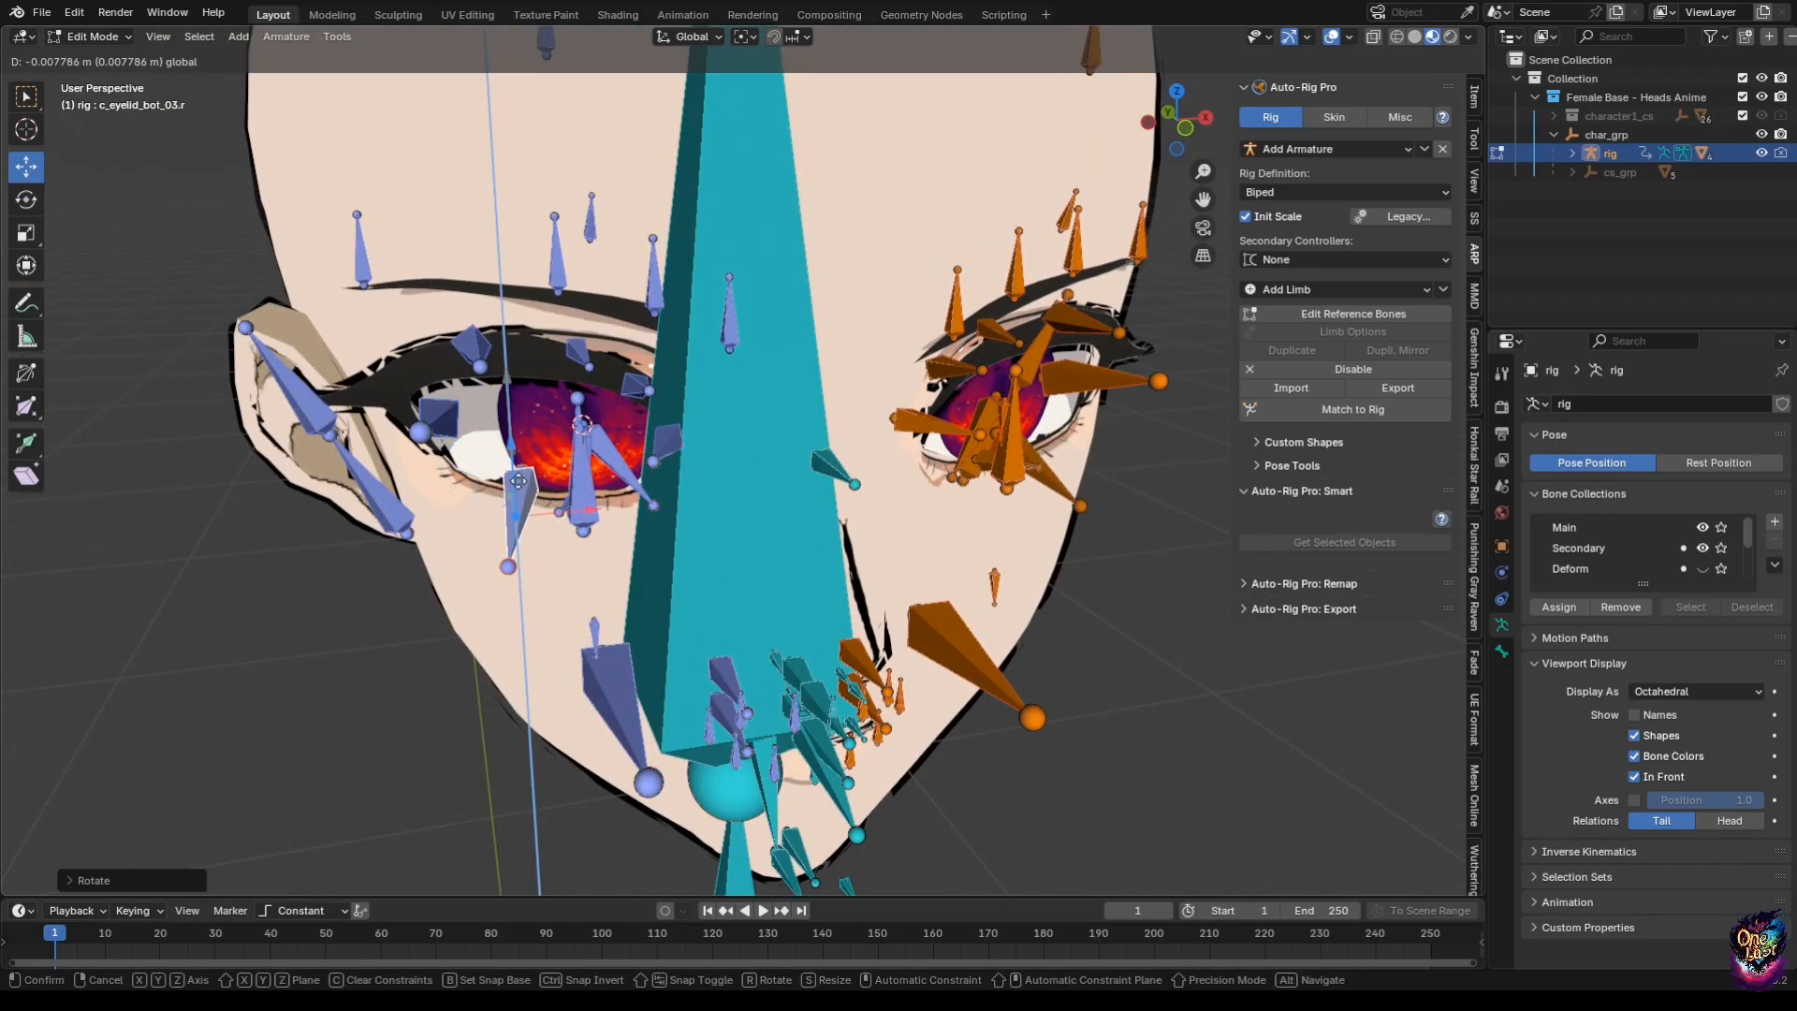
# Return the armature to Object Mode and run Match to Rig.
pyautogui.moveTo(524, 412); pyautogui.dragTo(646, 393, button='middle')
pyautogui.click(610, 482)
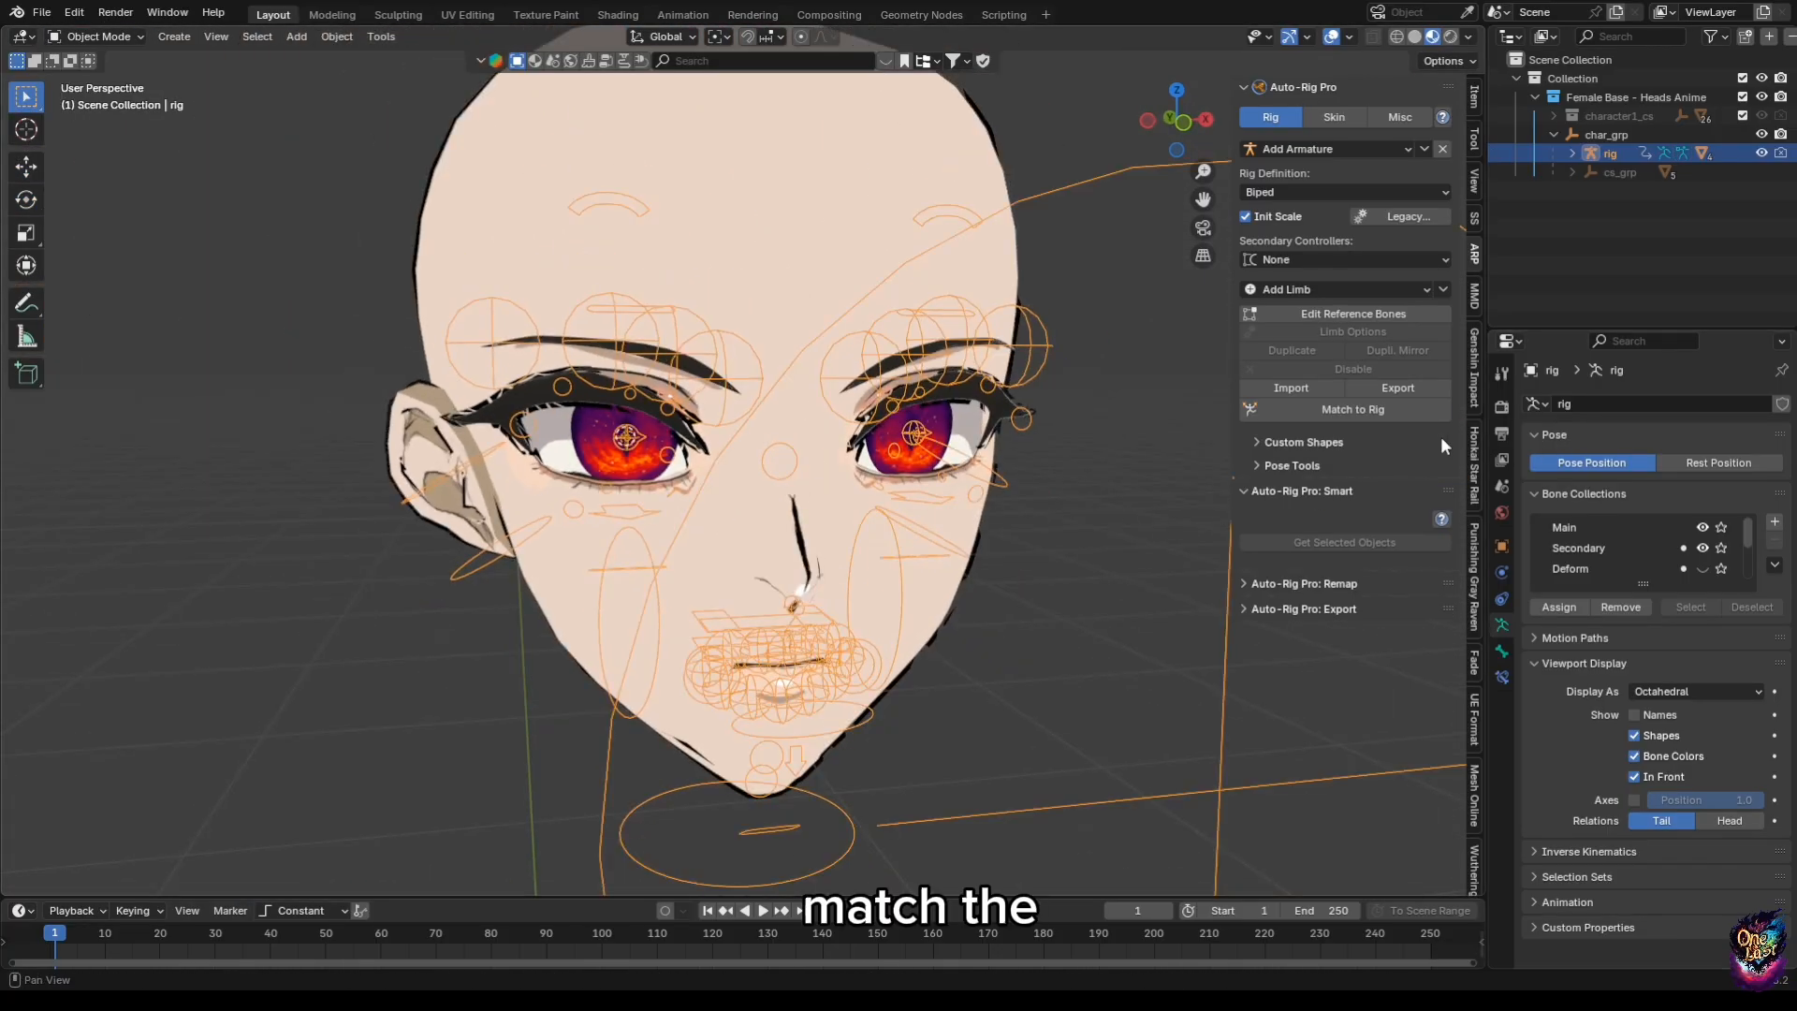
pyautogui.click(1394, 410)
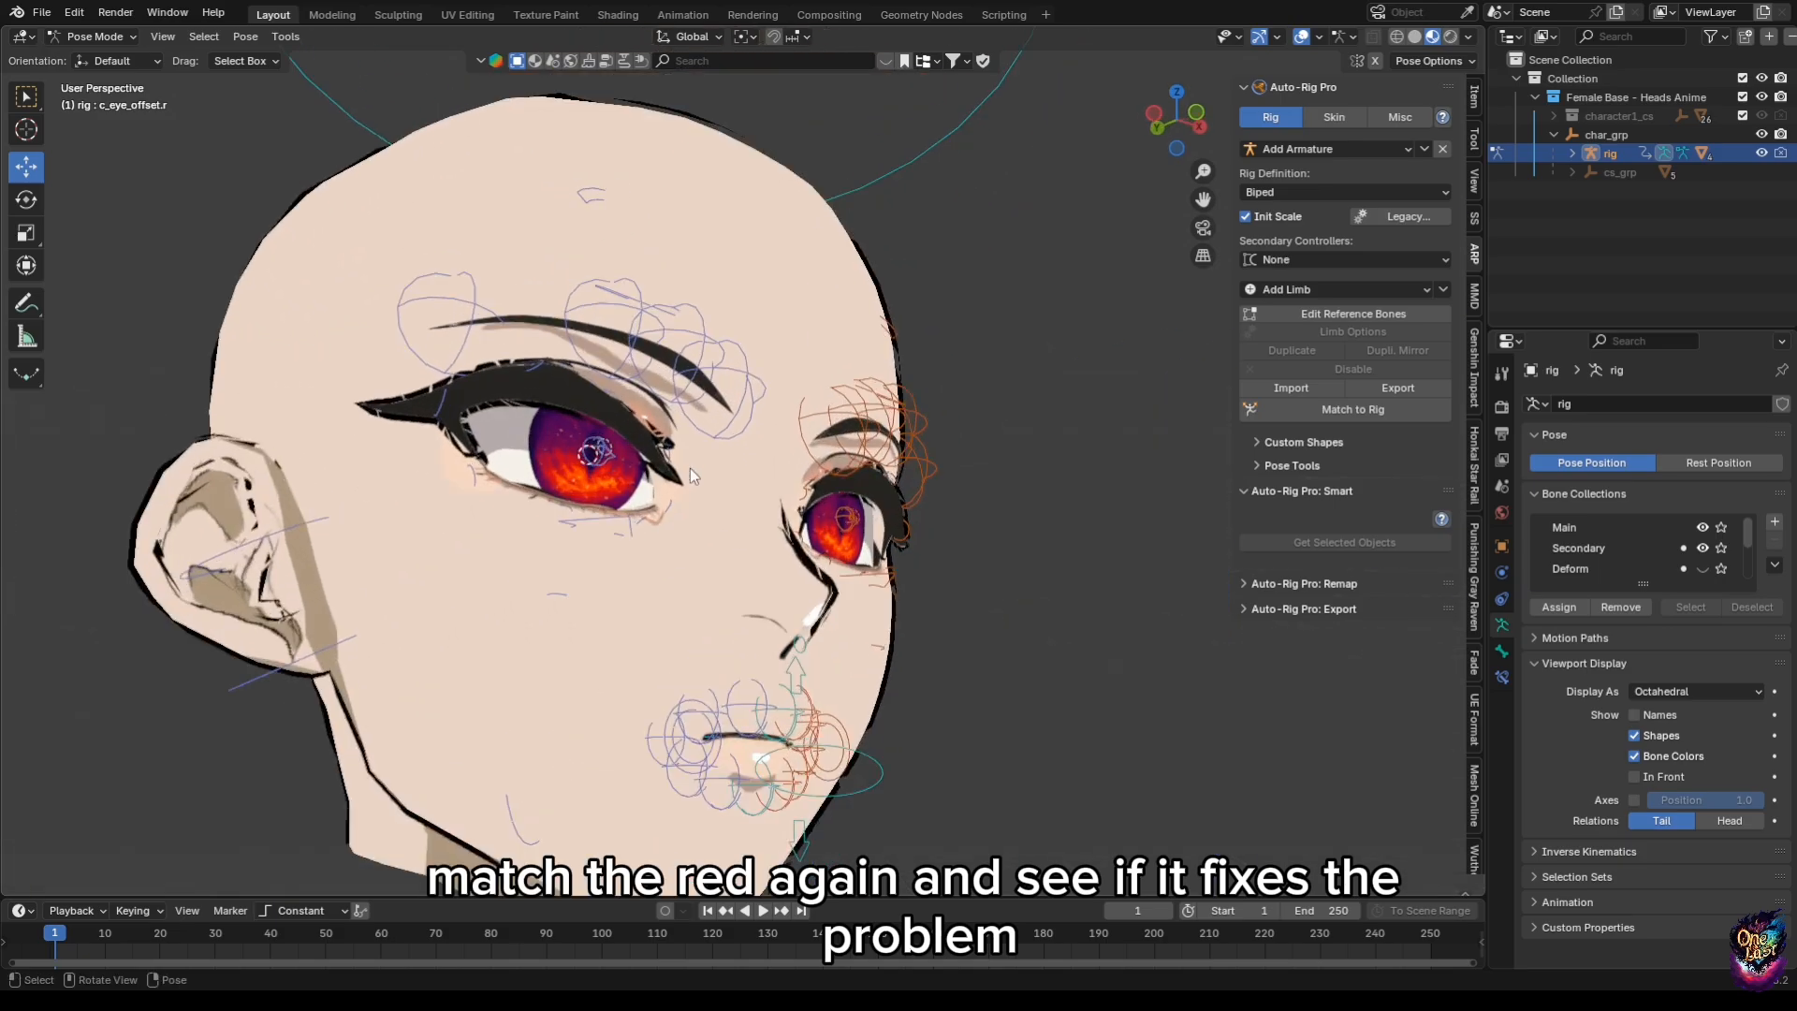
# Move the right eye's inner corner eyelid bone slightly as a test, and clear its pose transform.
pyautogui.click(603, 522)
pyautogui.moveTo(603, 522); pyautogui.dragTo(698, 495, button='middle')
pyautogui.click(672, 501)
pyautogui.moveTo(598, 447); pyautogui.dragTo(599, 468)
pyautogui.click(245, 37)
pyautogui.moveTo(297, 76)
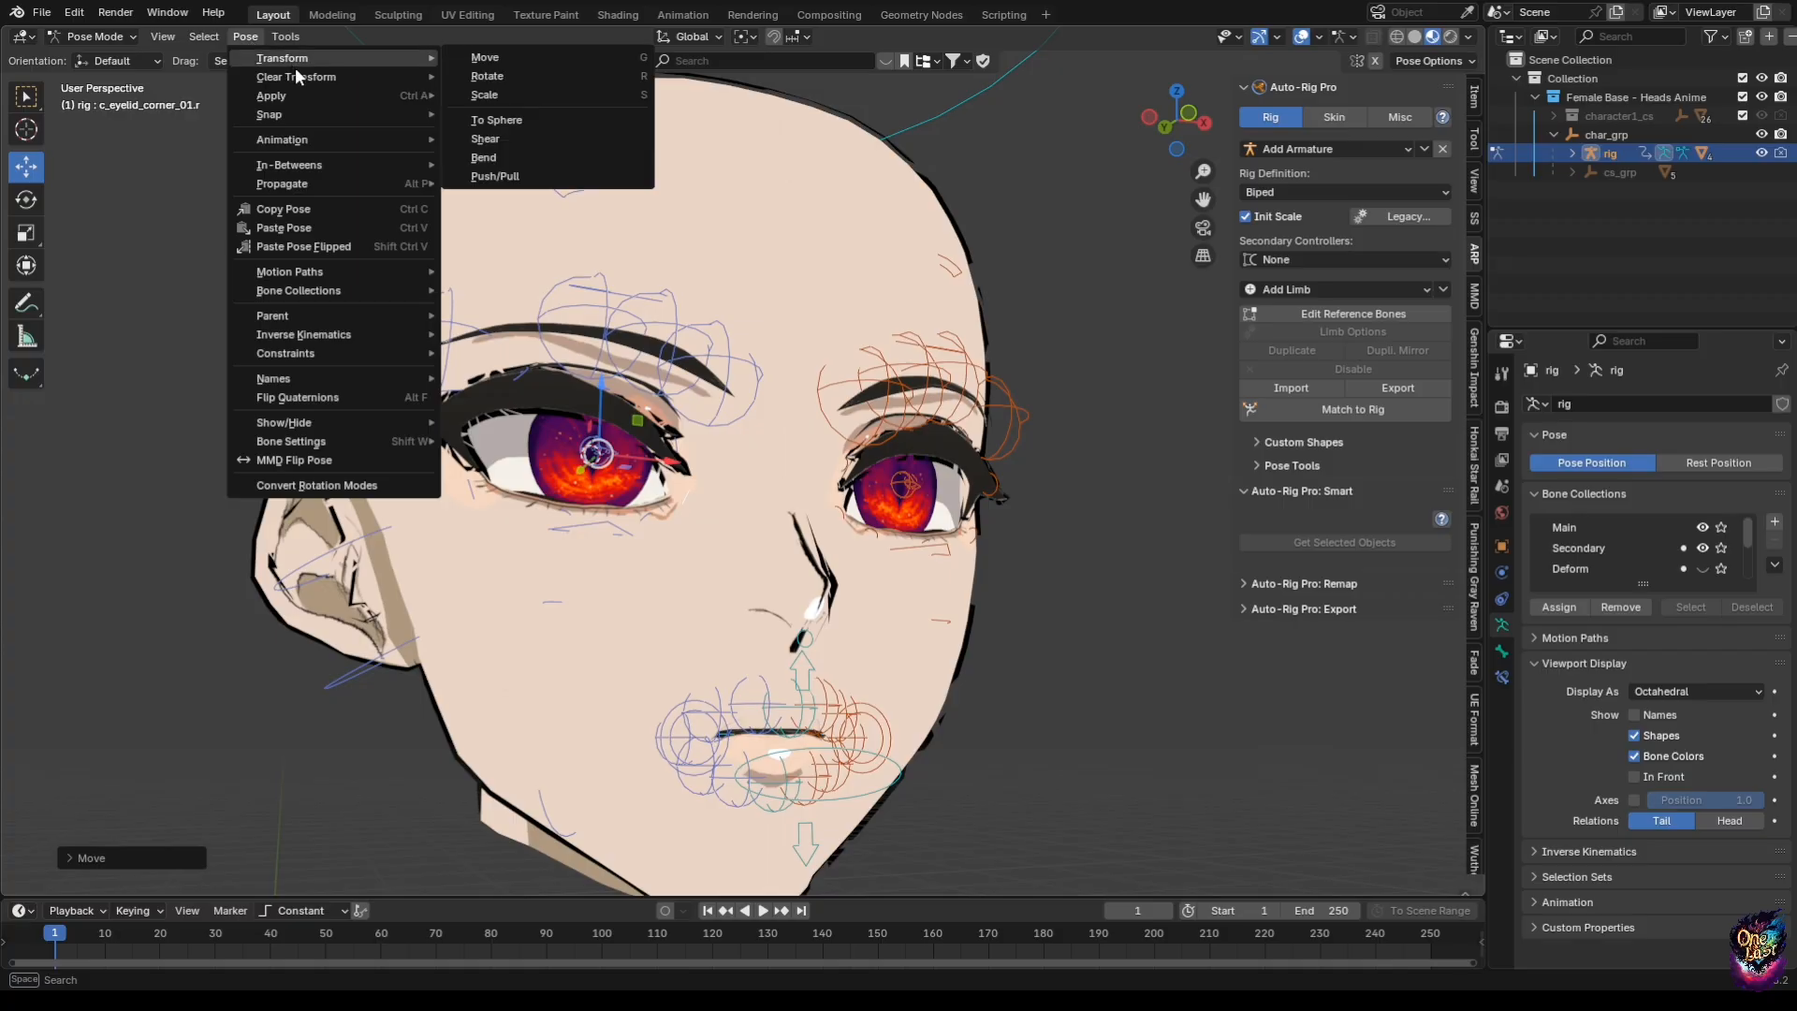
pyautogui.click(539, 101)
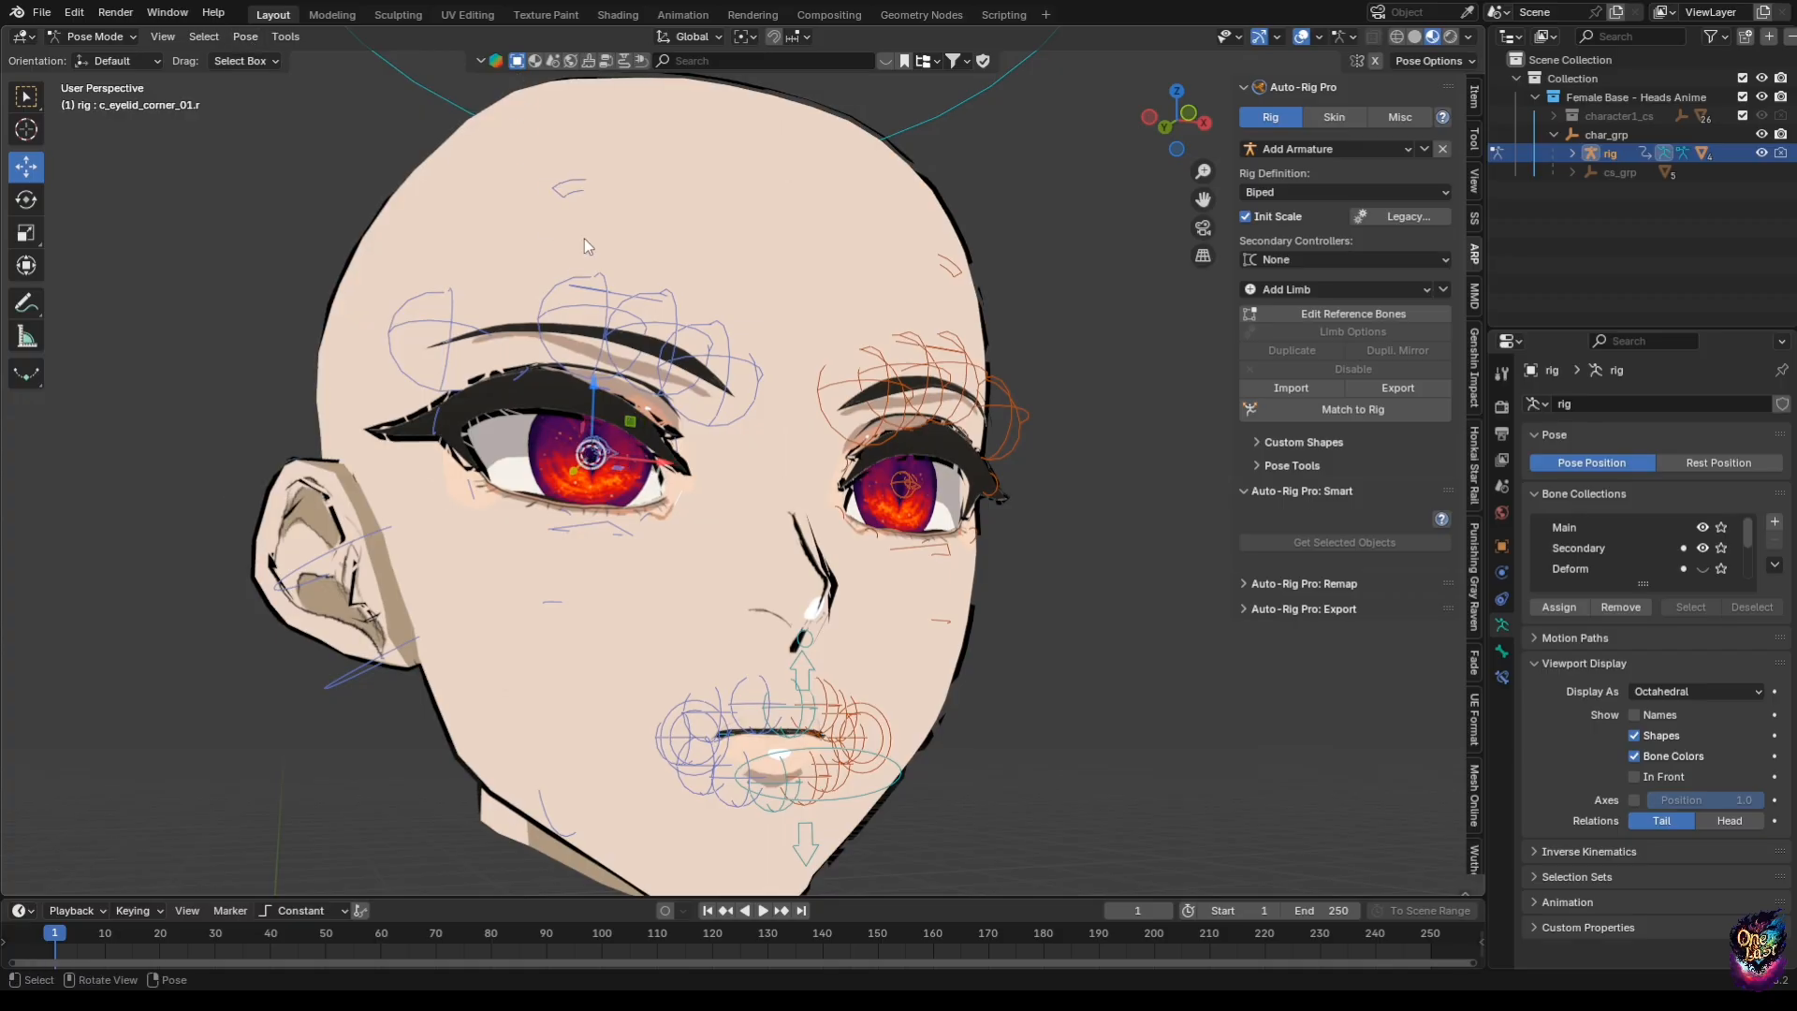
# Lower the right upper eyelid controller to test closing the eye, and clear its pose transform.
pyautogui.moveTo(586, 197); pyautogui.dragTo(571, 253, button='middle')
pyautogui.click(605, 291)
pyautogui.moveTo(619, 251); pyautogui.dragTo(661, 252)
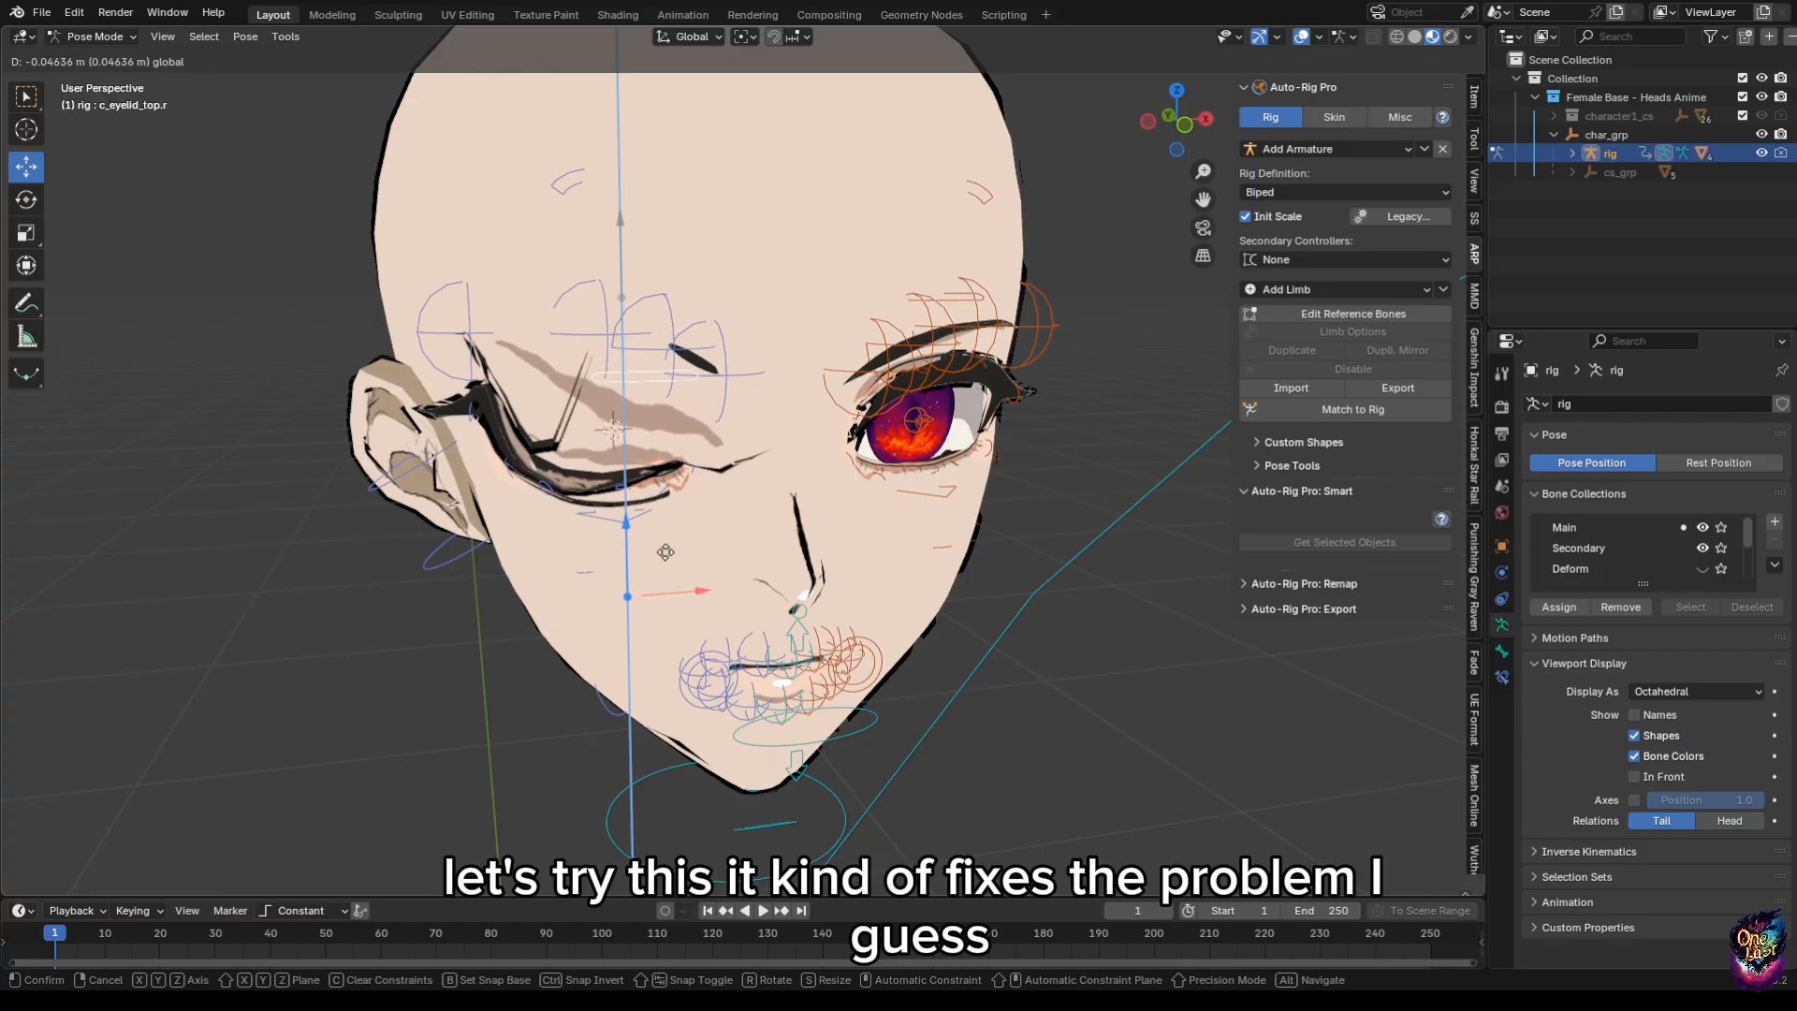
pyautogui.click(558, 334)
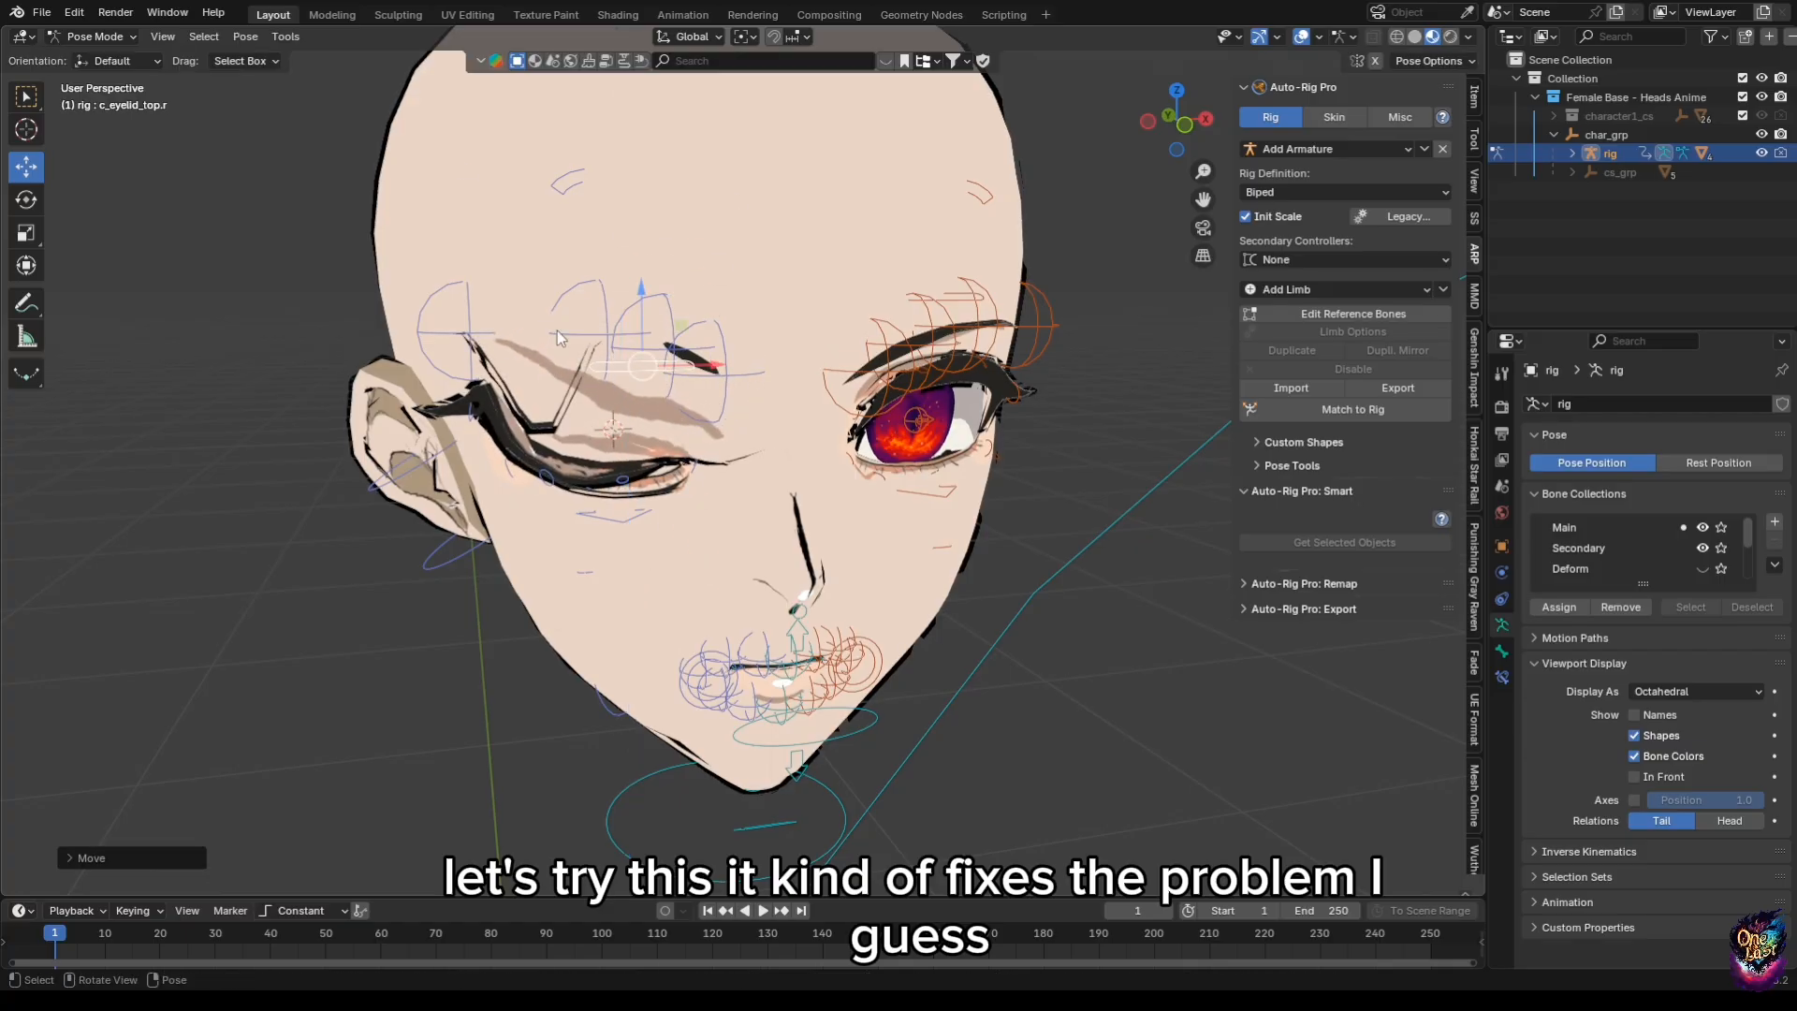
pyautogui.click(245, 36)
pyautogui.moveTo(311, 67)
pyautogui.click(490, 82)
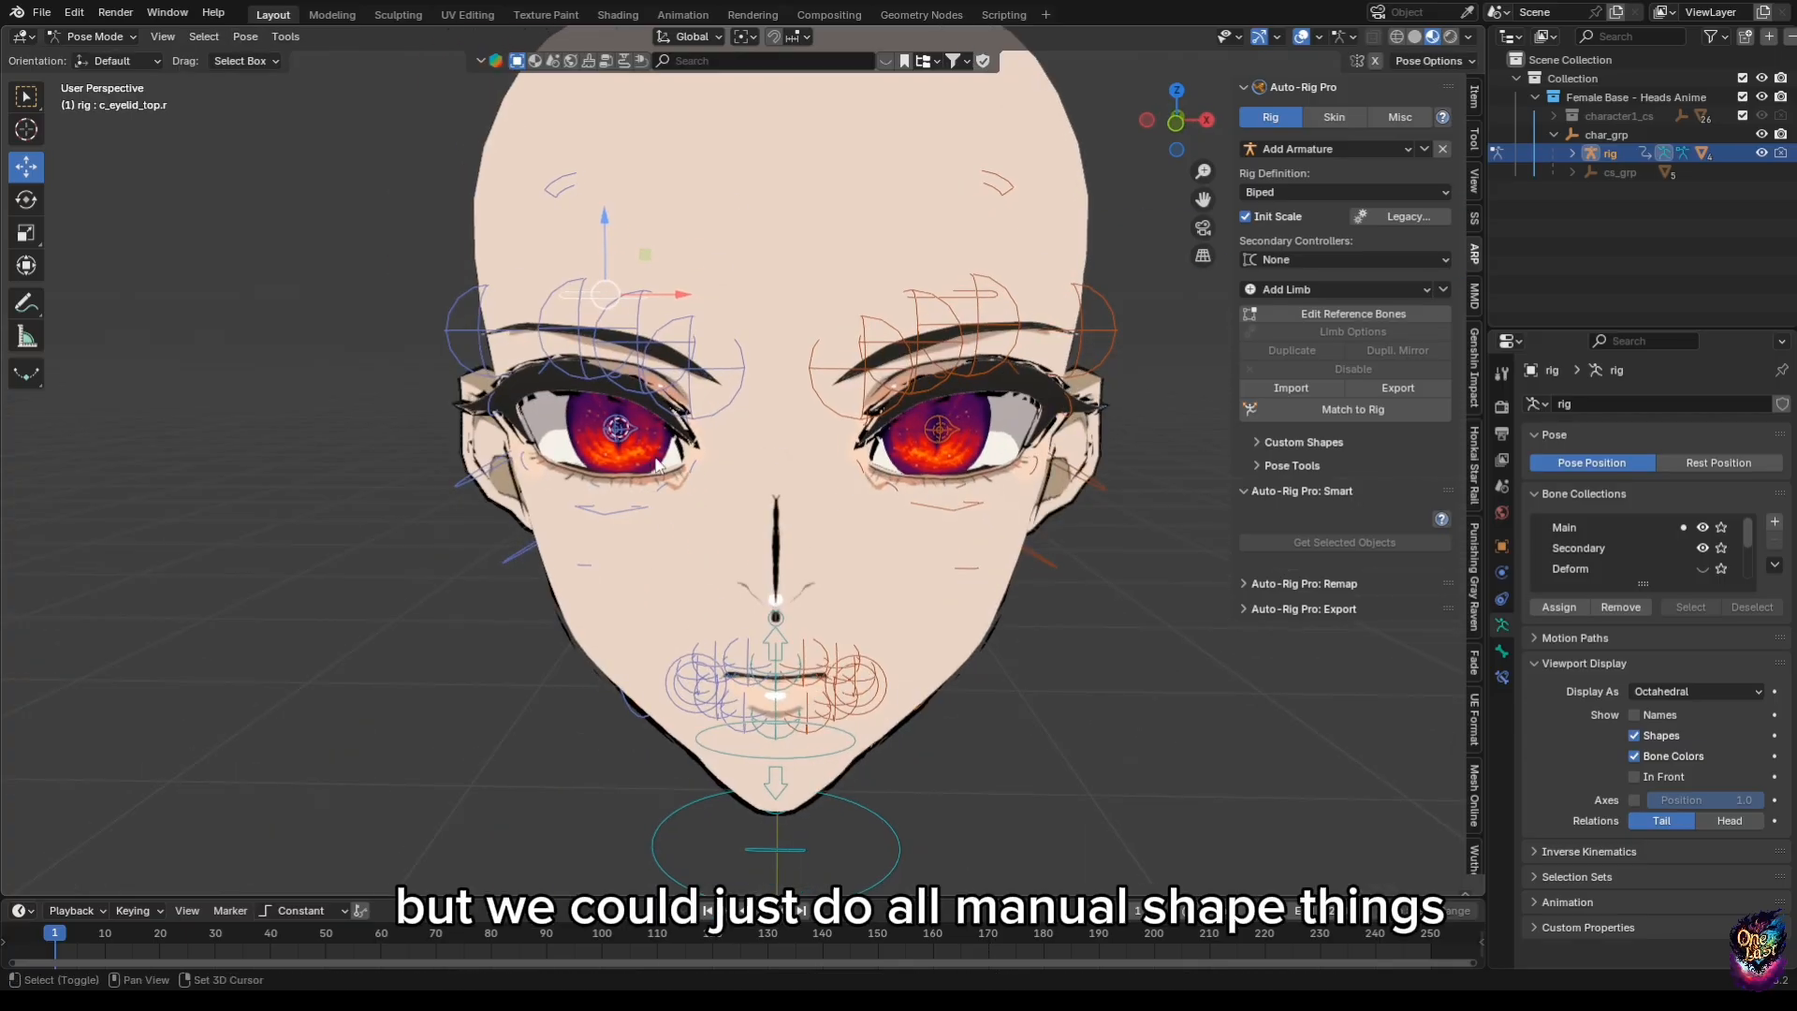
# Raise the left eye's inner lower eyelid bone as a test, and clear its pose transform.
pyautogui.moveTo(656, 465); pyautogui.dragTo(736, 479, button='middle')
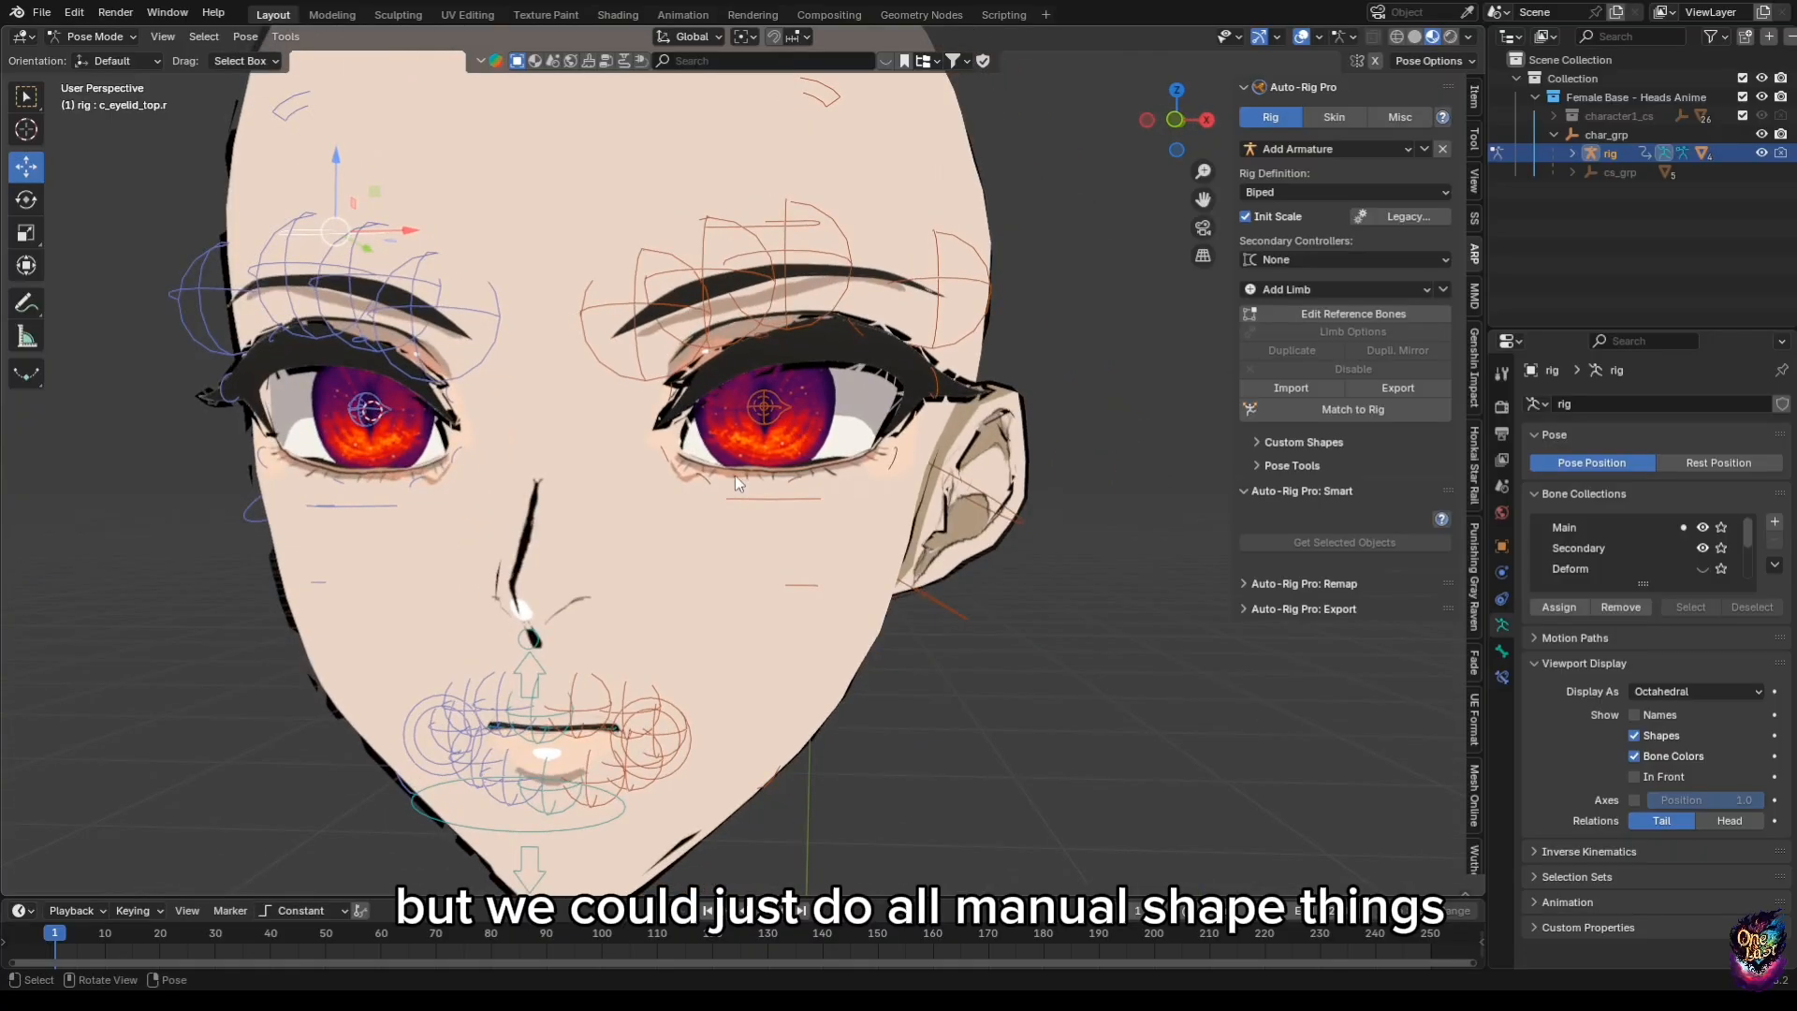
pyautogui.scroll(-3, 707, 468)
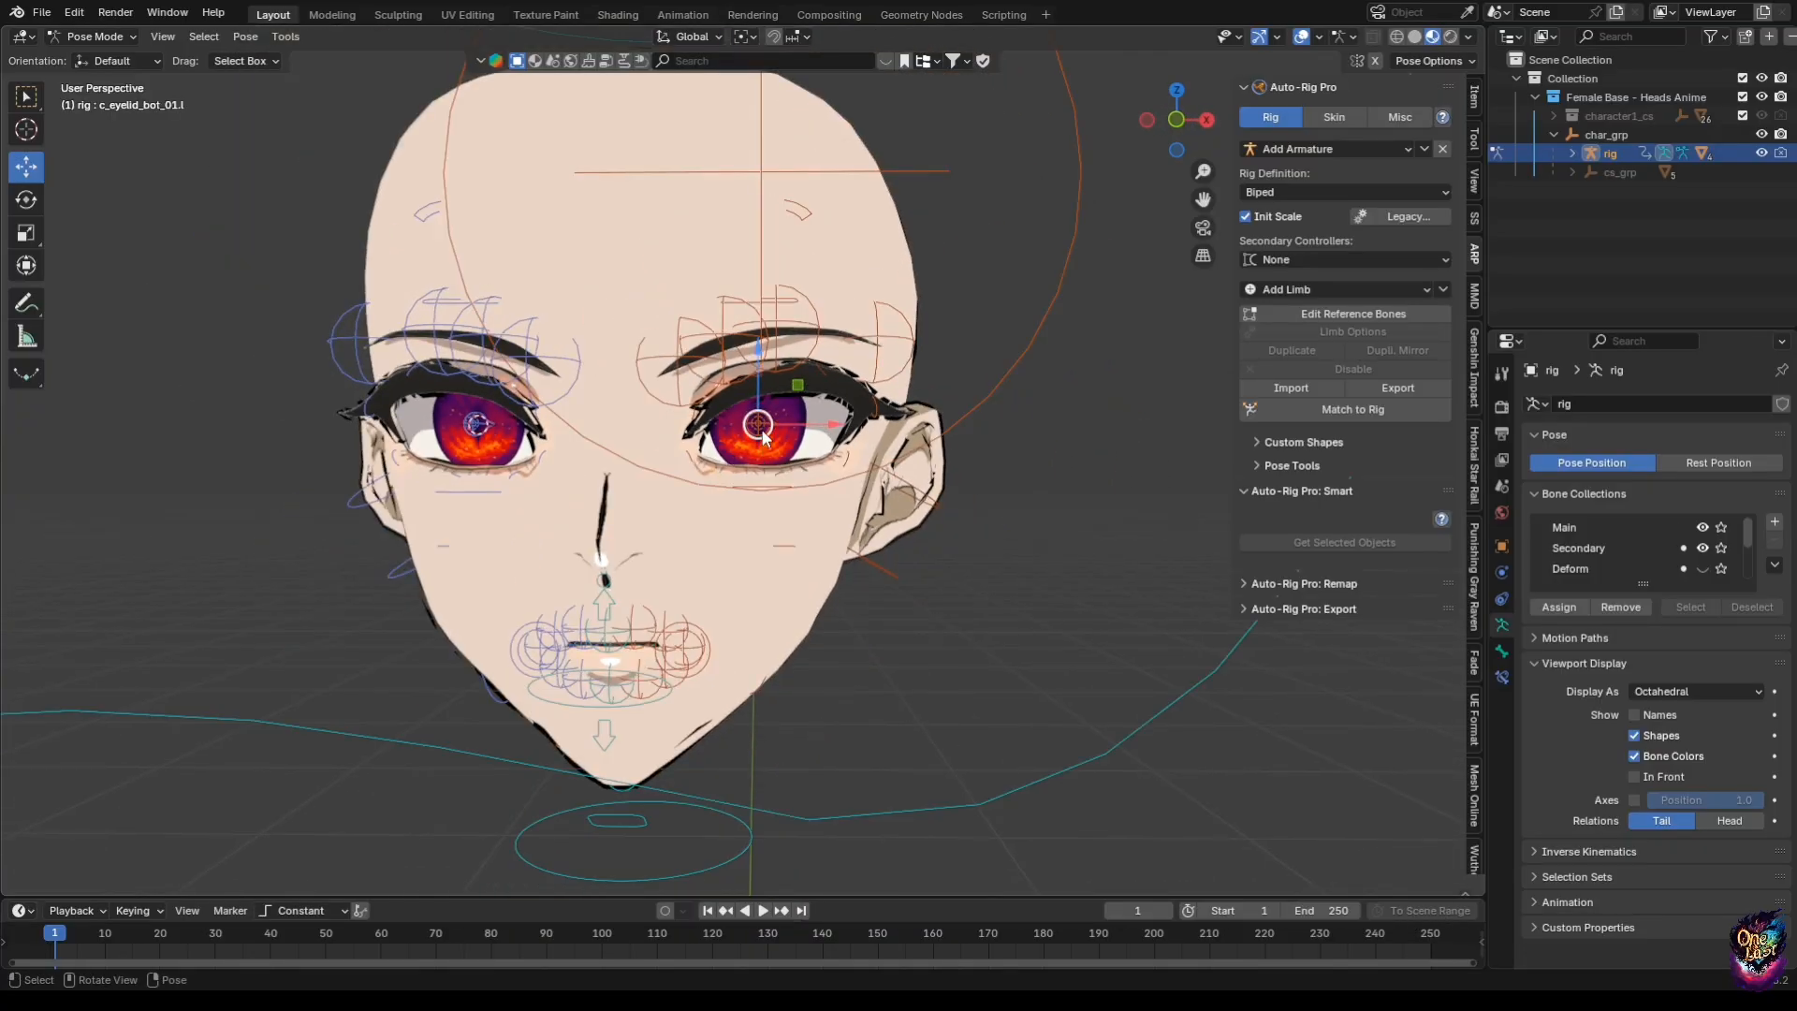
pyautogui.moveTo(760, 425); pyautogui.dragTo(766, 384)
pyautogui.click(245, 36)
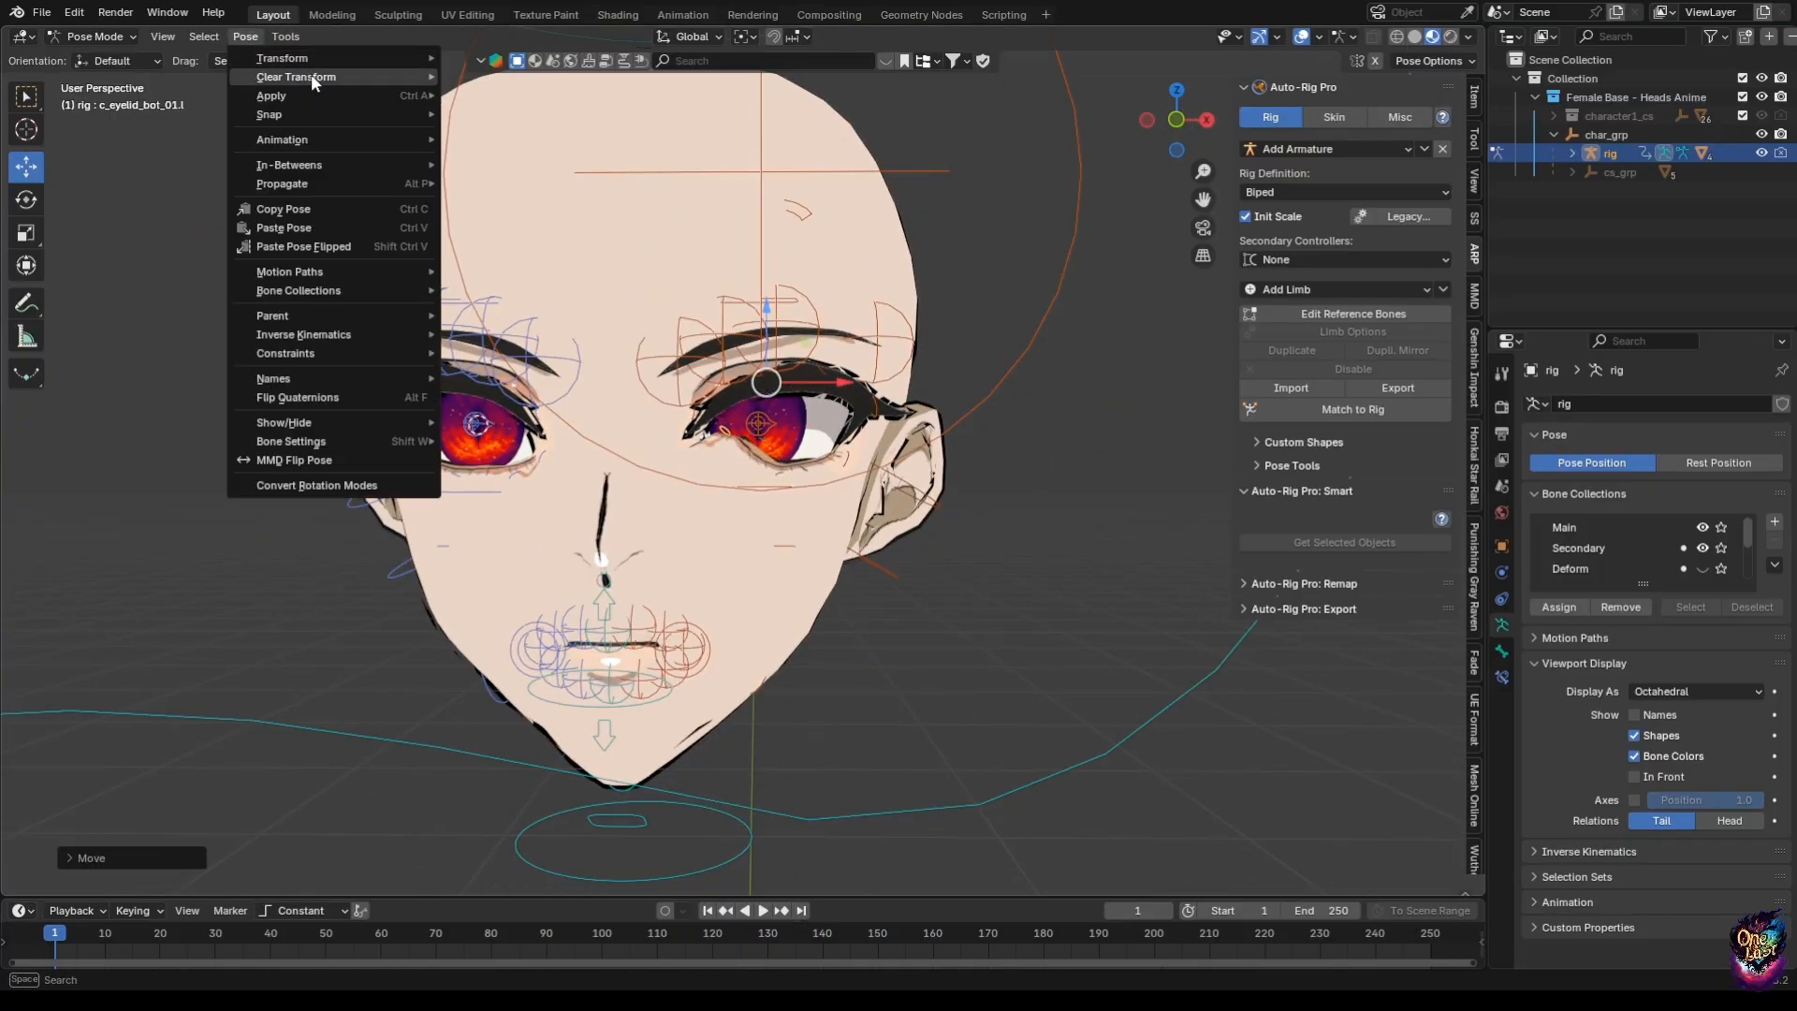
pyautogui.moveTo(318, 77)
pyautogui.click(494, 81)
pyautogui.scroll(-4, 599, 428)
pyautogui.scroll(1, 653, 485)
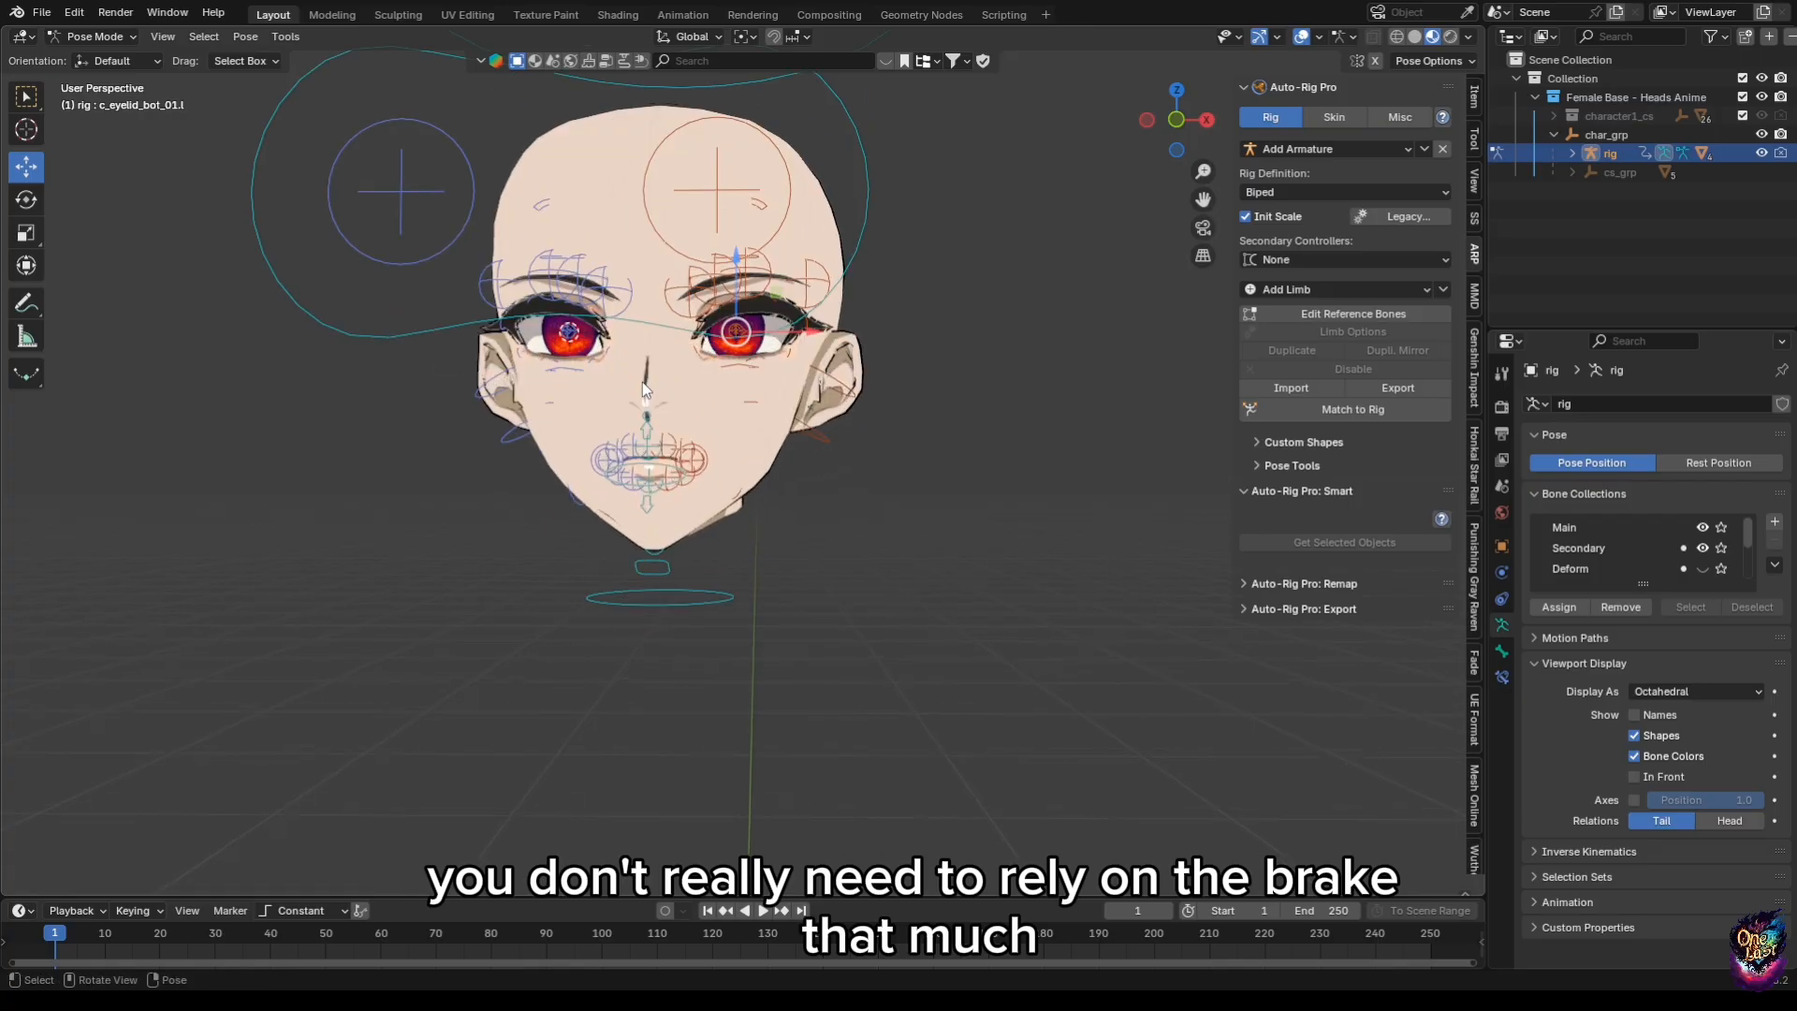
# Lower the jaw bone controller as a test to open the mouth.
pyautogui.click(127, 38)
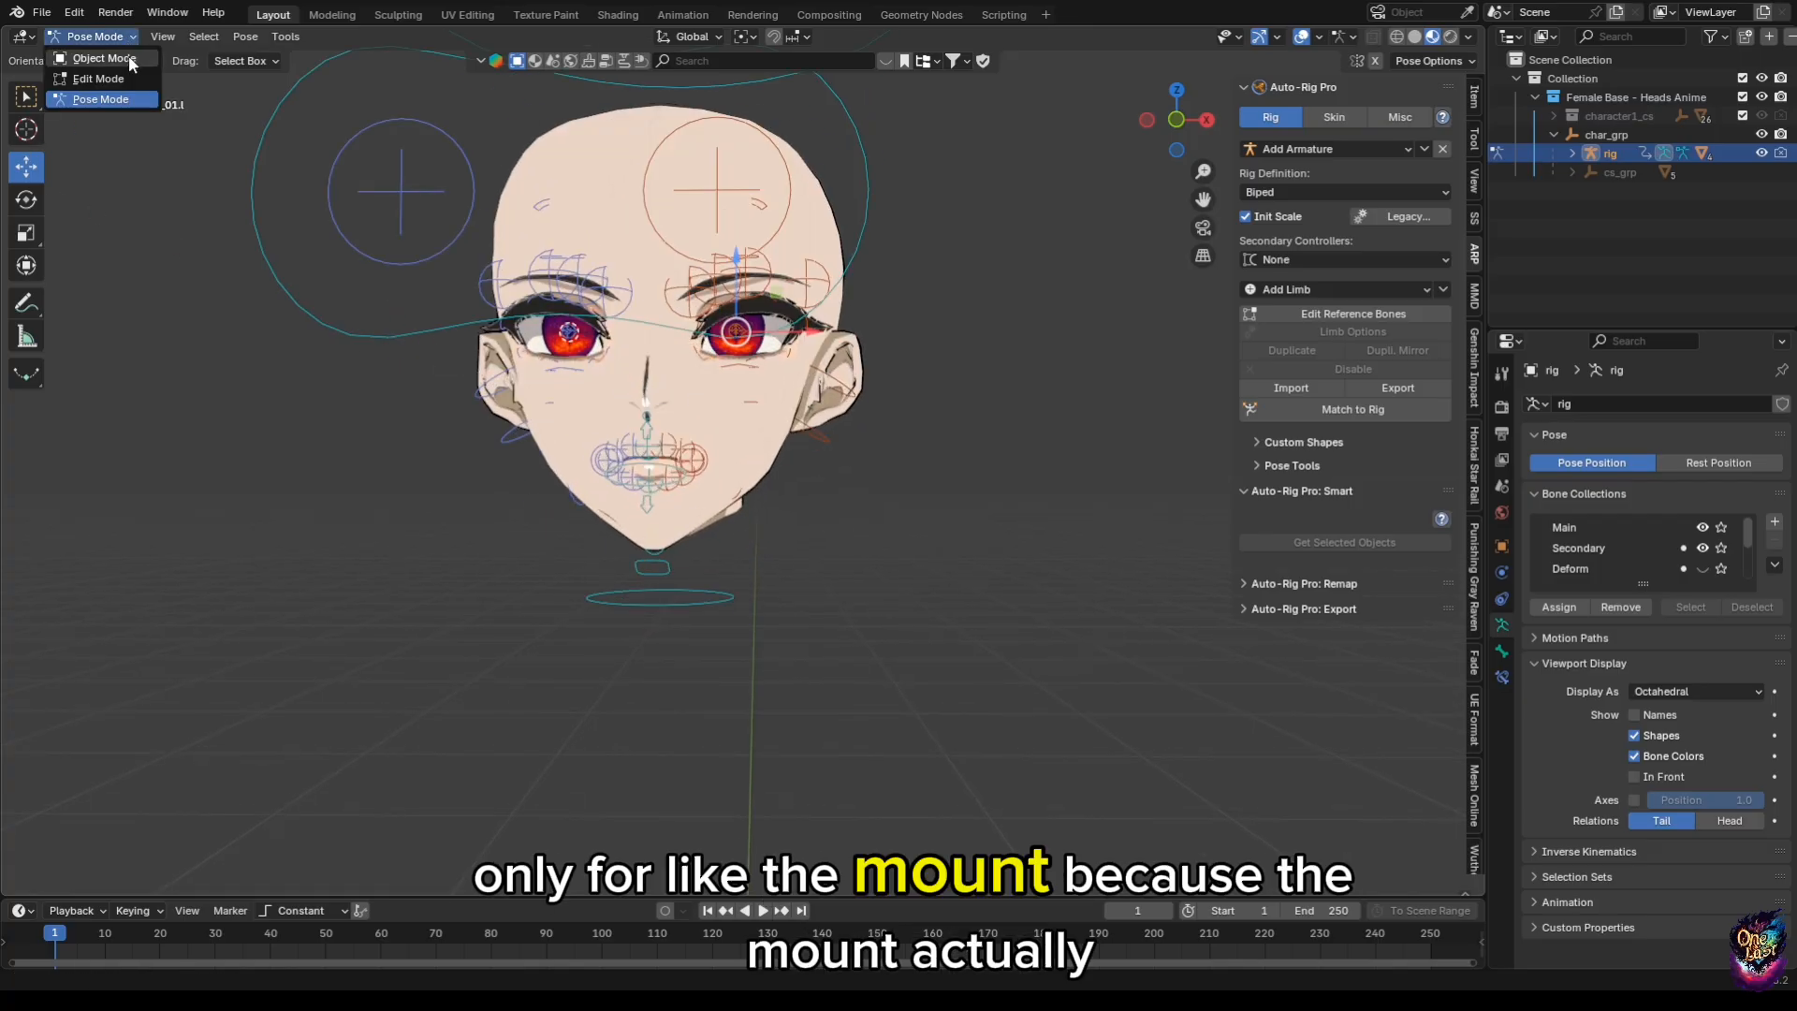
pyautogui.scroll(4, 705, 456)
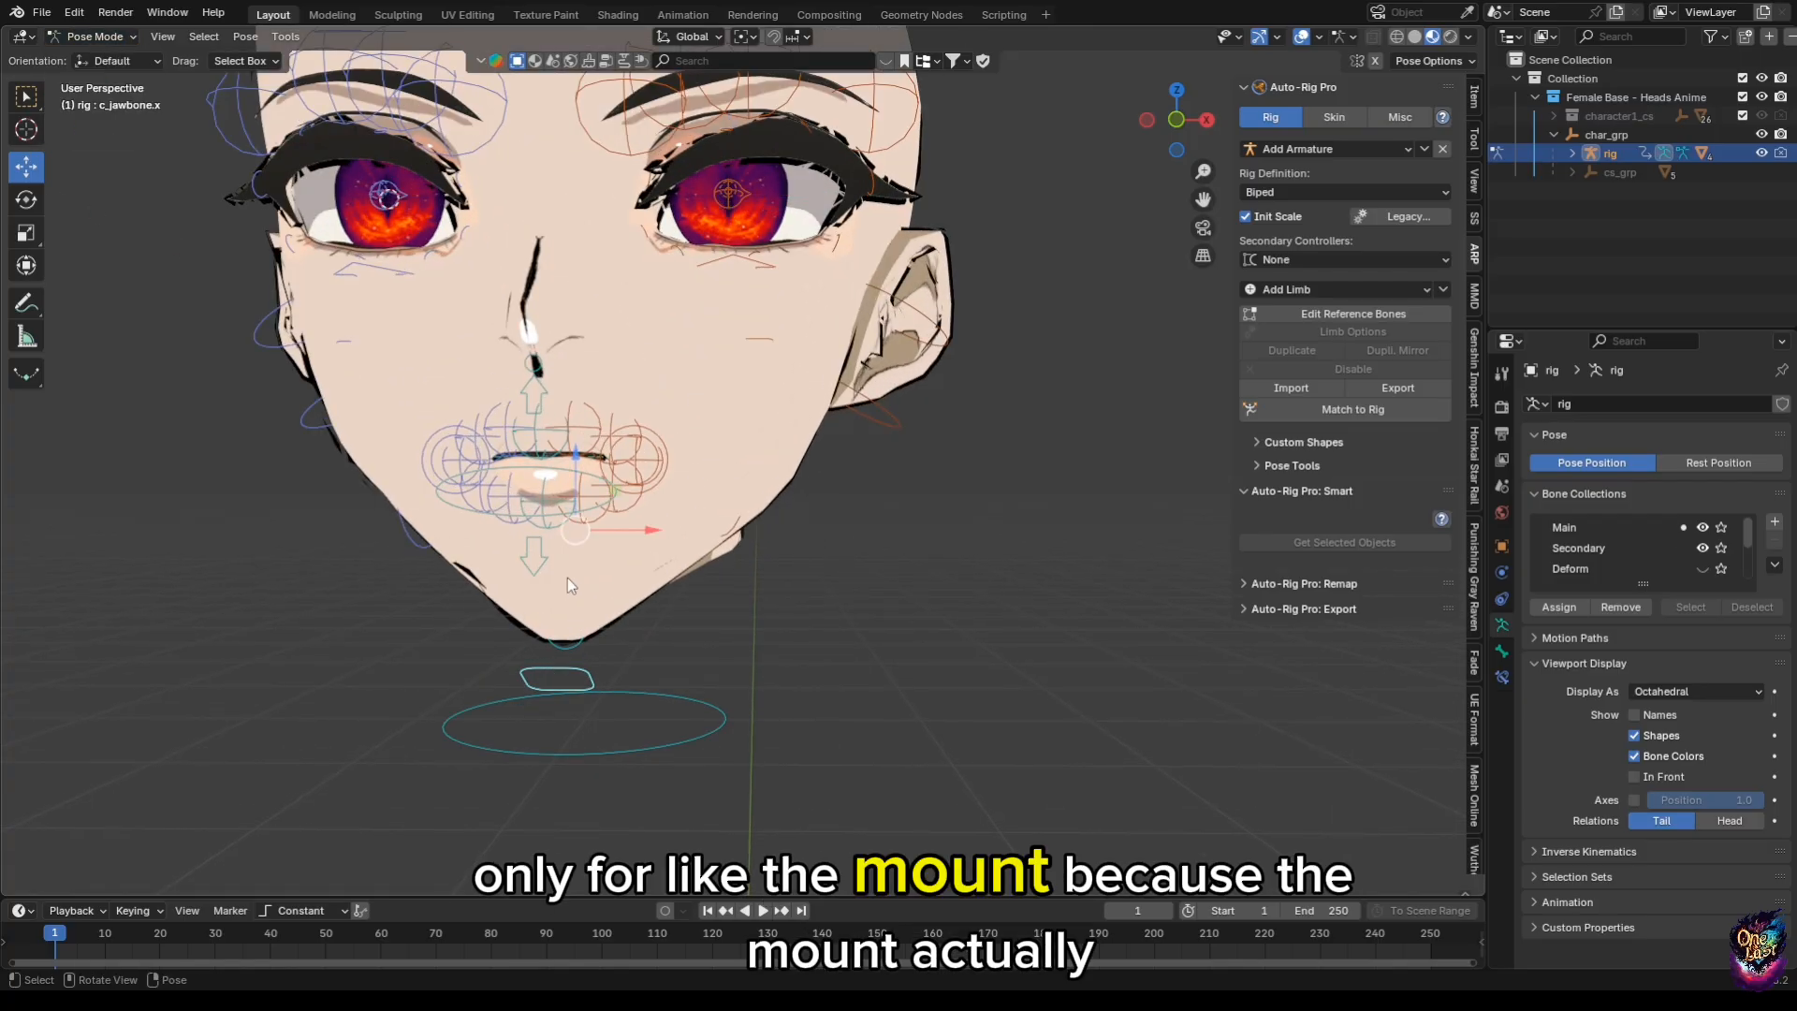
pyautogui.press('g')
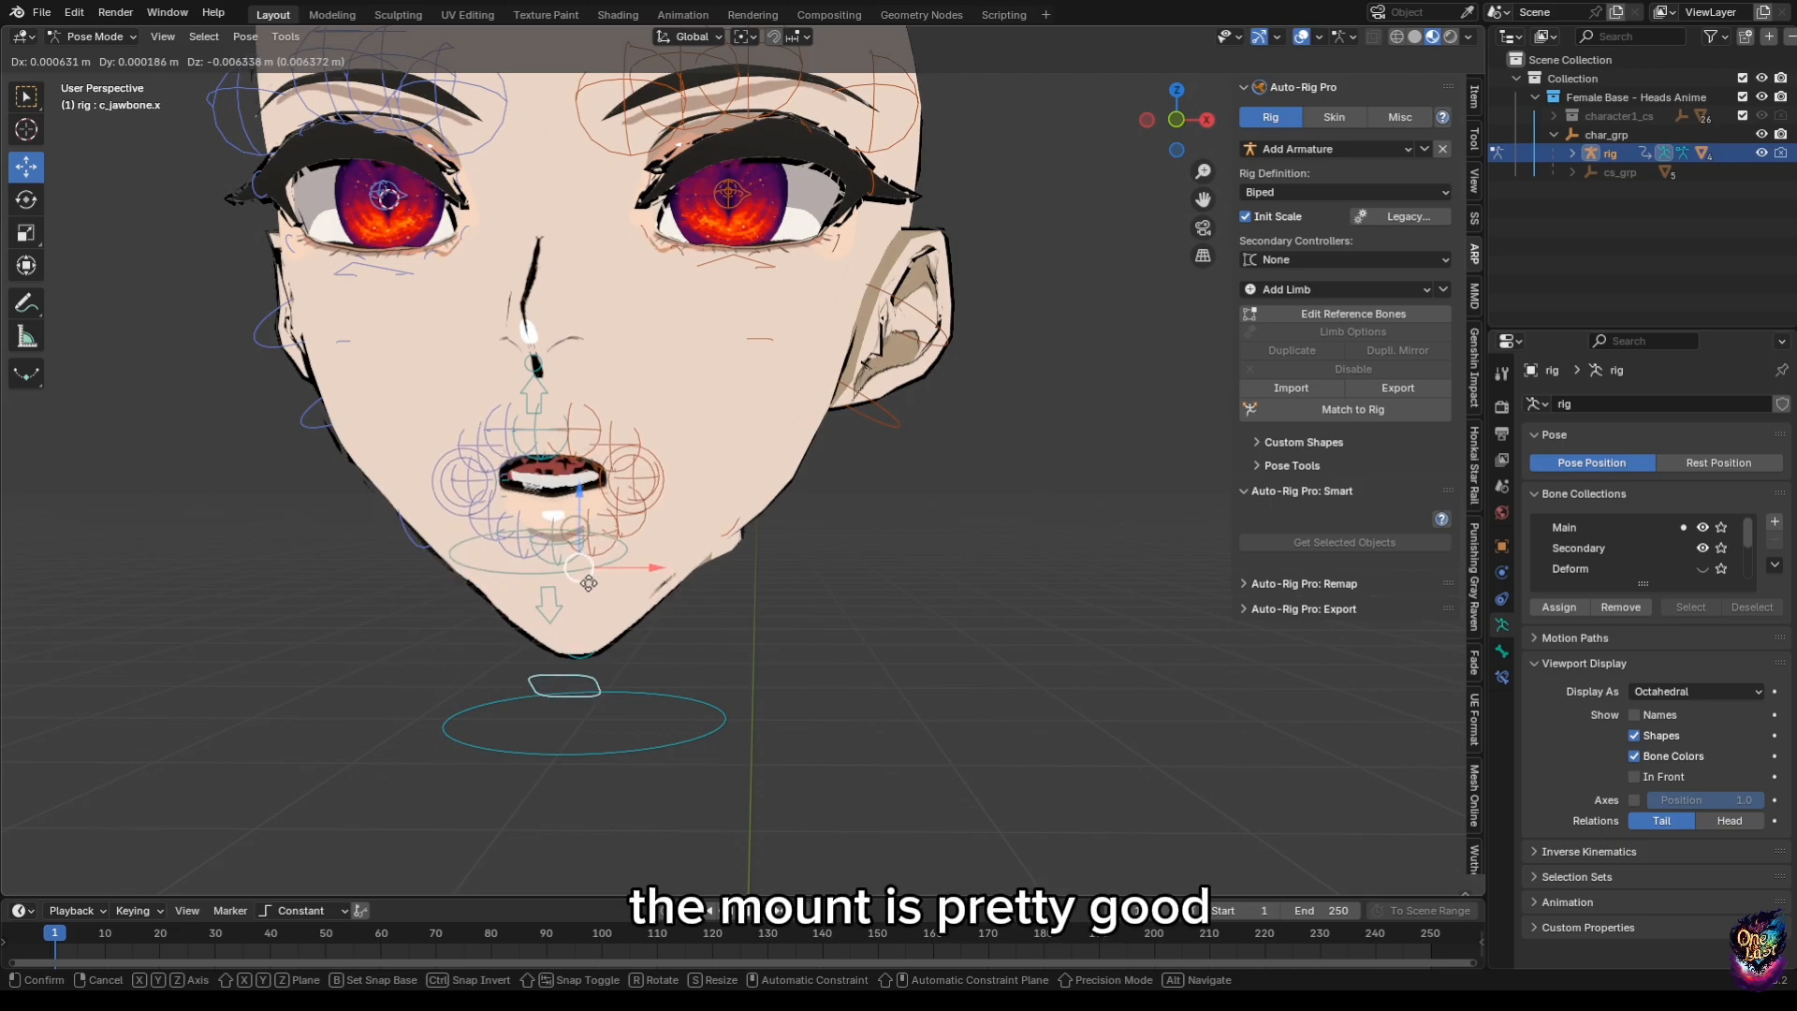
pyautogui.click(588, 599)
# Move the left mouth corner's smile controller outward, down and up to test how the lips deform.
pyautogui.scroll(2, 588, 604)
pyautogui.click(763, 427)
pyautogui.press('g')
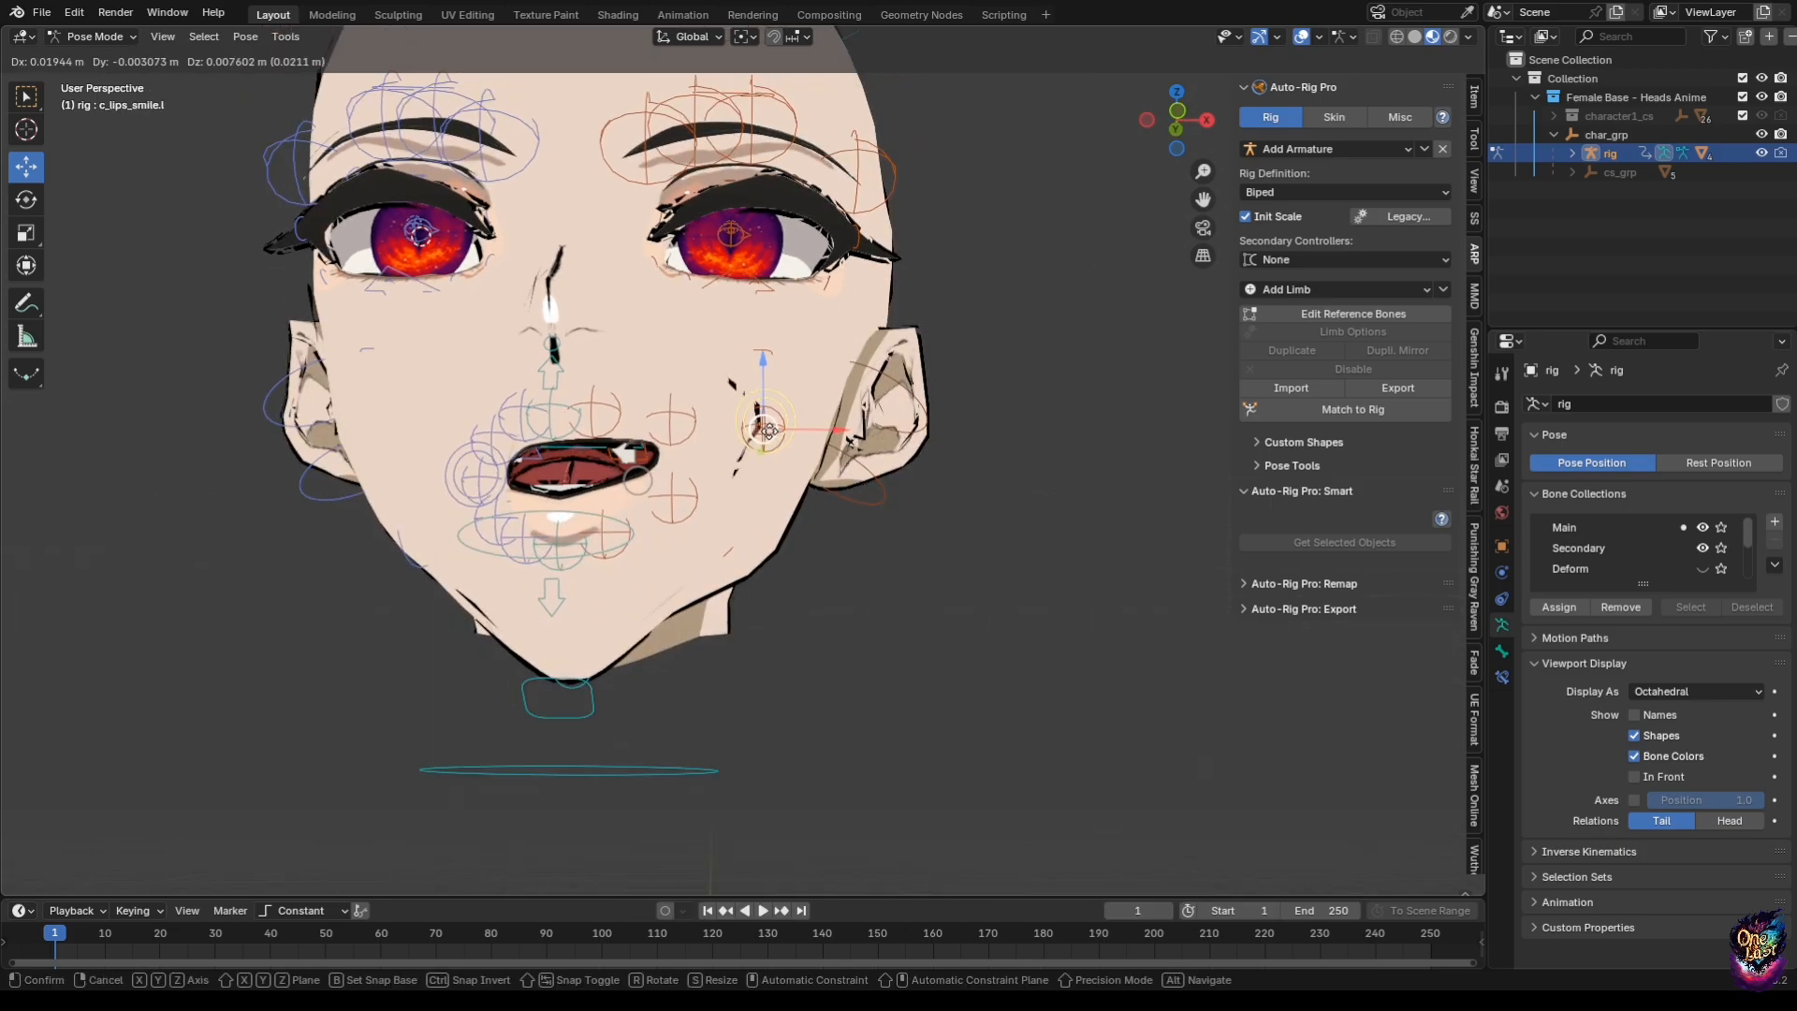
pyautogui.click(765, 410)
pyautogui.moveTo(765, 410); pyautogui.dragTo(725, 477, button='middle')
pyautogui.press('g')
pyautogui.click(730, 489)
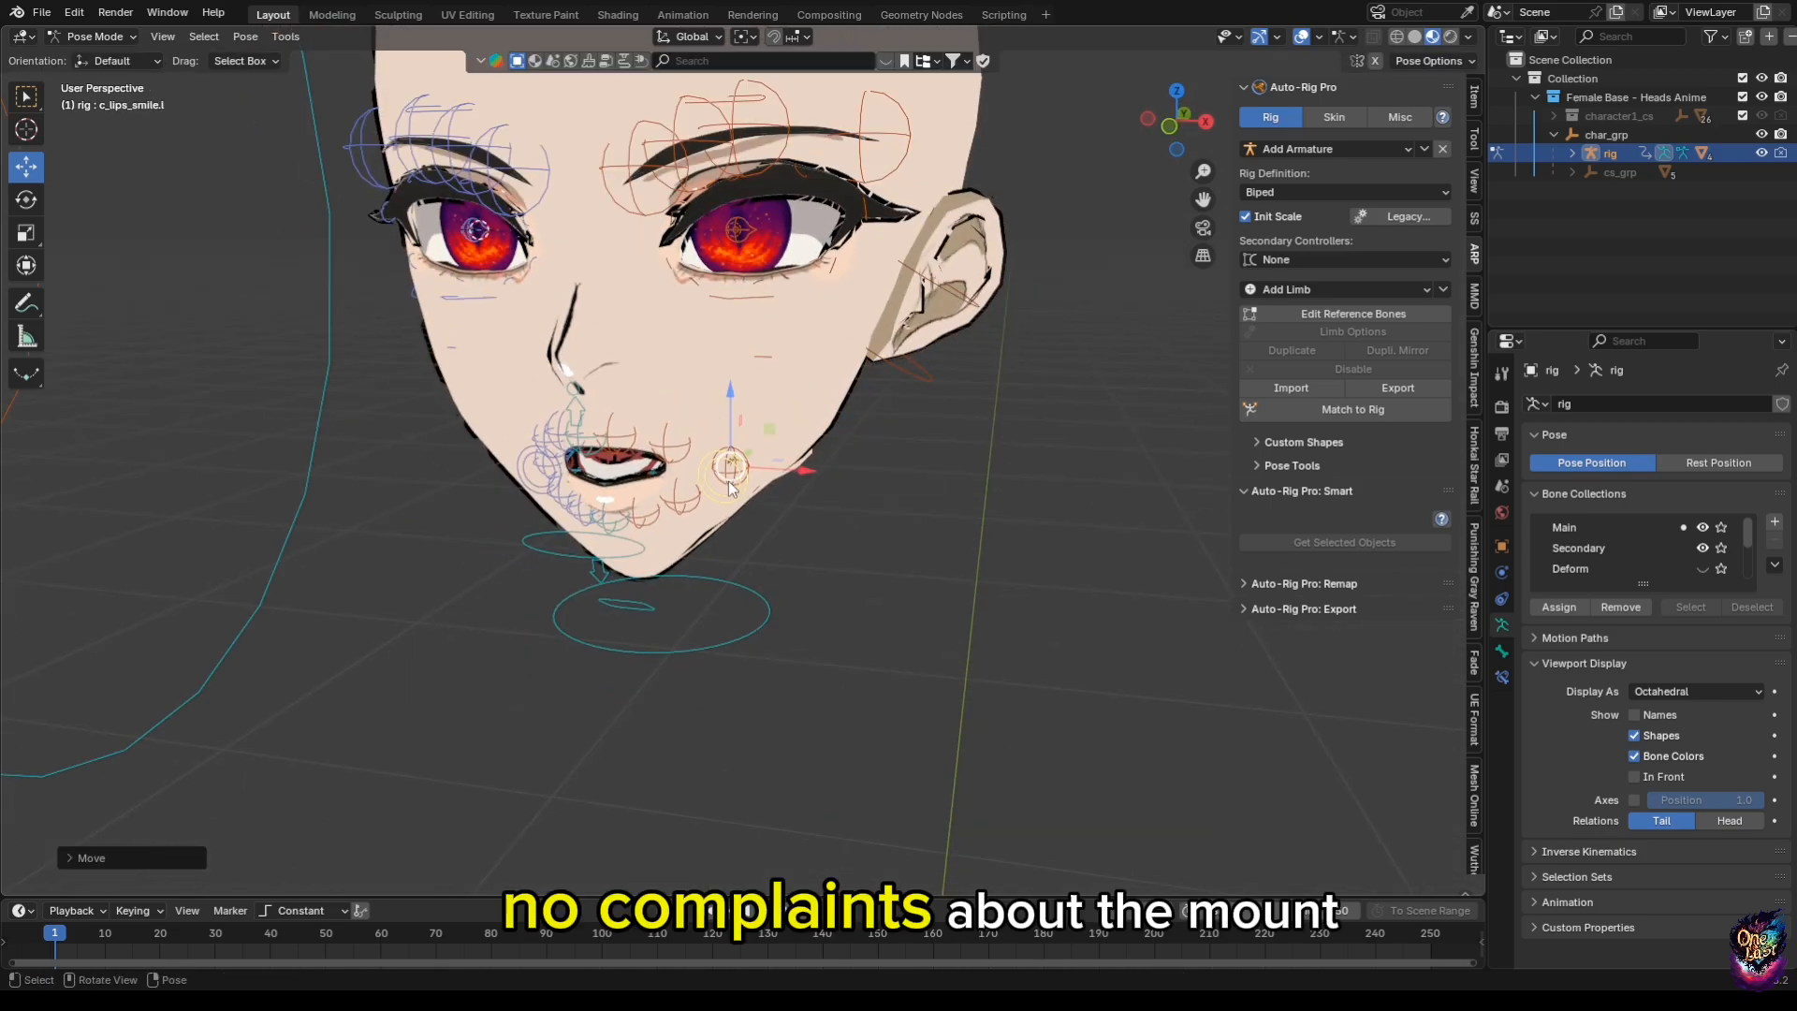
pyautogui.press('g')
pyautogui.click(736, 449)
# Select all the rig's bones and clear all their pose transforms.
pyautogui.click(240, 38)
pyautogui.moveTo(344, 79)
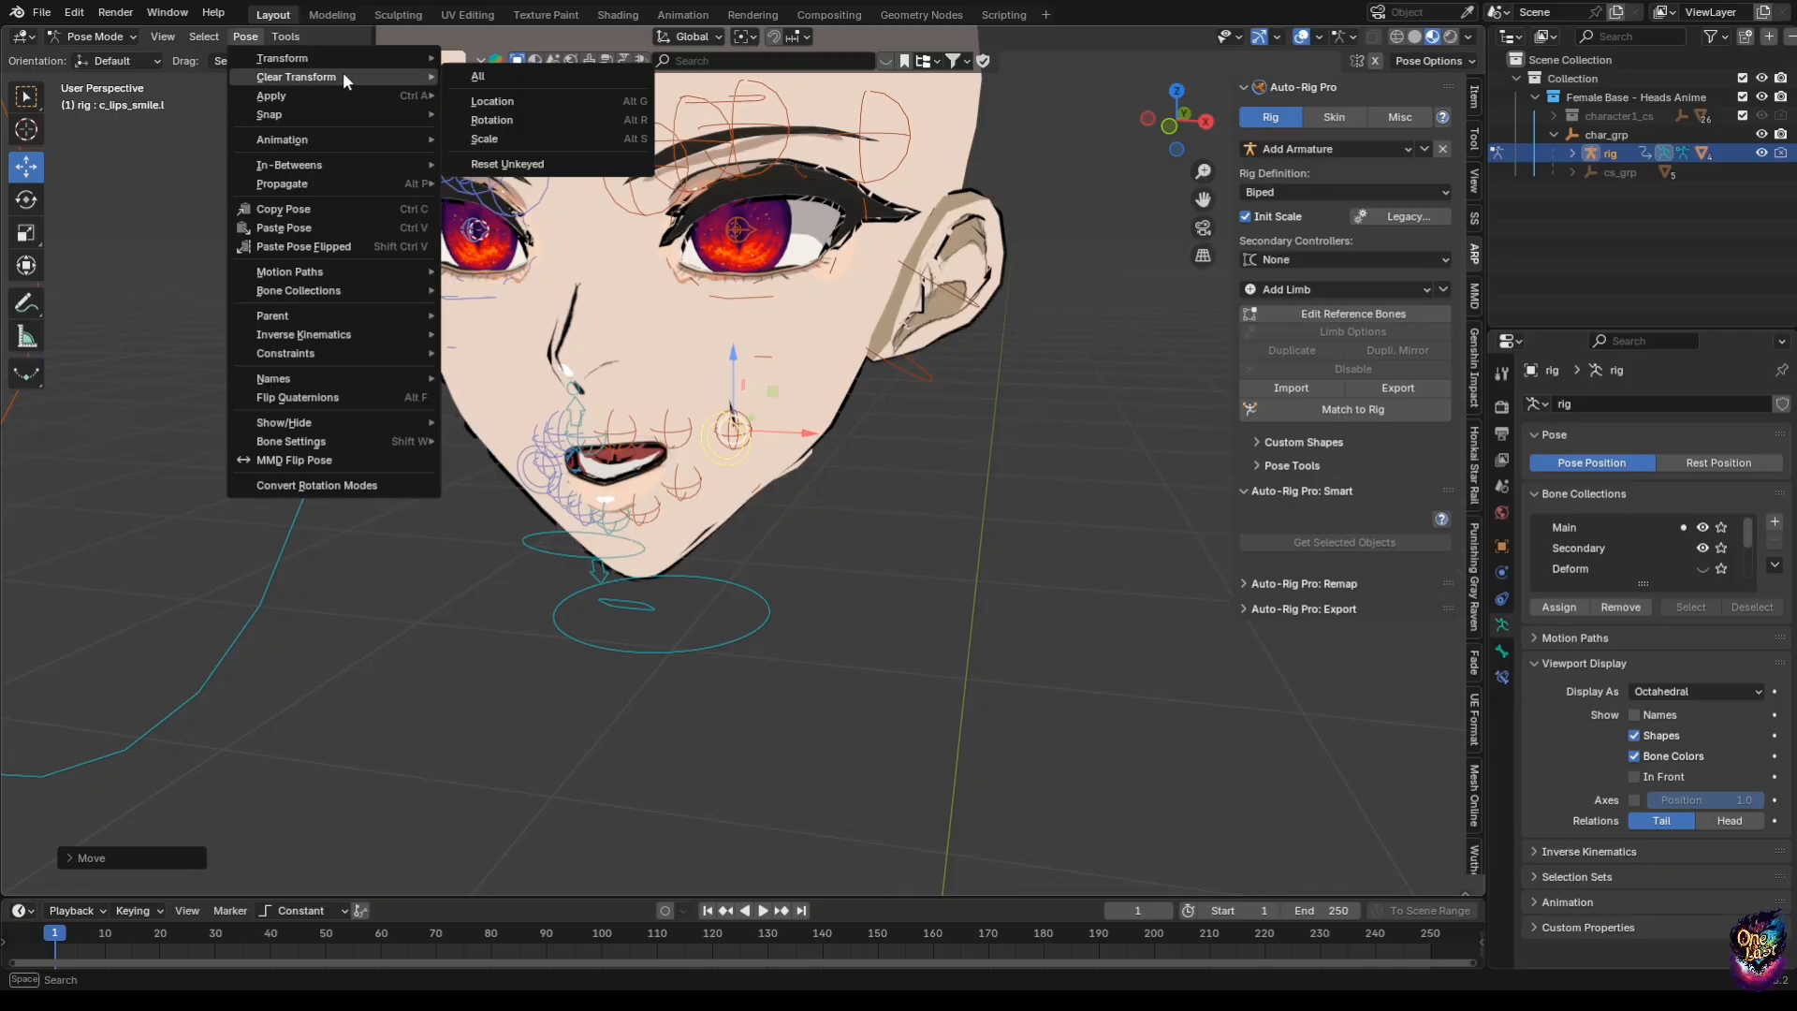
pyautogui.click(481, 78)
pyautogui.click(242, 37)
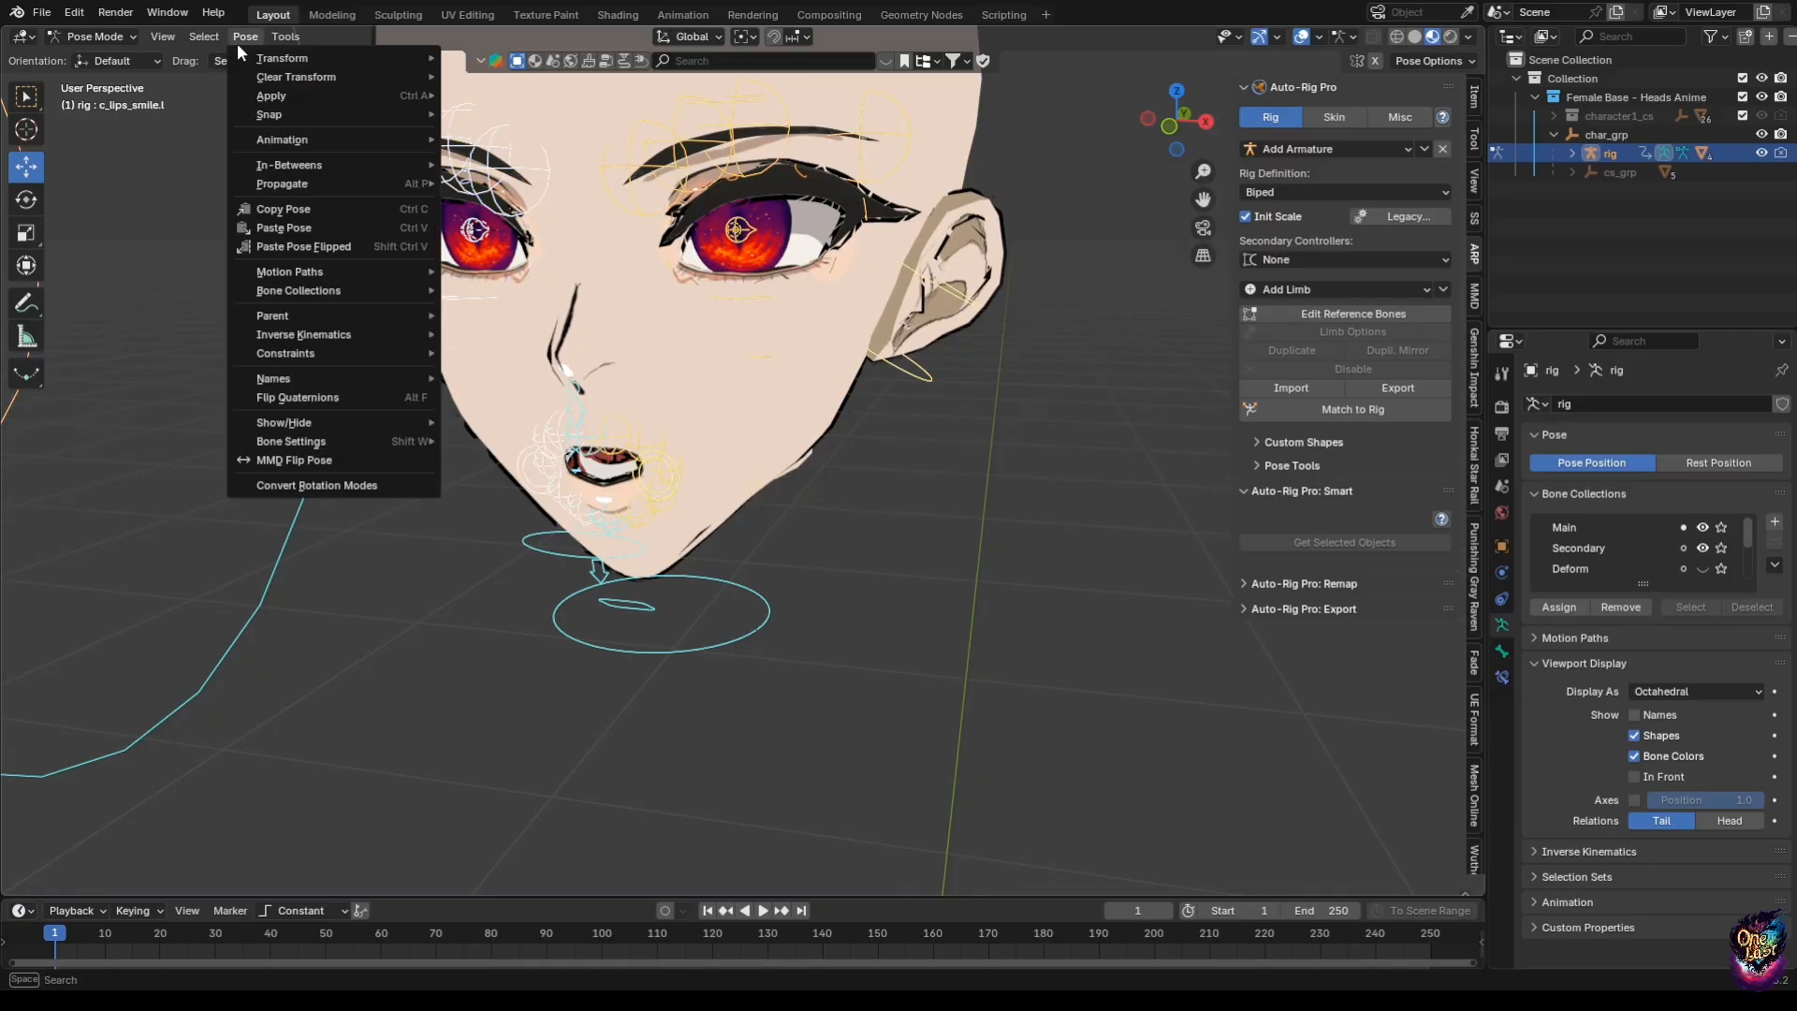
pyautogui.click(486, 74)
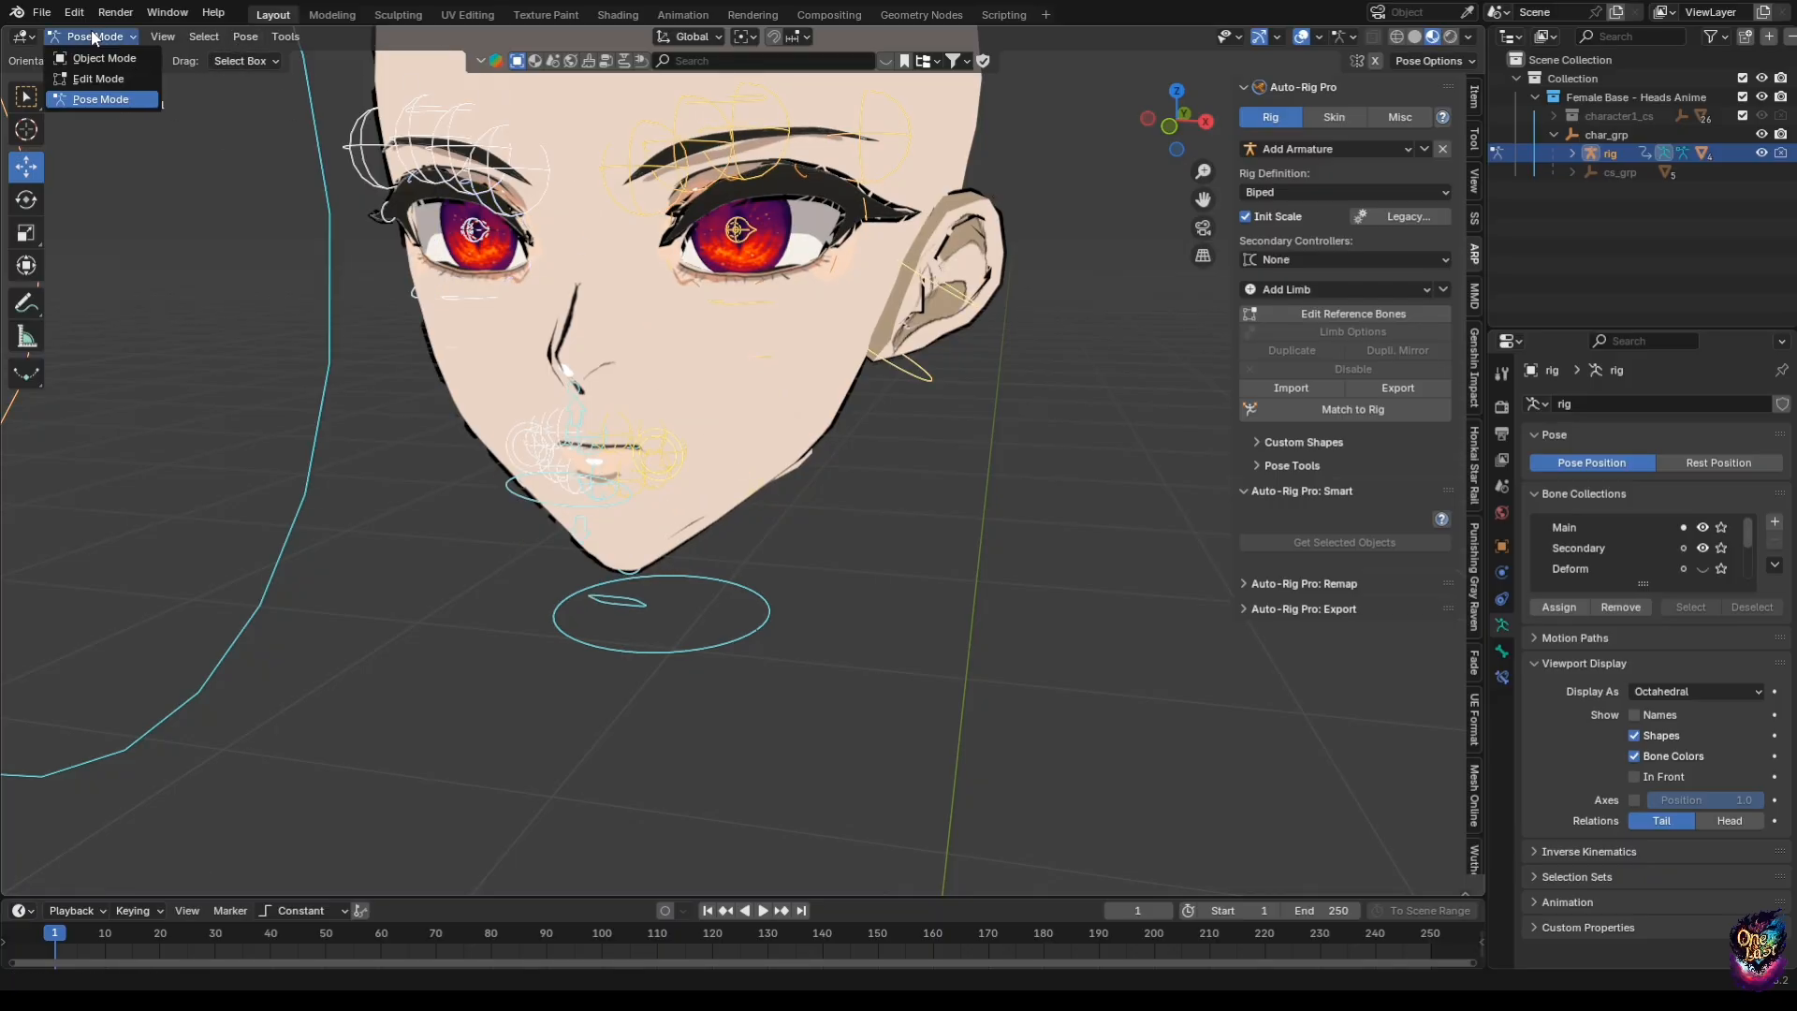
# Switch the armature from Pose Mode to Object Mode.
pyautogui.click(105, 58)
pyautogui.scroll(-5, 721, 470)
pyautogui.moveTo(721, 470); pyautogui.dragTo(852, 552, button='middle')
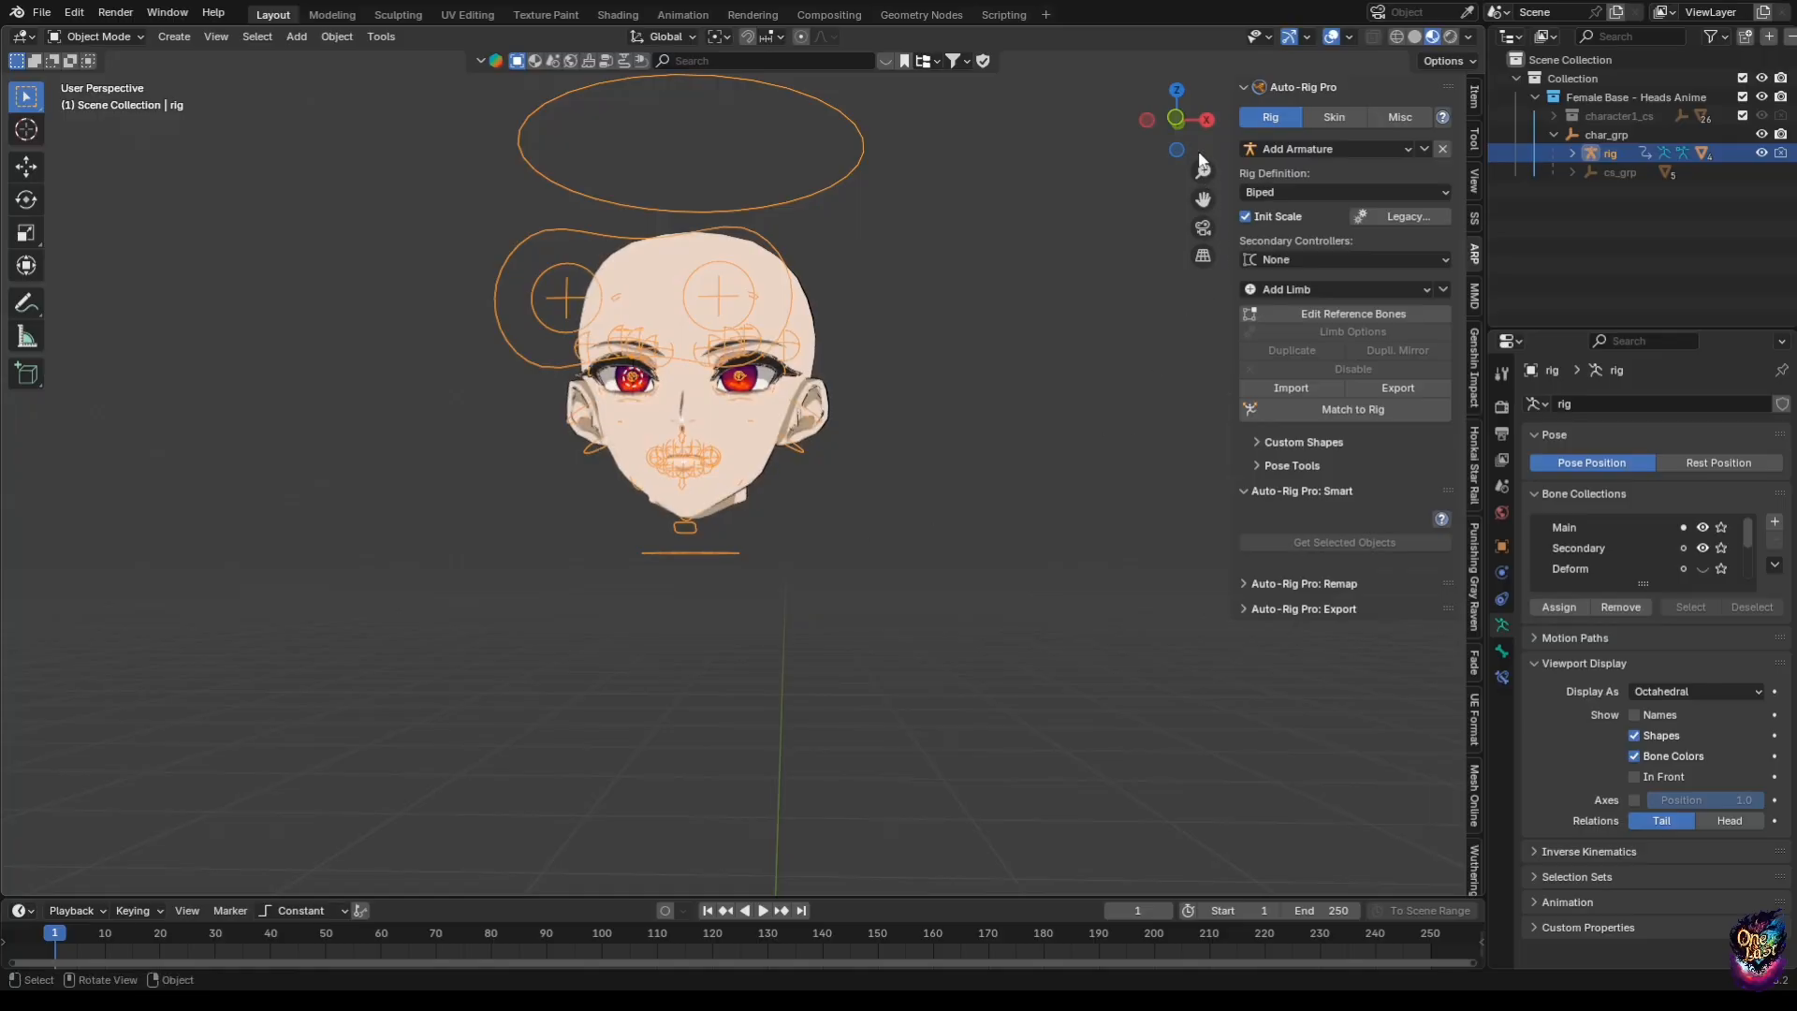